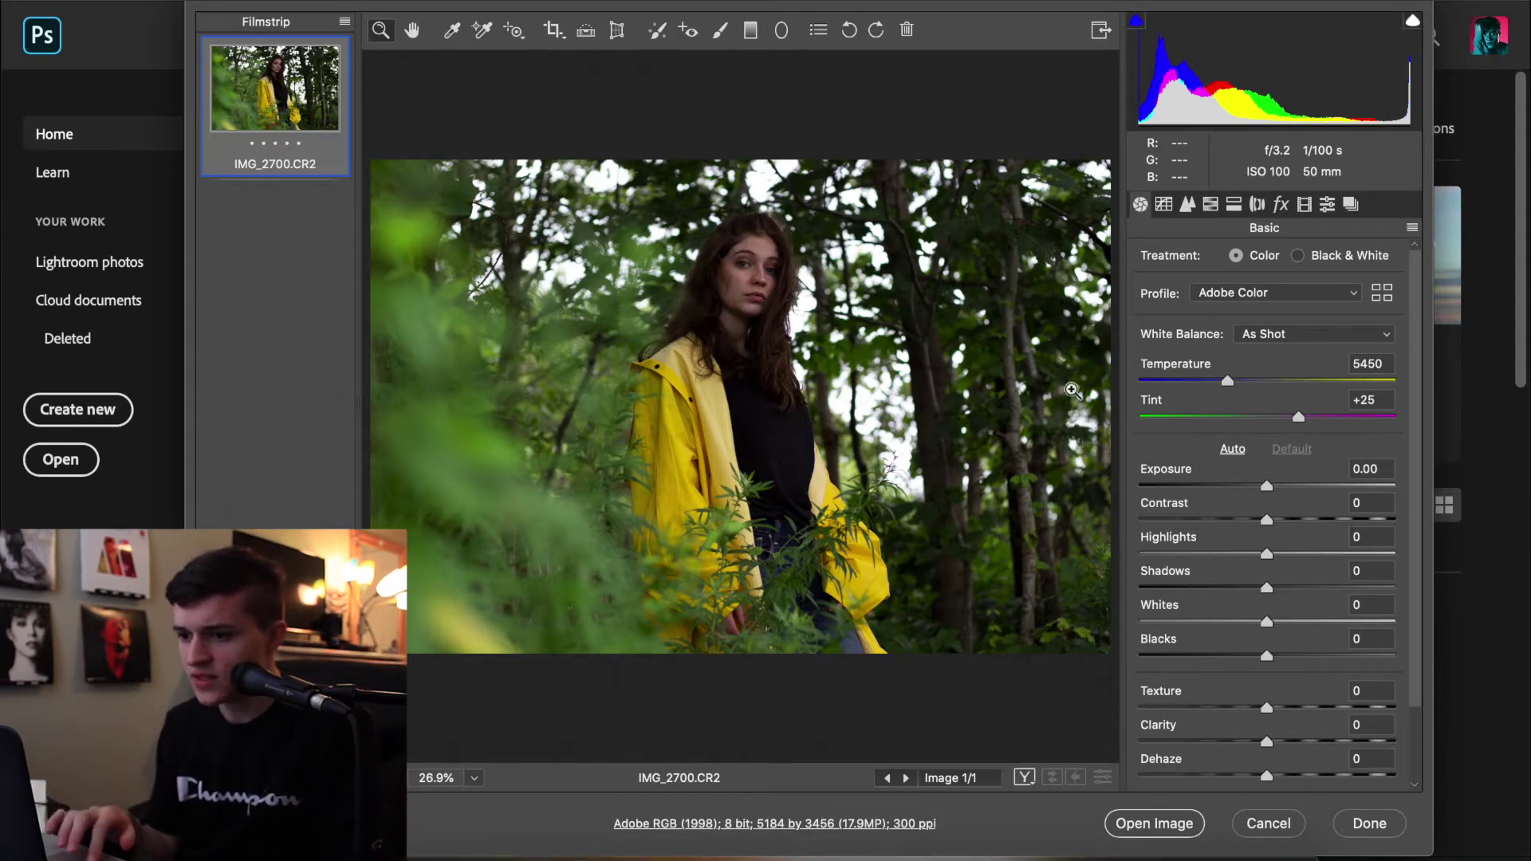
Set the raw photo's Shadows to +57, Whites to +36 and Highlights to -100
{"action": "left_click", "coordinate": [766, 261]}
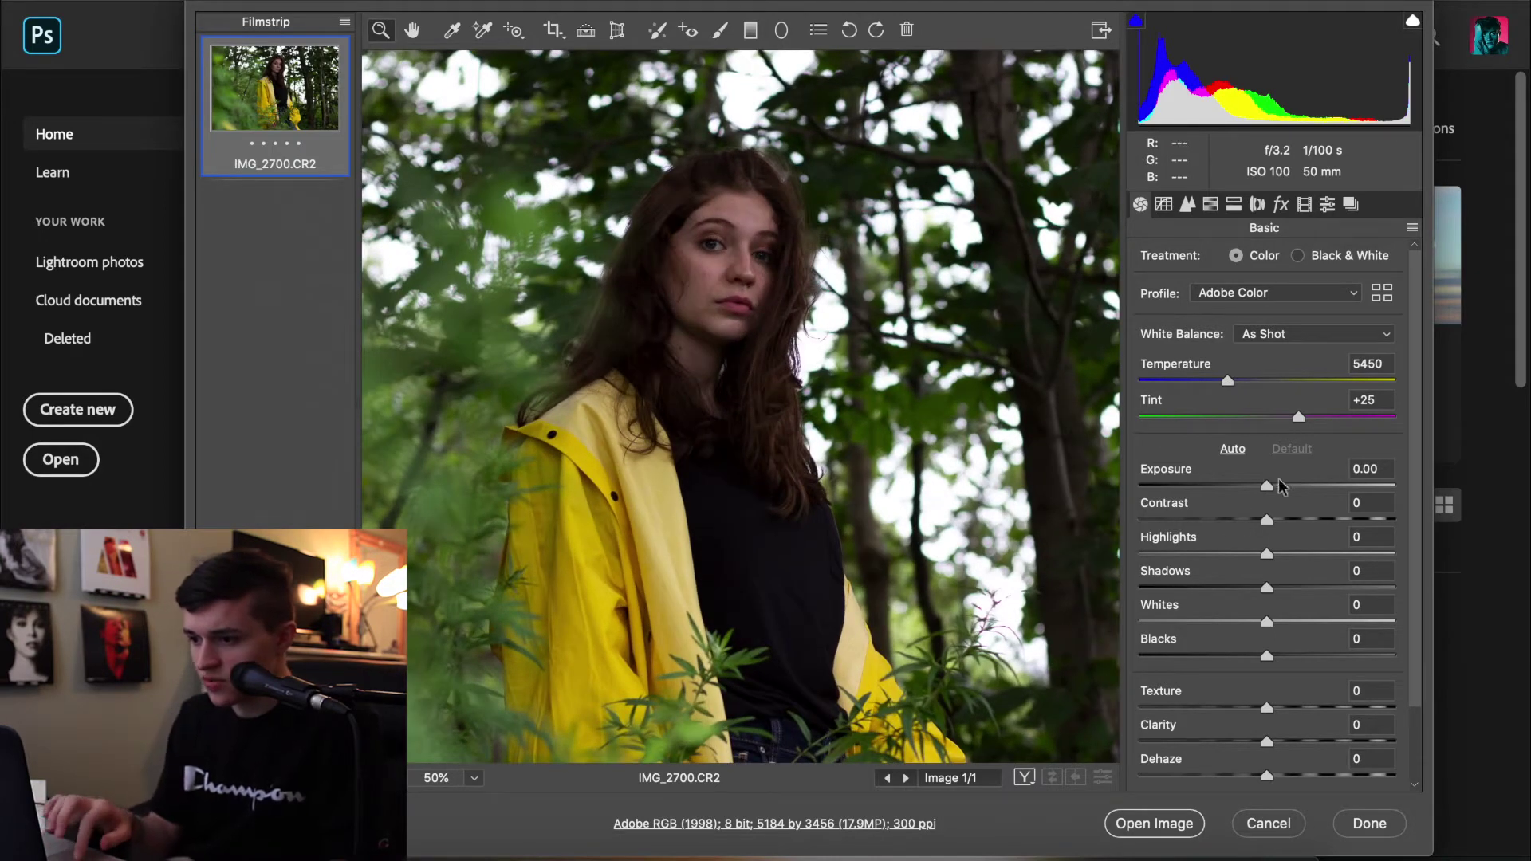
{"action": "left_click_drag", "start_coordinate": [1268, 588], "coordinate": [1339, 585]}
{"action": "mouse_move", "coordinate": [1269, 619]}
{"action": "left_mouse_down"}
{"action": "mouse_move", "coordinate": [1301, 620]}
{"action": "mouse_move", "coordinate": [1287, 619]}
{"action": "left_mouse_up"}
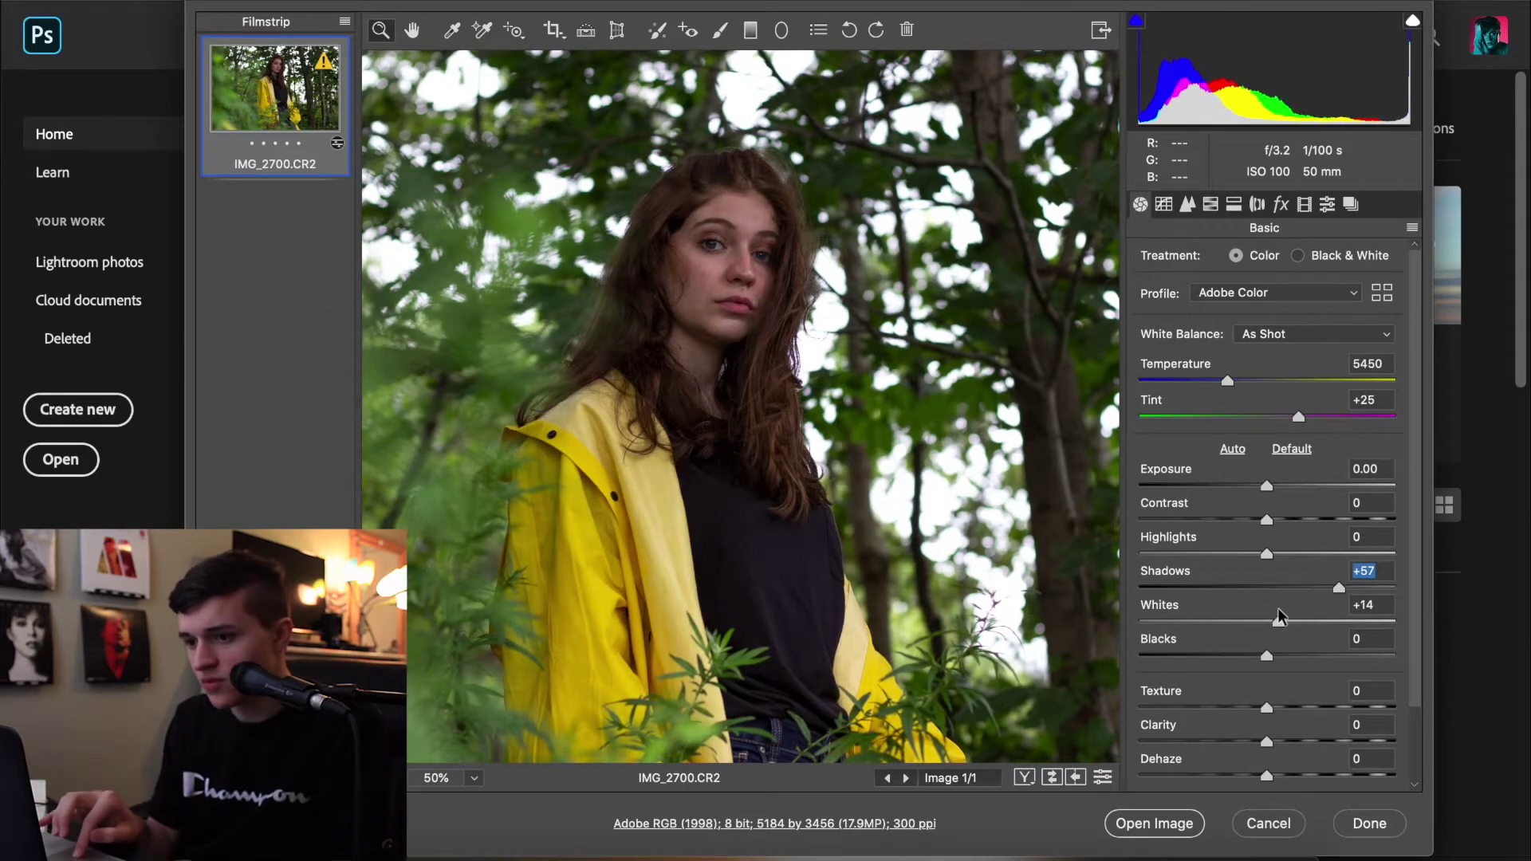
{"action": "left_click_drag", "start_coordinate": [1386, 632], "coordinate": [1313, 630]}
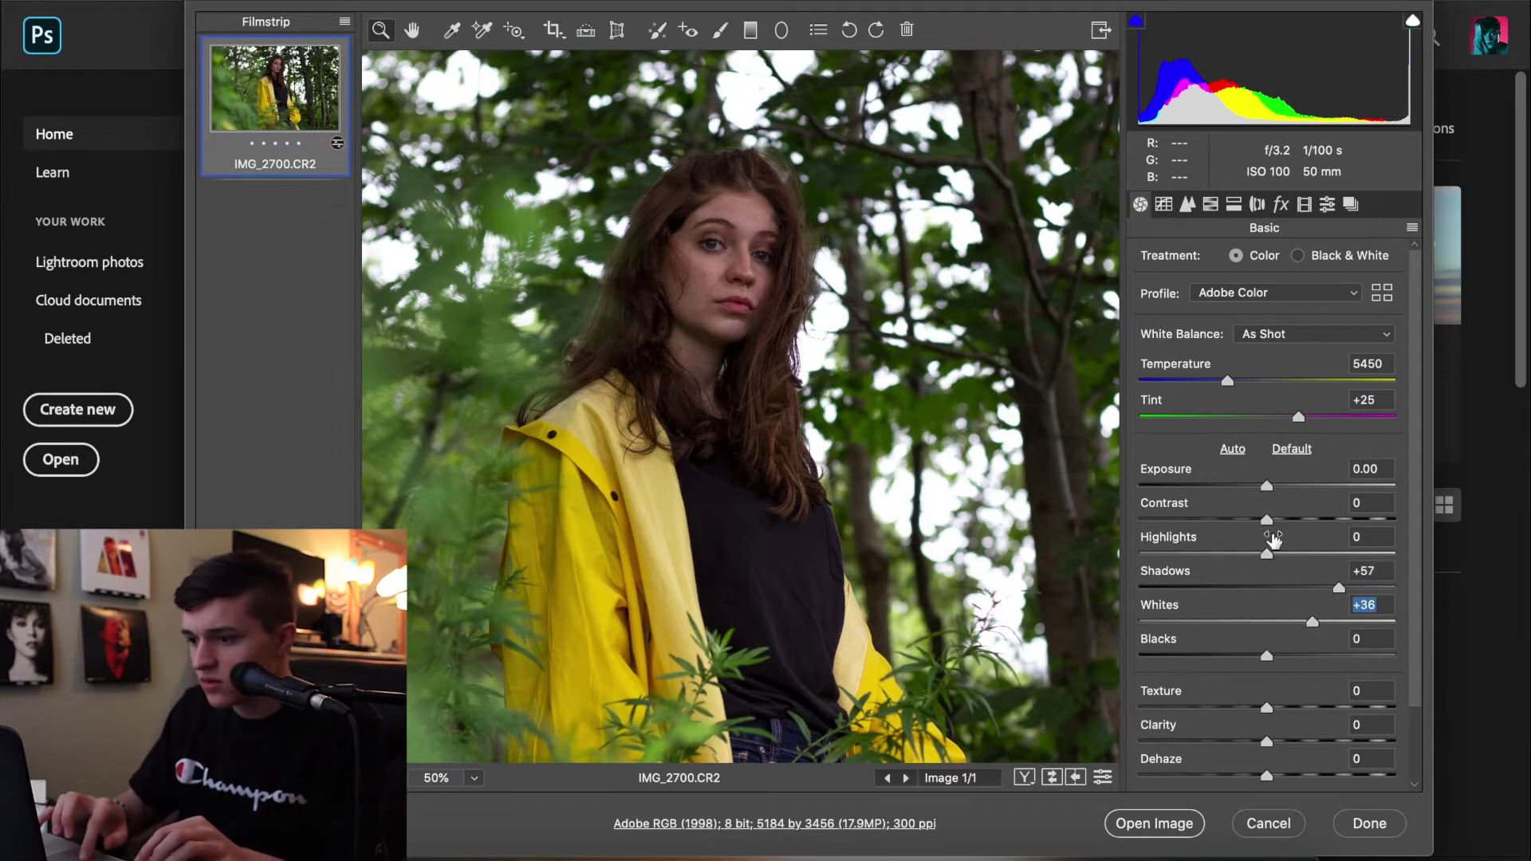
{"action": "left_click_drag", "start_coordinate": [1264, 556], "coordinate": [1096, 535]}
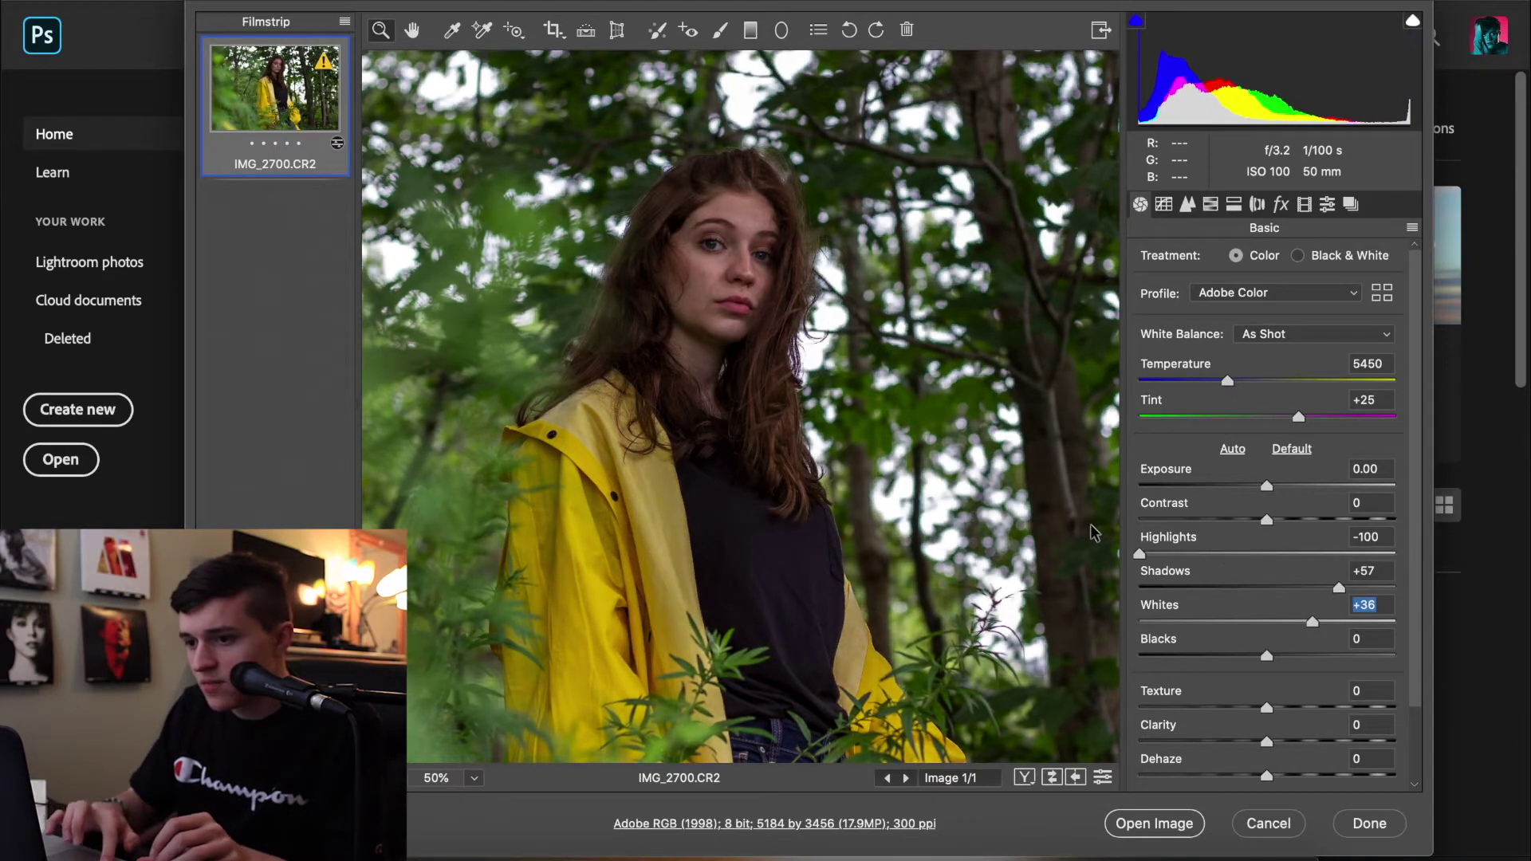
Inspect the photo's detail at high magnification and return to a view of the whole subject
{"action": "left_click_drag", "start_coordinate": [763, 262], "coordinate": [970, 273]}
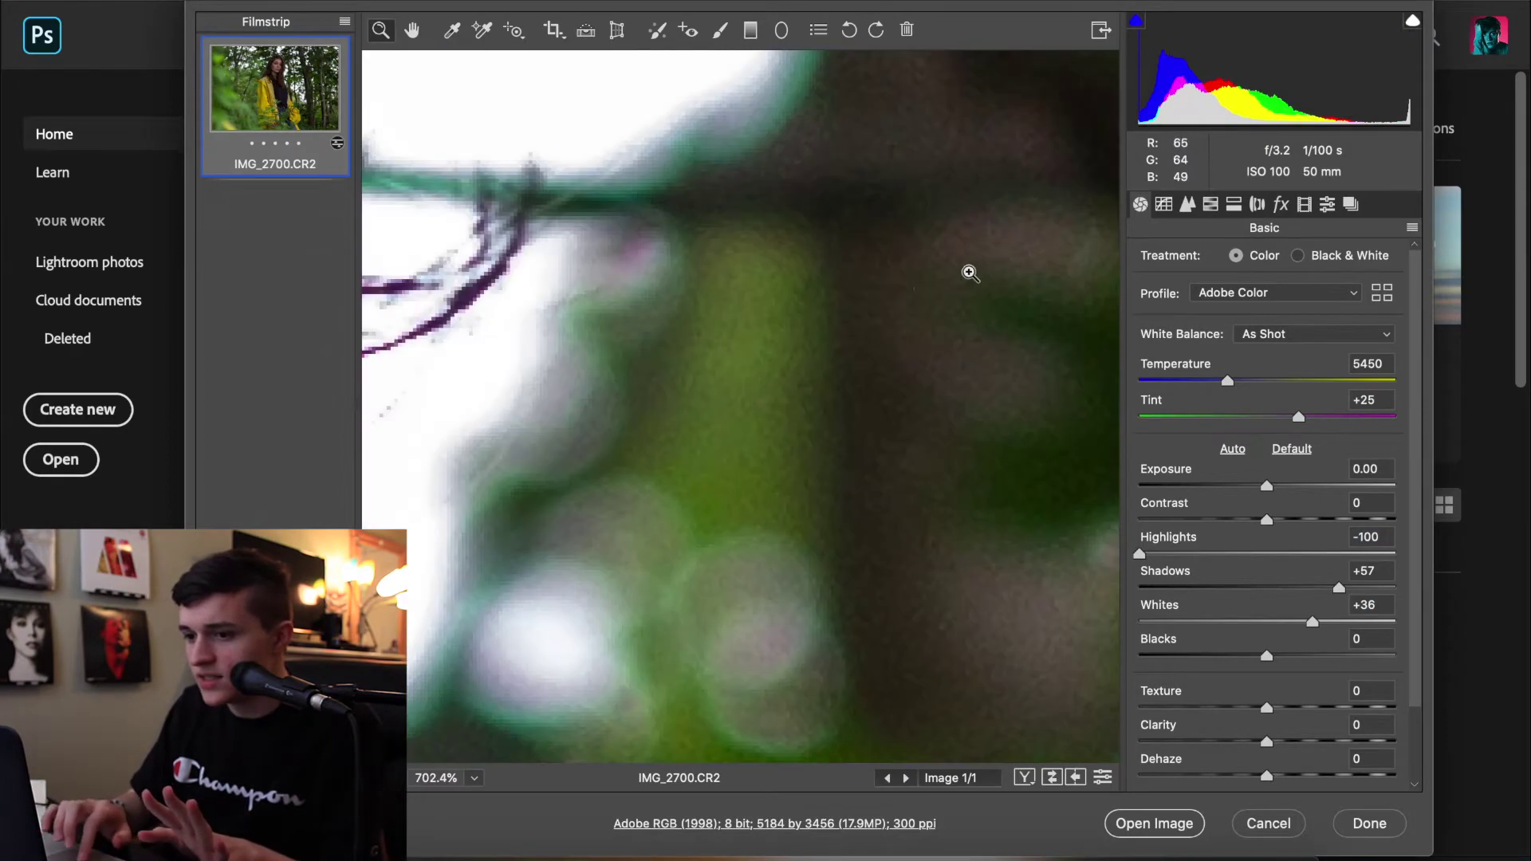
{"action": "left_click", "coordinate": [792, 486]}
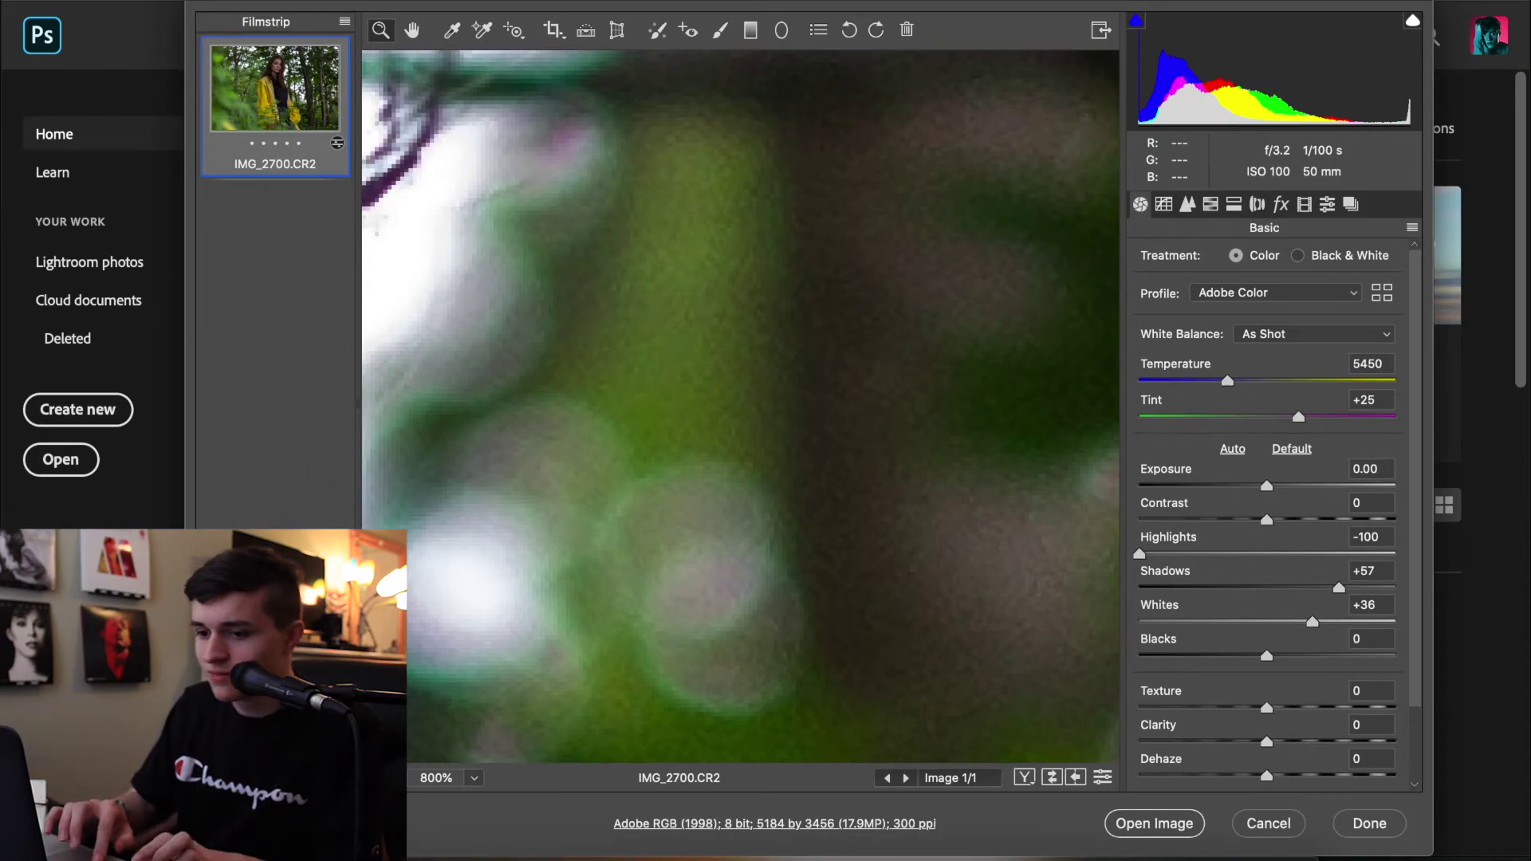
{"action": "key", "text": "super+minus"}
{"action": "key", "text": "super+minus"}
{"action": "key", "text": "super+minus"}
{"action": "key", "text": "super+minus"}
{"action": "key", "text": "super+minus"}
{"action": "key", "text": "super+minus"}
{"action": "key", "text": "super+minus"}
{"action": "key", "text": "super+minus"}
{"action": "key", "text": "super+minus"}
{"action": "key", "text": "super+minus"}
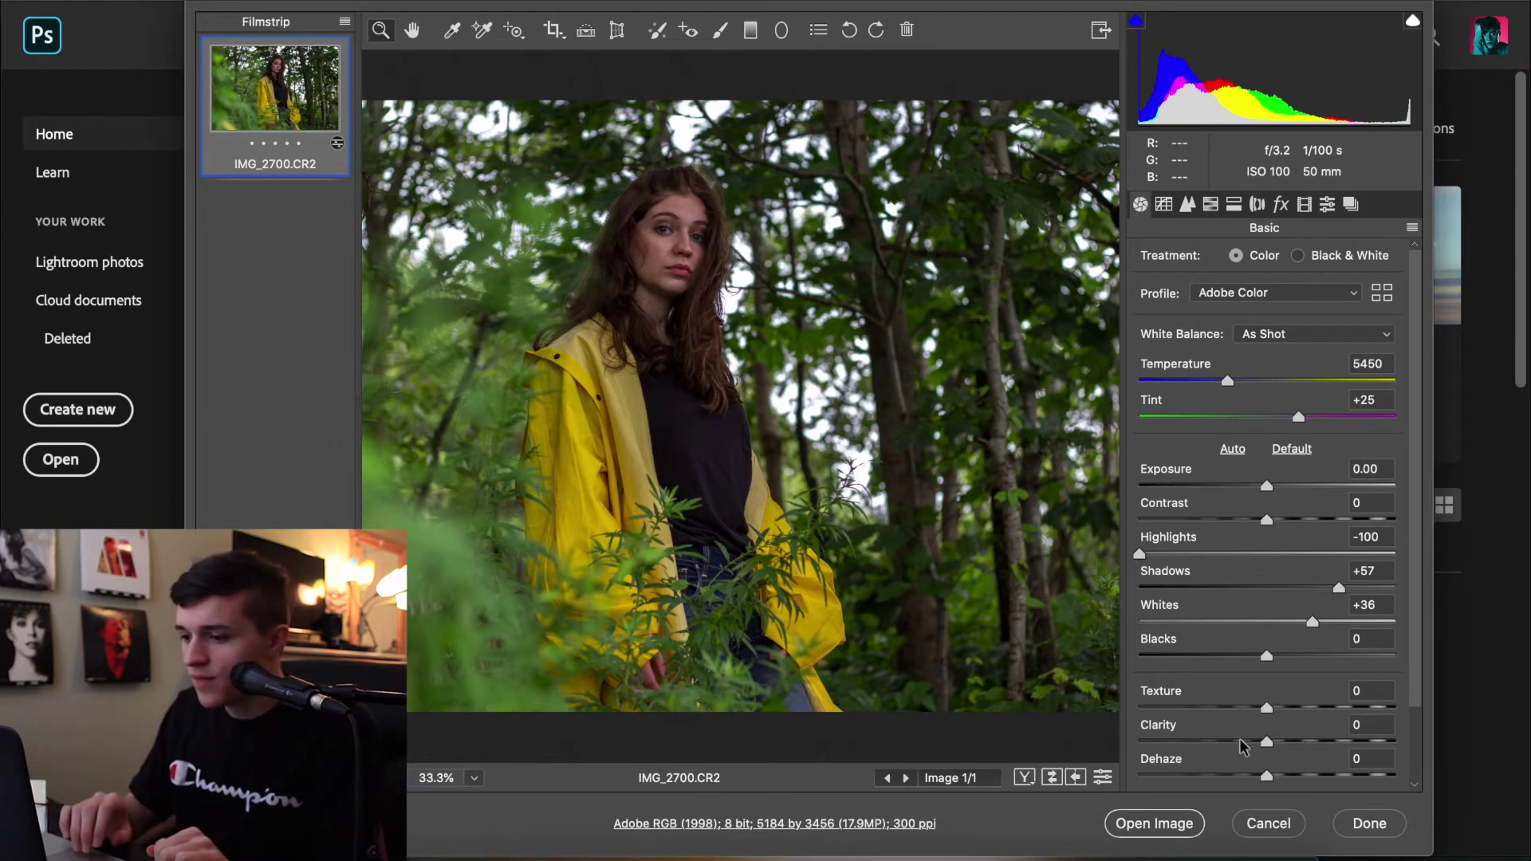
Set Blacks to +14 and the white balance Temperature to 5750, and open the developed photo for layer editing
{"action": "scroll", "coordinate": [1242, 746], "scroll_direction": "down", "scroll_amount": 2}
{"action": "mouse_move", "coordinate": [1266, 587]}
{"action": "left_mouse_down"}
{"action": "mouse_move", "coordinate": [1324, 591]}
{"action": "mouse_move", "coordinate": [1285, 589]}
{"action": "left_mouse_up"}
{"action": "left_click_drag", "start_coordinate": [1233, 311], "coordinate": [1235, 313]}
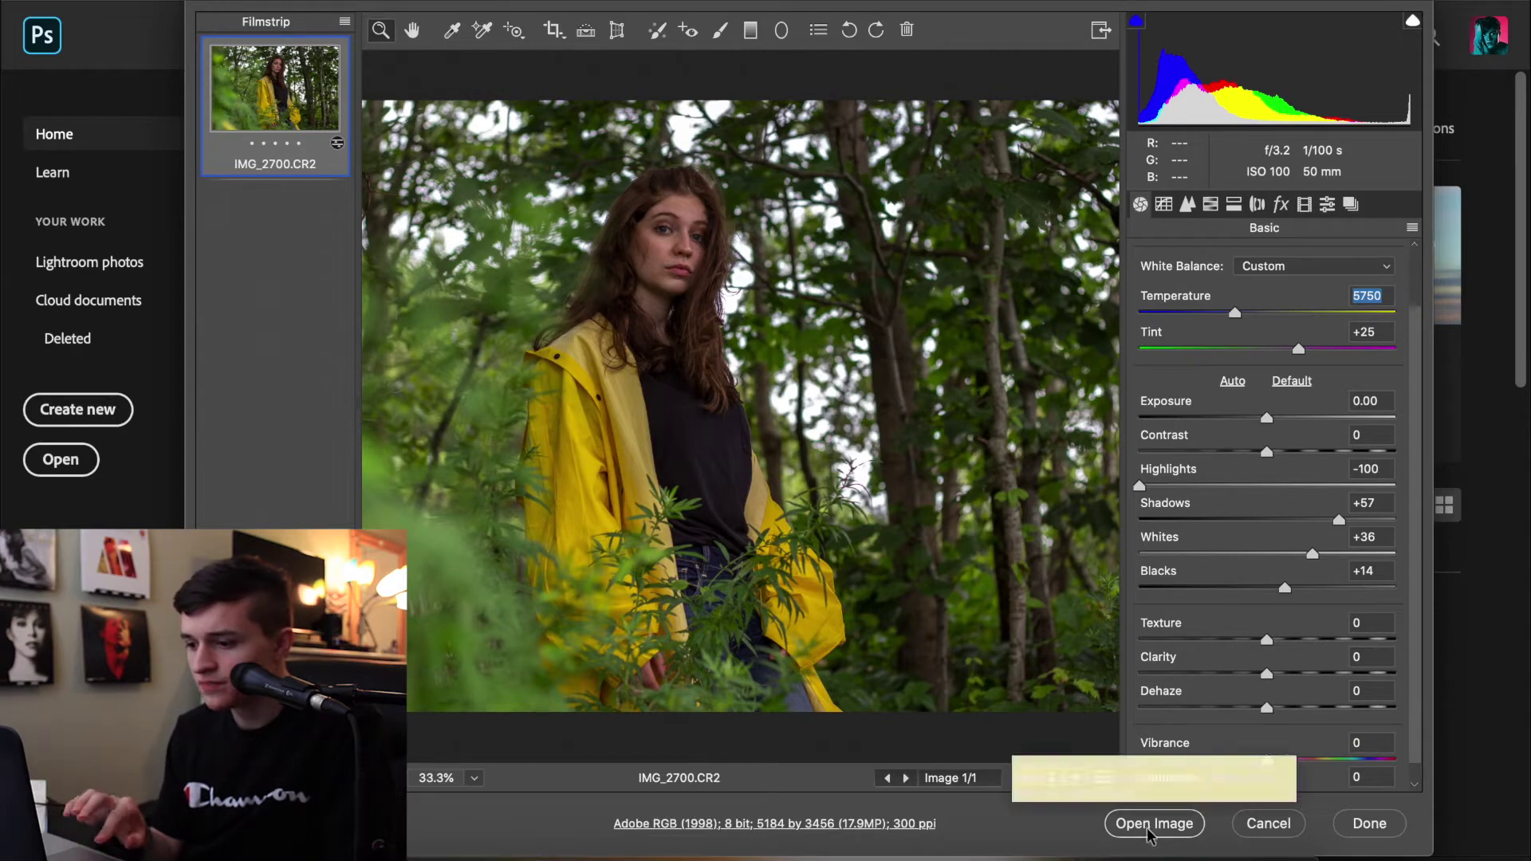
{"action": "left_click", "coordinate": [1178, 830]}
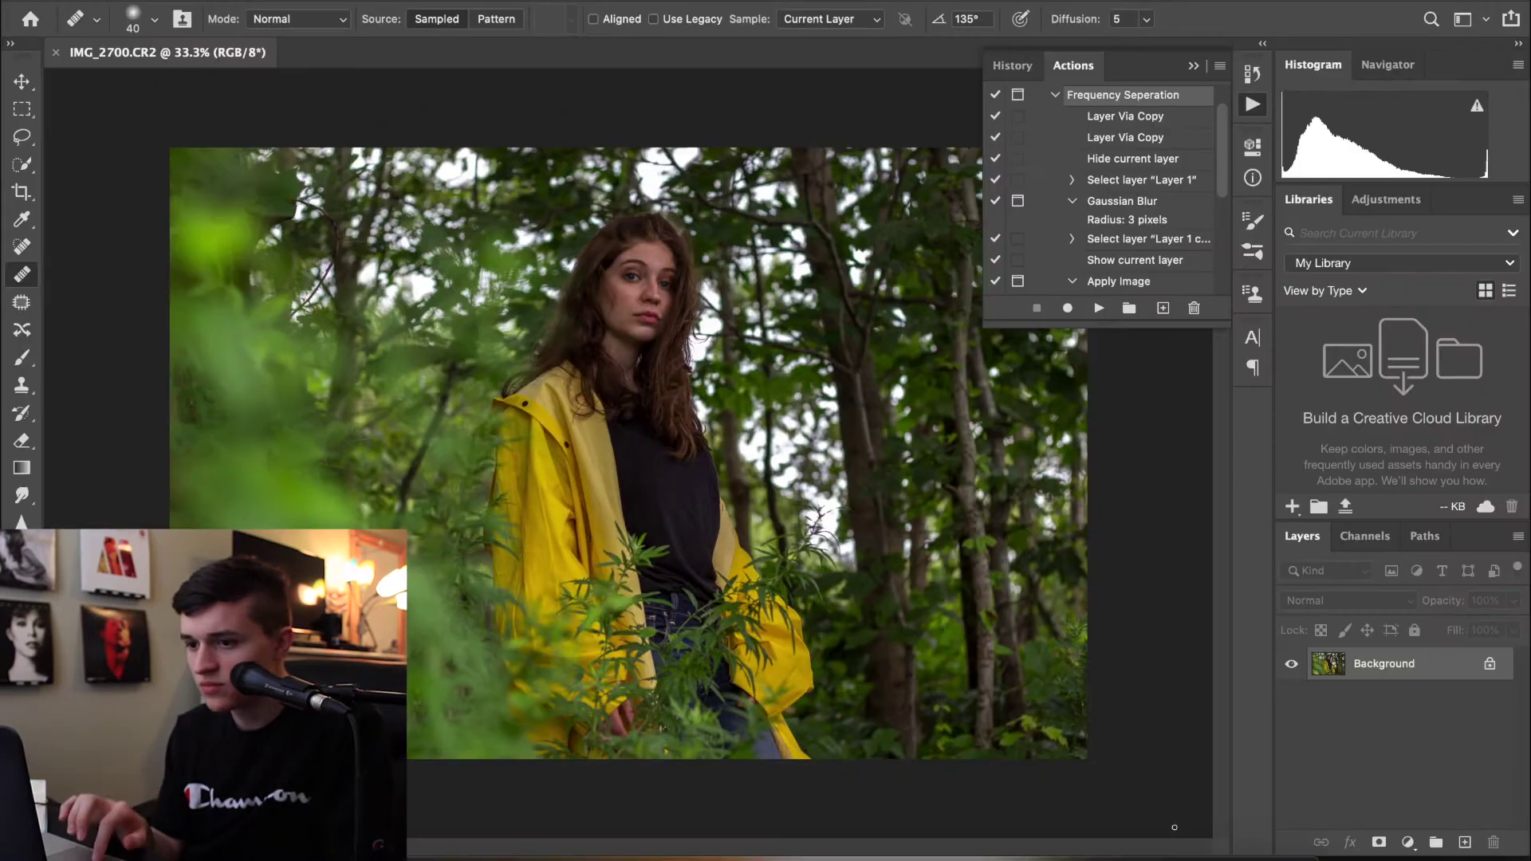
Run the Frequency Seperation action and confirm its Gaussian Blur with the preview centred on the woman's face
{"action": "scroll", "coordinate": [638, 446], "scroll_direction": "up", "scroll_amount": 5}
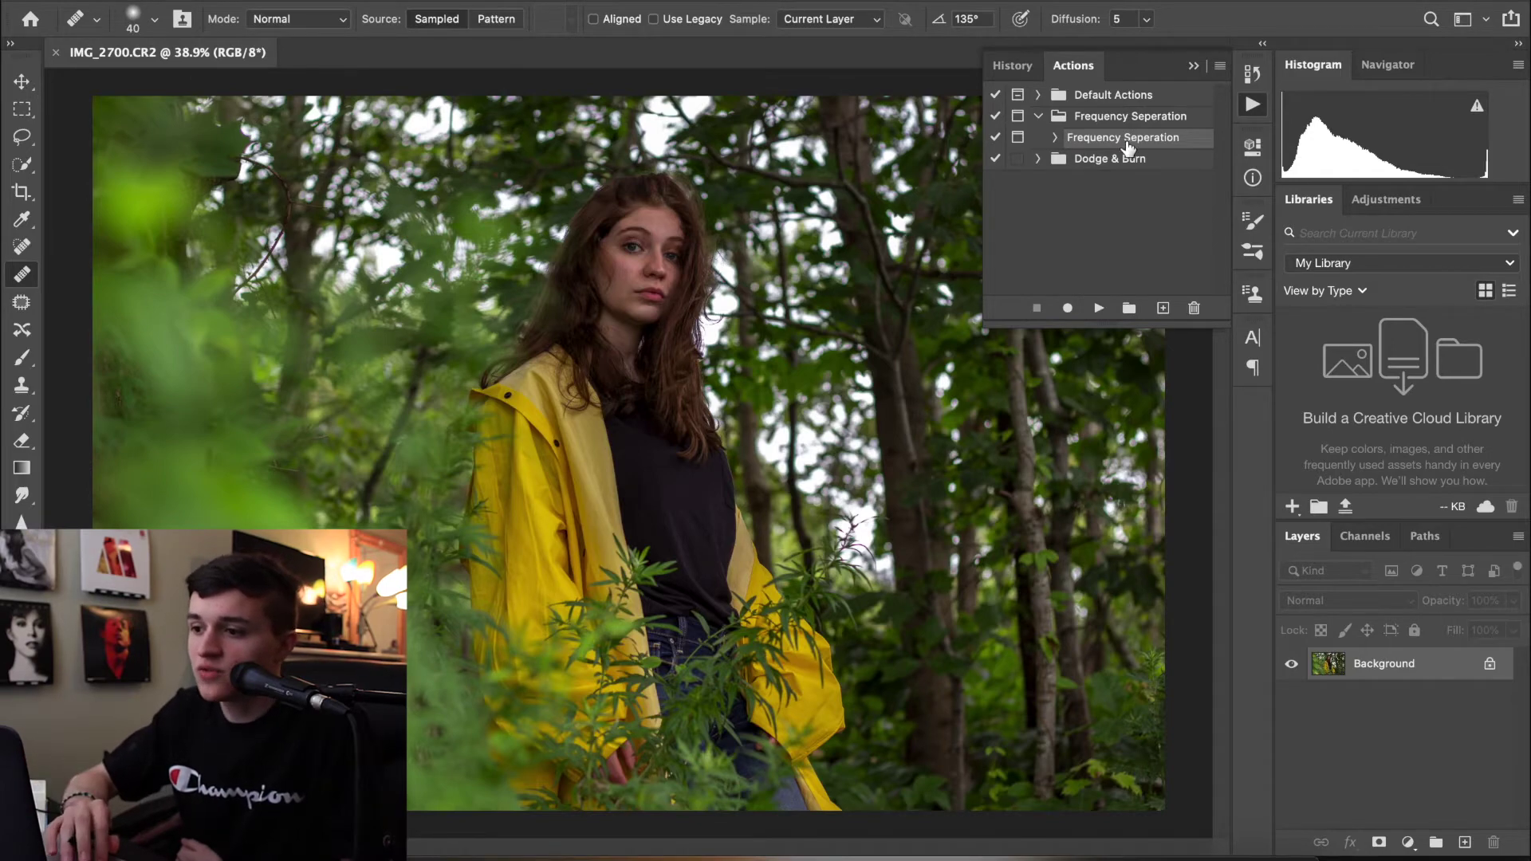
{"action": "left_click", "coordinate": [1099, 308]}
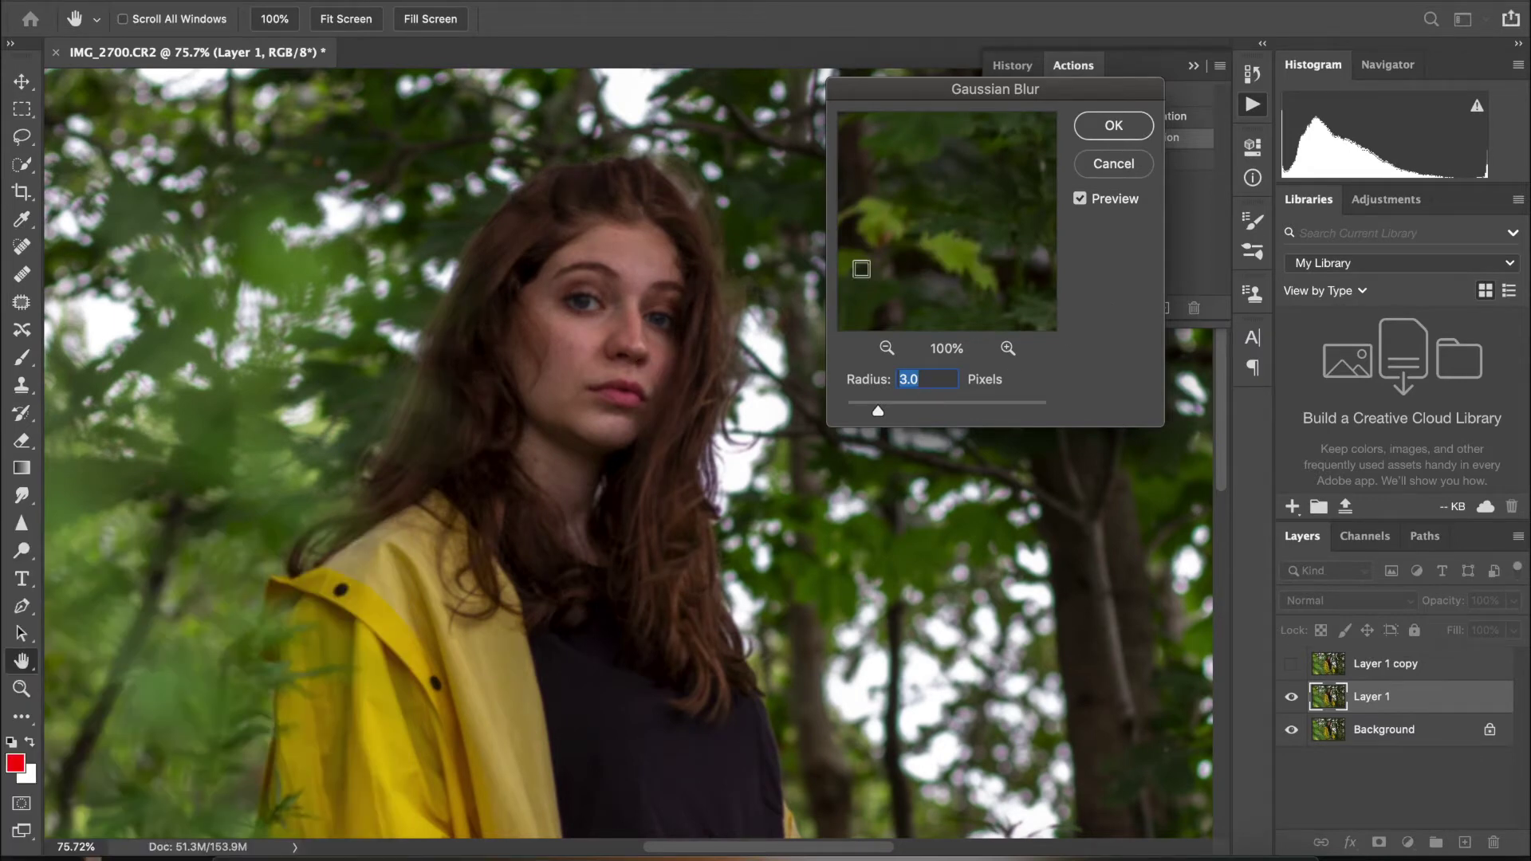
{"action": "left_click_drag", "start_coordinate": [892, 224], "coordinate": [1339, 293]}
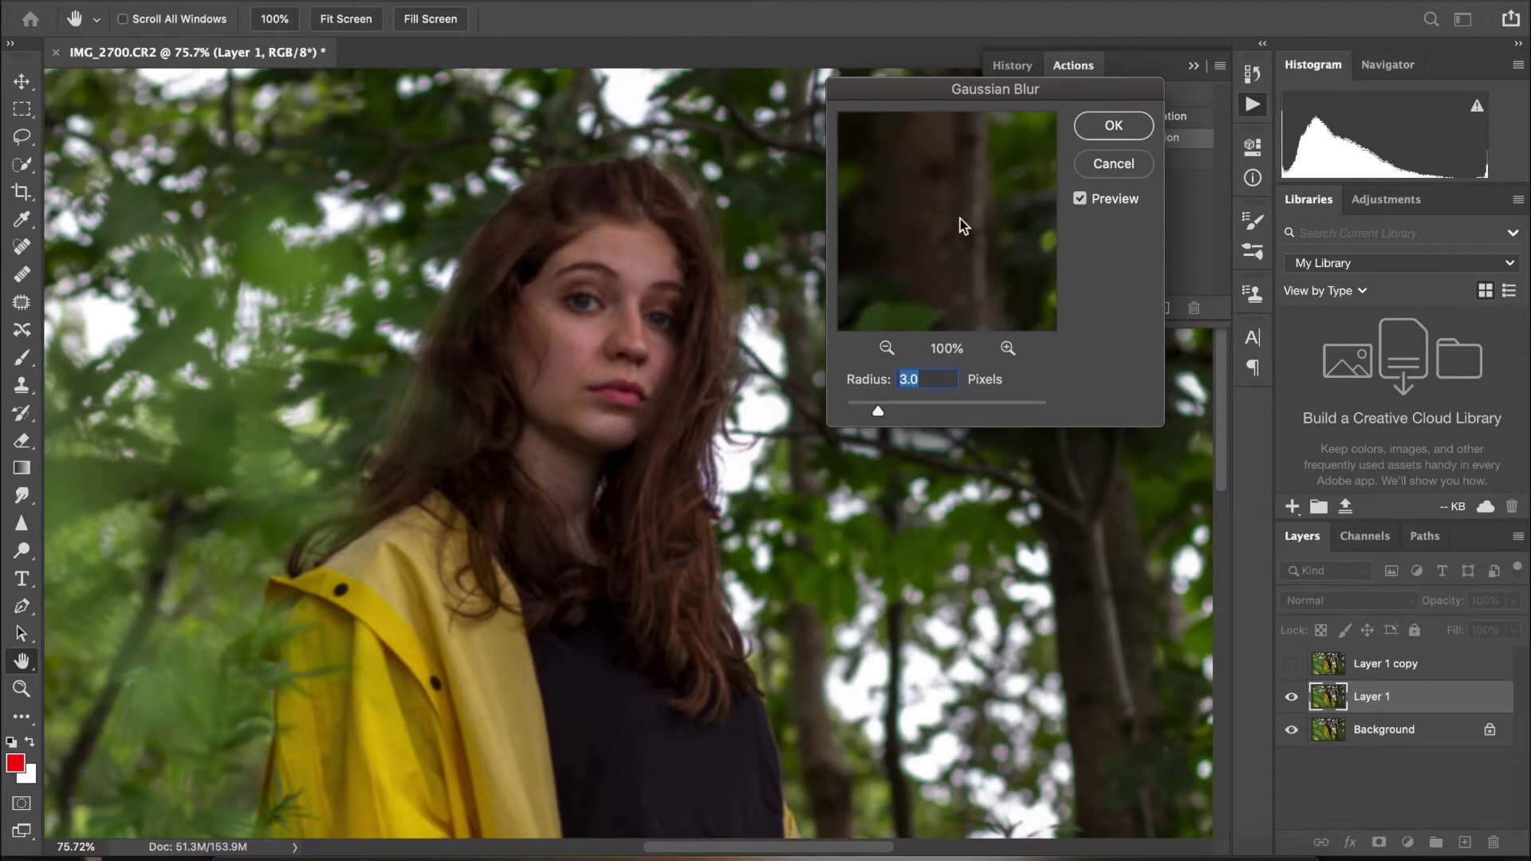
{"action": "left_click_drag", "start_coordinate": [1181, 299], "coordinate": [1284, 315]}
{"action": "left_click_drag", "start_coordinate": [957, 212], "coordinate": [1387, 484]}
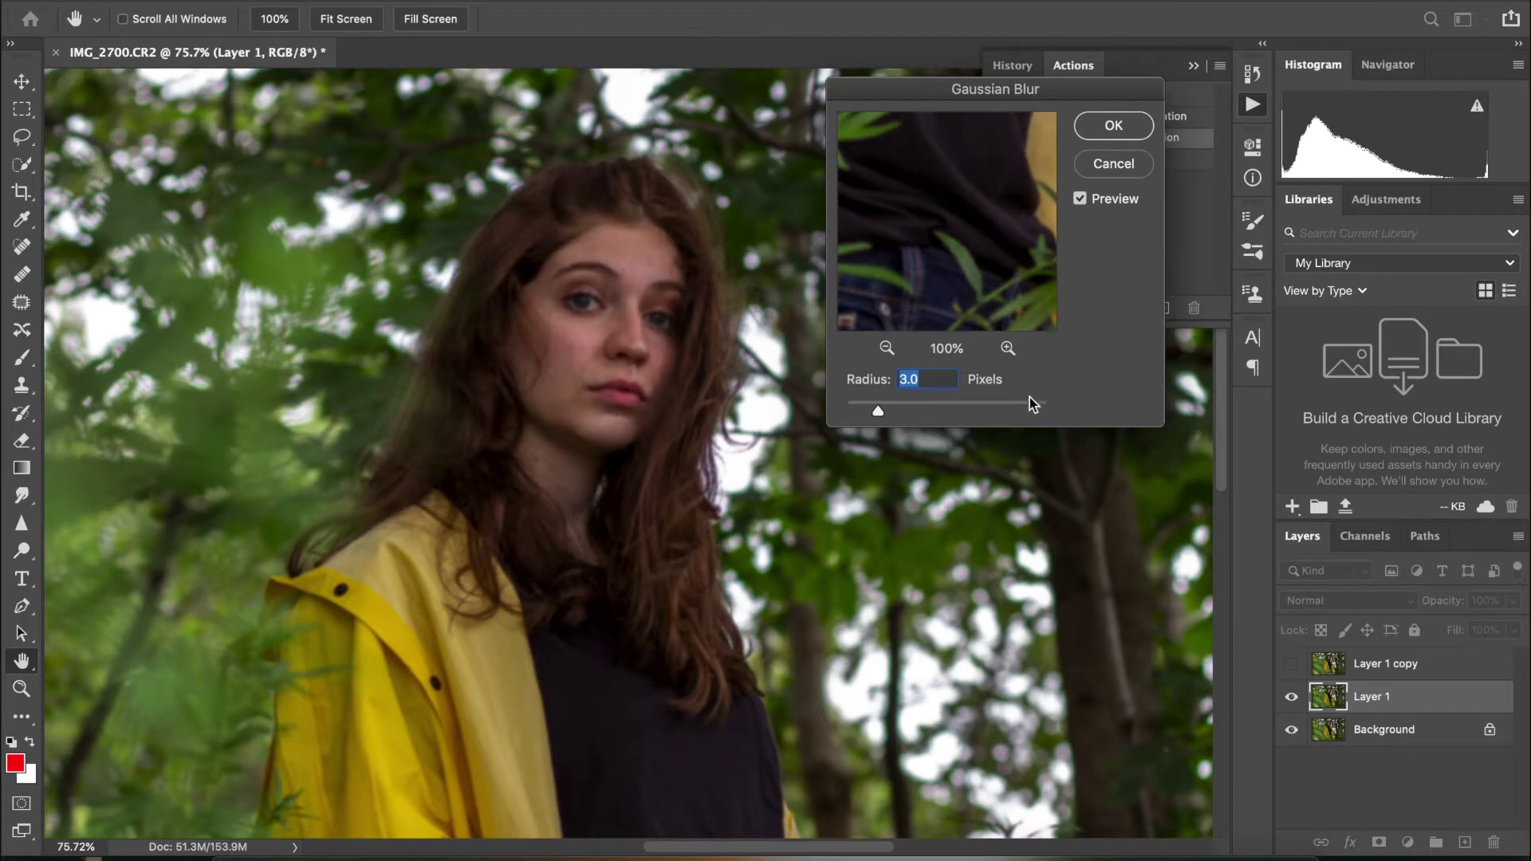
{"action": "left_click_drag", "start_coordinate": [930, 192], "coordinate": [933, 392]}
{"action": "left_click_drag", "start_coordinate": [968, 164], "coordinate": [909, 331]}
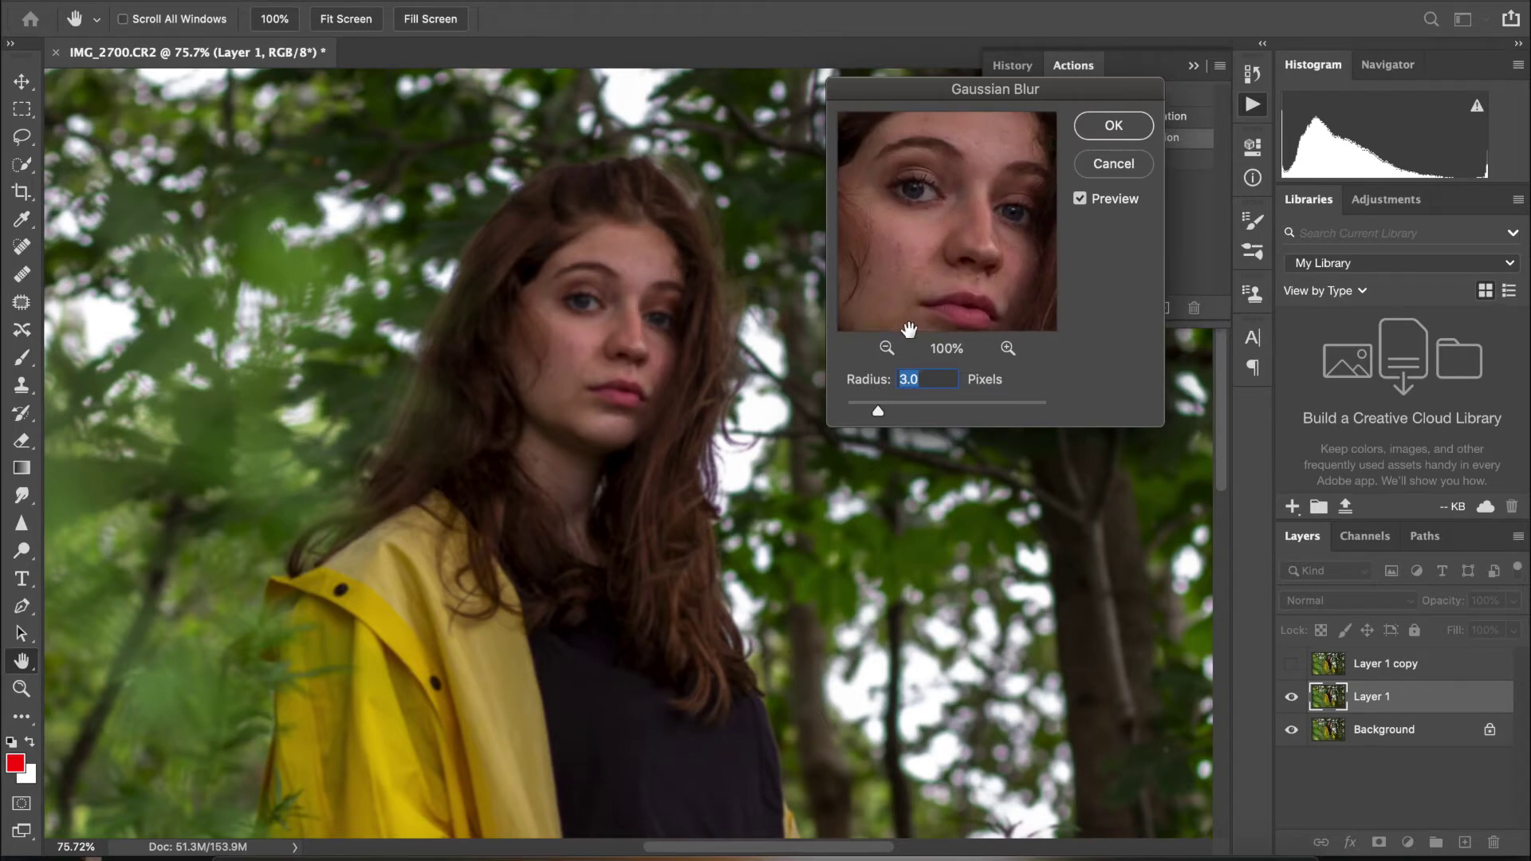
{"action": "left_click_drag", "start_coordinate": [951, 255], "coordinate": [955, 236]}
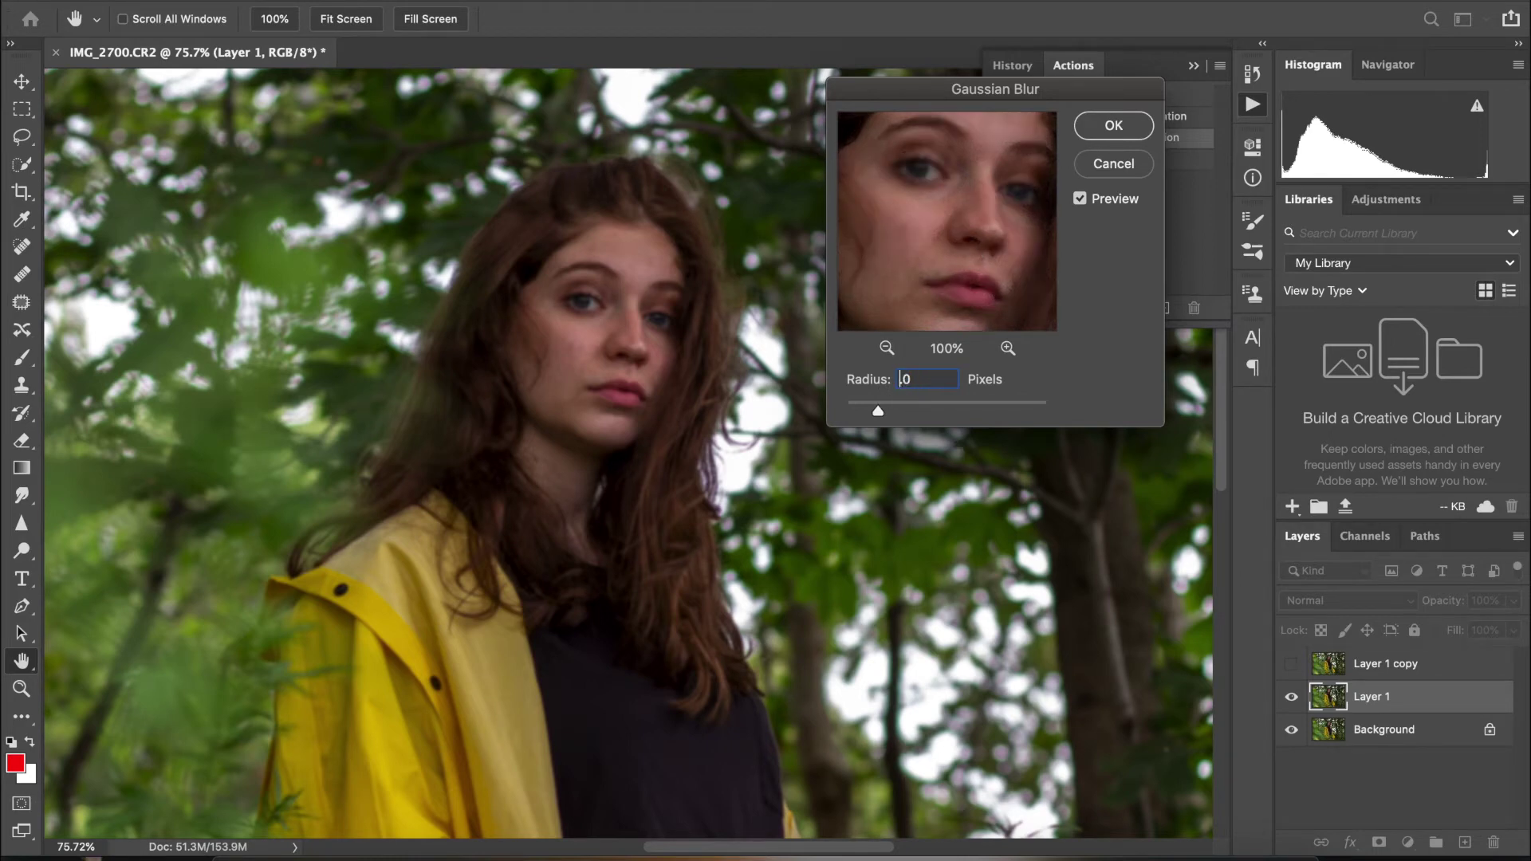
{"action": "key", "text": "Return"}
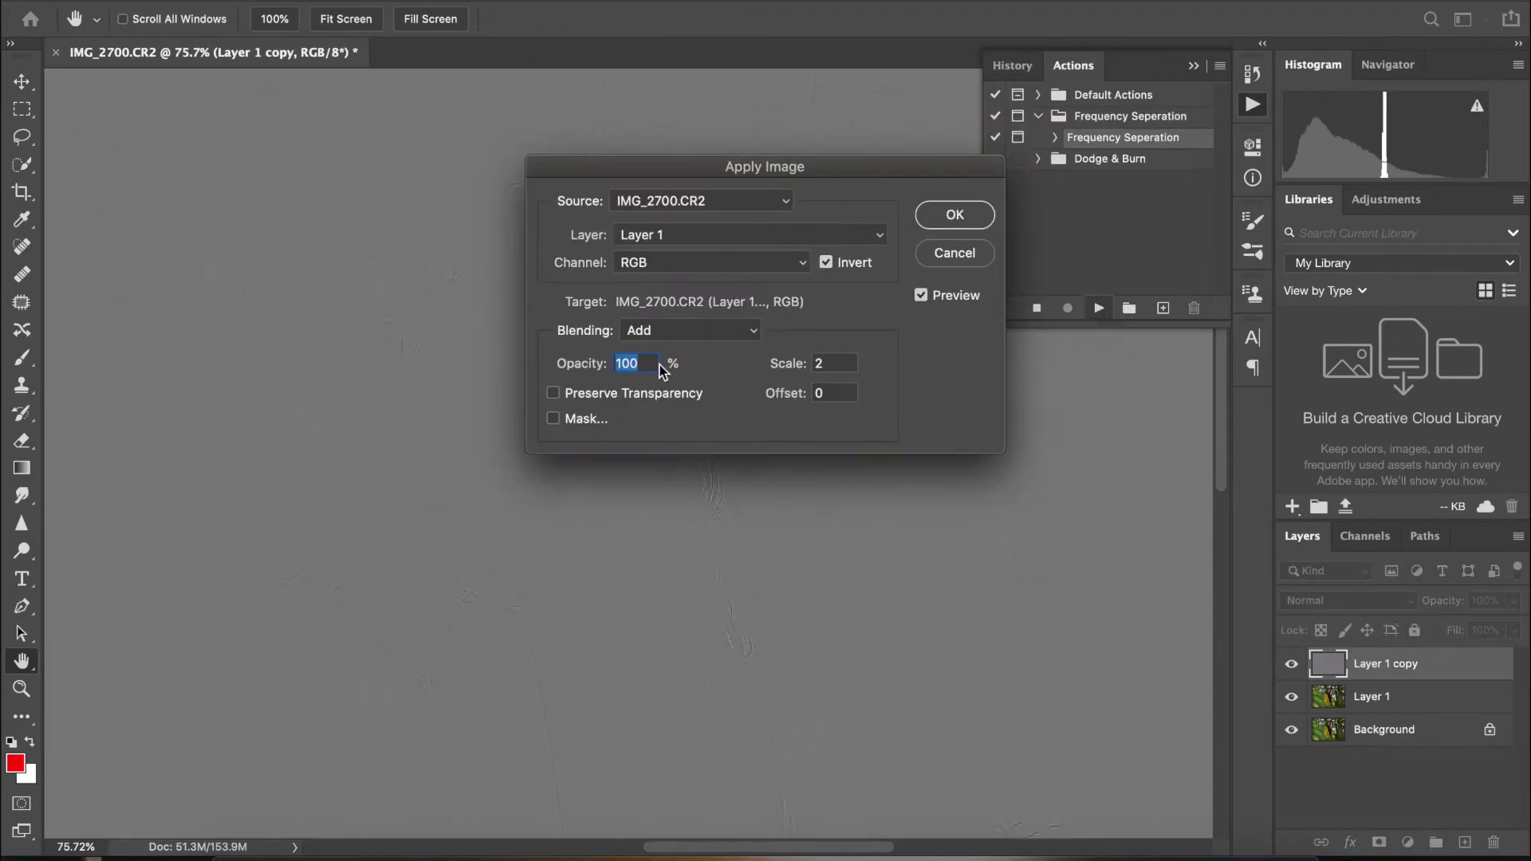
Accept the action's Apply Image settings with inverted Layer 1 as the source and Add blending
{"action": "left_click_drag", "start_coordinate": [540, 519], "coordinate": [370, 477]}
{"action": "left_click_drag", "start_coordinate": [652, 512], "coordinate": [897, 658]}
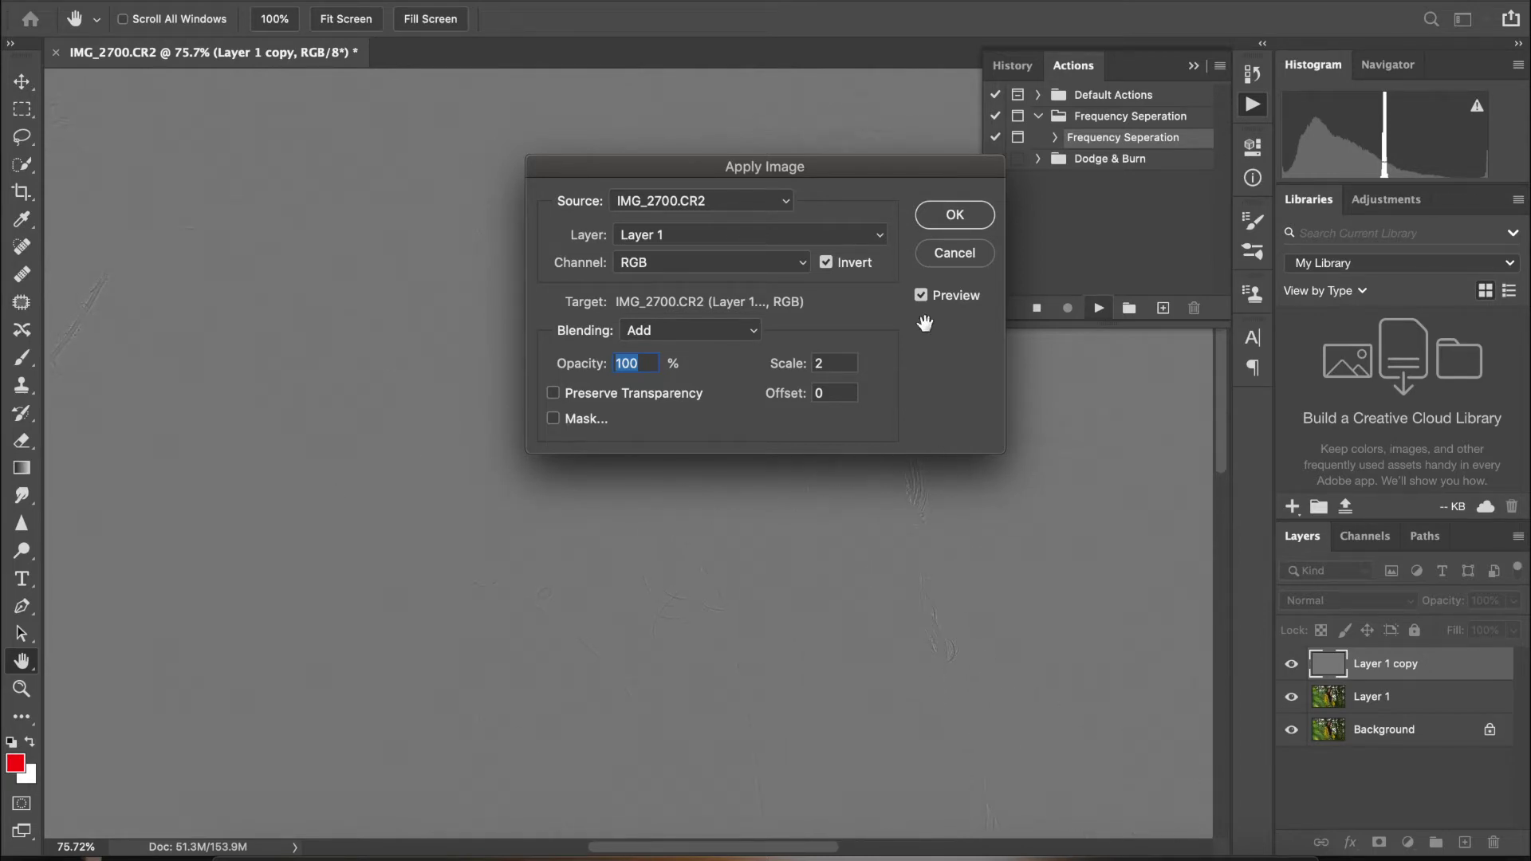
{"action": "left_click", "coordinate": [954, 215]}
Even out blemishes beside the nose and above the upper lip on Layer 1 with the Healing Brush
{"action": "scroll", "coordinate": [836, 230], "scroll_direction": "up", "scroll_amount": 5}
{"action": "scroll", "coordinate": [836, 229], "scroll_direction": "up", "scroll_amount": 2}
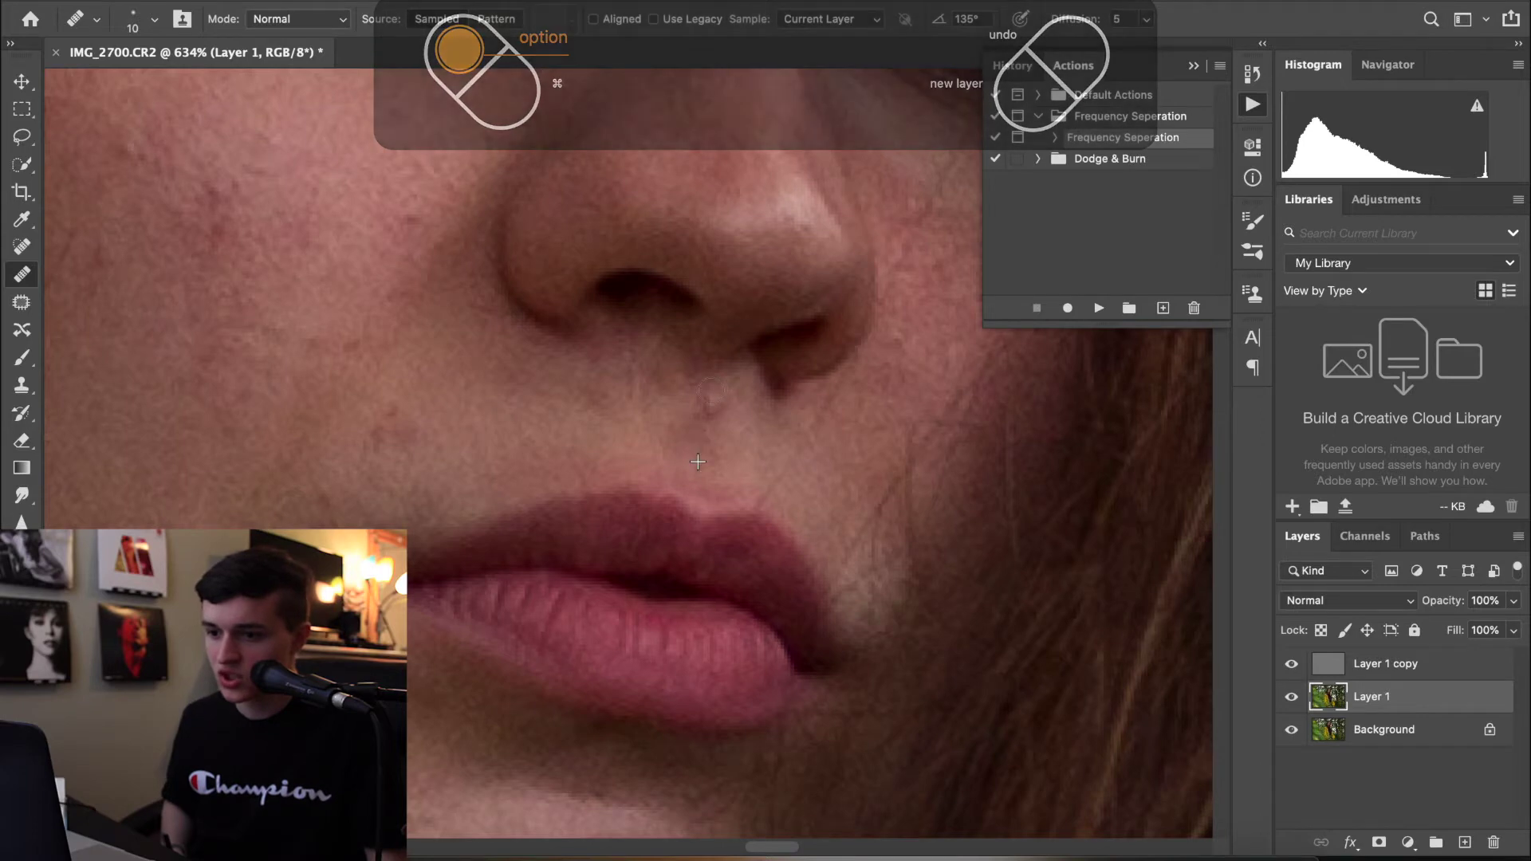
{"action": "left_click", "coordinate": [610, 419], "text": "alt"}
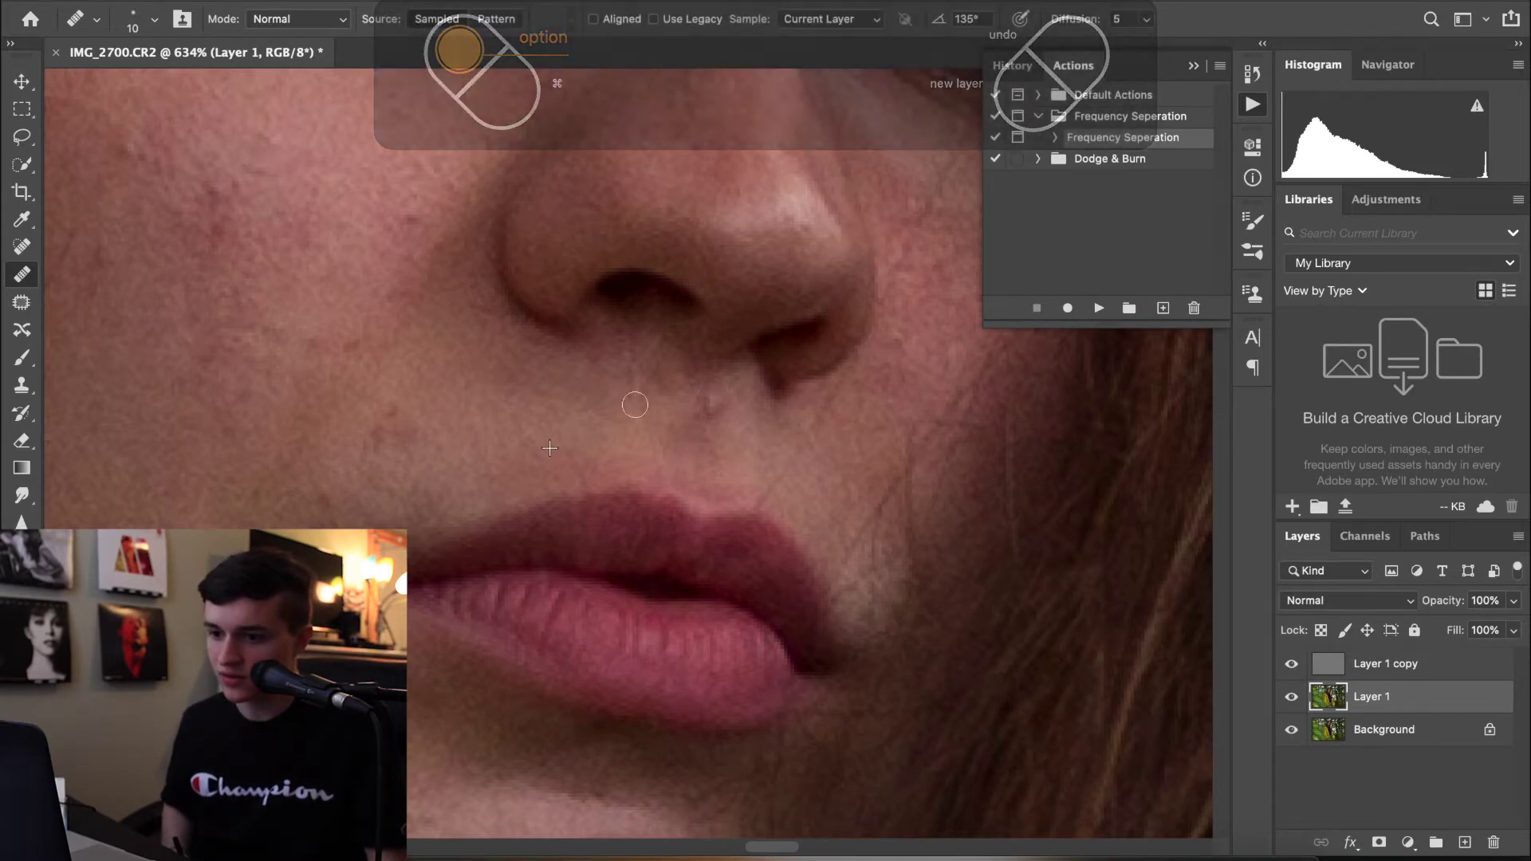
{"action": "left_click", "coordinate": [411, 406]}
{"action": "left_click_drag", "start_coordinate": [411, 407], "coordinate": [388, 408]}
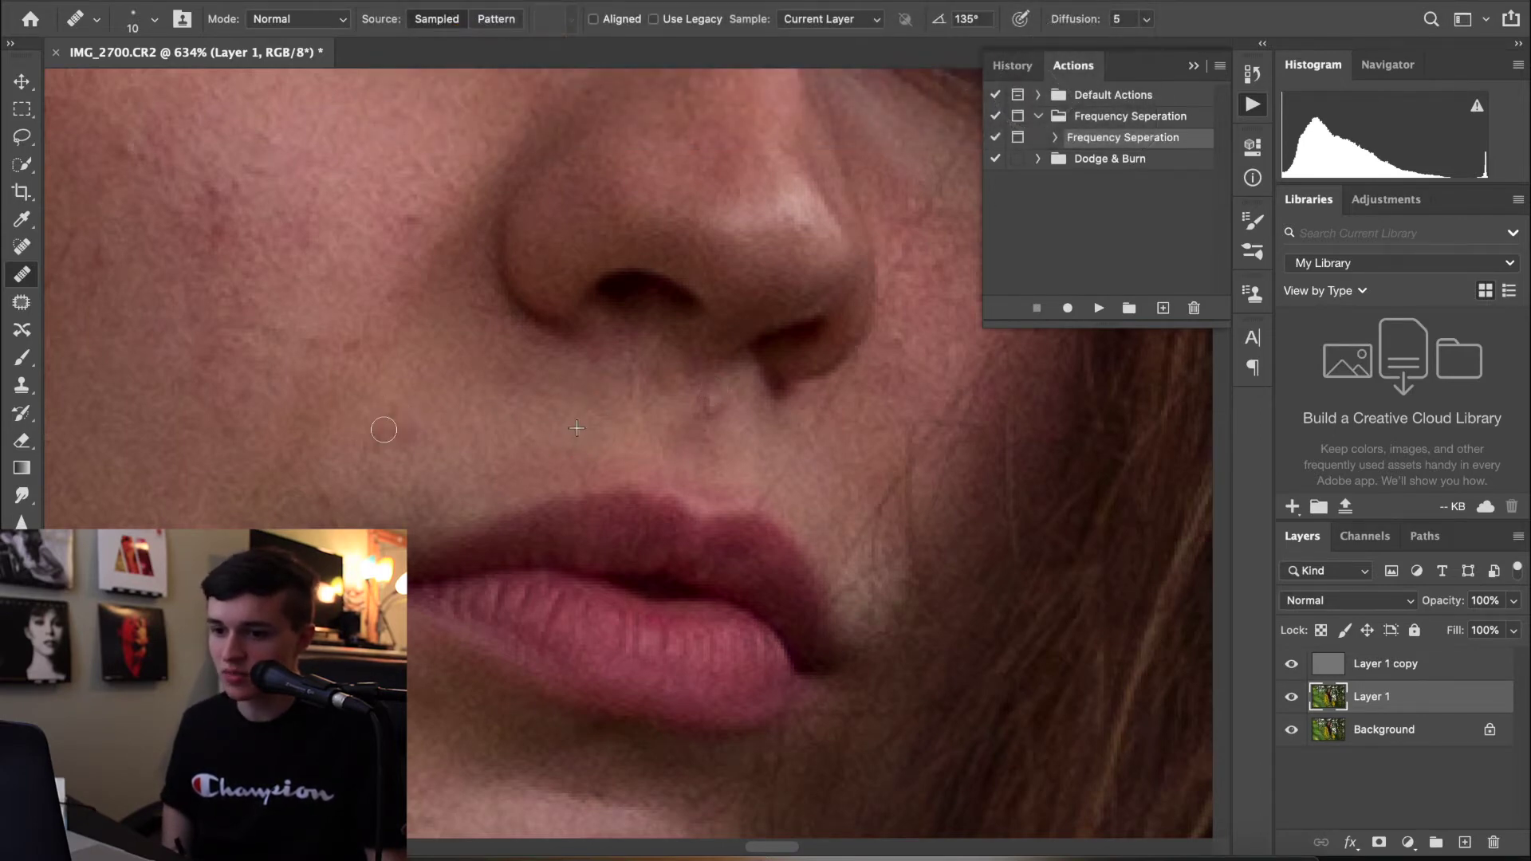
{"action": "left_click_drag", "start_coordinate": [425, 445], "coordinate": [461, 483]}
Heal the skin texture between the nose and upper lip on Layer 1 copy, sampling clean skin nearby
{"action": "scroll", "coordinate": [462, 483], "scroll_direction": "up", "scroll_amount": 3}
{"action": "scroll", "coordinate": [462, 483], "scroll_direction": "left", "scroll_amount": 3}
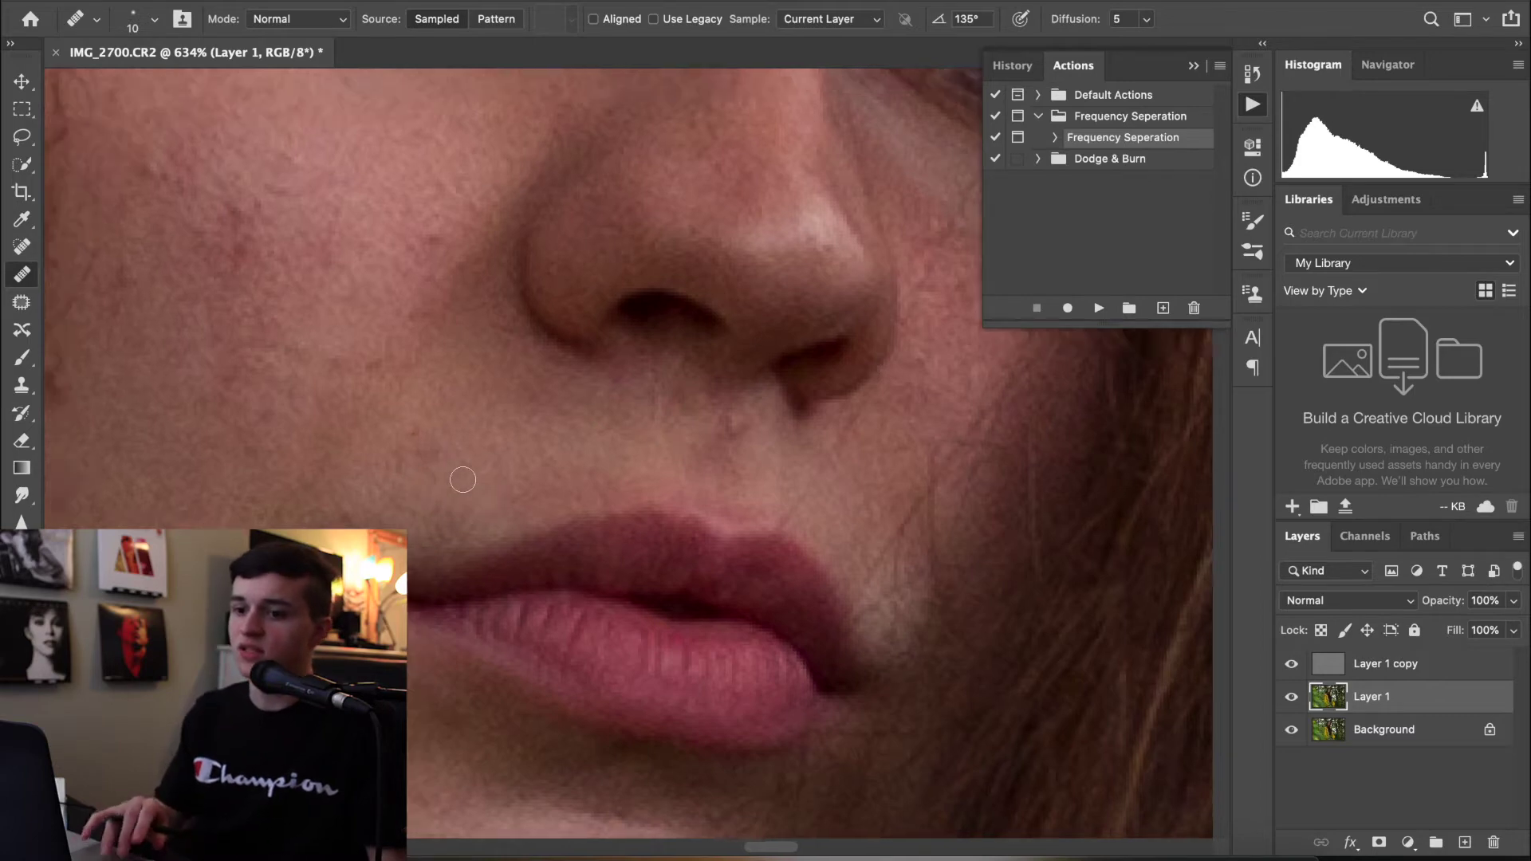
{"action": "left_click", "coordinate": [1385, 665]}
{"action": "left_click", "coordinate": [778, 521], "text": "alt"}
{"action": "left_click_drag", "start_coordinate": [790, 482], "coordinate": [788, 493]}
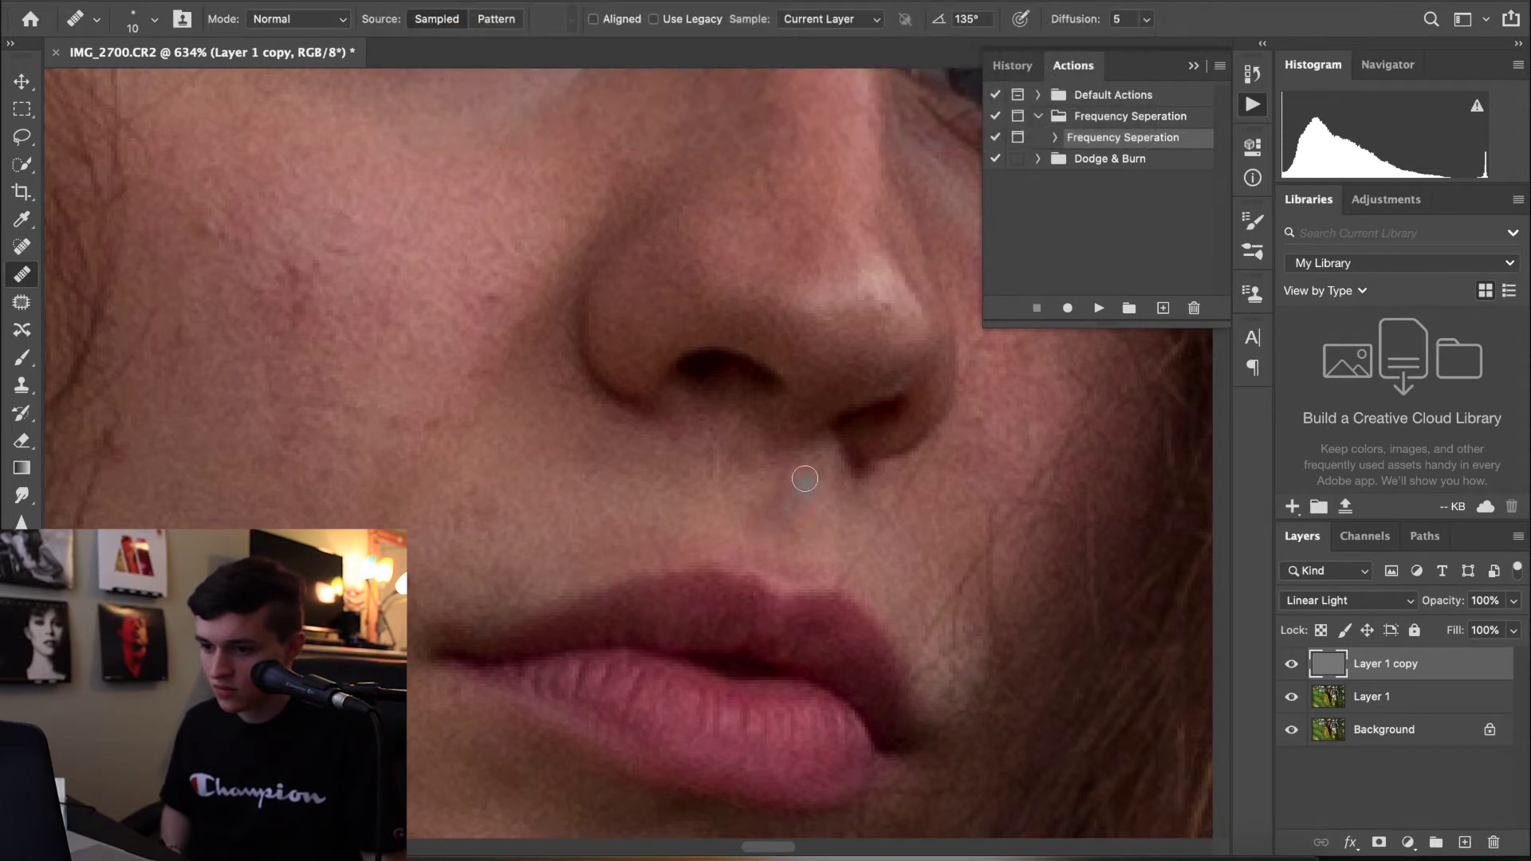
{"action": "left_click_drag", "start_coordinate": [813, 560], "coordinate": [815, 565]}
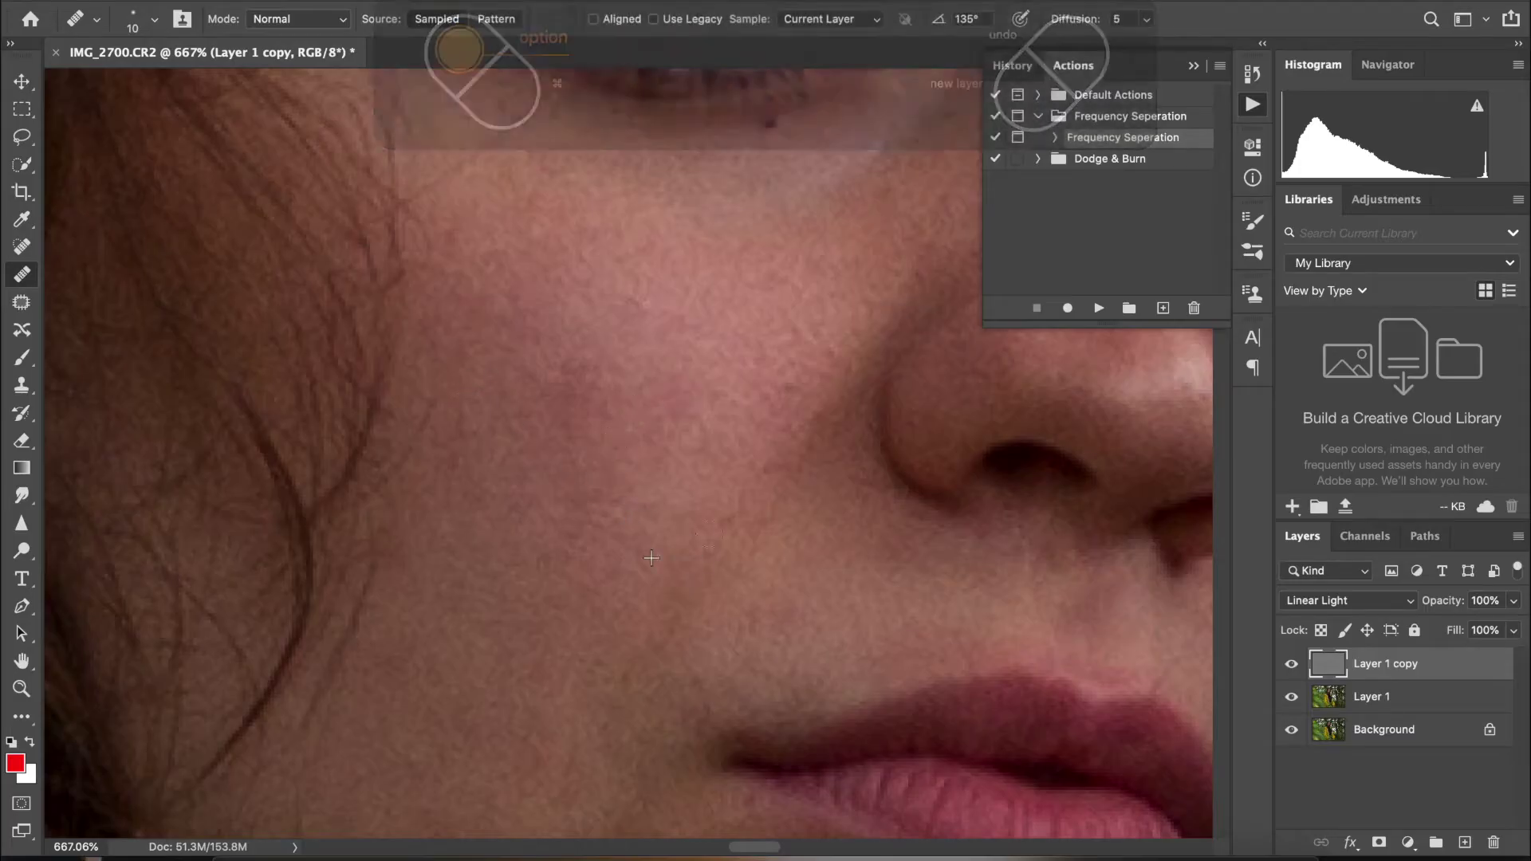
Heal a cheek blemish beside the nose using a clean skin sample from the same cheek
{"action": "scroll", "coordinate": [654, 463], "scroll_direction": "down", "scroll_amount": 5}
{"action": "scroll", "coordinate": [714, 327], "scroll_direction": "up", "scroll_amount": 5}
{"action": "left_click", "coordinate": [617, 400], "text": "alt"}
{"action": "left_click", "coordinate": [575, 474]}
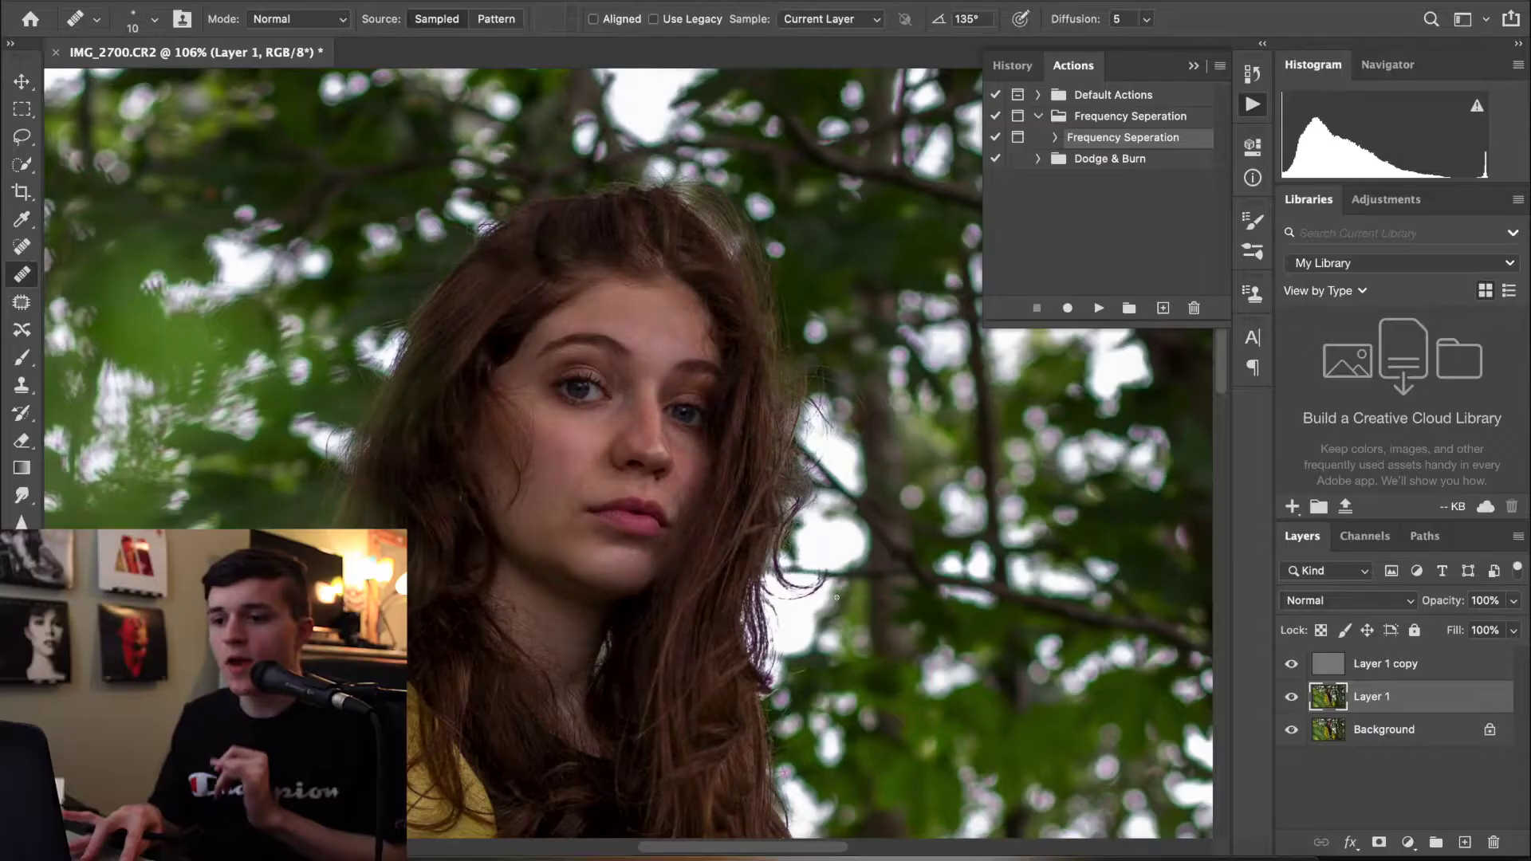
Group Layer 1 and Layer 1 copy and name the group "Face Retouch"
{"action": "scroll", "coordinate": [837, 598], "scroll_direction": "down", "scroll_amount": 2}
{"action": "scroll", "coordinate": [837, 597], "scroll_direction": "down", "scroll_amount": 2}
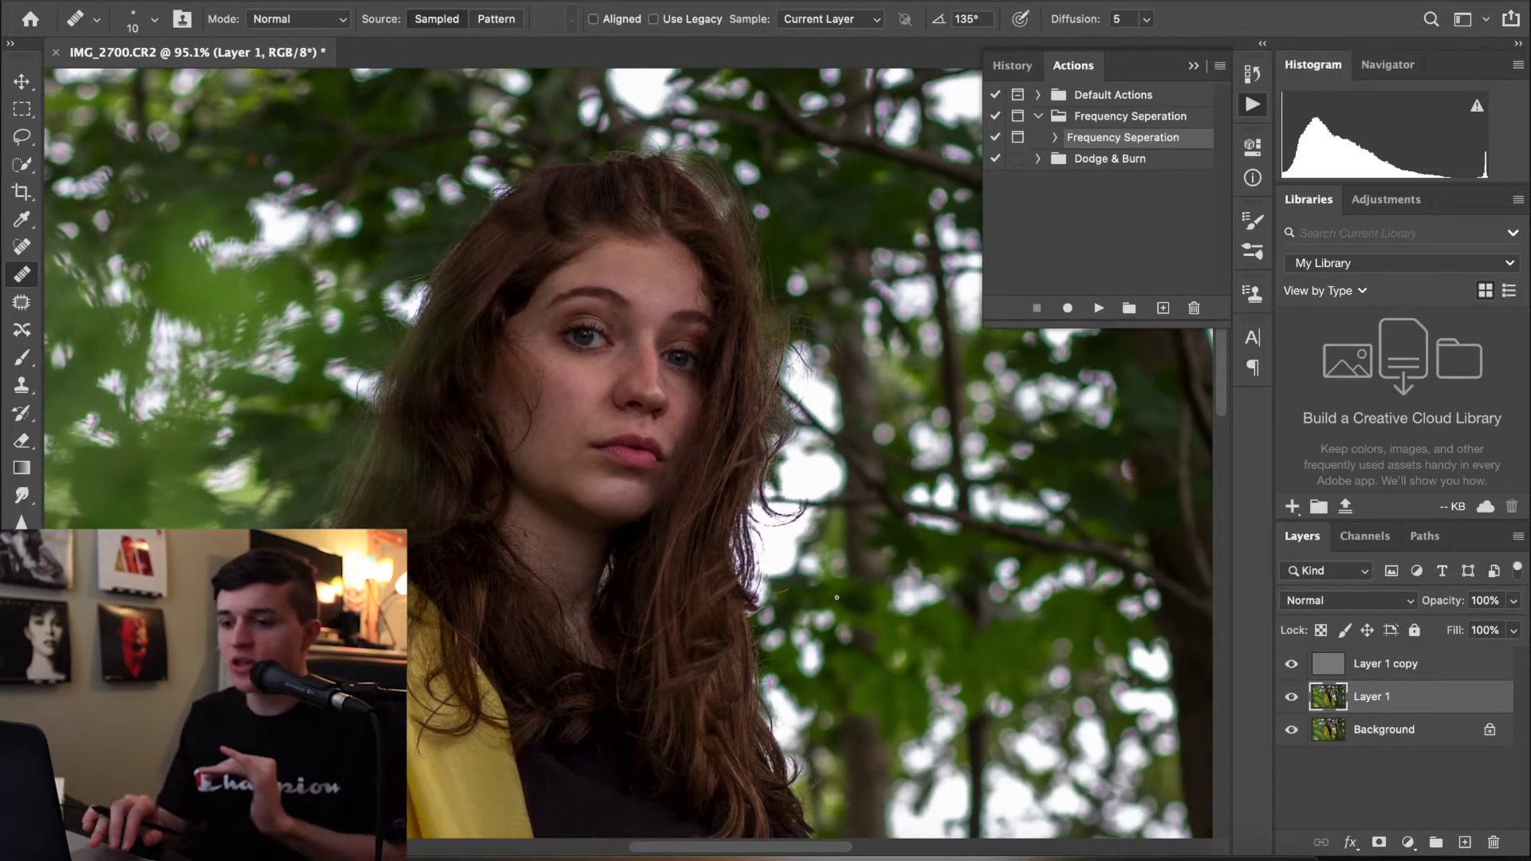
{"action": "scroll", "coordinate": [837, 598], "scroll_direction": "down", "scroll_amount": 2}
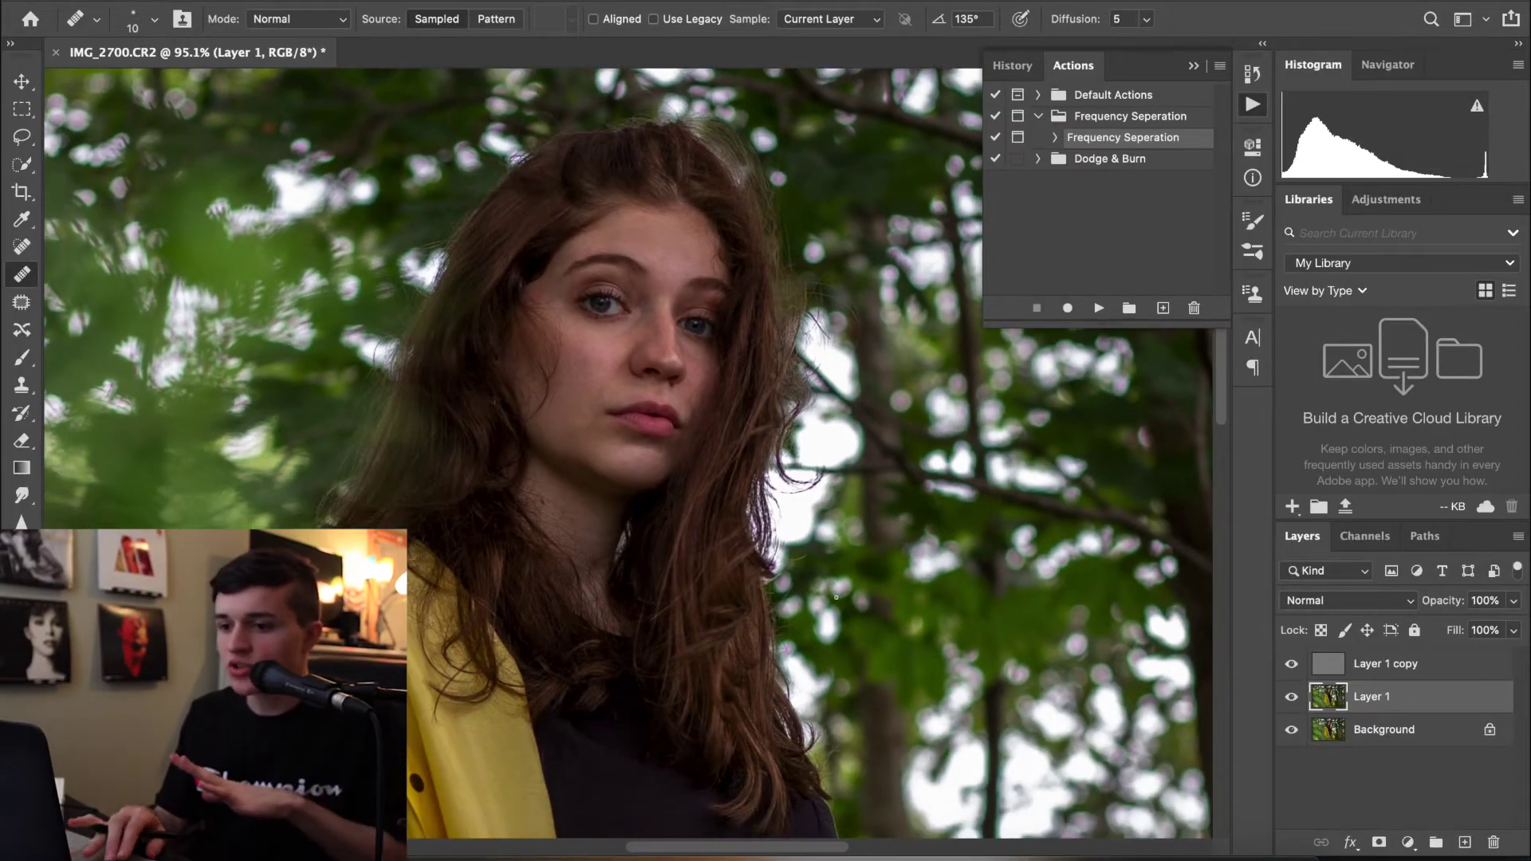
{"action": "scroll", "coordinate": [837, 597], "scroll_direction": "down", "scroll_amount": 2}
{"action": "scroll", "coordinate": [836, 597], "scroll_direction": "down", "scroll_amount": 3}
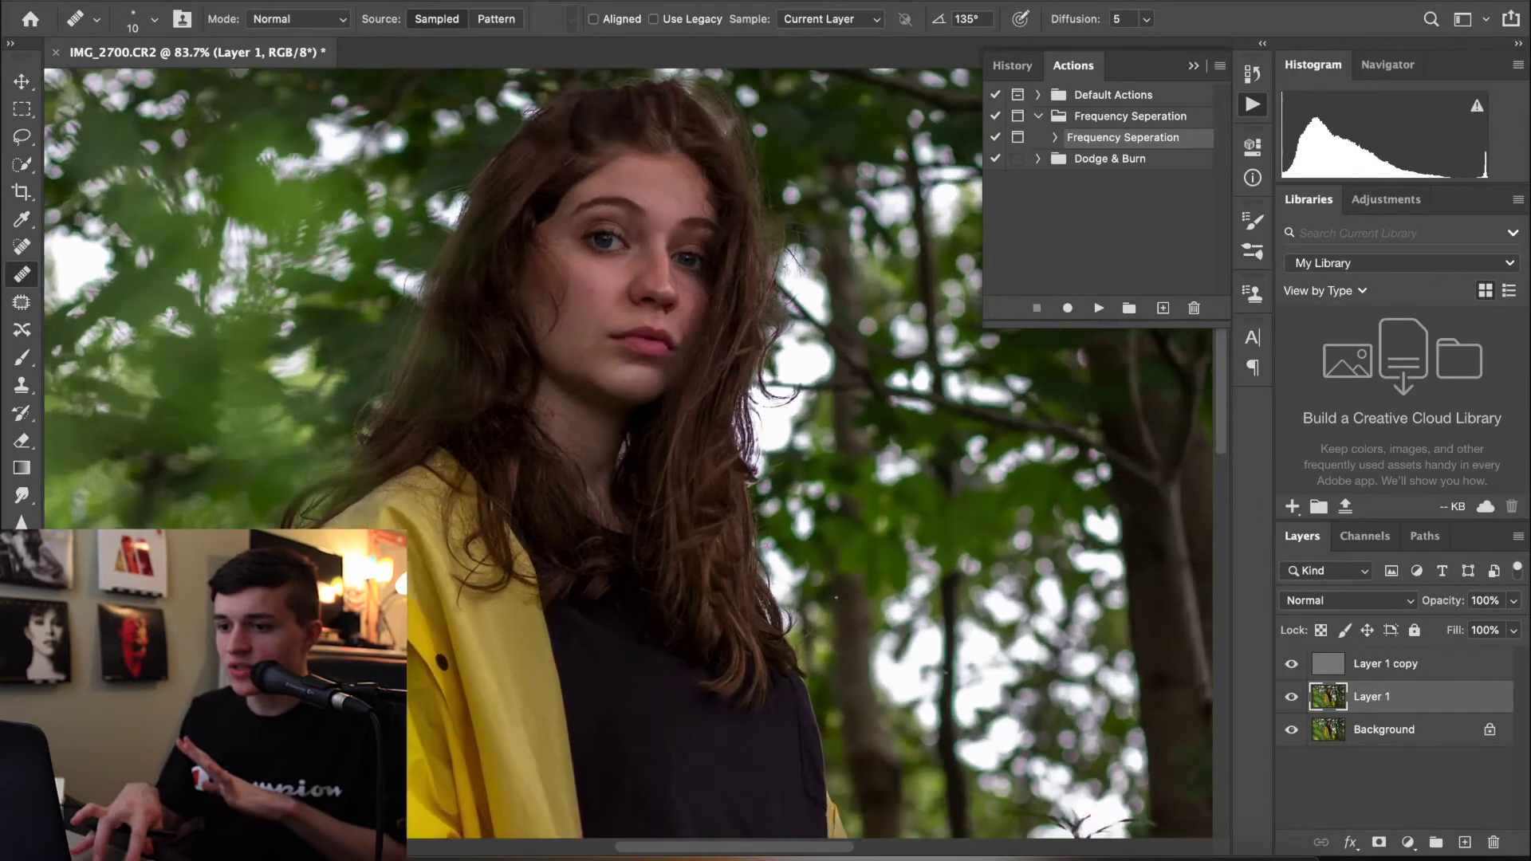
{"action": "scroll", "coordinate": [836, 597], "scroll_direction": "up", "scroll_amount": 10}
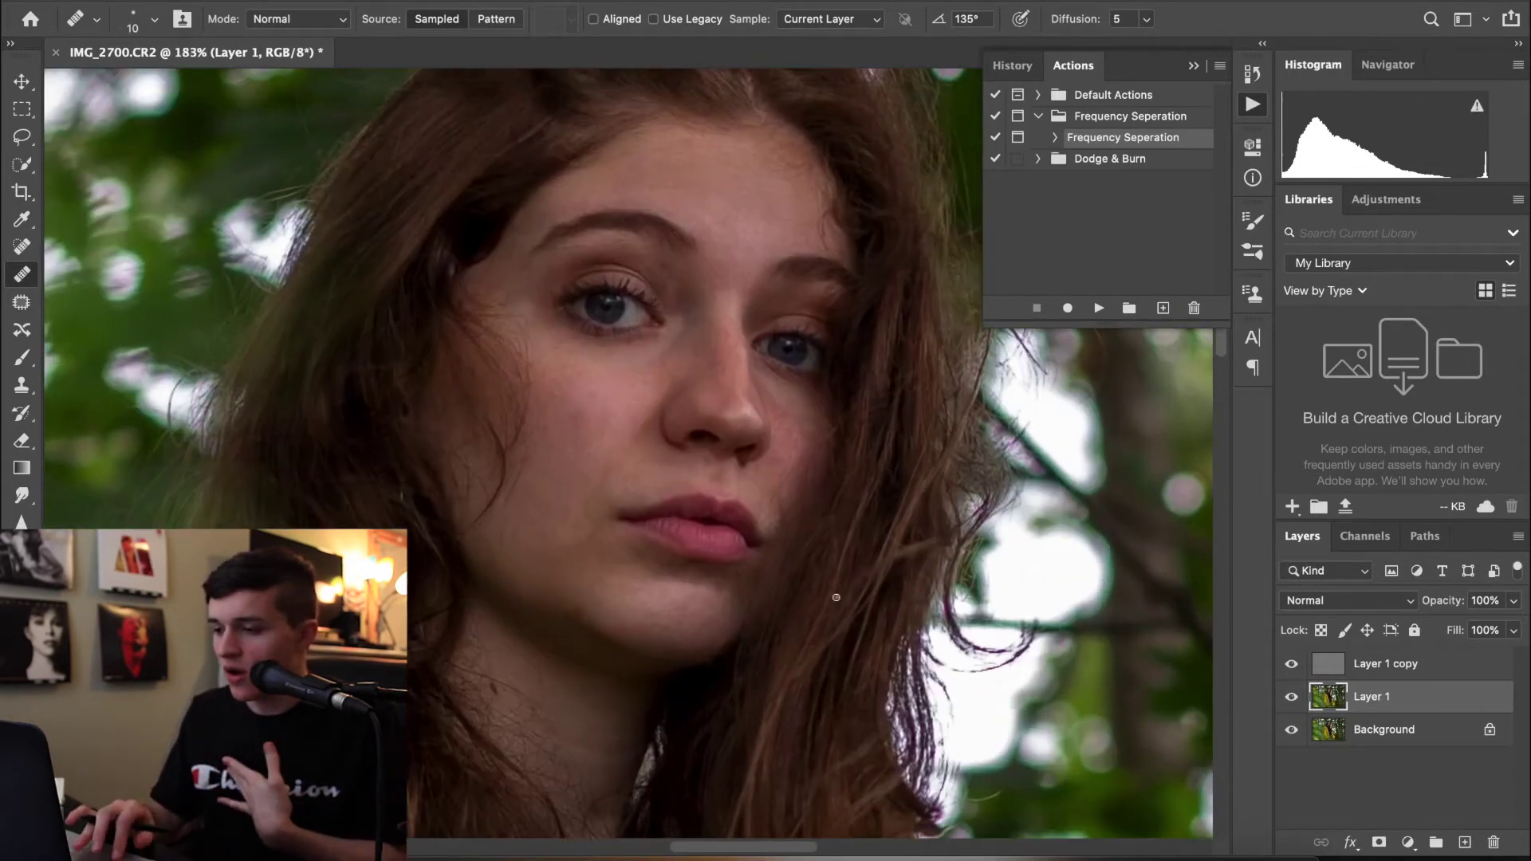
{"action": "left_click", "coordinate": [1431, 666], "text": "shift"}
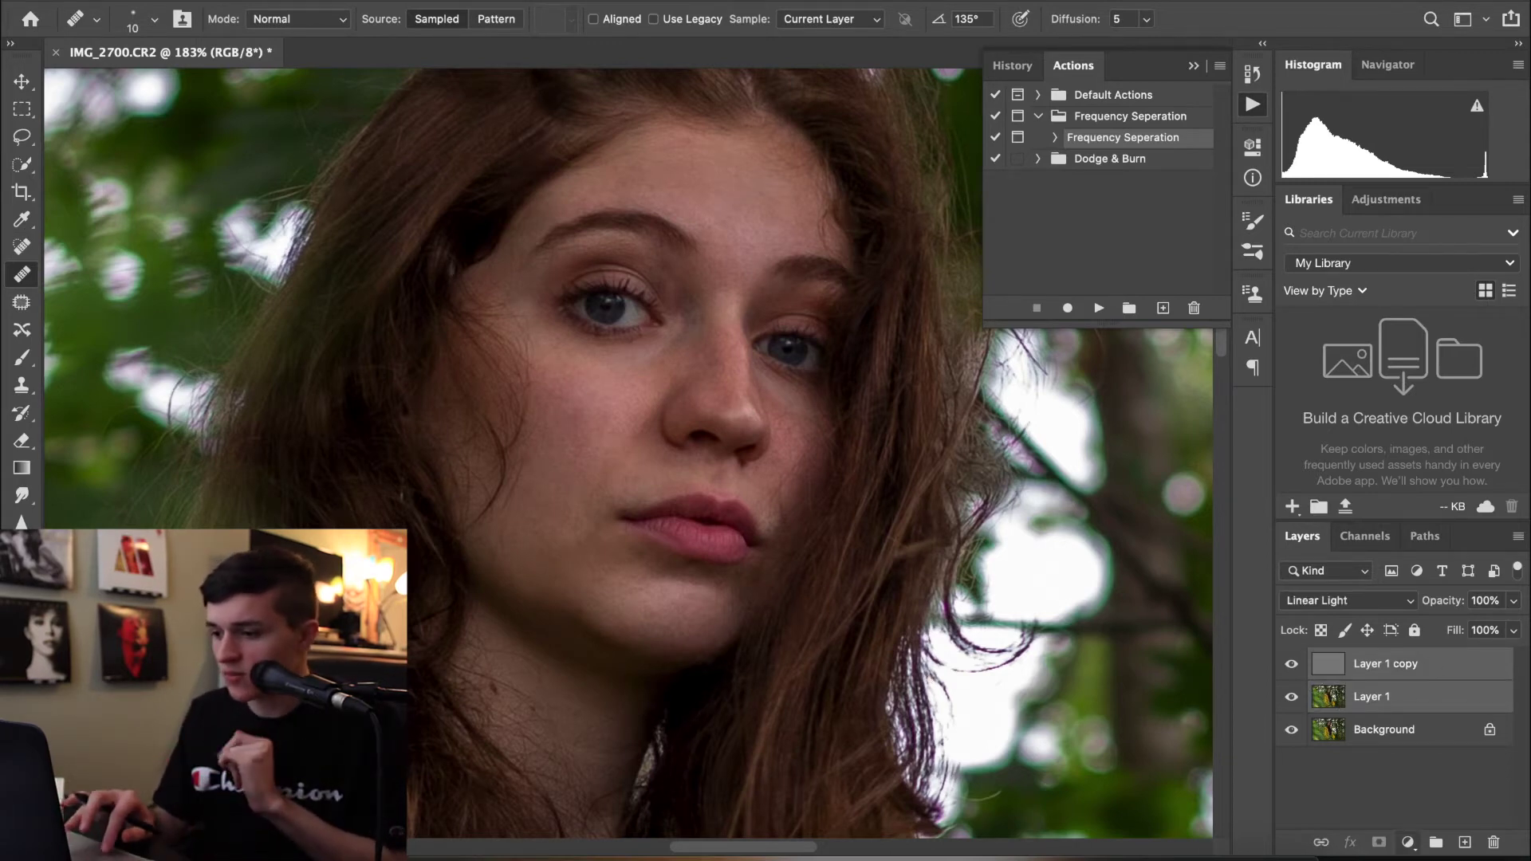
{"action": "left_click", "coordinate": [1436, 843]}
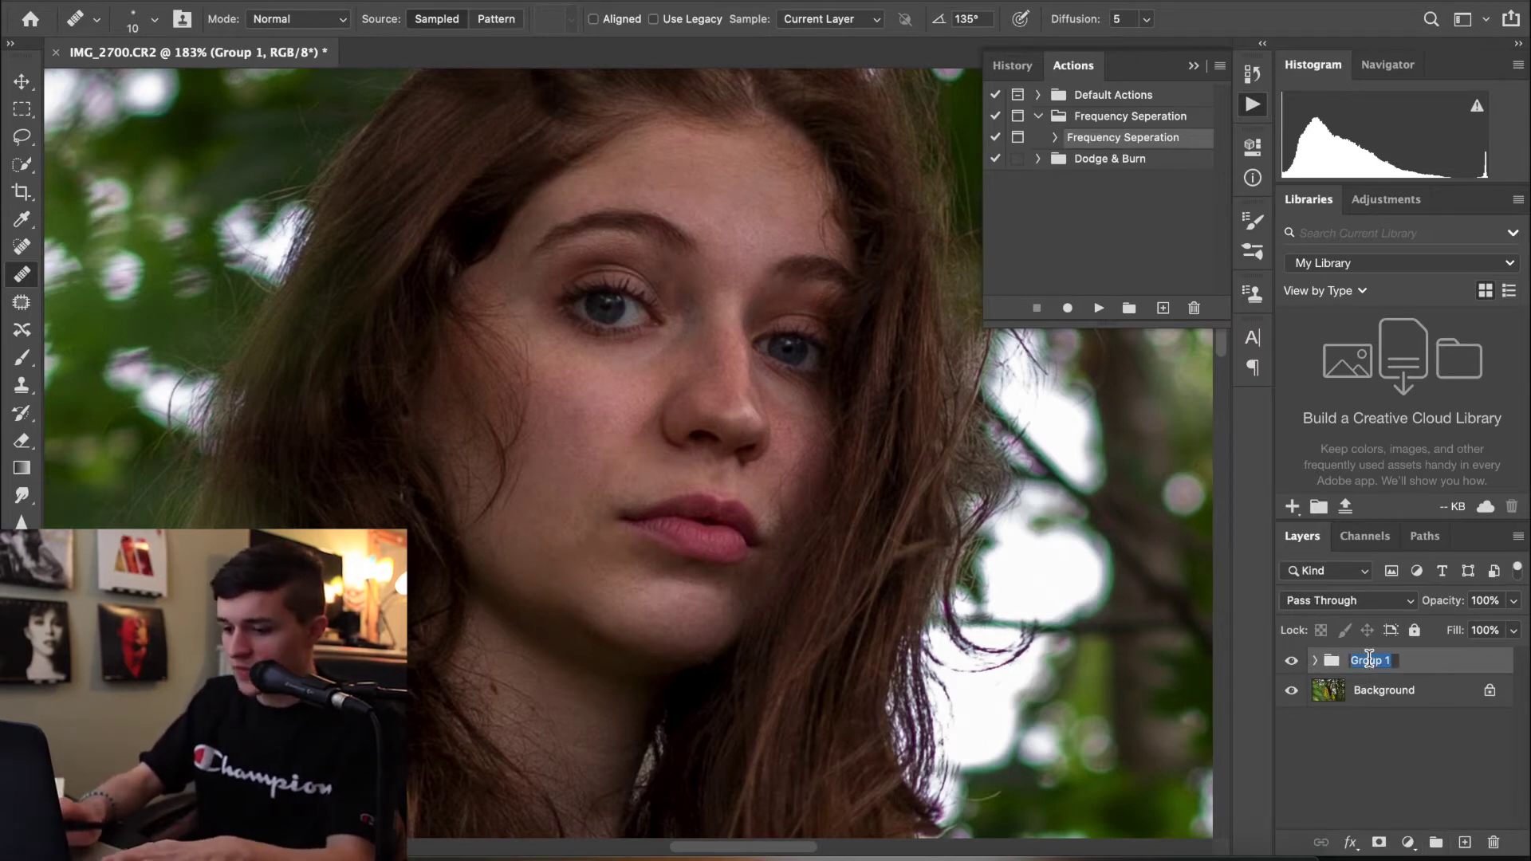
{"action": "type", "text": "Face Retouch"}
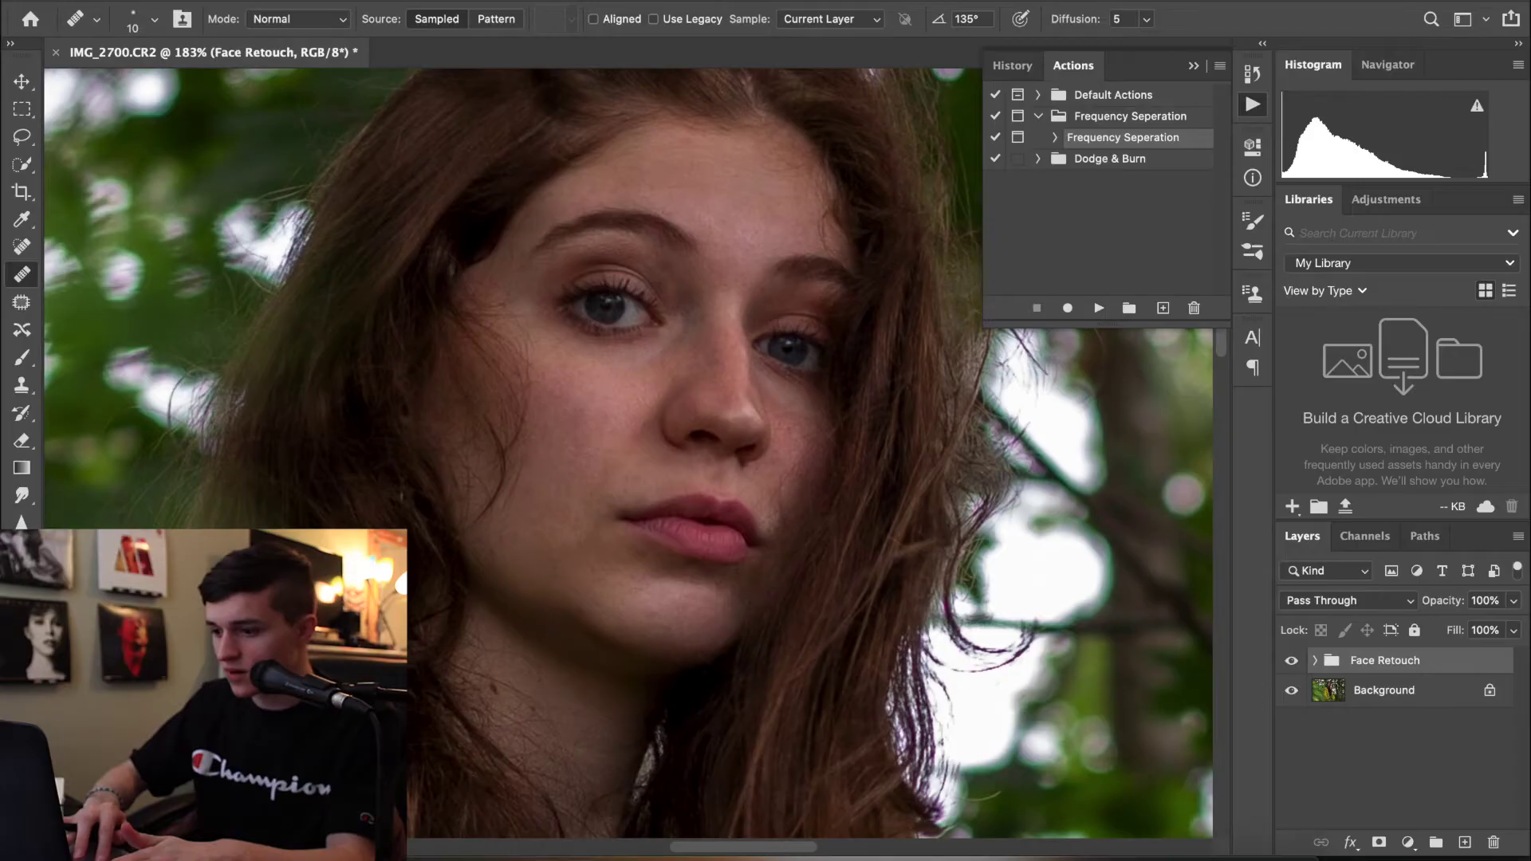
Expand the Face Retouch group and toggle its visibility to compare the face before and after retouching
{"action": "left_click", "coordinate": [1315, 661]}
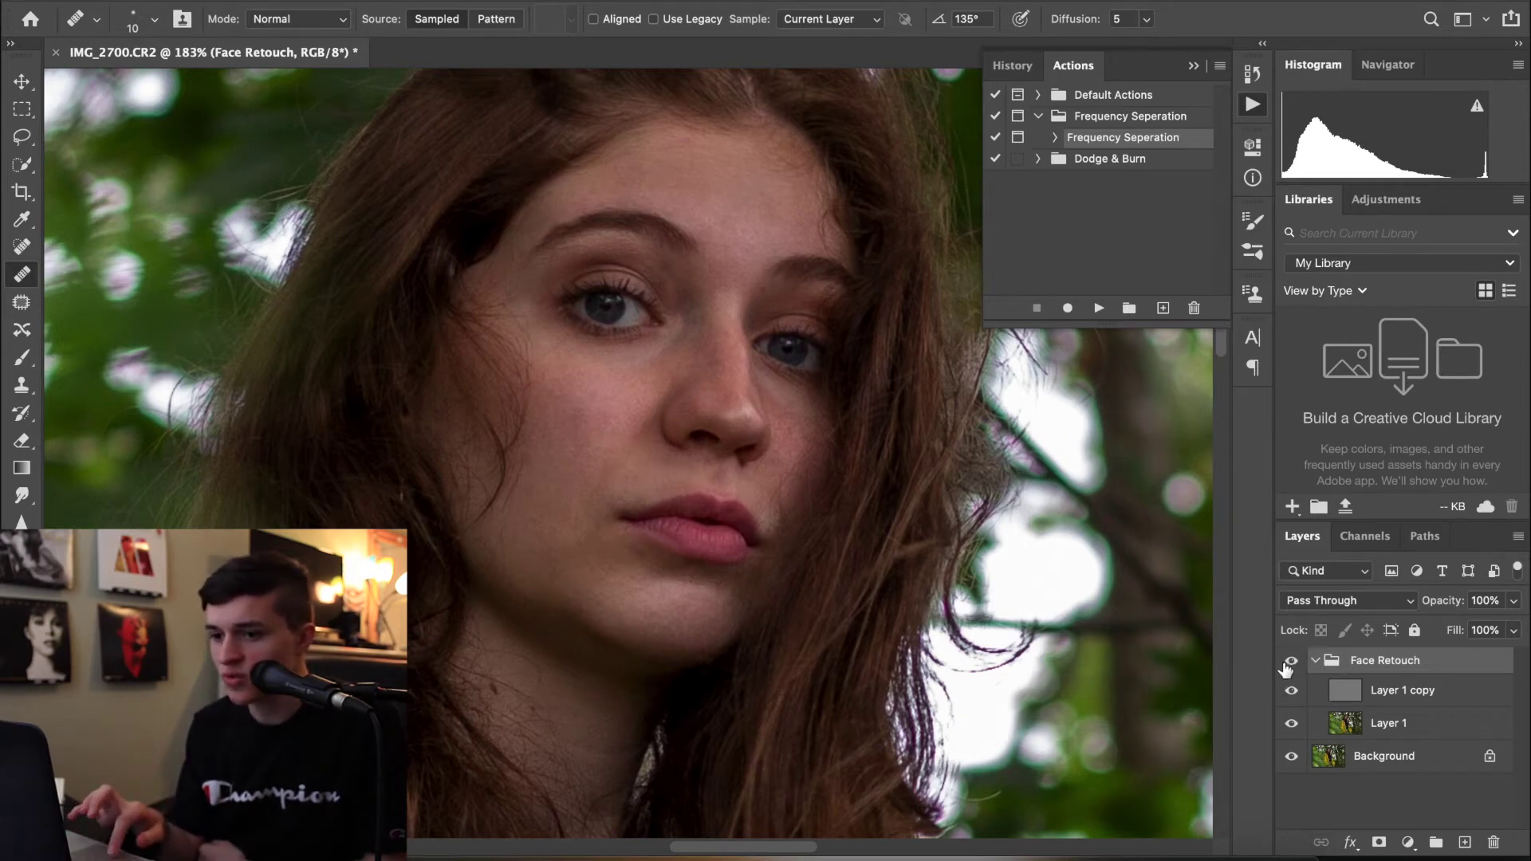
{"action": "left_click", "coordinate": [1292, 662]}
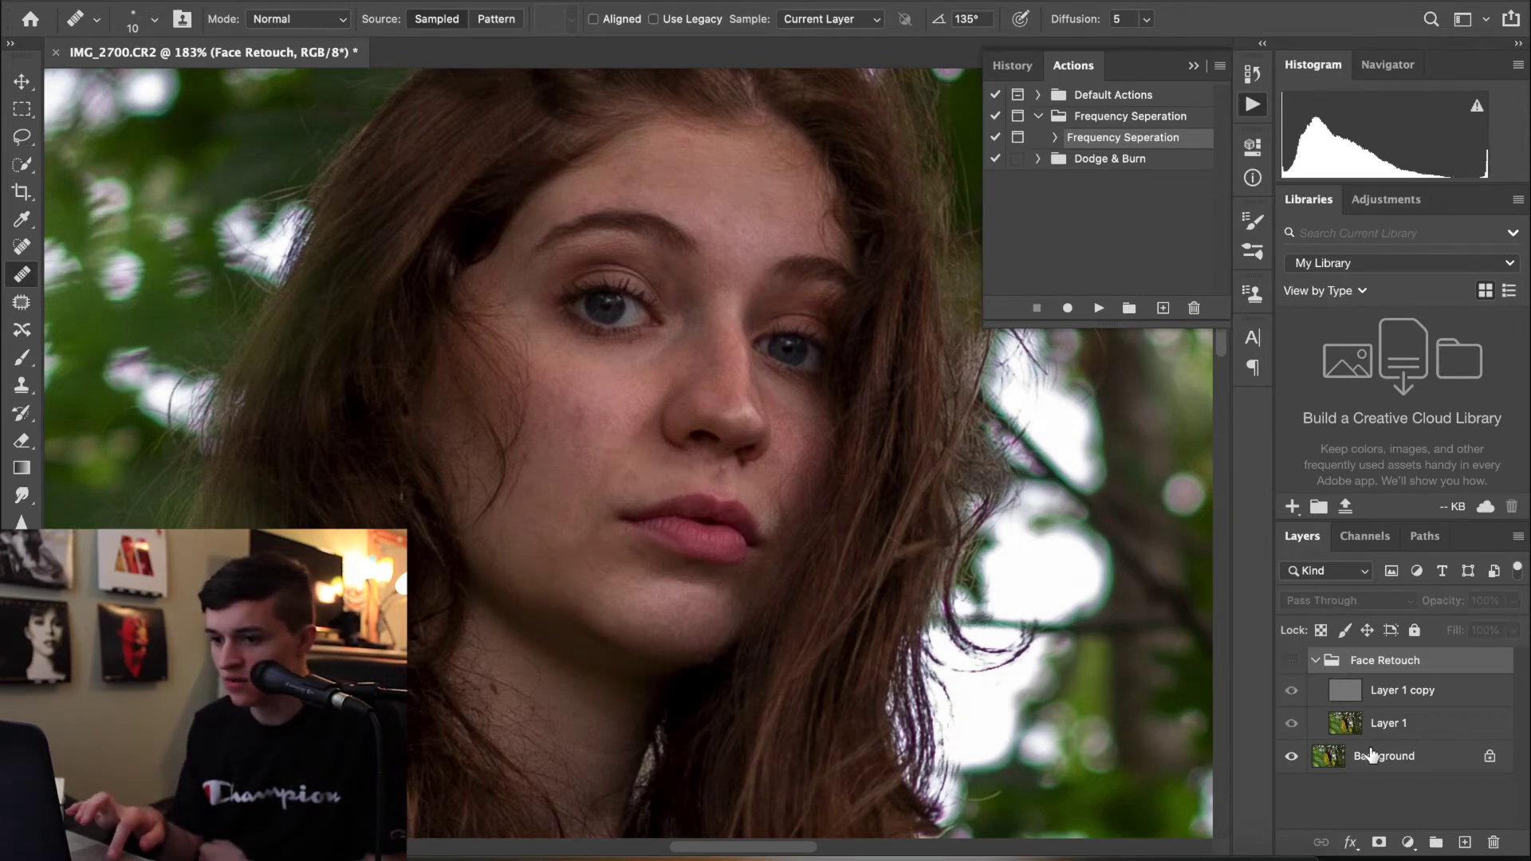
{"action": "left_click", "coordinate": [1292, 662]}
{"action": "left_click", "coordinate": [1292, 662]}
{"action": "left_click", "coordinate": [1292, 662]}
{"action": "left_click", "coordinate": [1292, 662]}
{"action": "left_click", "coordinate": [1292, 661]}
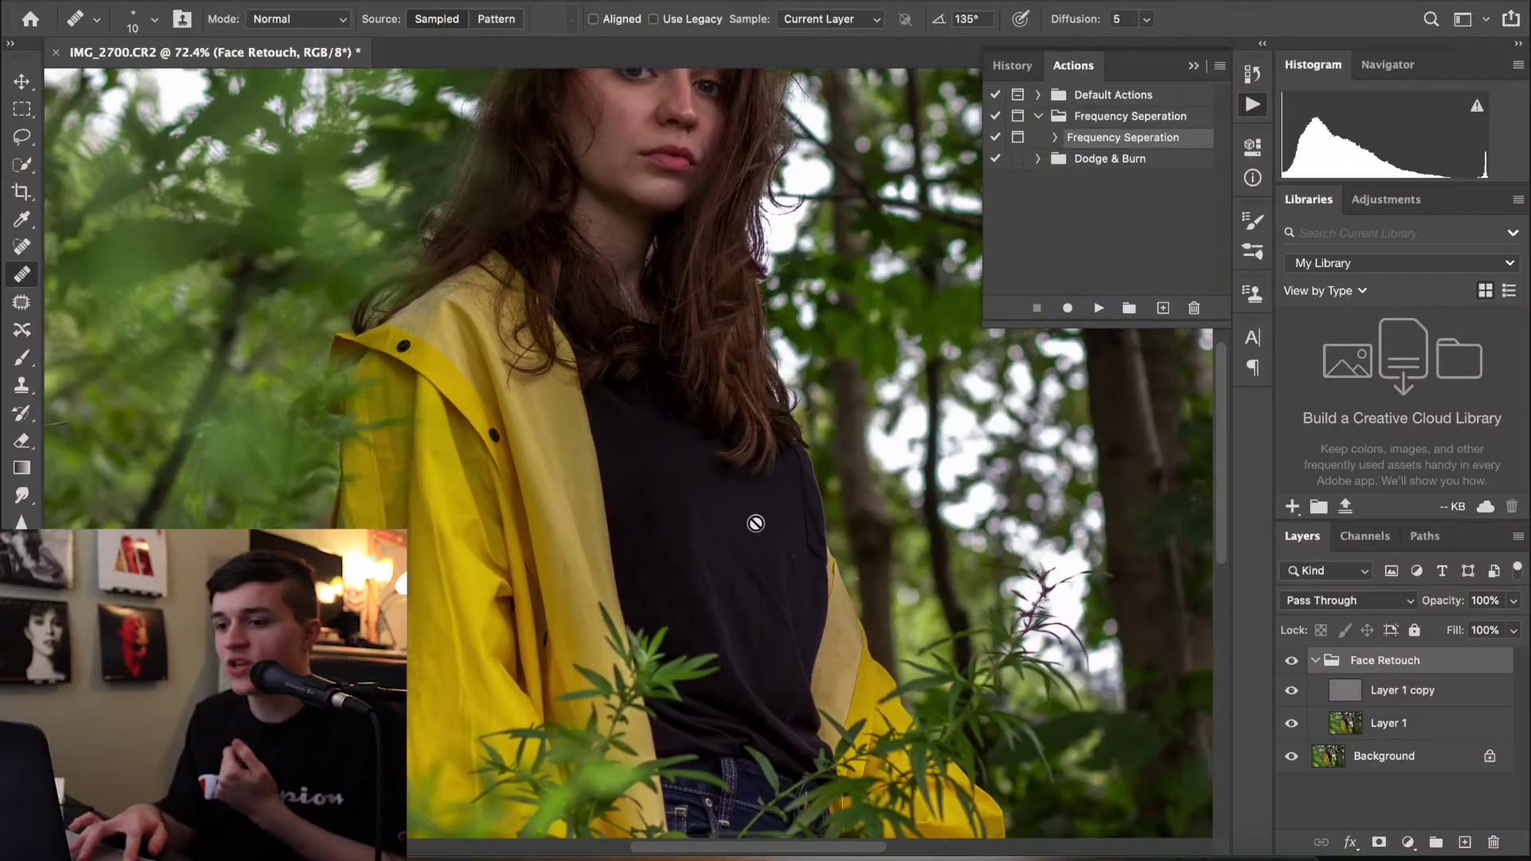
{"action": "scroll", "coordinate": [757, 519], "scroll_direction": "up", "scroll_amount": 5}
{"action": "scroll", "coordinate": [764, 519], "scroll_direction": "up", "scroll_amount": 6}
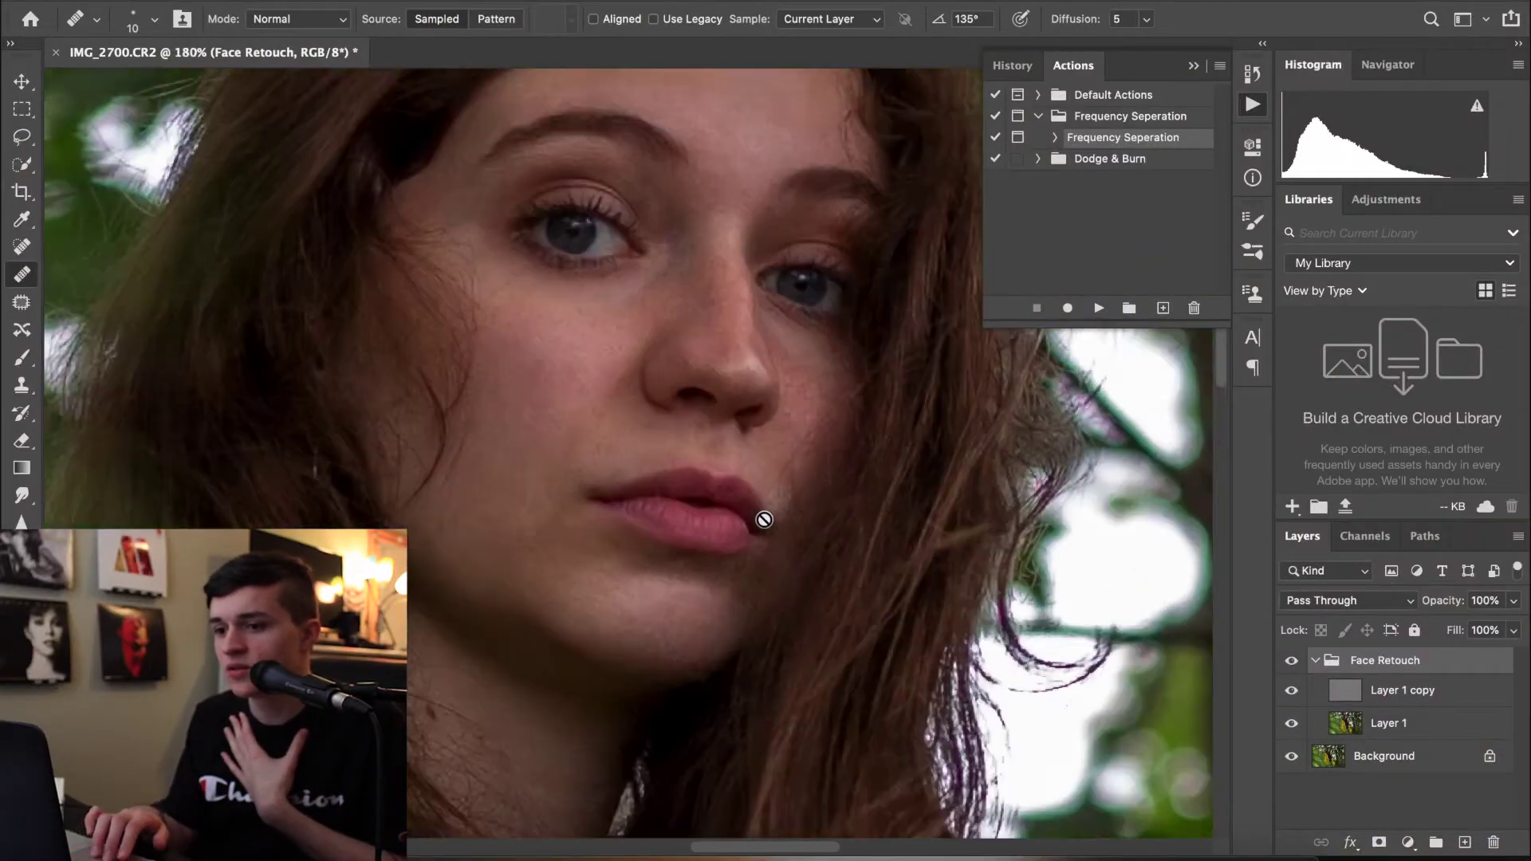
Duplicate the Background layer with the default copy name
{"action": "scroll", "coordinate": [764, 519], "scroll_direction": "down", "scroll_amount": 3}
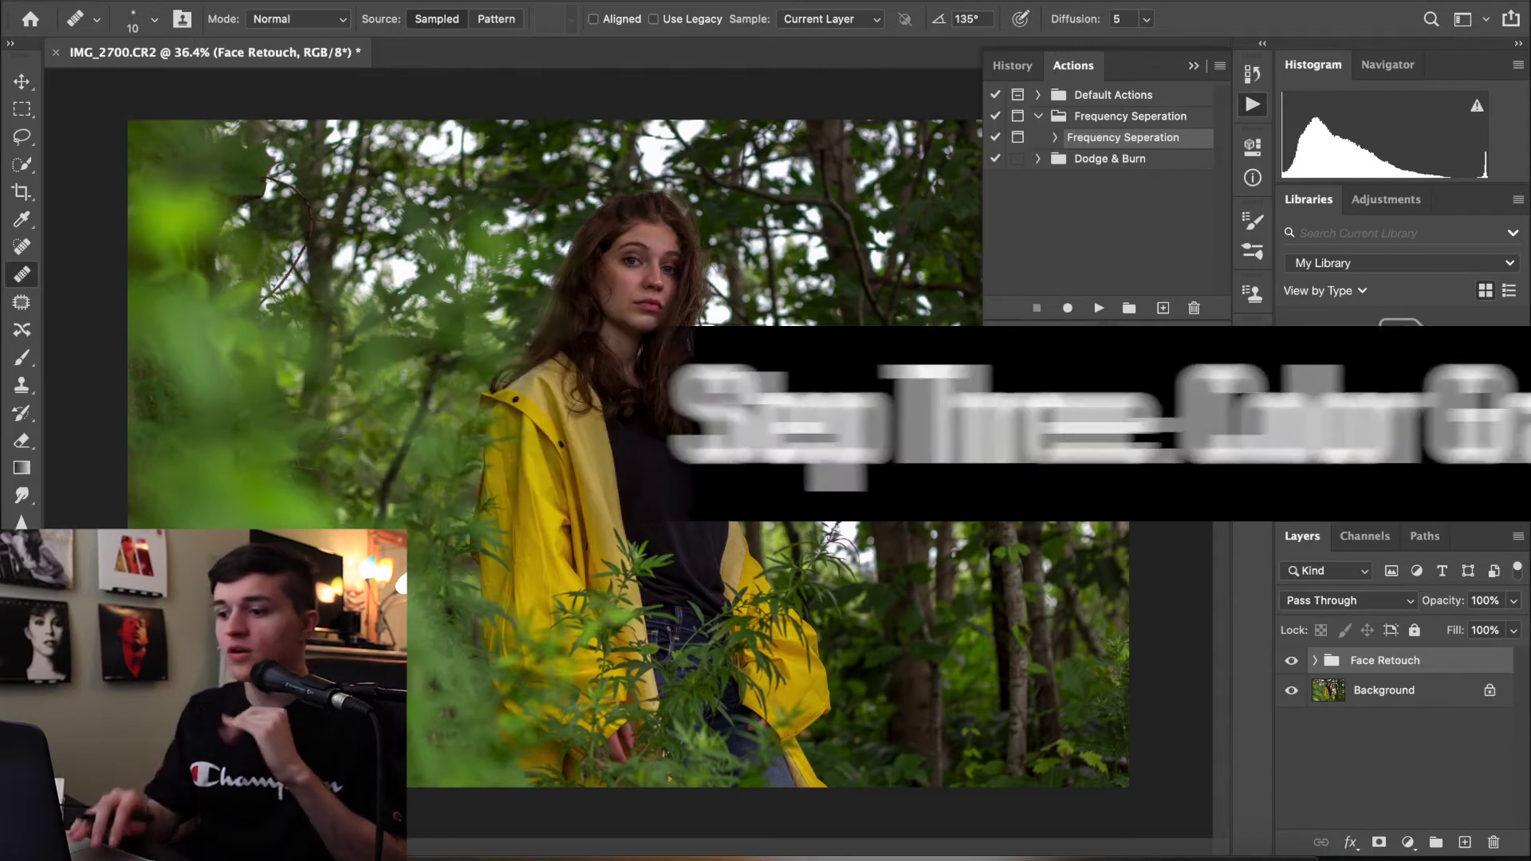
{"action": "left_click", "coordinate": [1364, 702]}
{"action": "right_click", "coordinate": [1368, 705]}
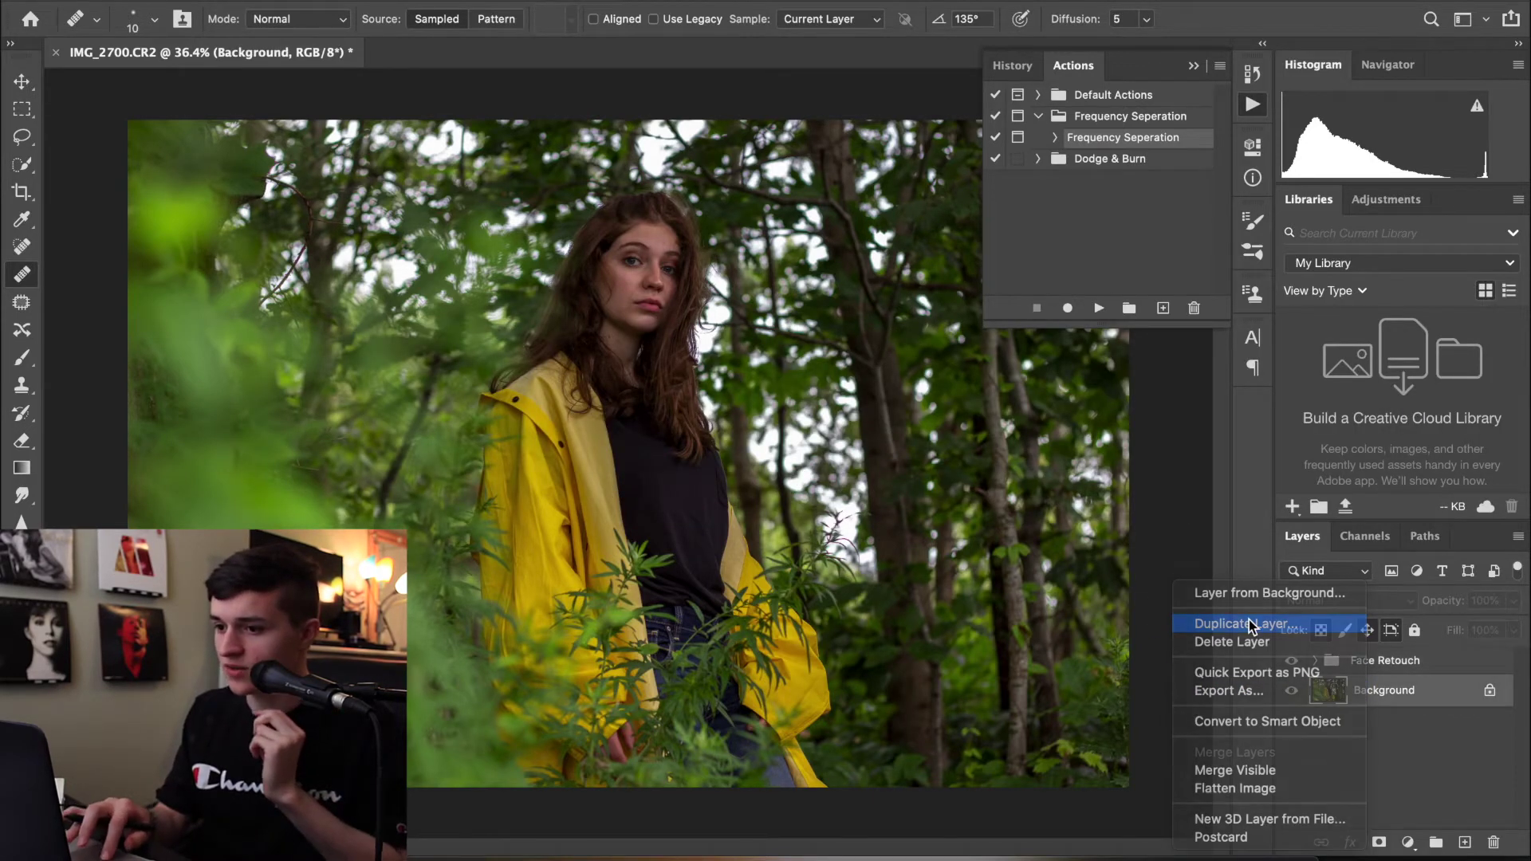
{"action": "left_click", "coordinate": [1253, 625]}
{"action": "left_click", "coordinate": [965, 322]}
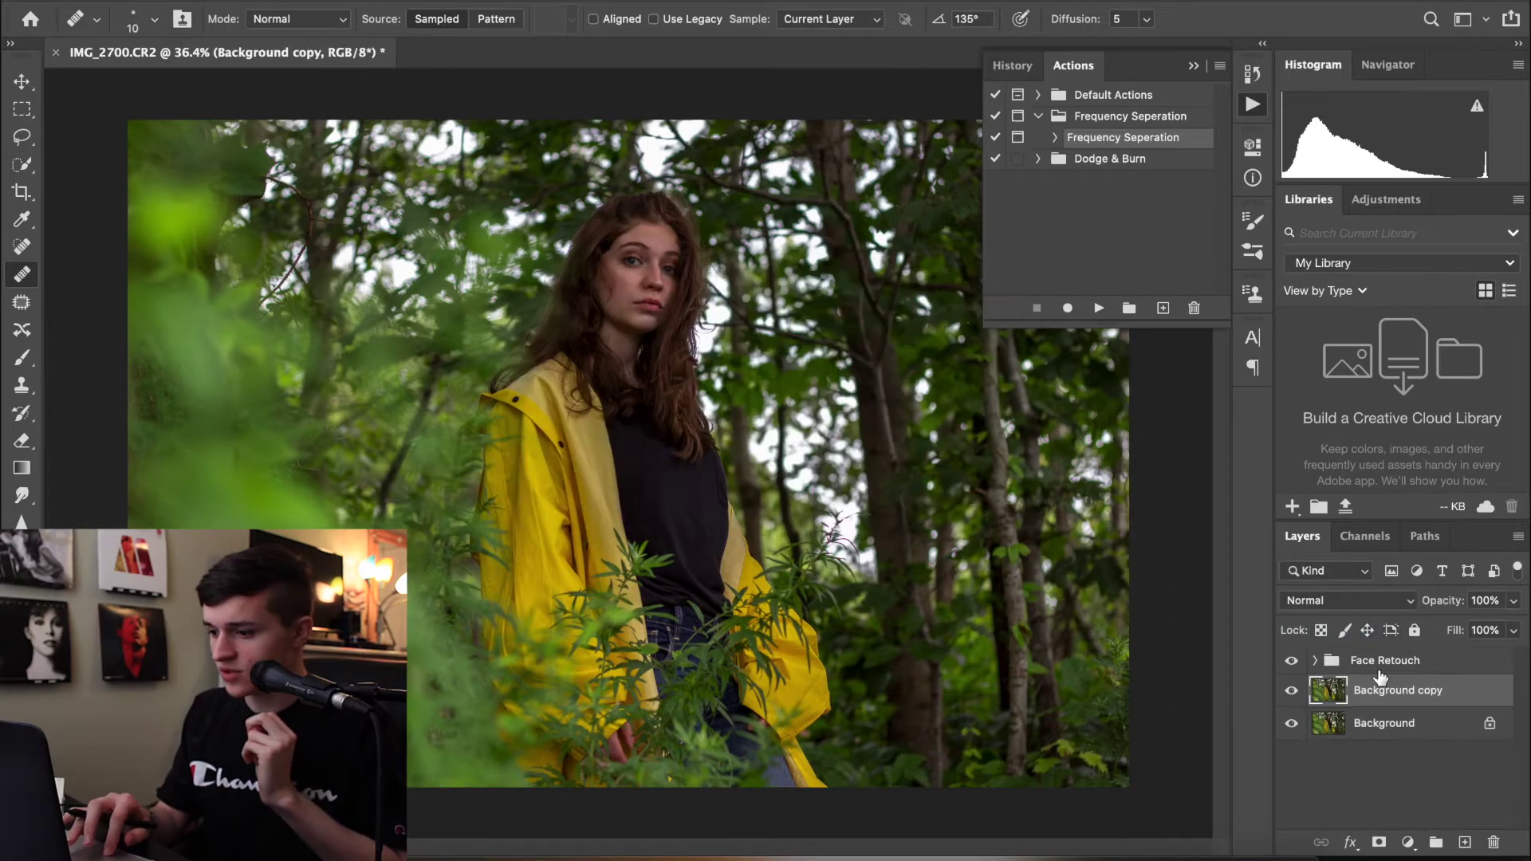
Create a new layer group above Background copy and name it "Color Grading"
{"action": "left_click", "coordinate": [1435, 842]}
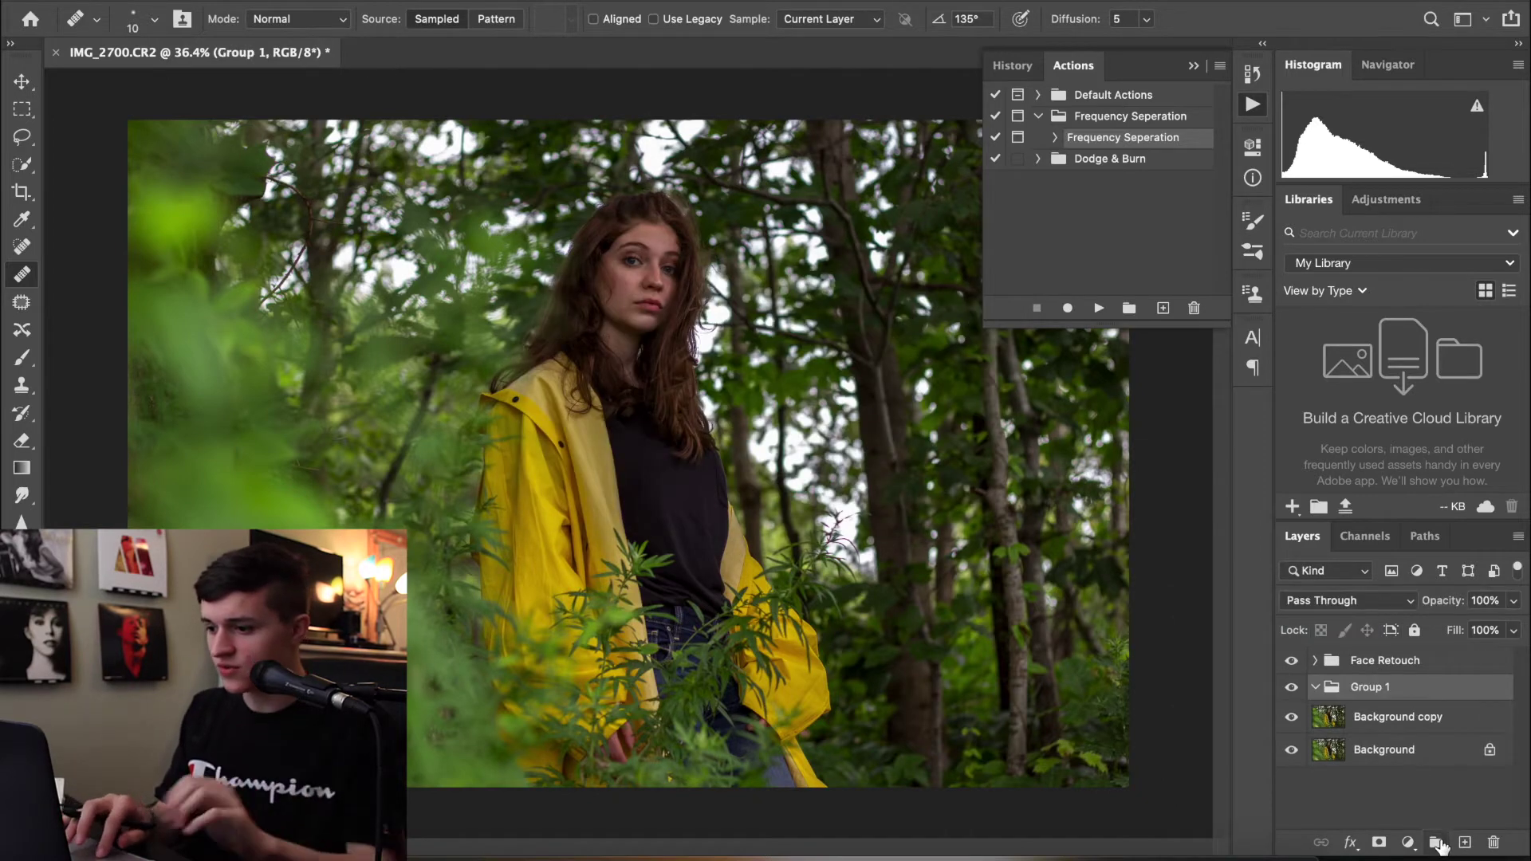
{"action": "double_click", "coordinate": [1377, 688]}
{"action": "type", "text": "Colo"}
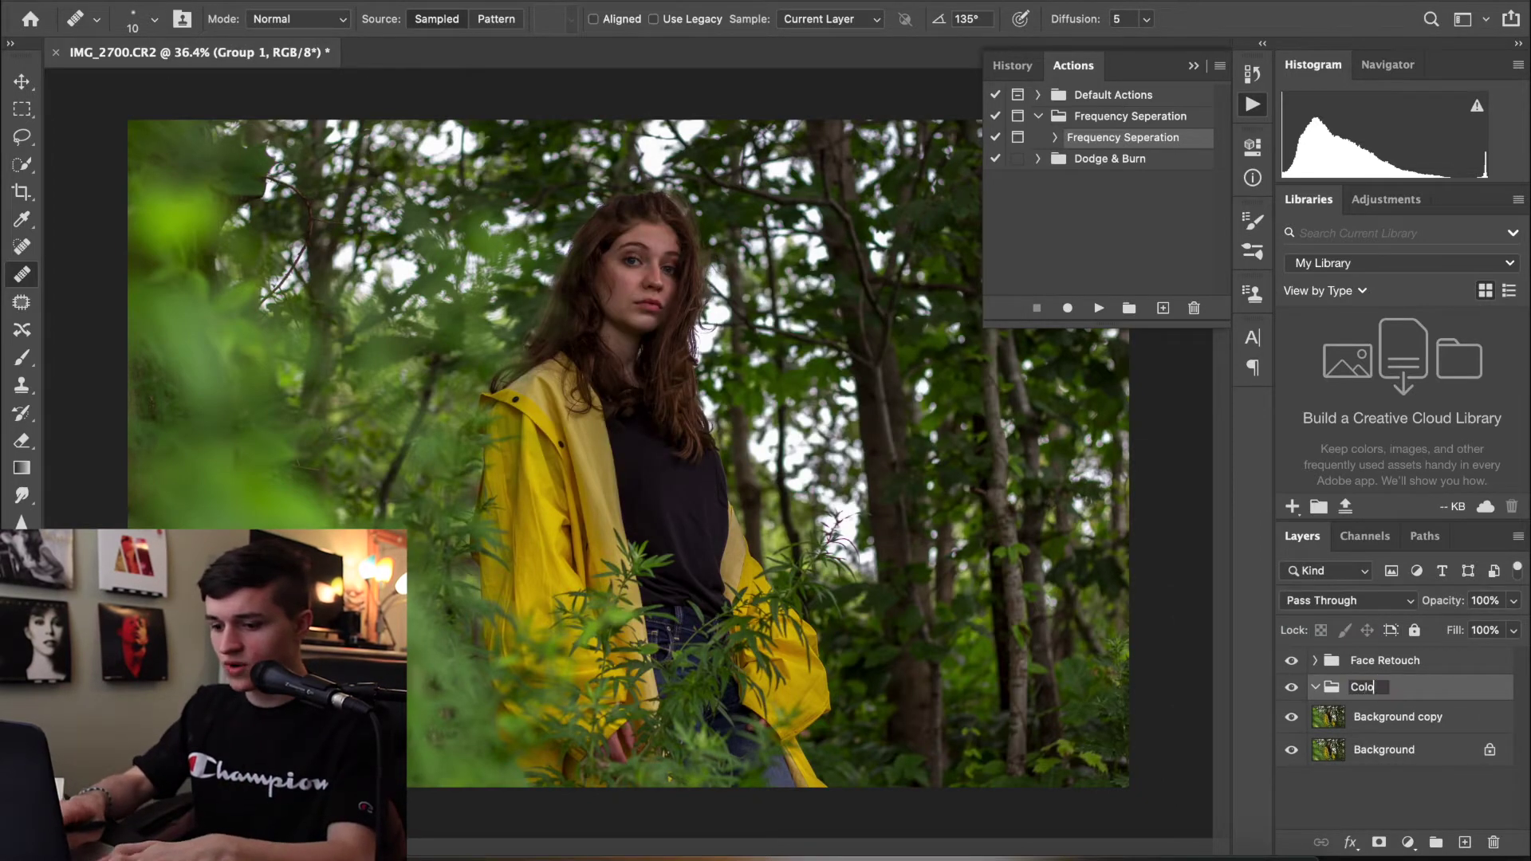
{"action": "type", "text": "r Grading"}
{"action": "key", "text": "Return"}
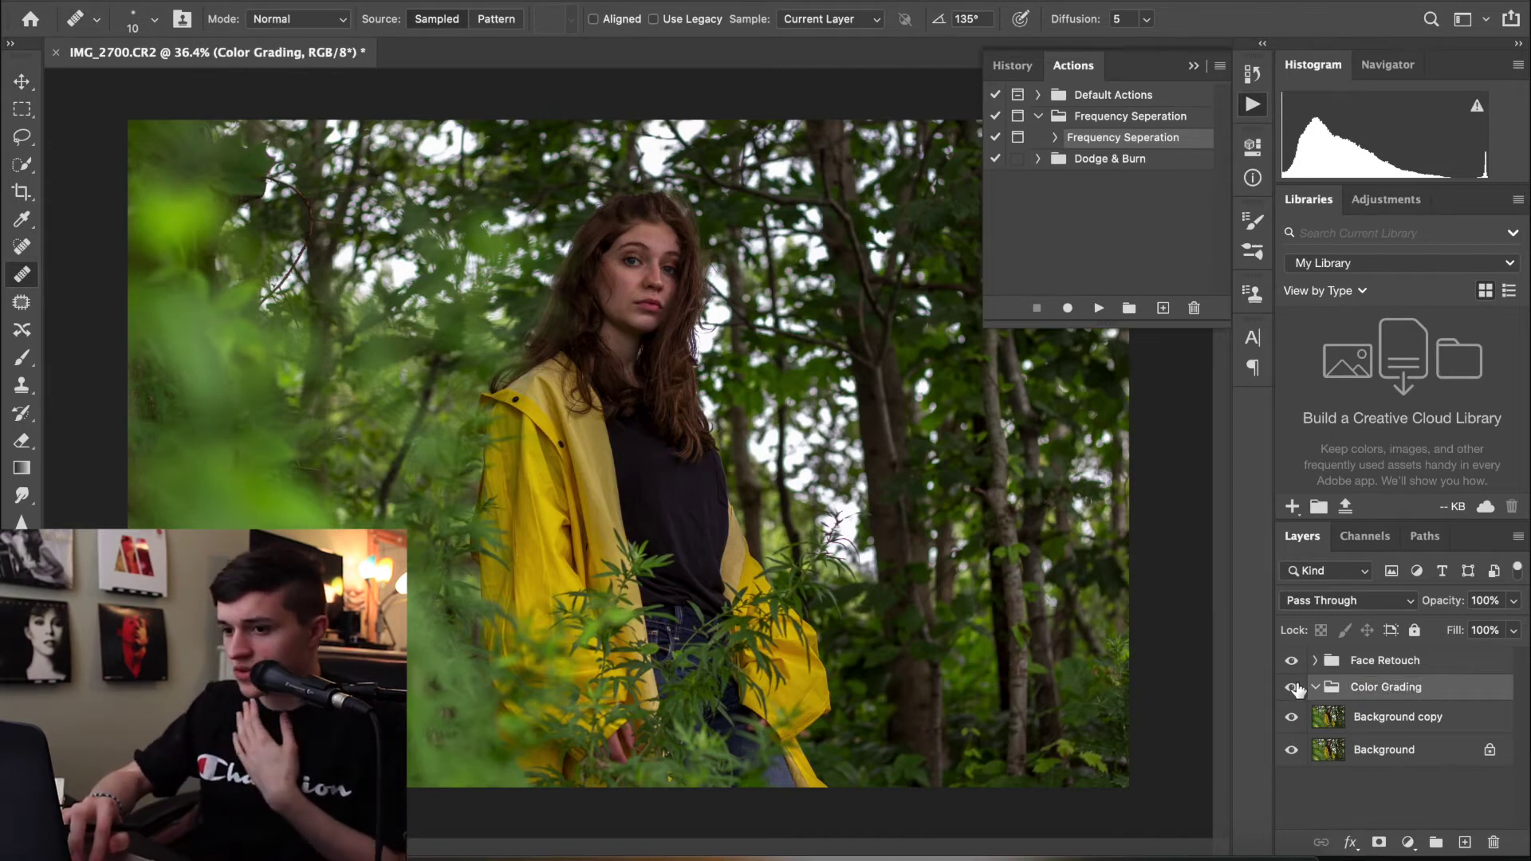
Toggle the Background copy layer's visibility to compare it with the original Background layer
{"action": "left_click", "coordinate": [1360, 721]}
{"action": "left_click", "coordinate": [1294, 718]}
{"action": "left_click", "coordinate": [1293, 718]}
{"action": "left_click", "coordinate": [1387, 749]}
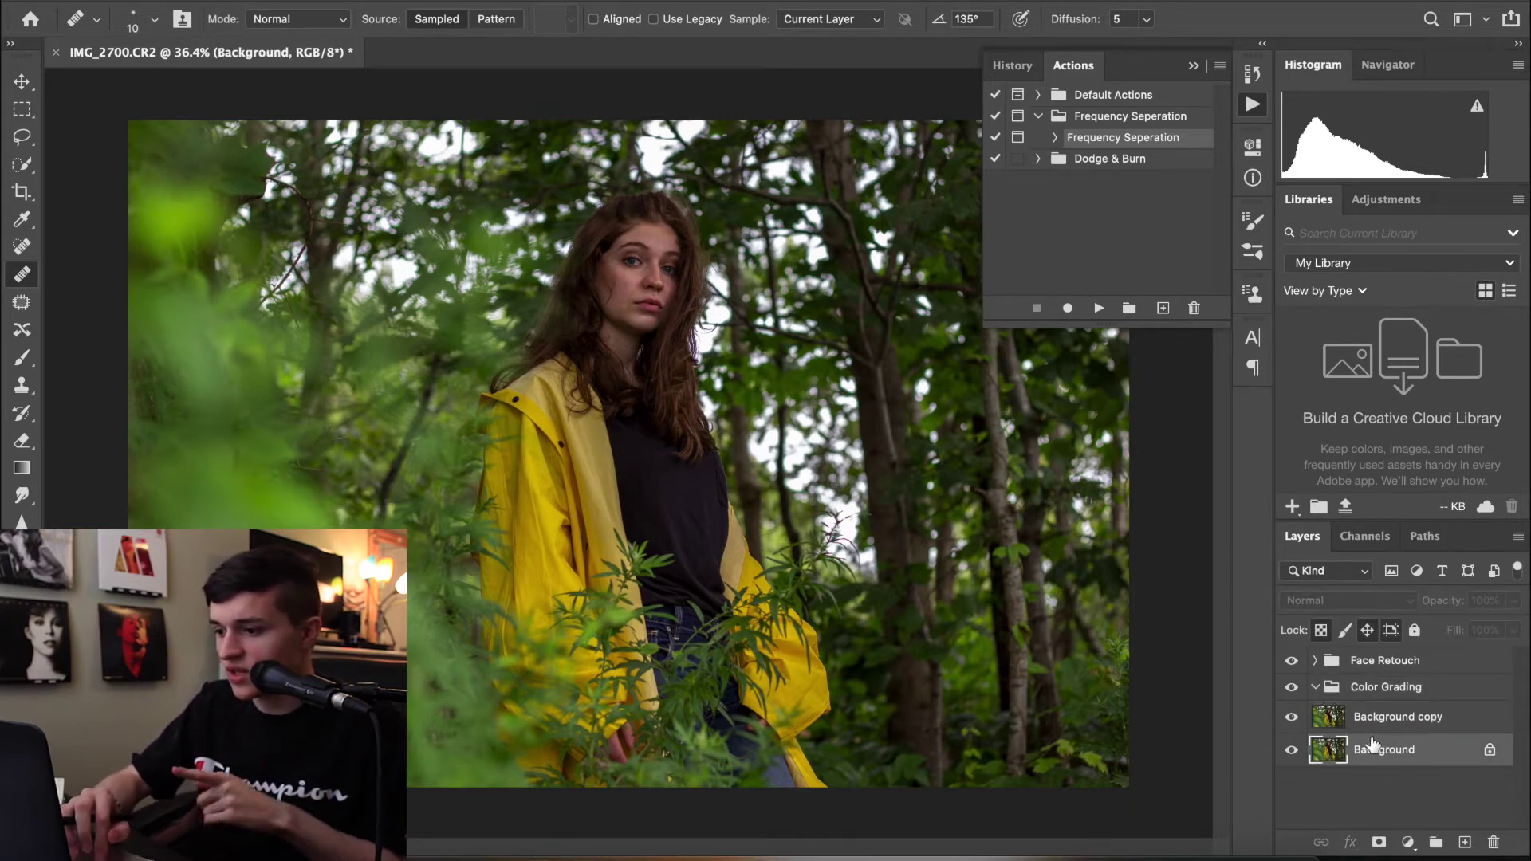
{"action": "left_click", "coordinate": [1401, 727]}
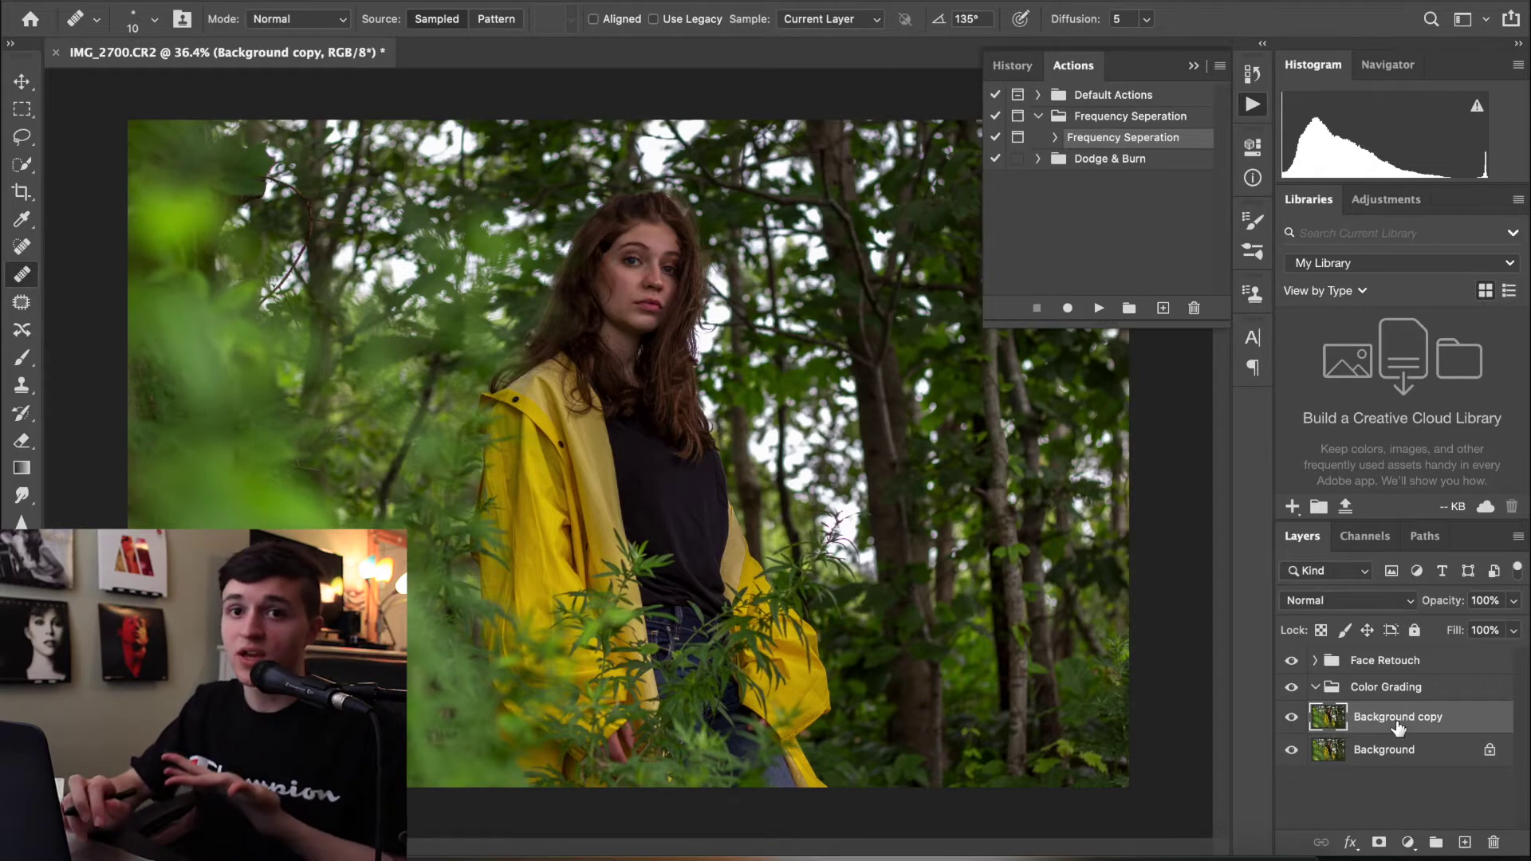
Move the Face Retouch group beneath the Color Grading group in the layer stack
{"action": "left_click", "coordinate": [1362, 678]}
{"action": "left_click", "coordinate": [1363, 664]}
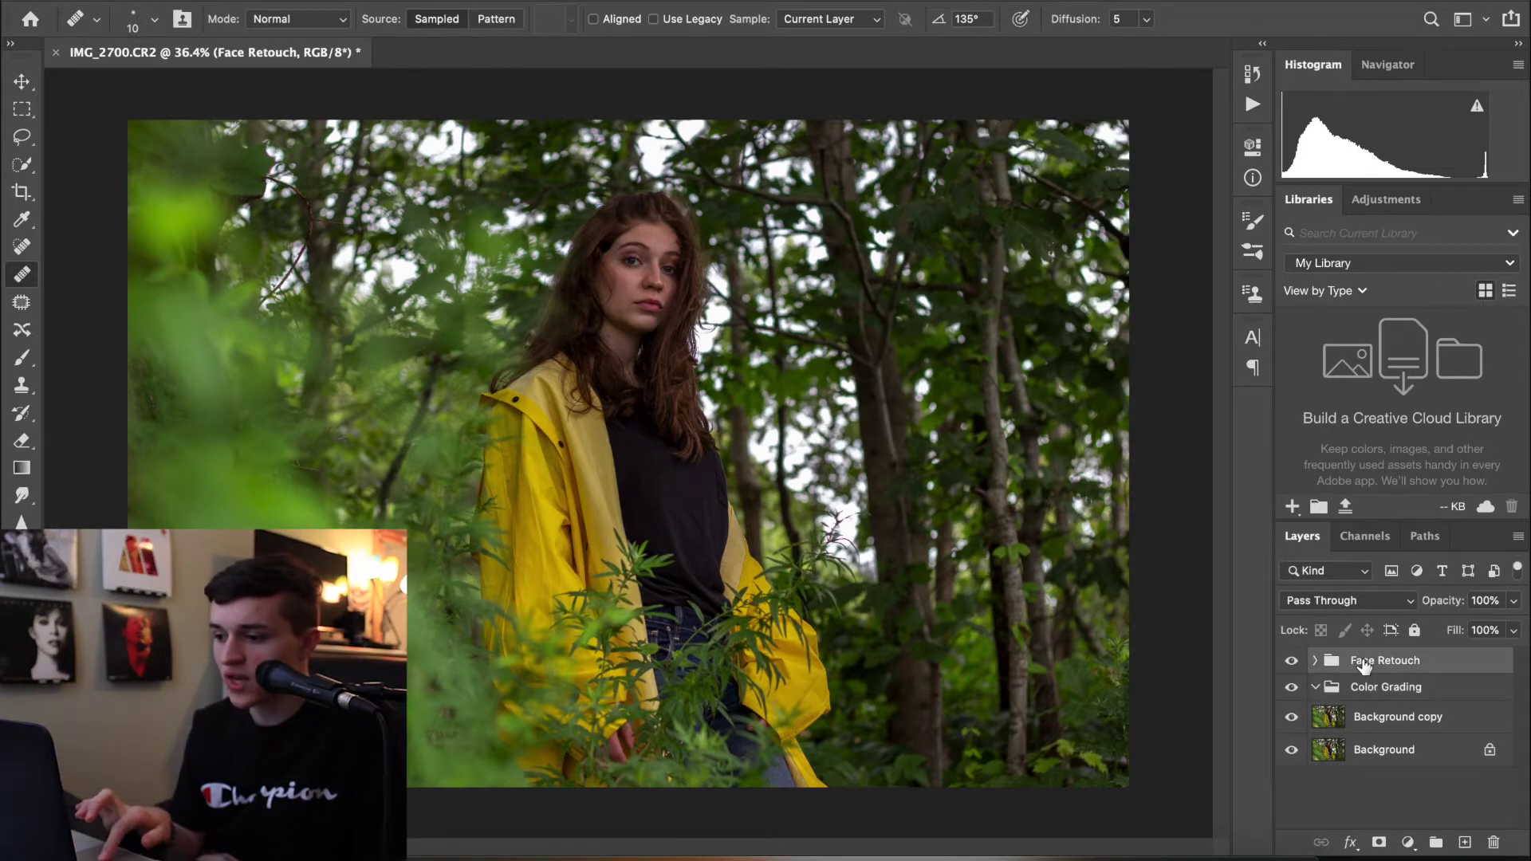
{"action": "left_click_drag", "start_coordinate": [1363, 666], "coordinate": [1366, 709]}
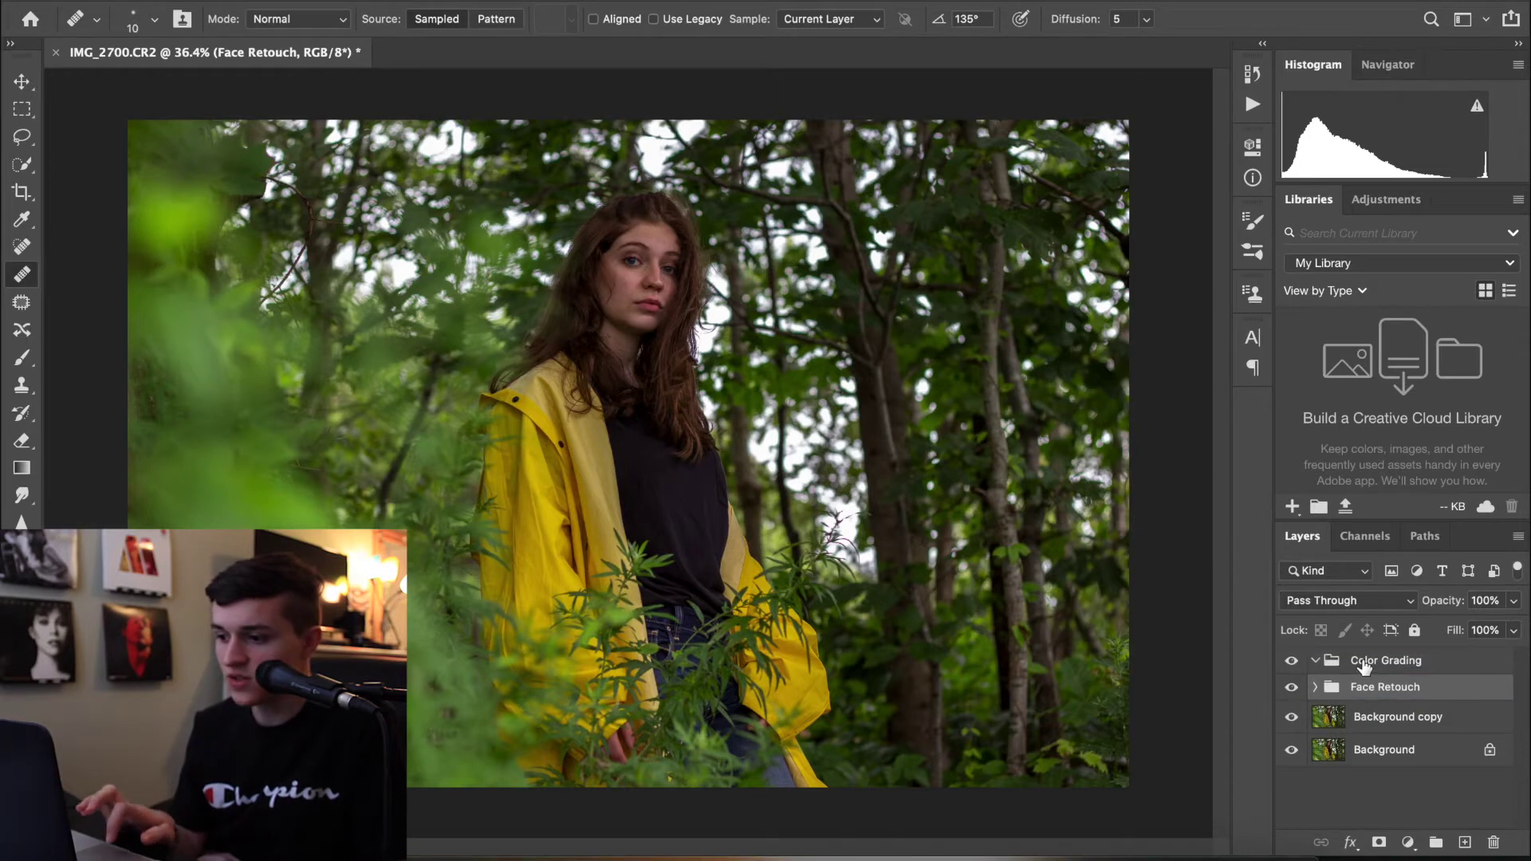
Add a Hue/Saturation adjustment layer inside the Color Grading group with the default layer settings
{"action": "left_click", "coordinate": [1363, 666]}
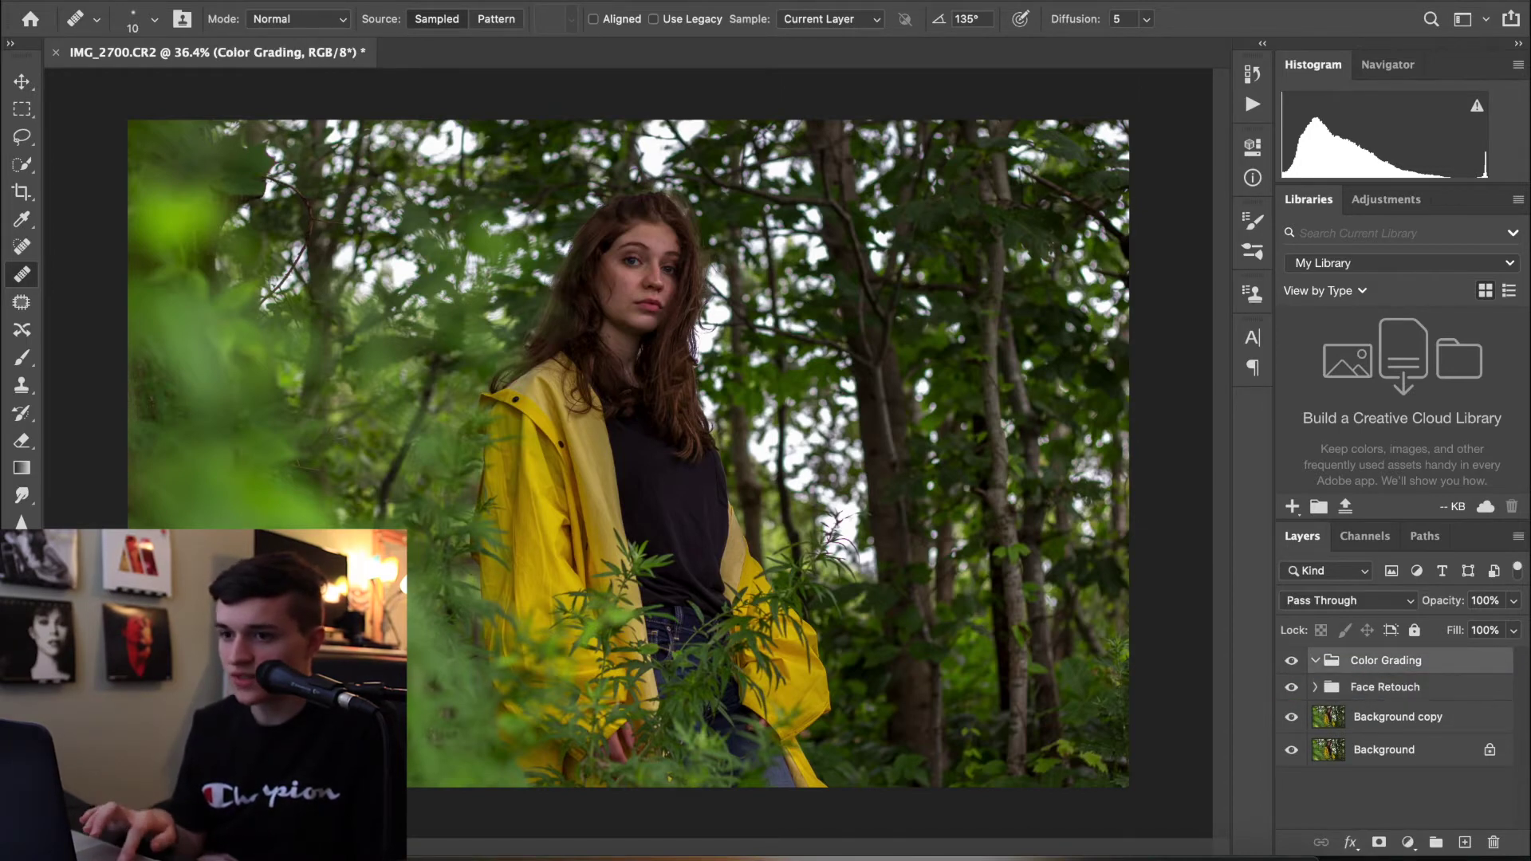
{"action": "left_click", "coordinate": [319, 1]}
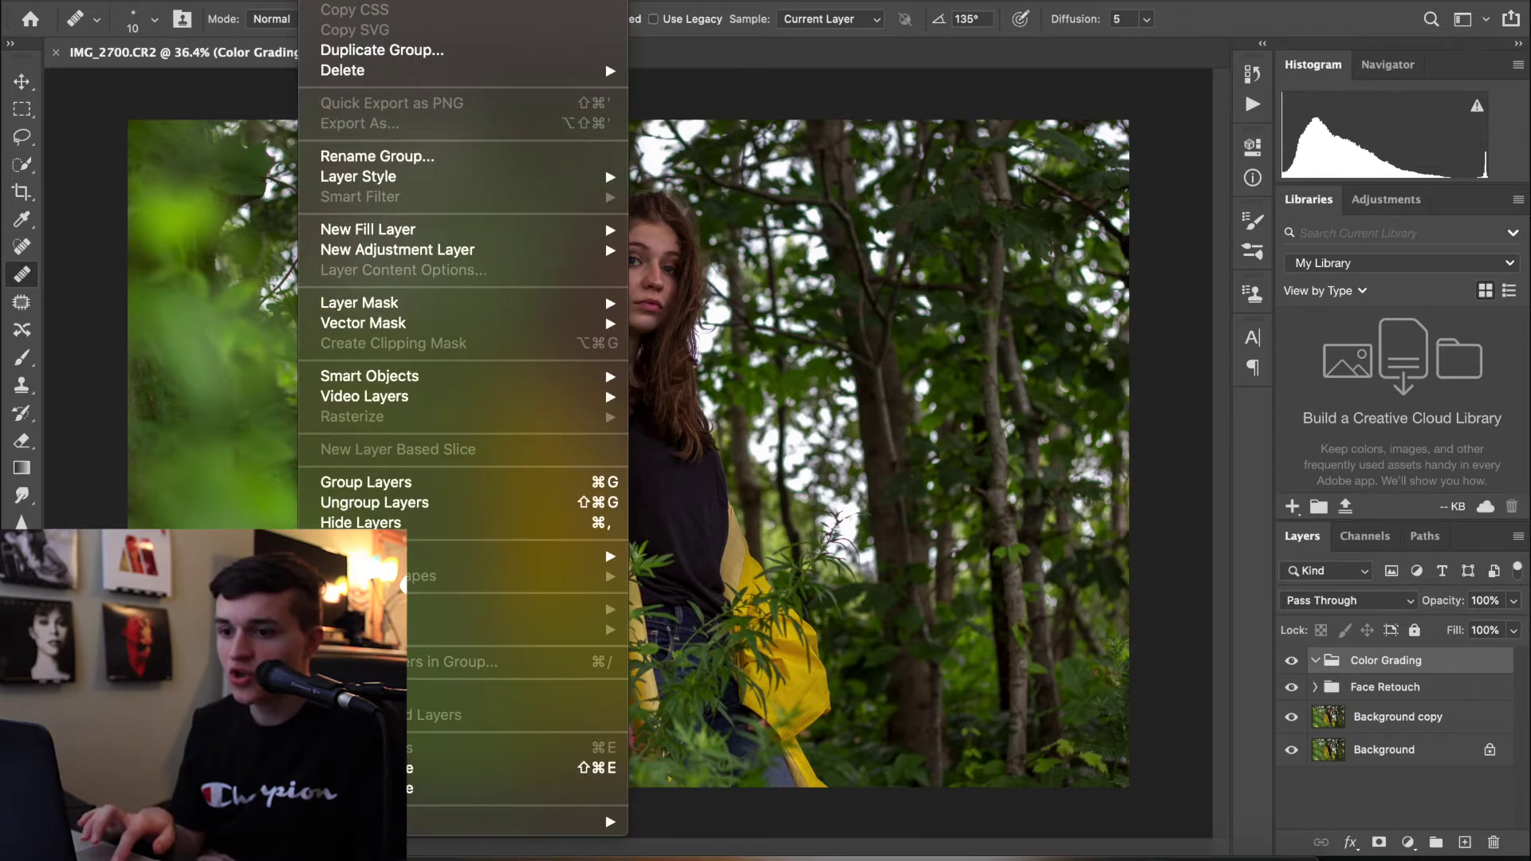
{"action": "mouse_move", "coordinate": [447, 252]}
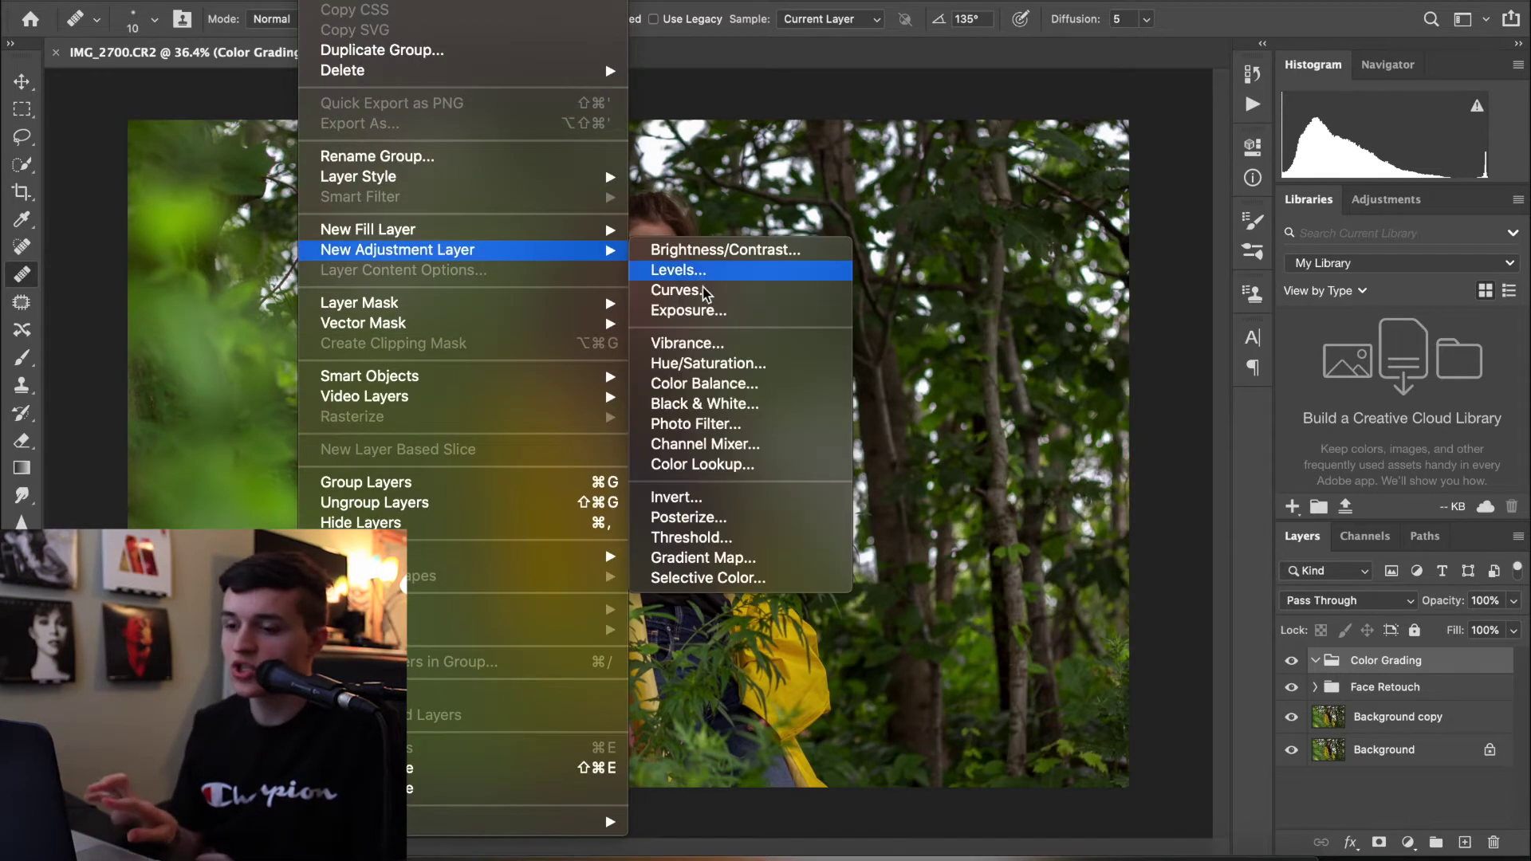
{"action": "left_click", "coordinate": [708, 364]}
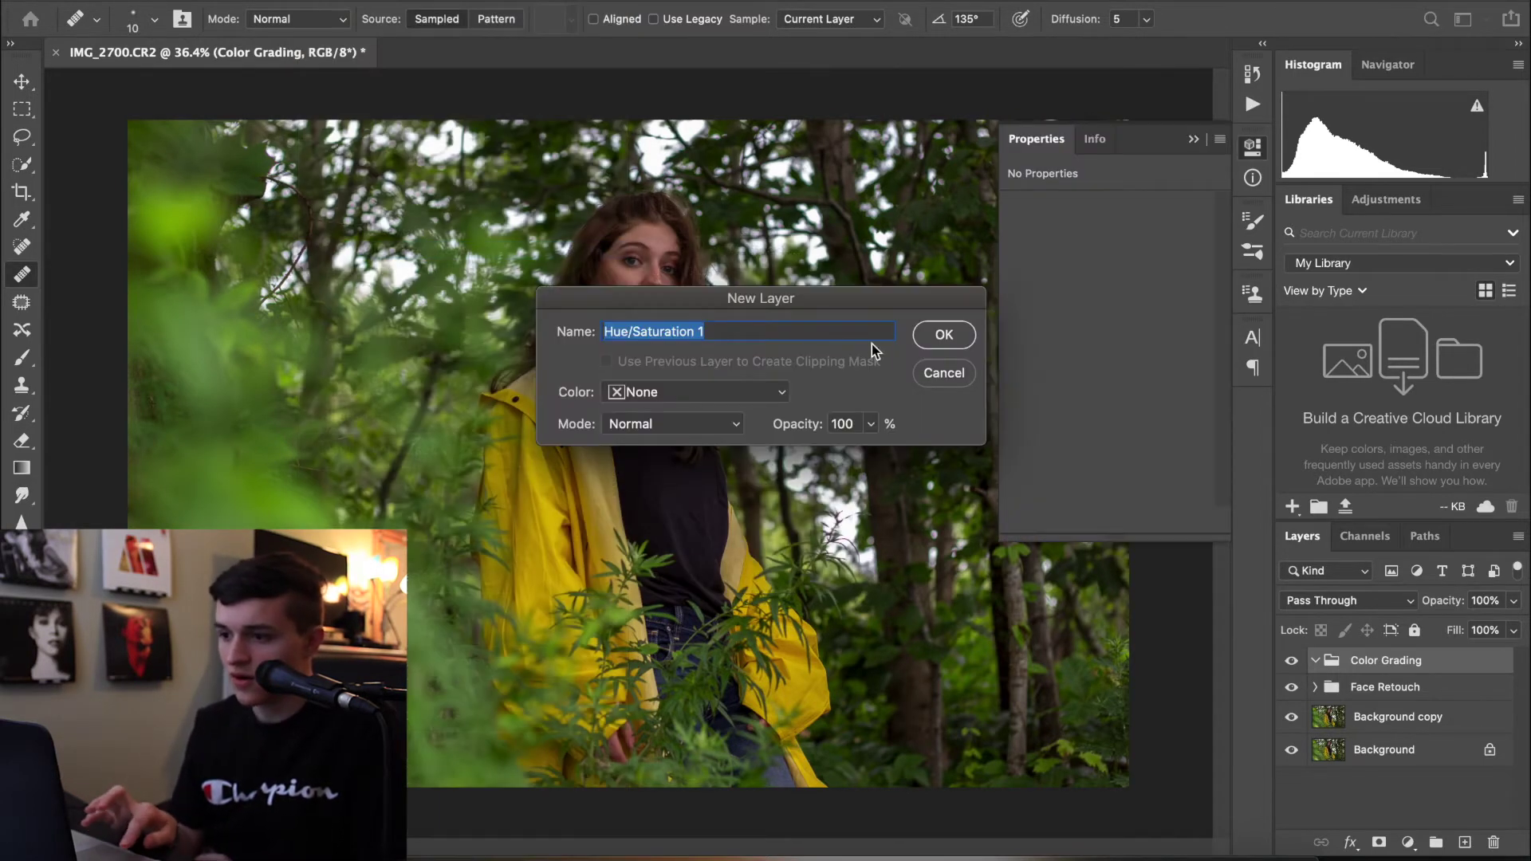
{"action": "left_click", "coordinate": [945, 335]}
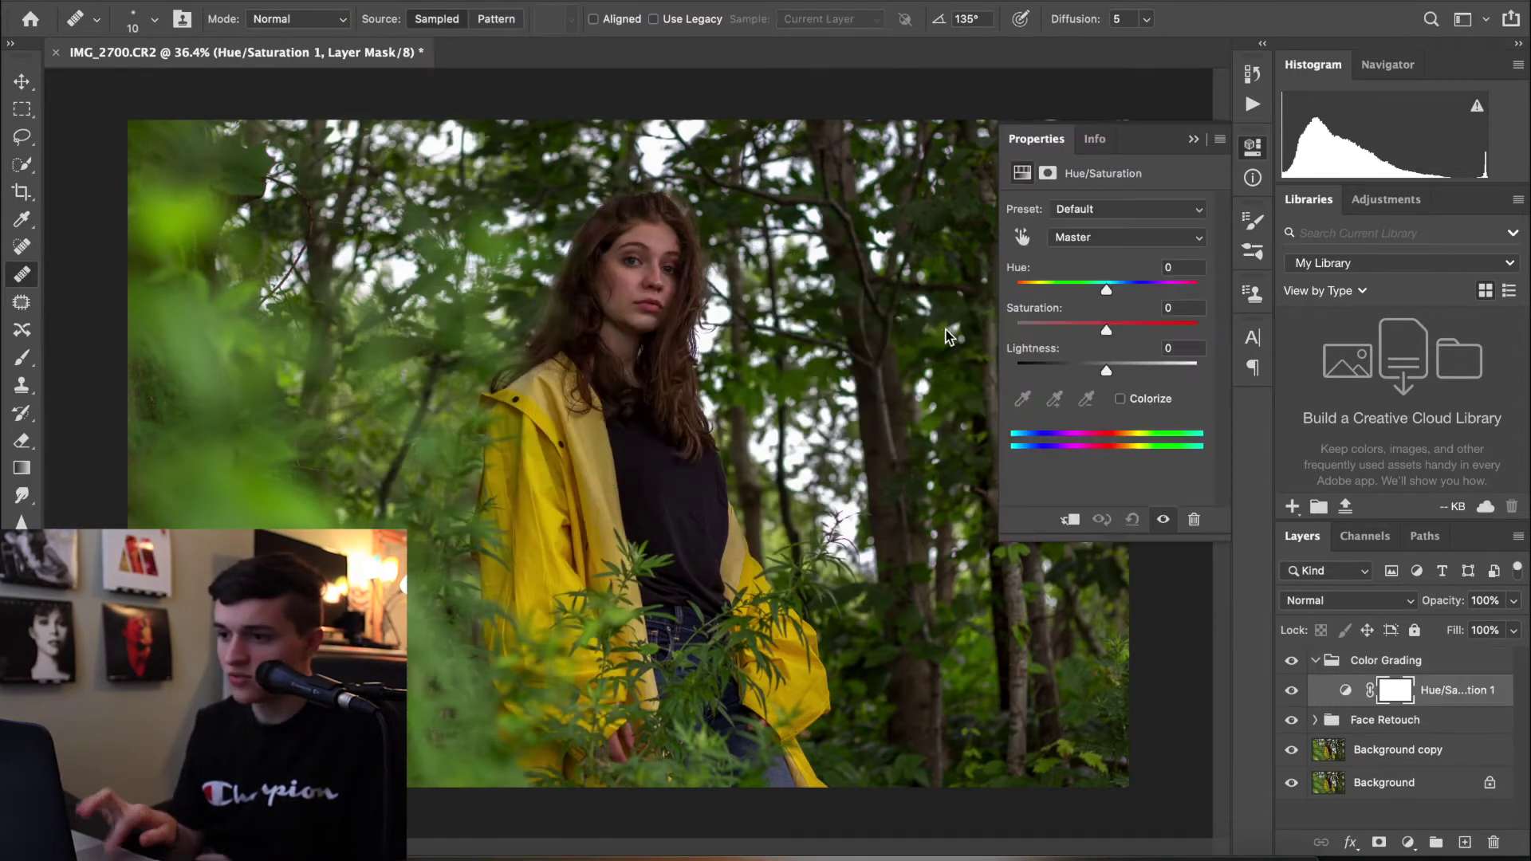
Shift the hue of the Yellows range to -7 in the Hue/Saturation adjustment
{"action": "left_click", "coordinate": [1127, 236]}
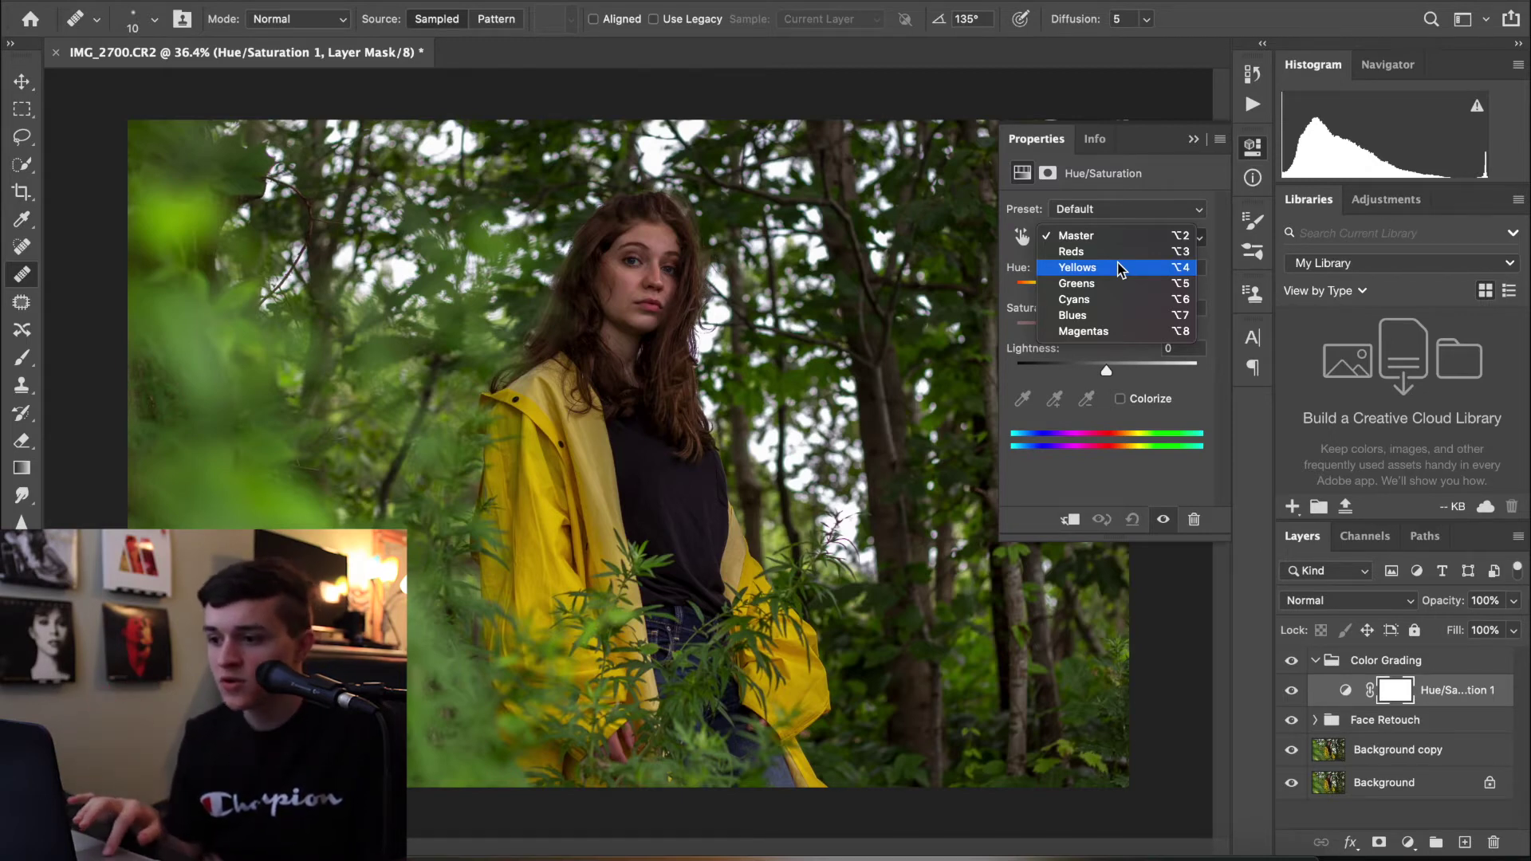
{"action": "left_click", "coordinate": [1121, 268]}
{"action": "left_click_drag", "start_coordinate": [1097, 289], "coordinate": [1094, 289]}
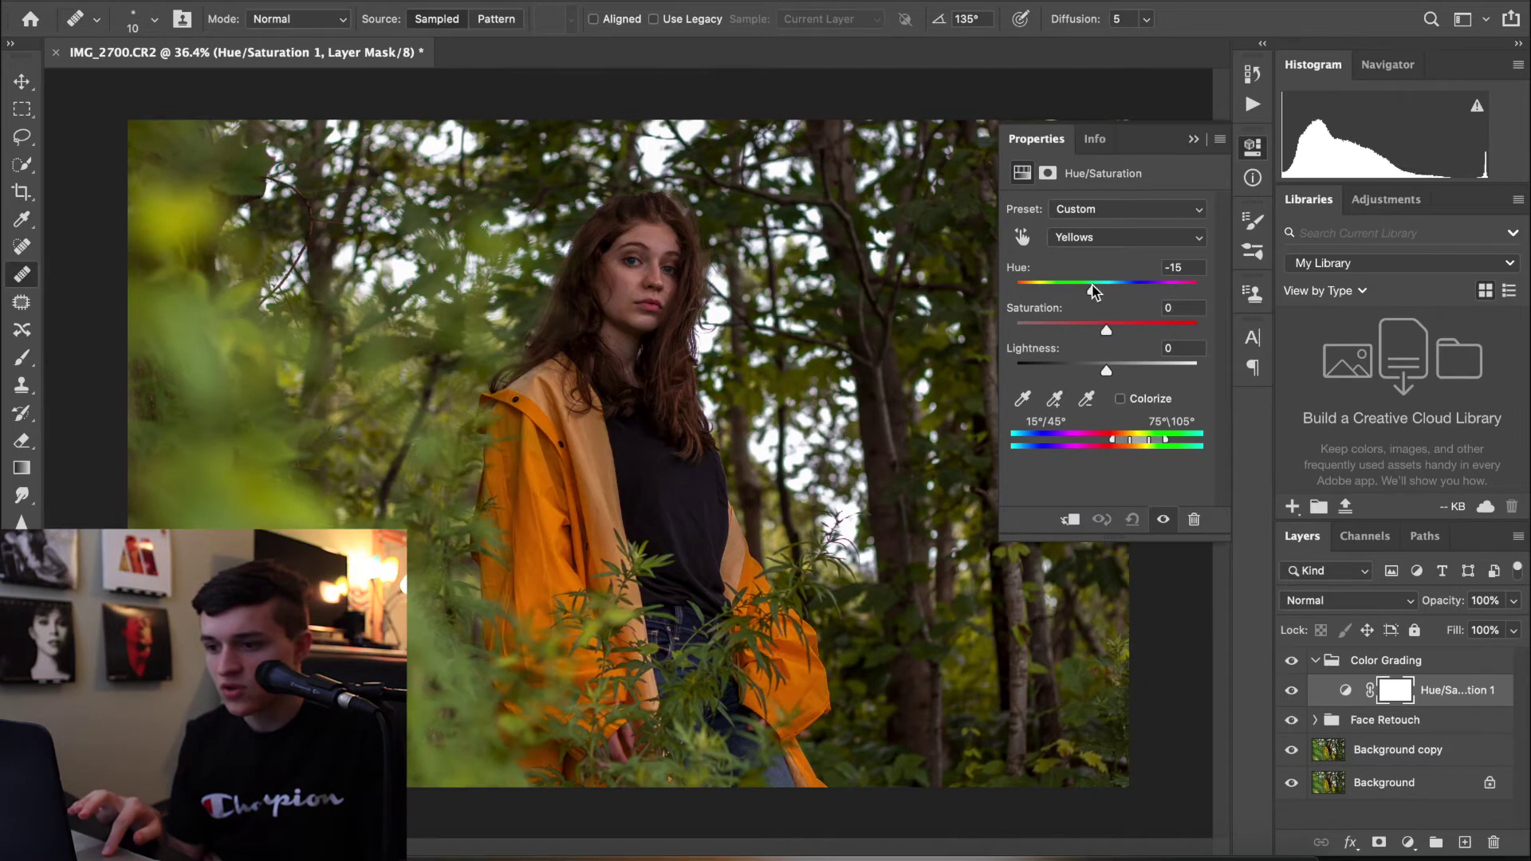
{"action": "left_click", "coordinate": [1104, 289]}
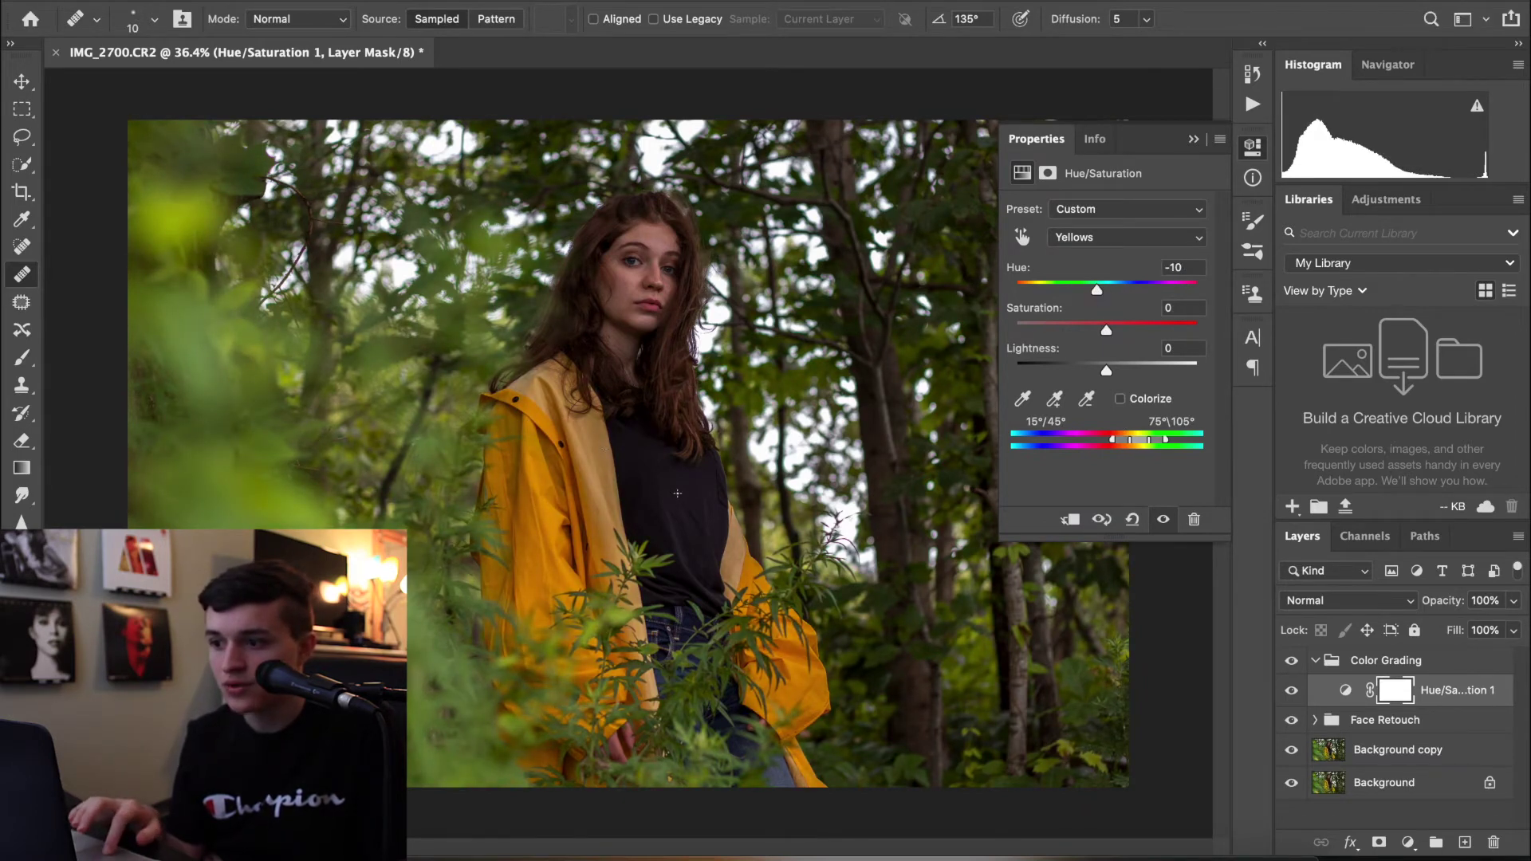
{"action": "mouse_move", "coordinate": [1103, 291]}
{"action": "left_mouse_down"}
{"action": "mouse_move", "coordinate": [1083, 289]}
{"action": "mouse_move", "coordinate": [1117, 295]}
{"action": "mouse_move", "coordinate": [1101, 293]}
{"action": "left_mouse_up"}
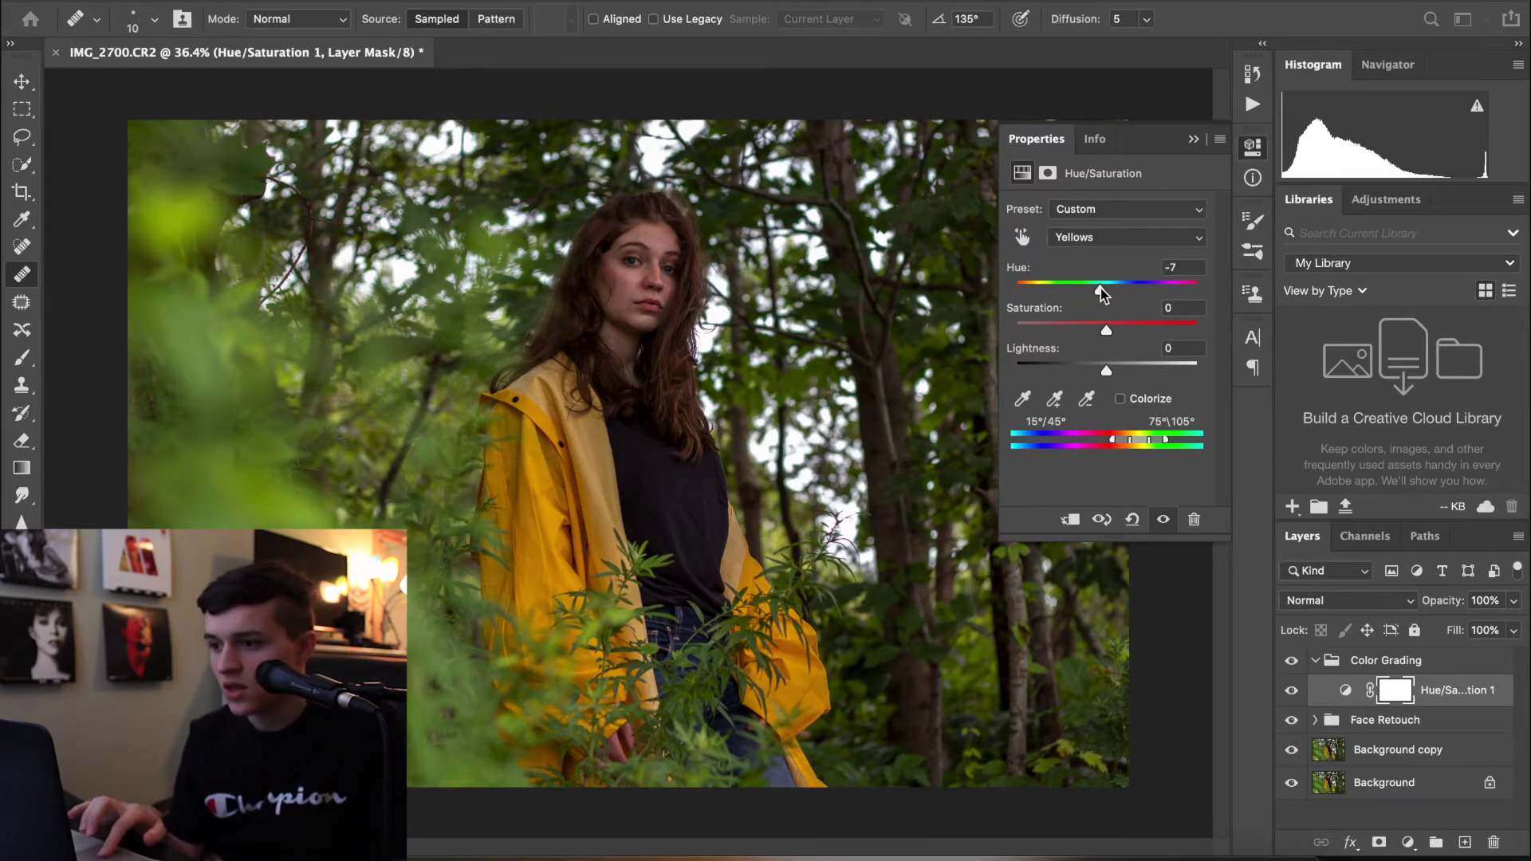
Shift the hue of the Greens range to -41, keeping its lightness at 0, and collapse the adjustment's properties
{"action": "left_click", "coordinate": [1109, 237]}
{"action": "left_click", "coordinate": [1076, 251]}
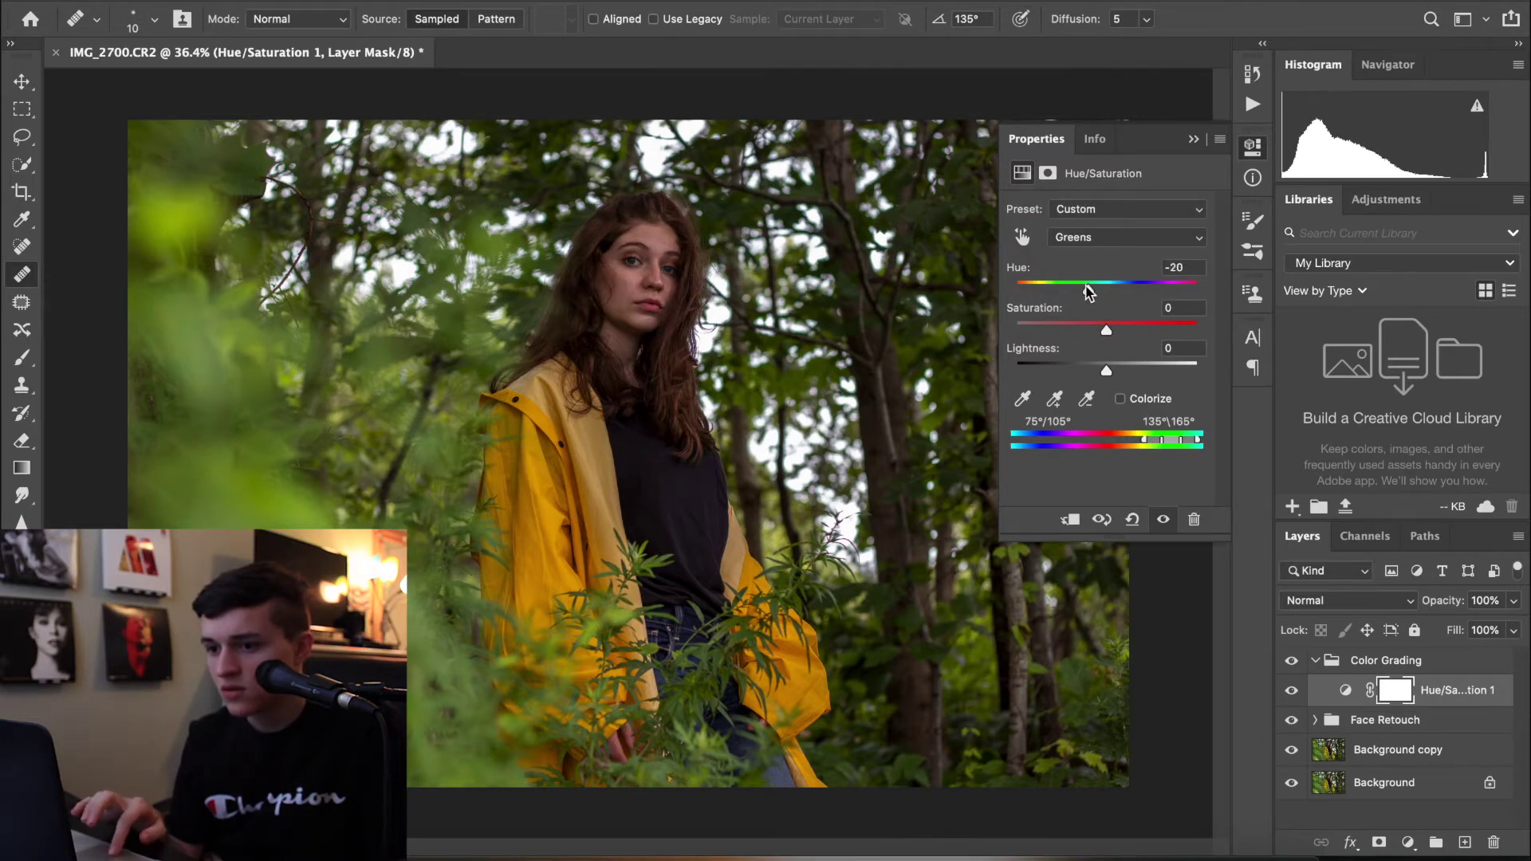
{"action": "left_click_drag", "start_coordinate": [1100, 291], "coordinate": [1072, 279]}
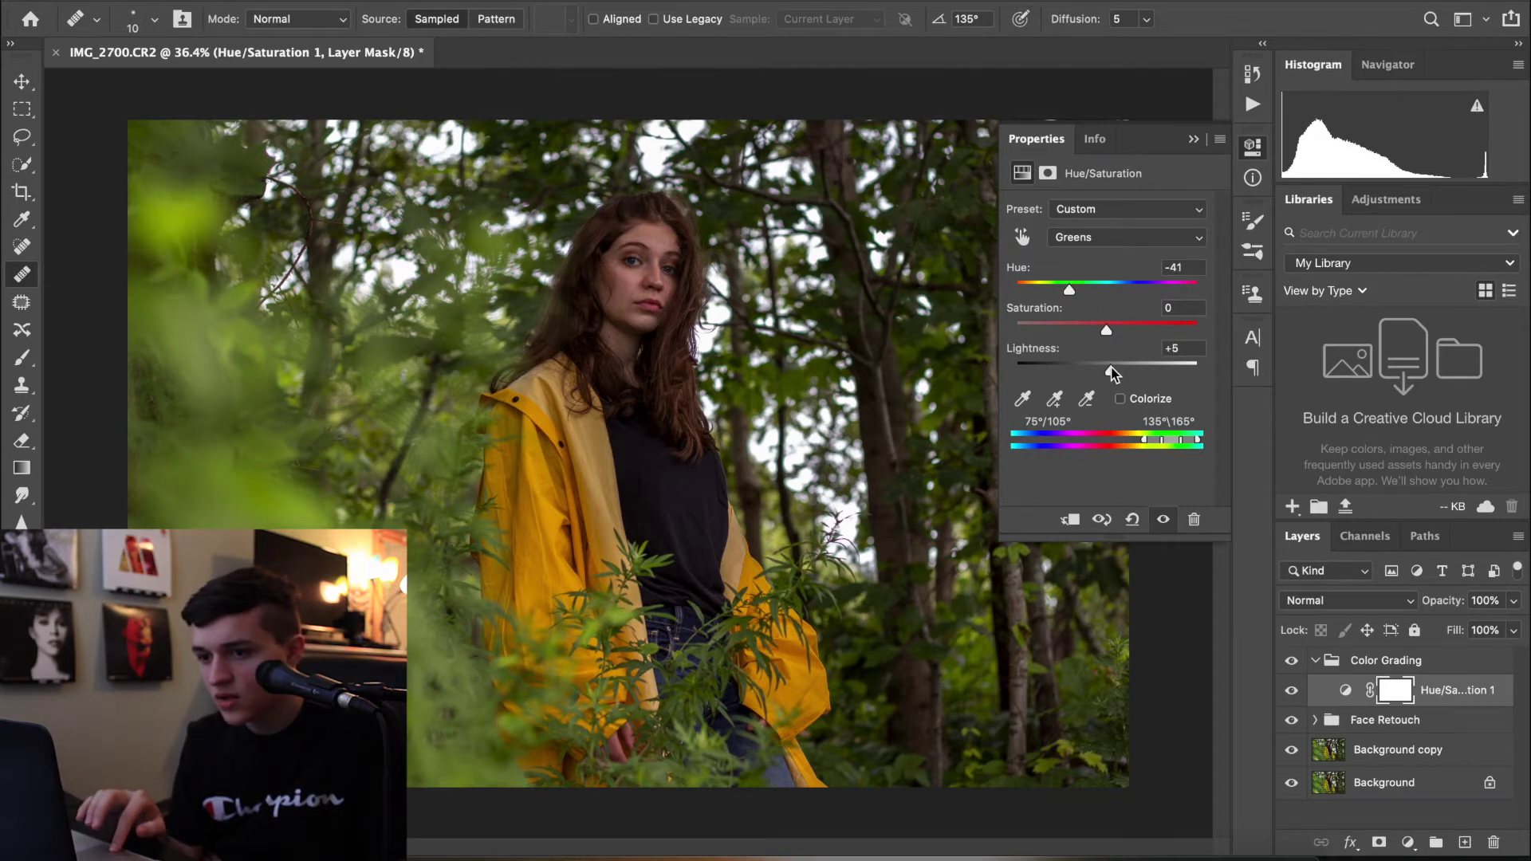
{"action": "mouse_move", "coordinate": [1131, 373]}
{"action": "left_mouse_down"}
{"action": "mouse_move", "coordinate": [1054, 359]}
{"action": "mouse_move", "coordinate": [1107, 371]}
{"action": "left_mouse_up"}
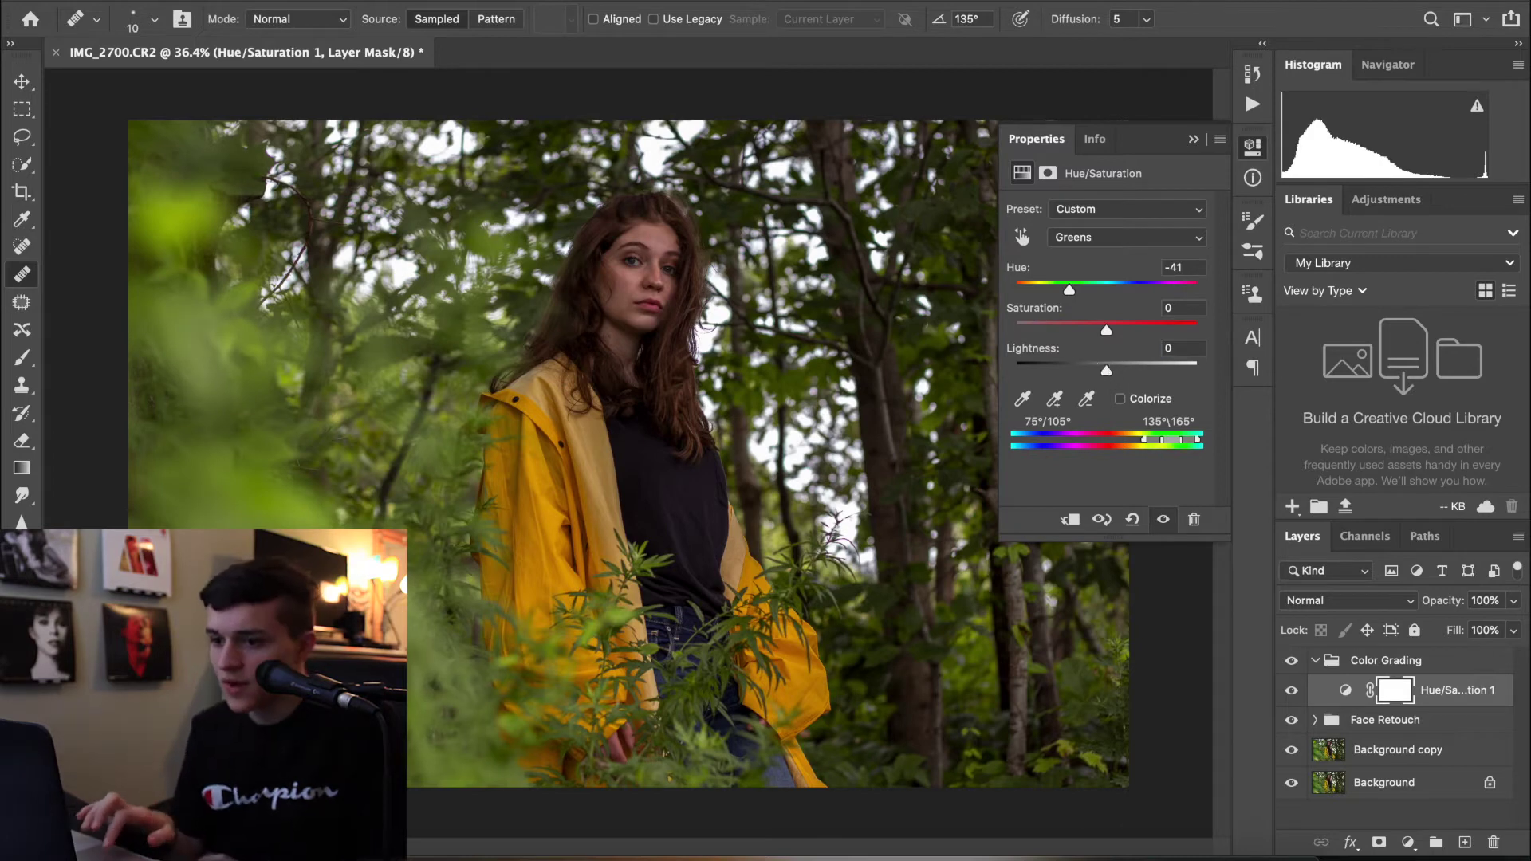
{"action": "left_click", "coordinate": [1194, 140]}
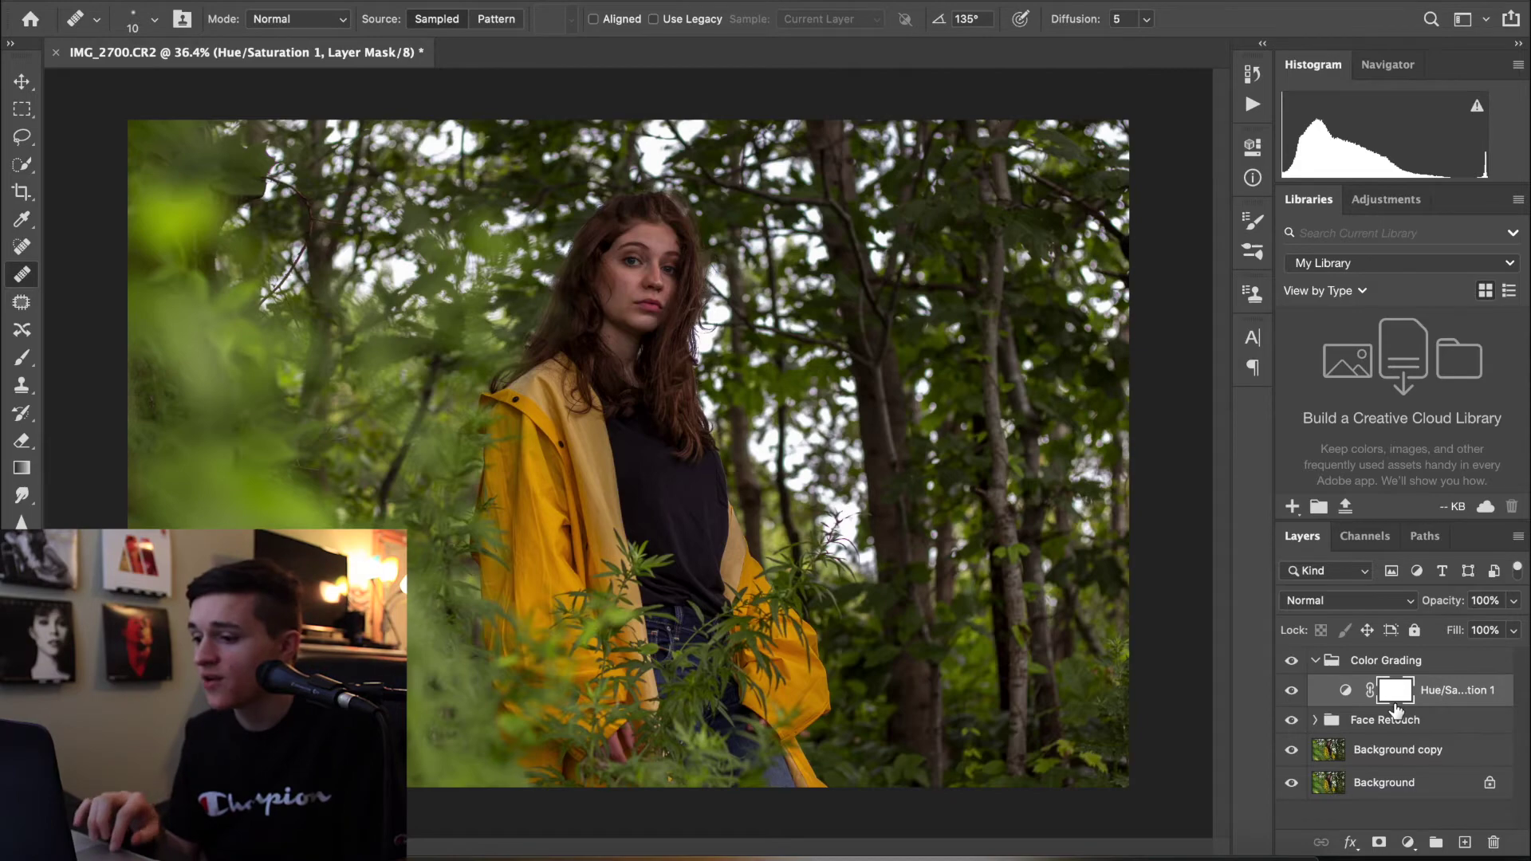
Add a Curves adjustment layer inside the Color Grading group, above the Hue/Saturation layer
{"action": "left_click", "coordinate": [1391, 663]}
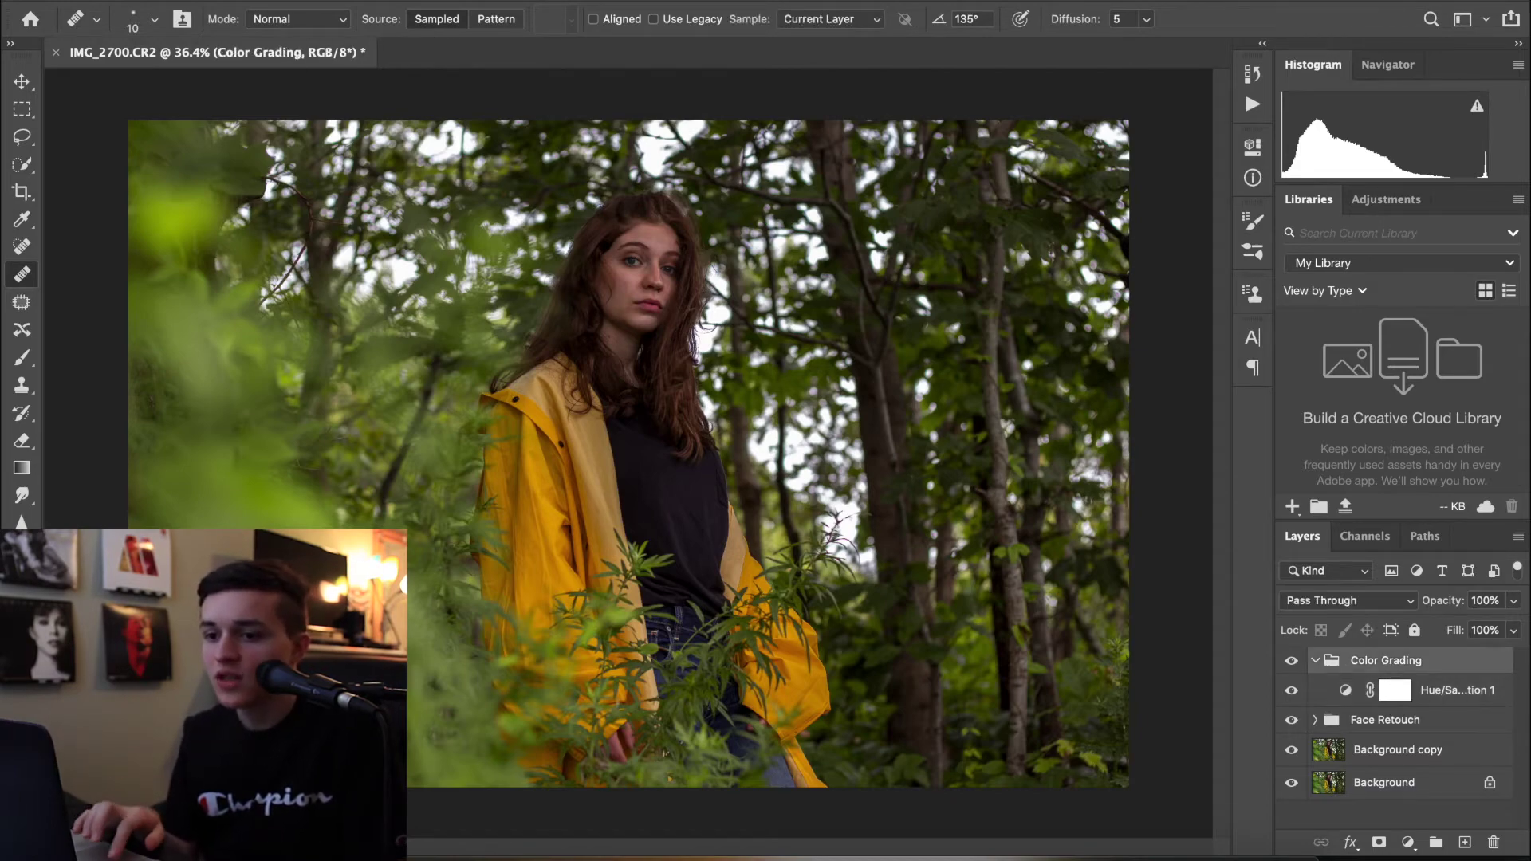
{"action": "left_click", "coordinate": [323, 1]}
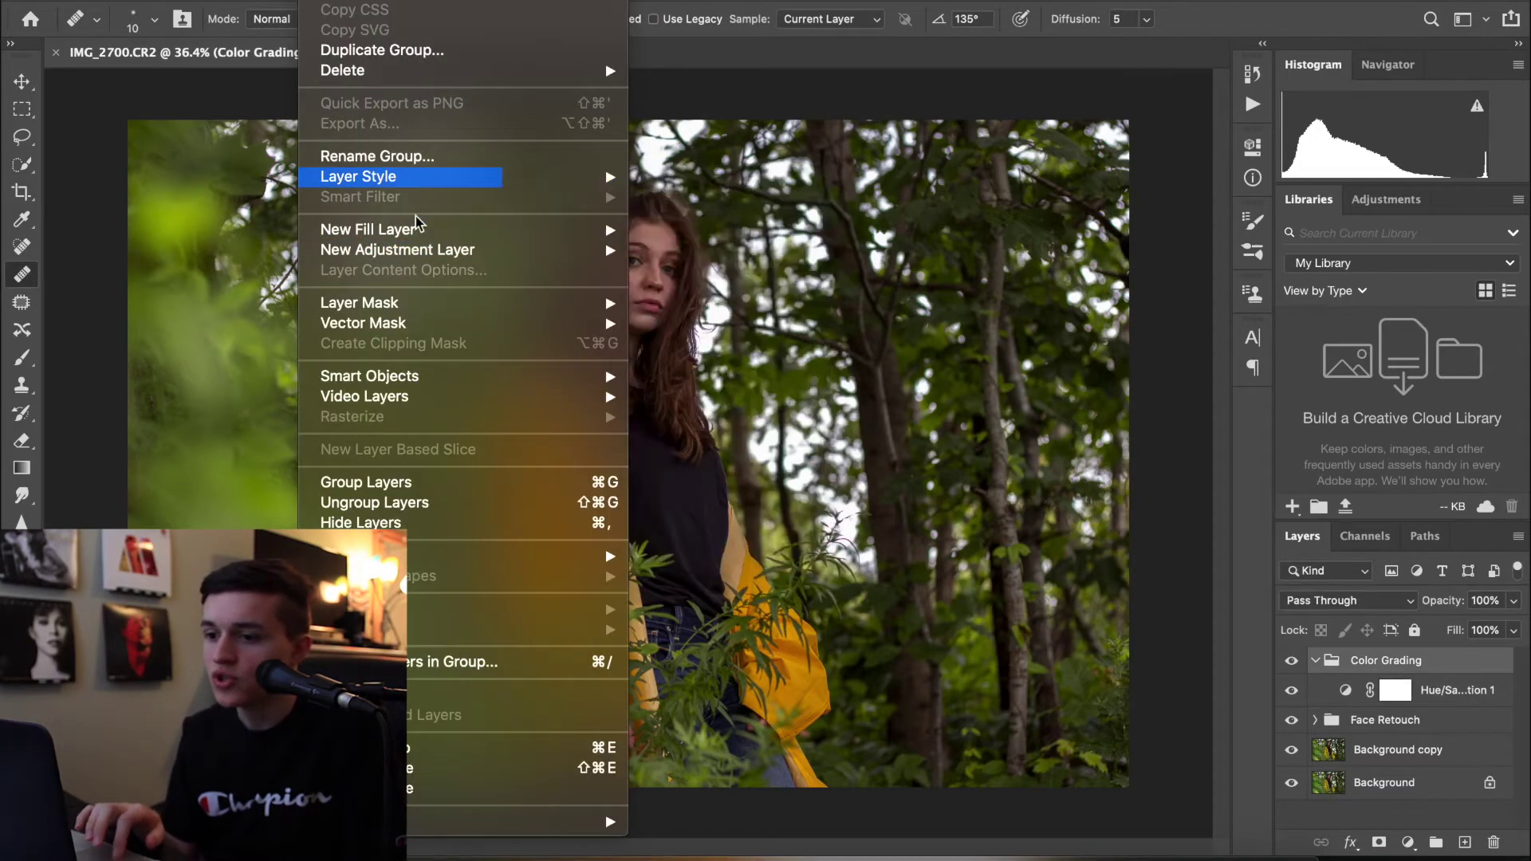
{"action": "mouse_move", "coordinate": [431, 250]}
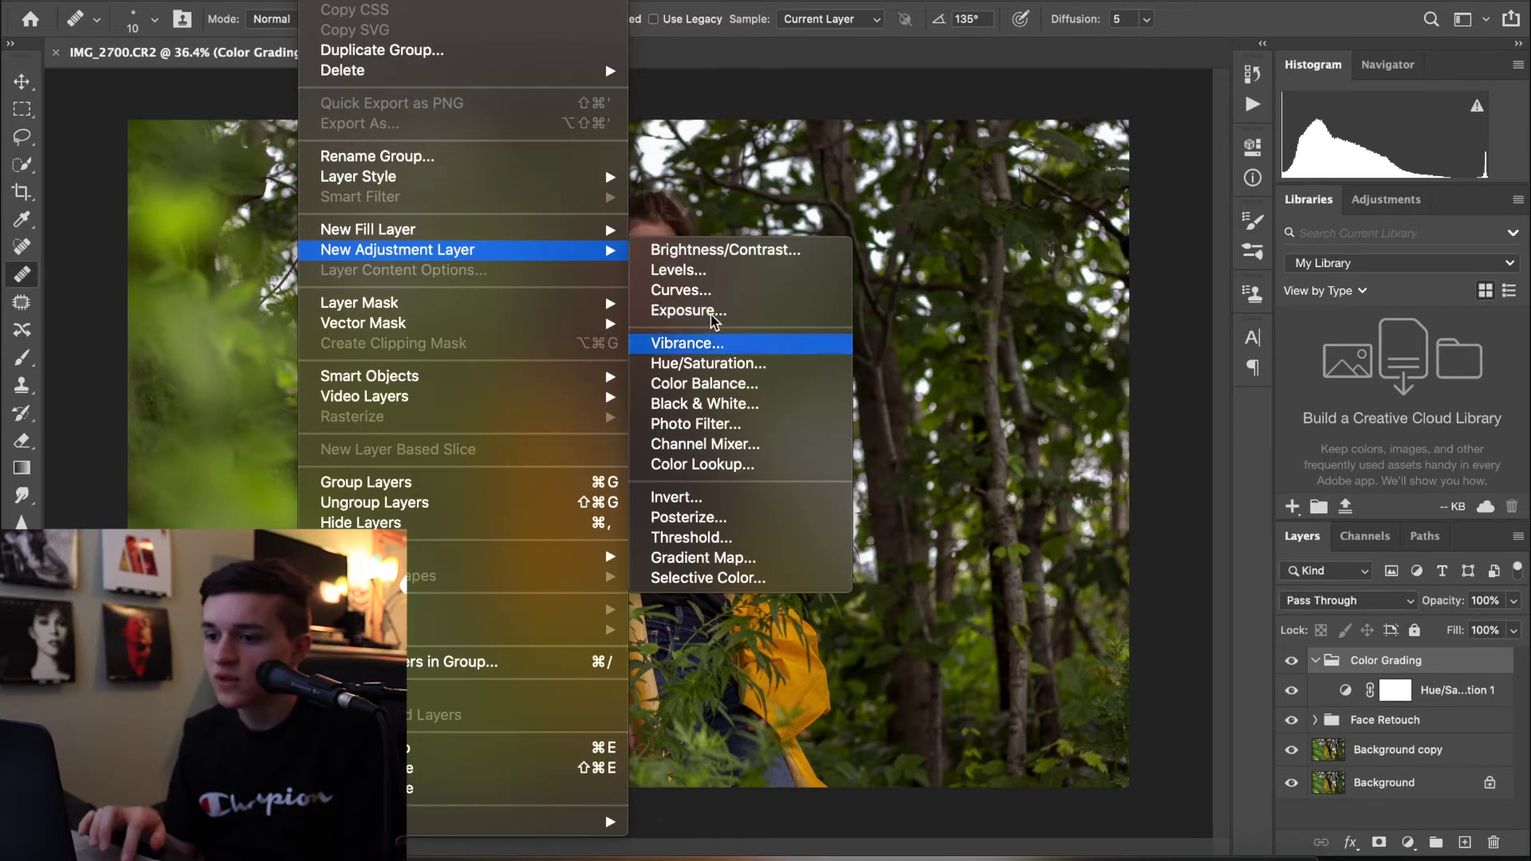
{"action": "left_click", "coordinate": [678, 290]}
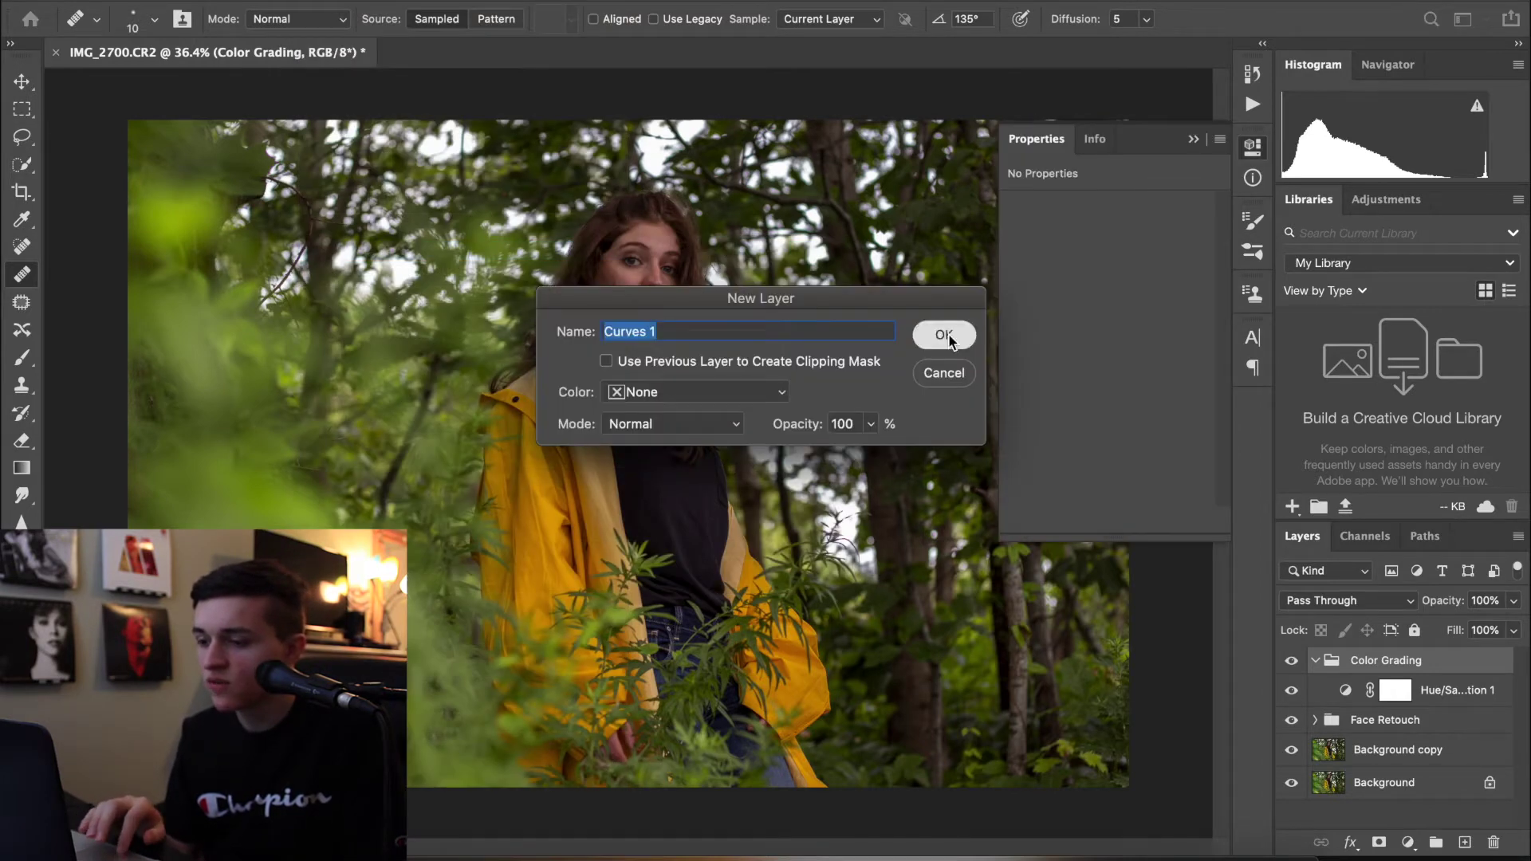
{"action": "left_click", "coordinate": [945, 335]}
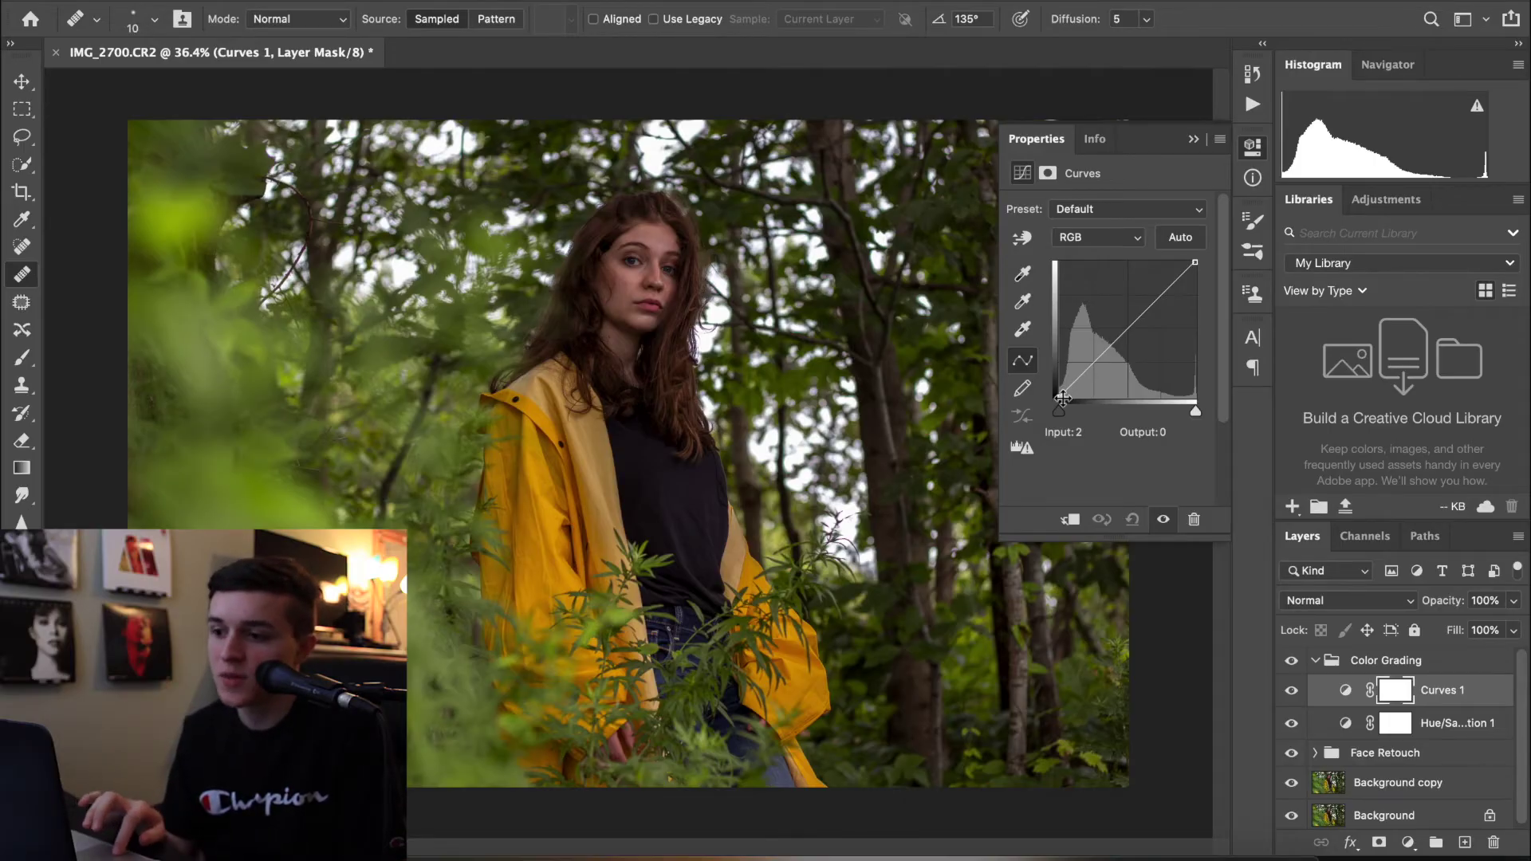
Raise the RGB curve's black point to output 24 and pull a shadow point down to input 74, output 58
{"action": "left_click", "coordinate": [1061, 397]}
{"action": "left_click_drag", "start_coordinate": [1059, 397], "coordinate": [1057, 386]}
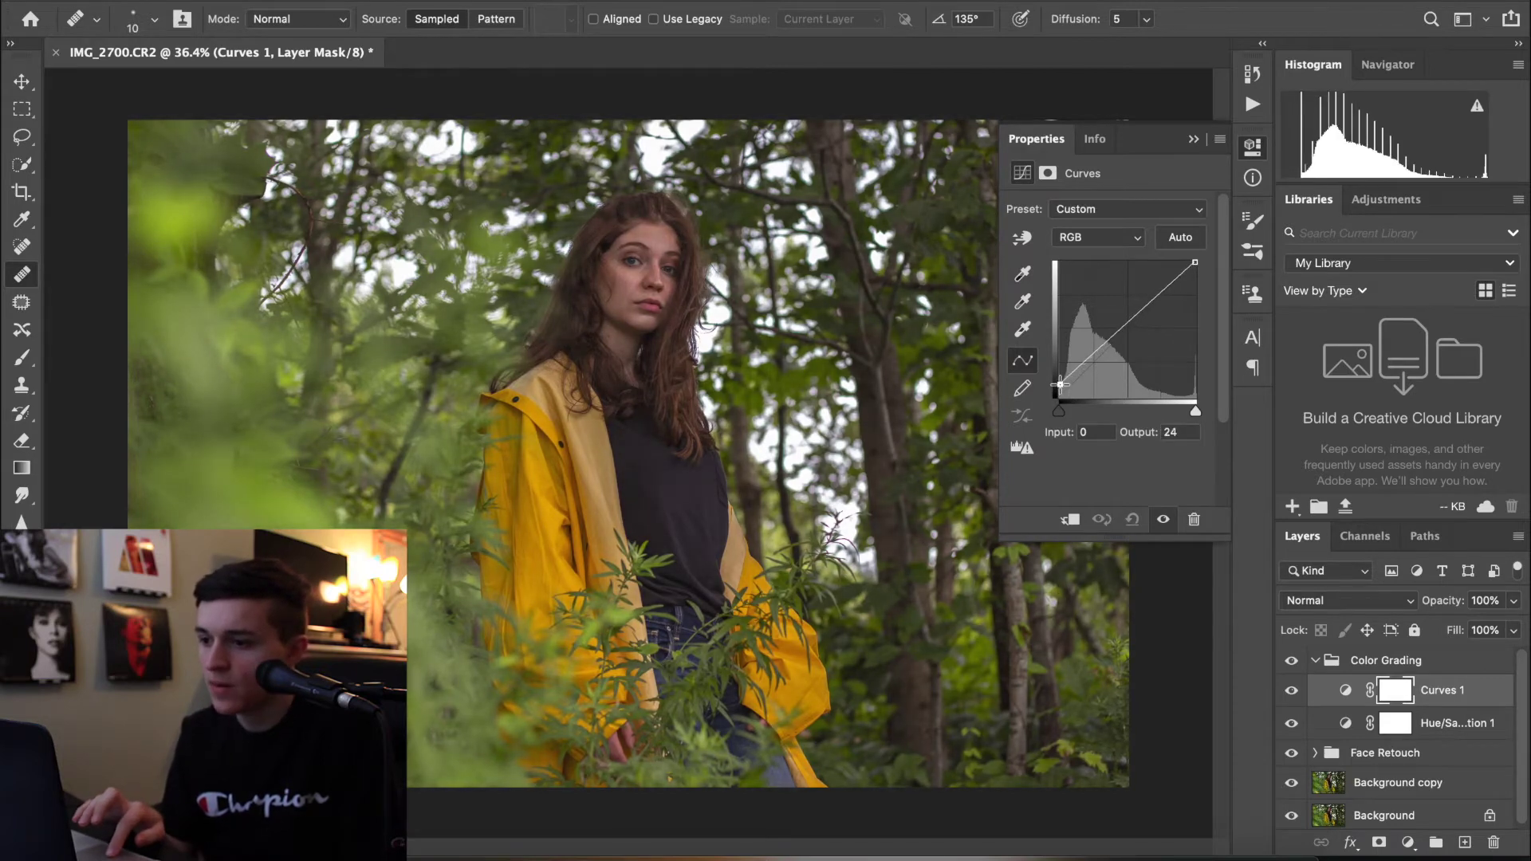
{"action": "left_click", "coordinate": [1091, 353]}
{"action": "left_click_drag", "start_coordinate": [1091, 353], "coordinate": [1100, 366]}
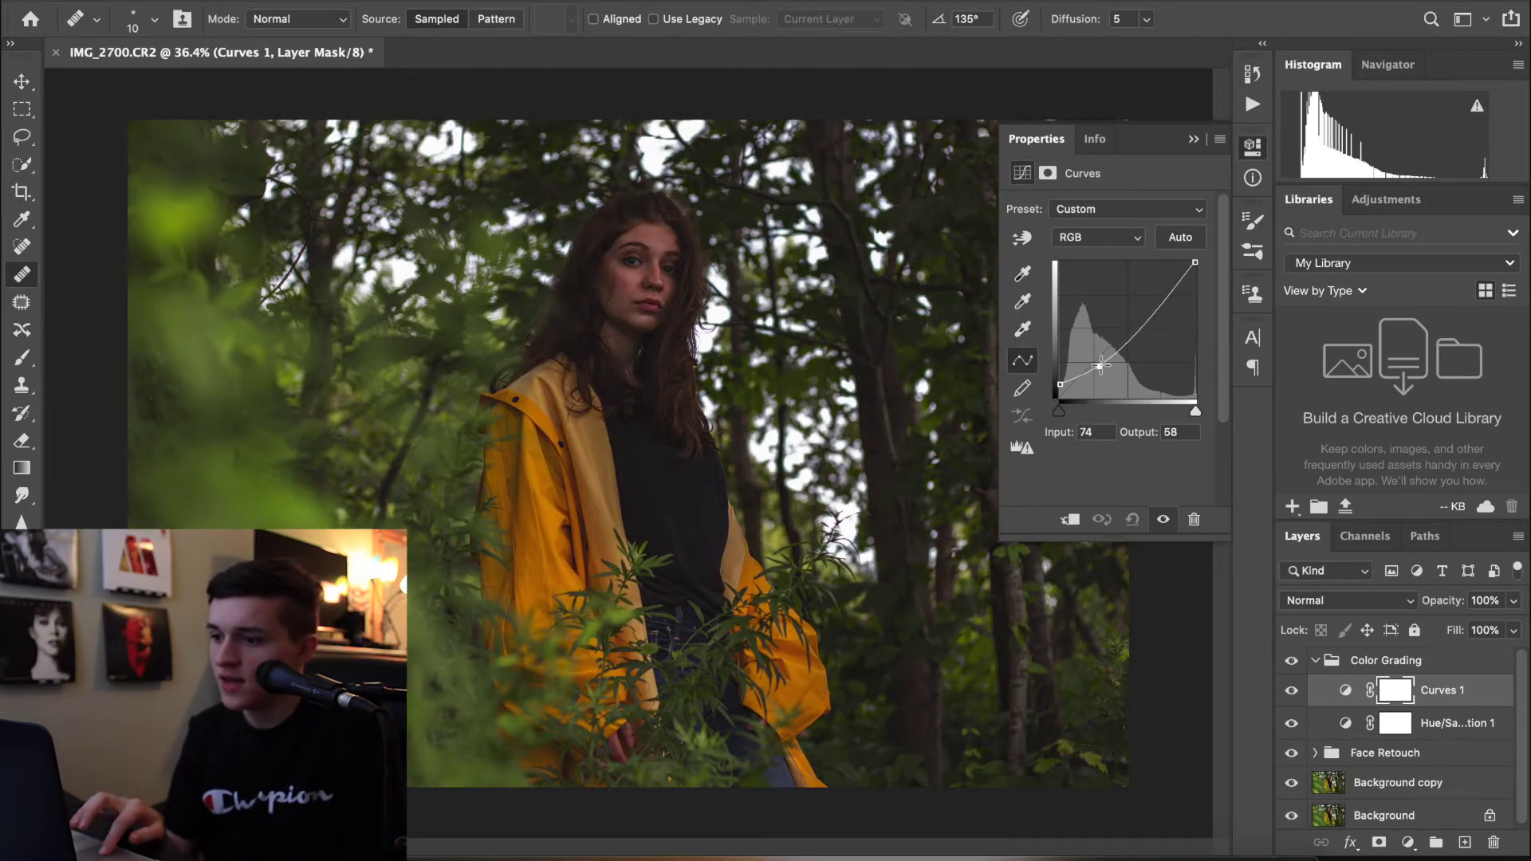
Shape the RGB curve with a highlight point at 185/205, the shadow point at 72/64 and a midtone point at 119/135
{"action": "left_click_drag", "start_coordinate": [1169, 297], "coordinate": [1158, 287]}
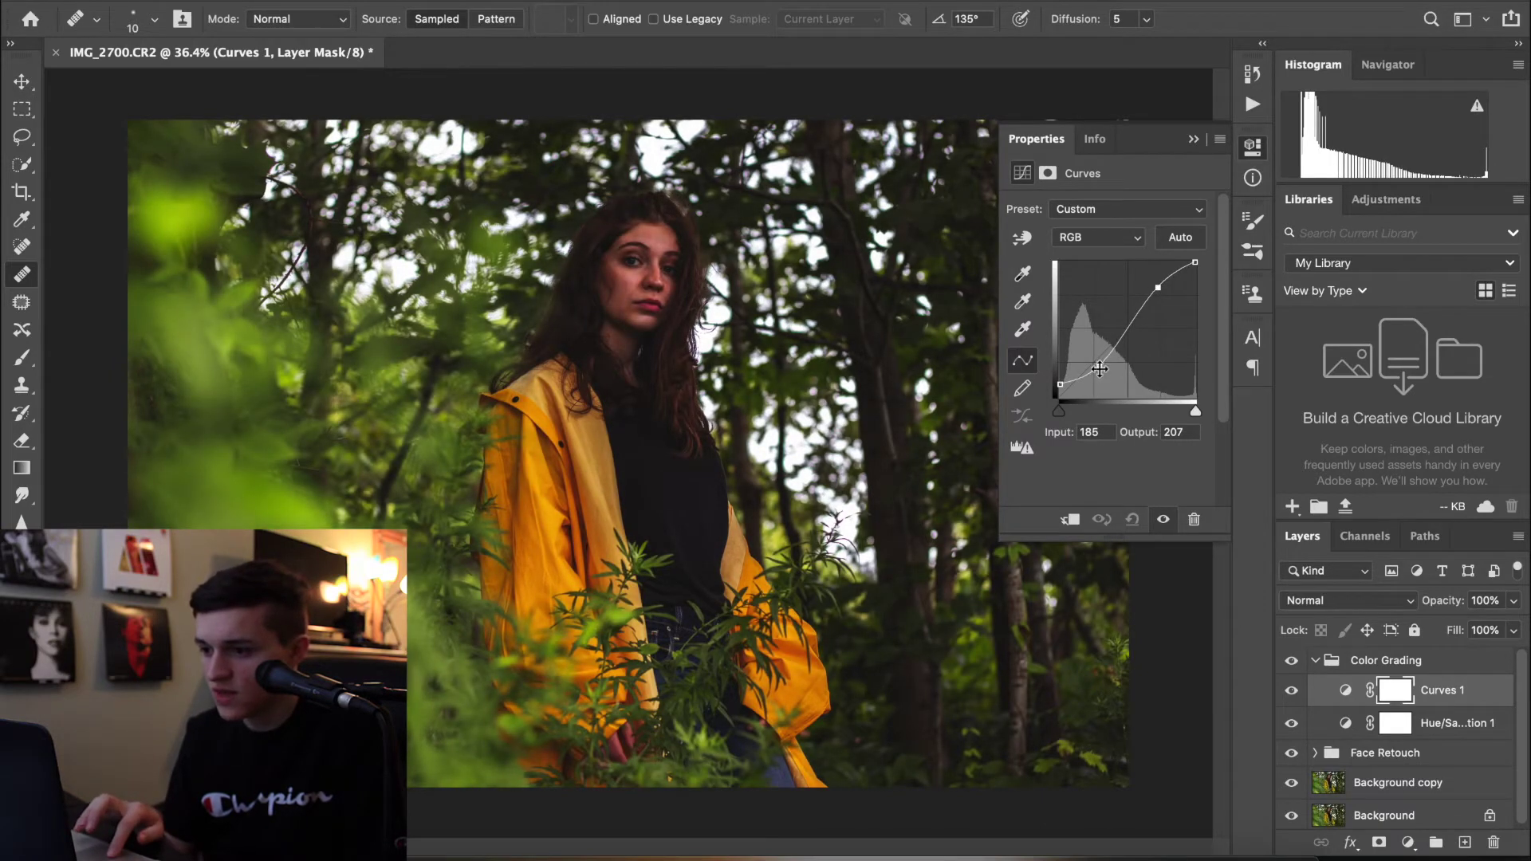
{"action": "left_click_drag", "start_coordinate": [1100, 366], "coordinate": [1100, 363]}
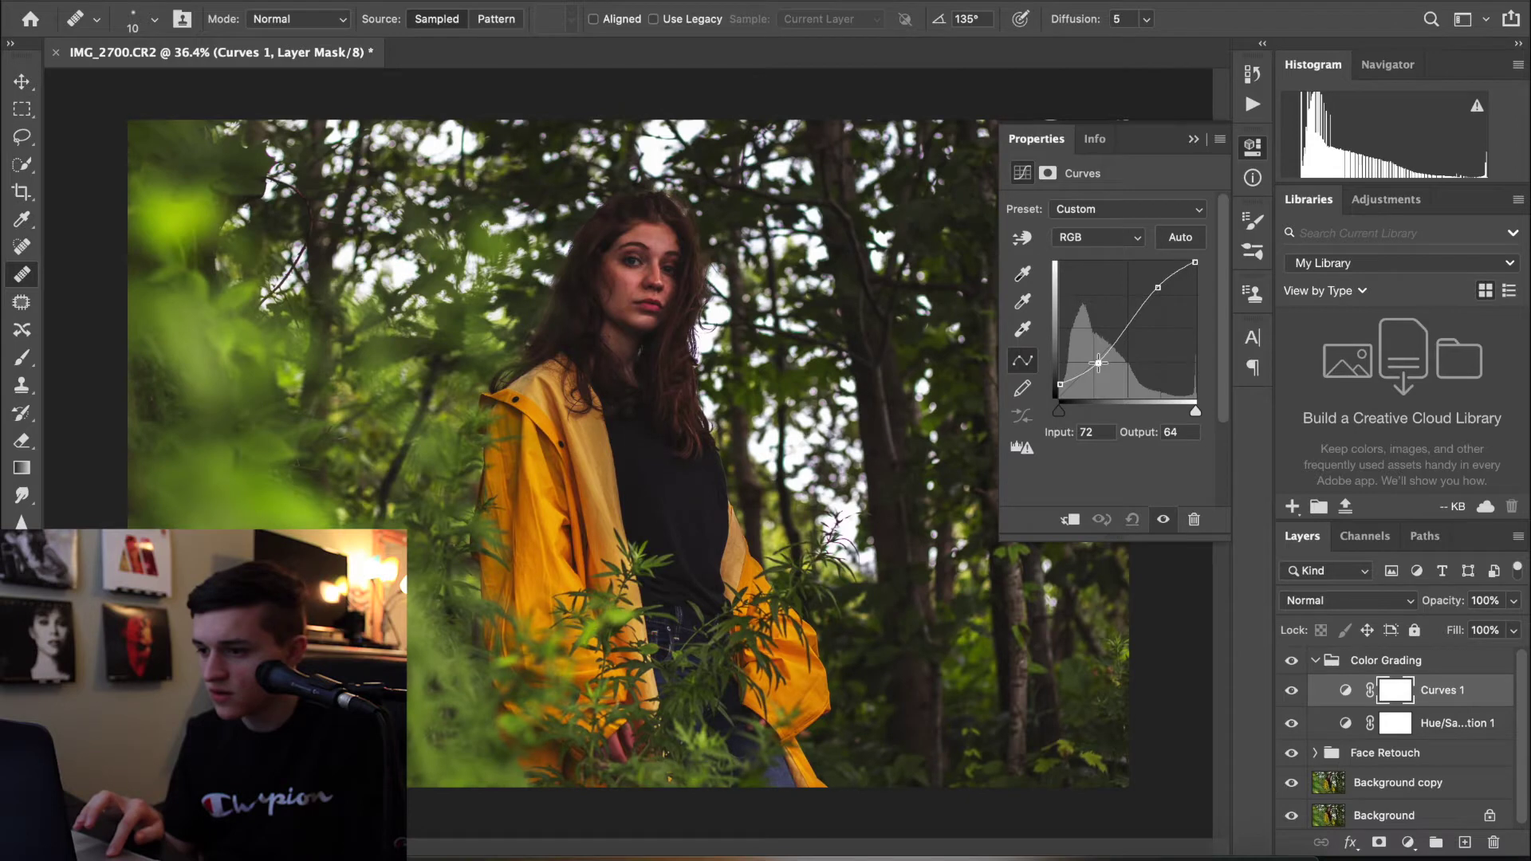
{"action": "left_click_drag", "start_coordinate": [1158, 288], "coordinate": [1158, 289]}
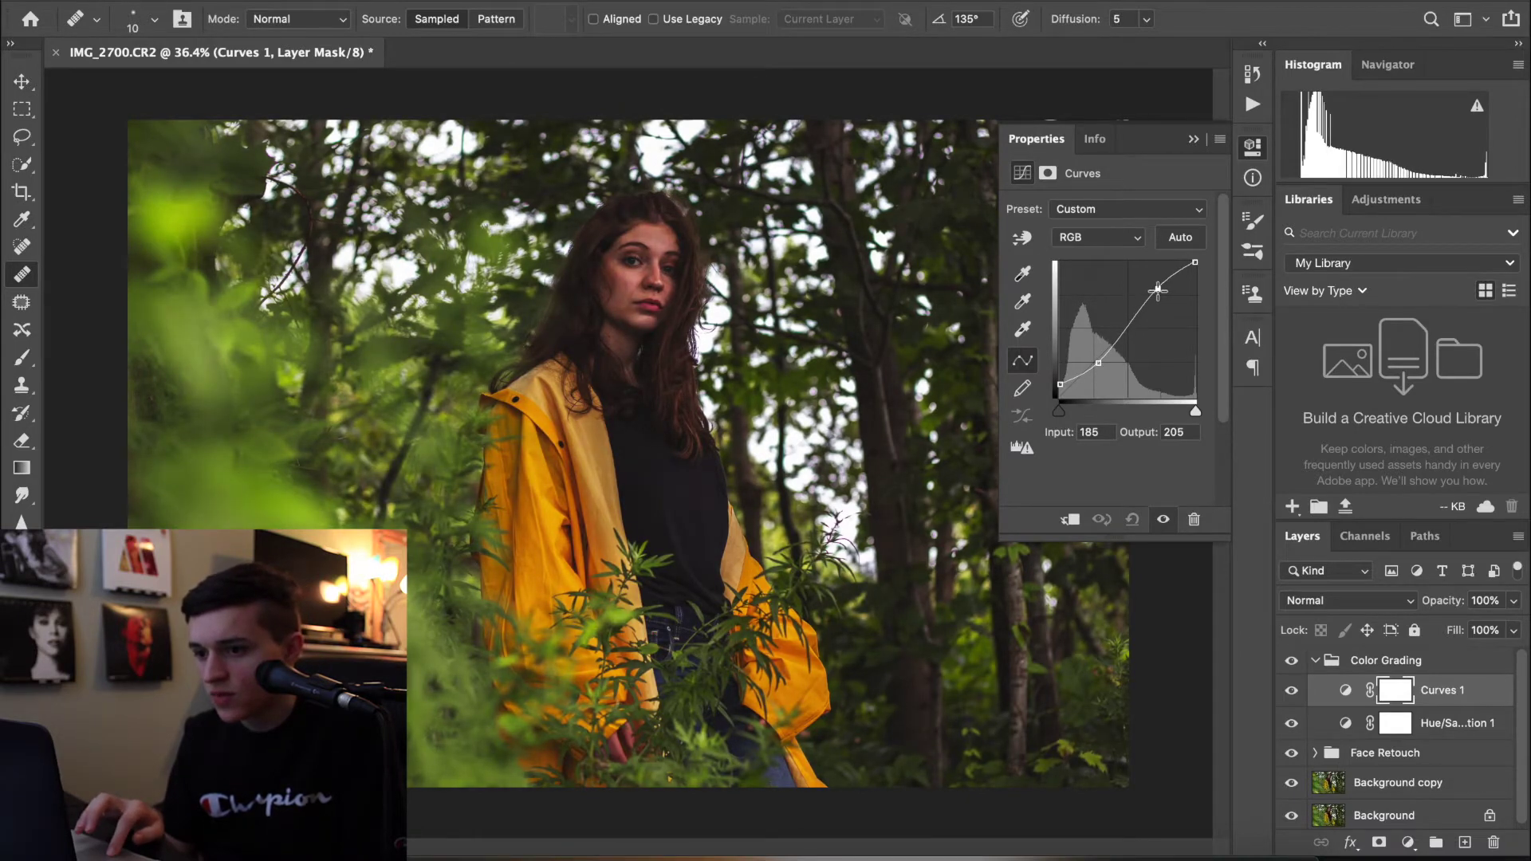
{"action": "left_click", "coordinate": [1129, 326]}
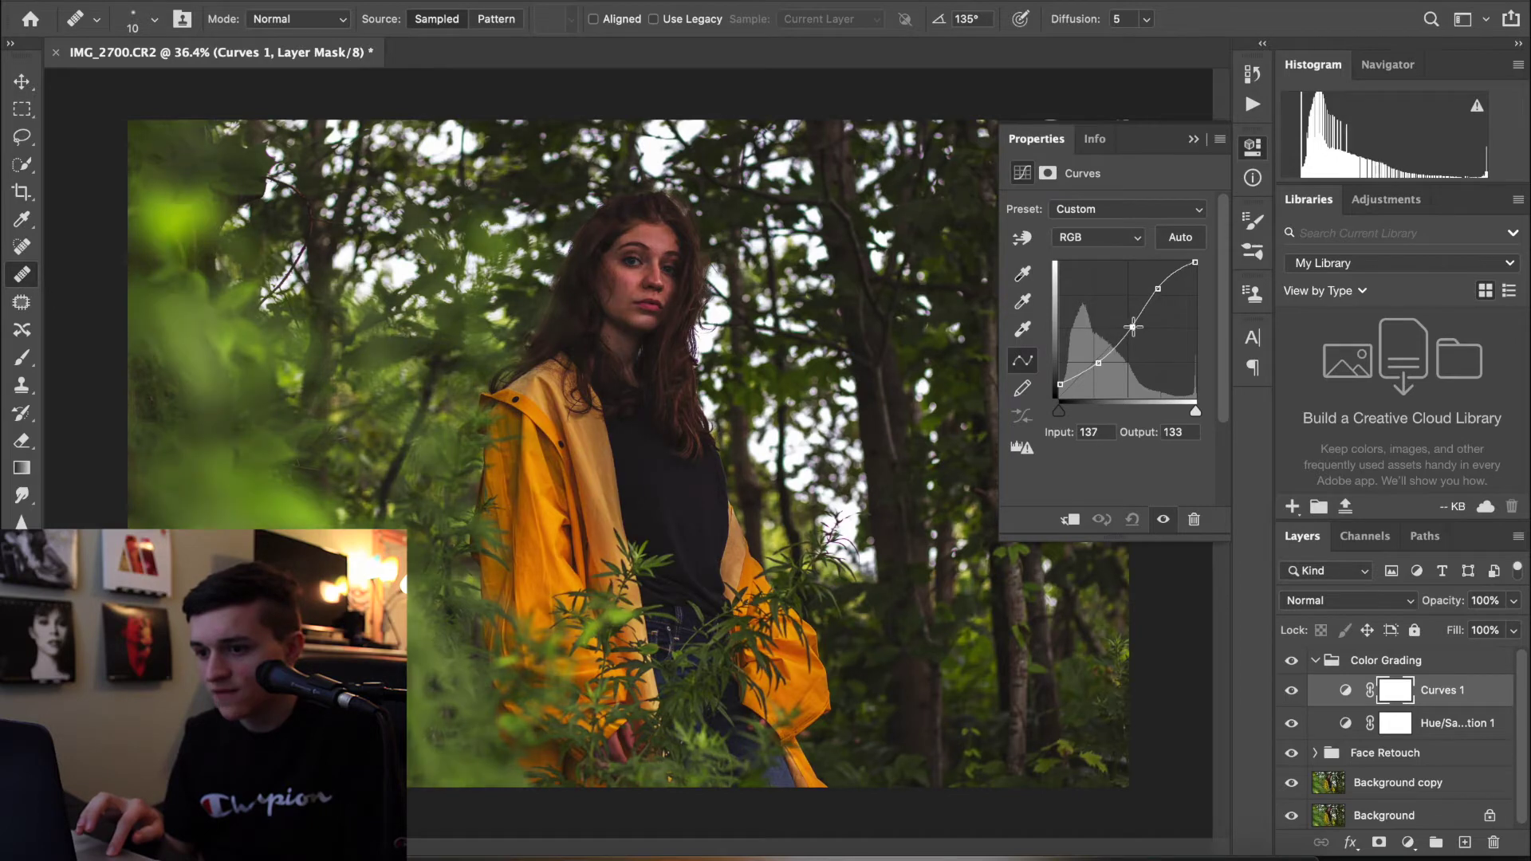
{"action": "left_click_drag", "start_coordinate": [1129, 327], "coordinate": [1123, 325]}
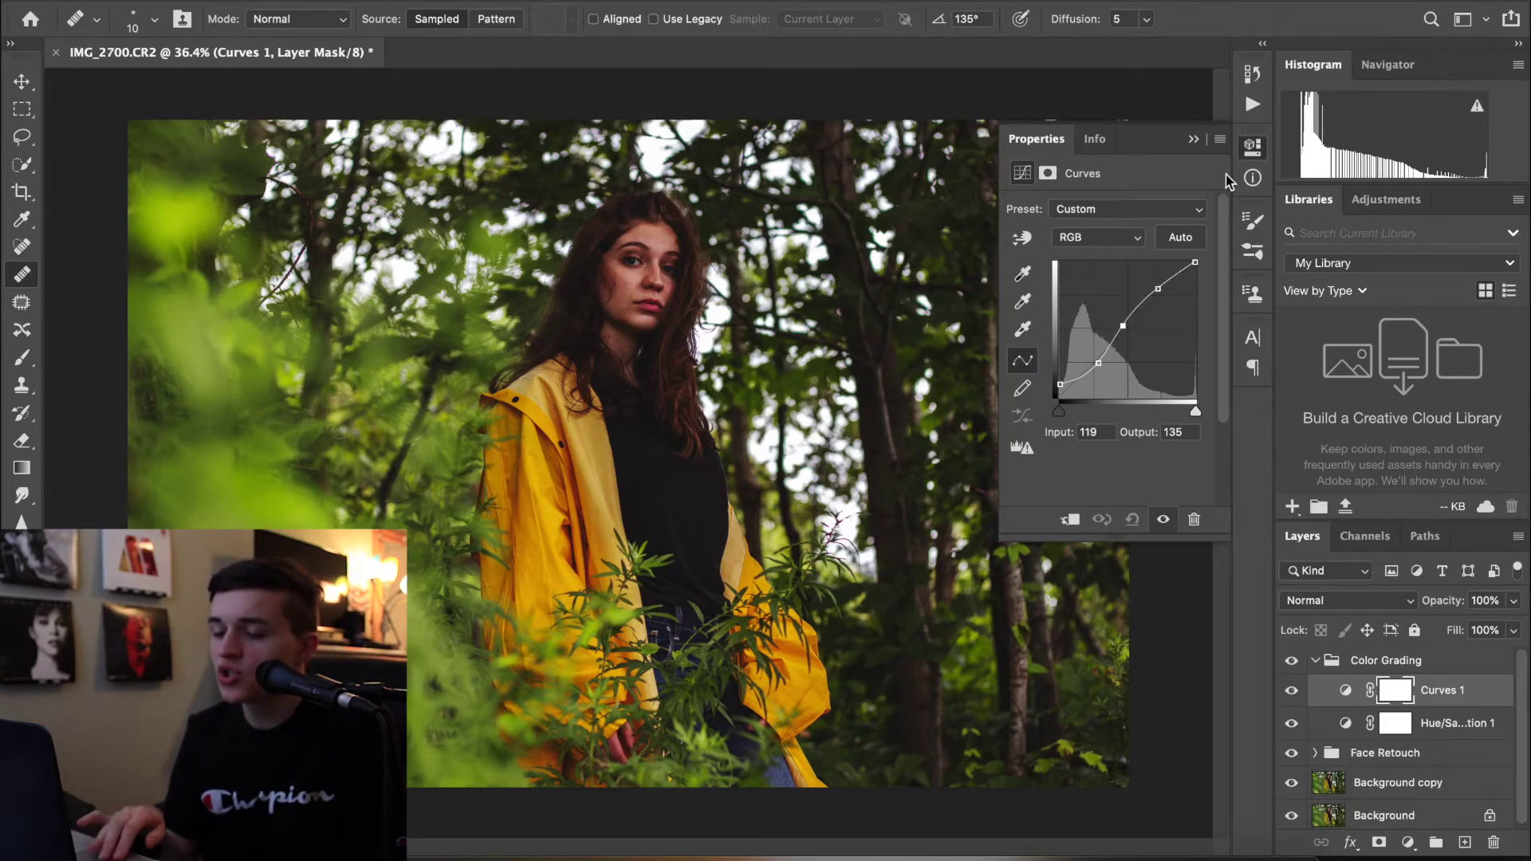
Lower the opacity of the Curves 1 layer to 64%
{"action": "left_click", "coordinate": [1194, 142]}
{"action": "scroll", "coordinate": [694, 286], "scroll_direction": "up", "scroll_amount": 5}
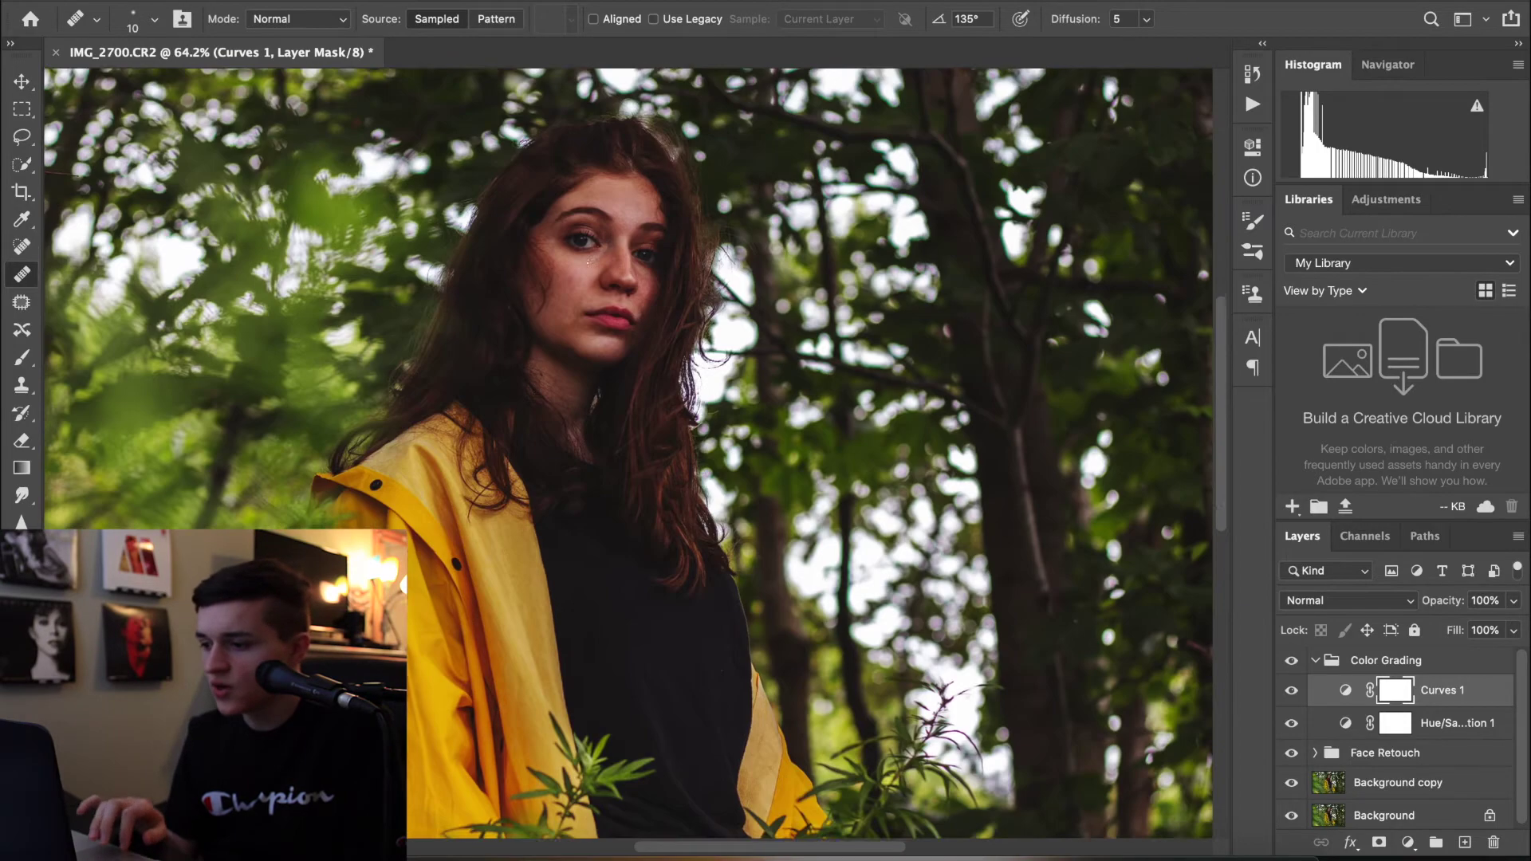
{"action": "scroll", "coordinate": [588, 260], "scroll_direction": "down", "scroll_amount": 5}
{"action": "left_click", "coordinate": [1513, 601]}
{"action": "left_click_drag", "start_coordinate": [1453, 624], "coordinate": [1418, 629]}
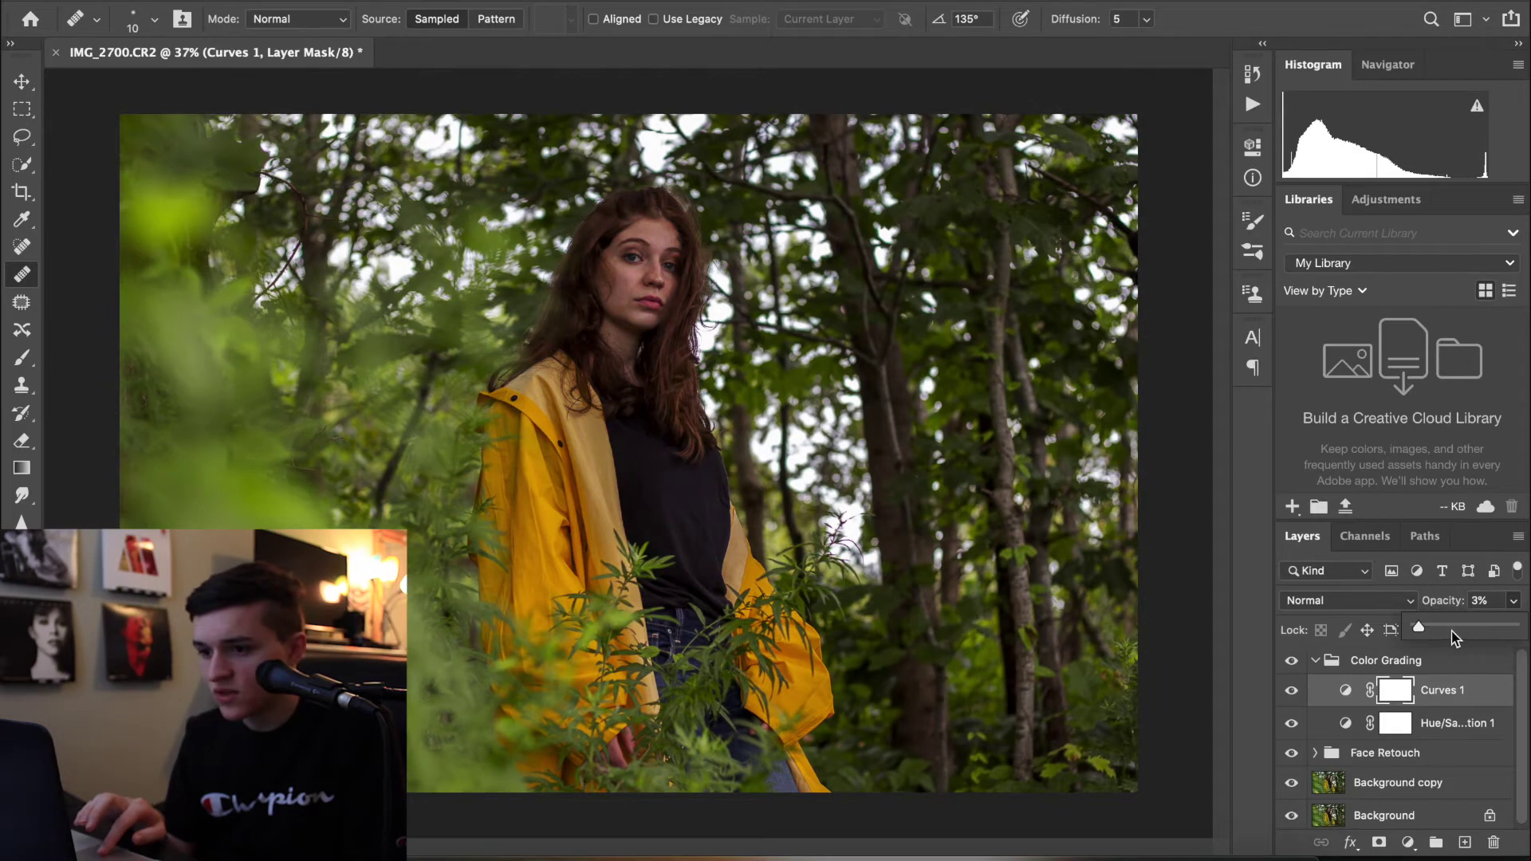
{"action": "left_click_drag", "start_coordinate": [1489, 625], "coordinate": [1479, 630]}
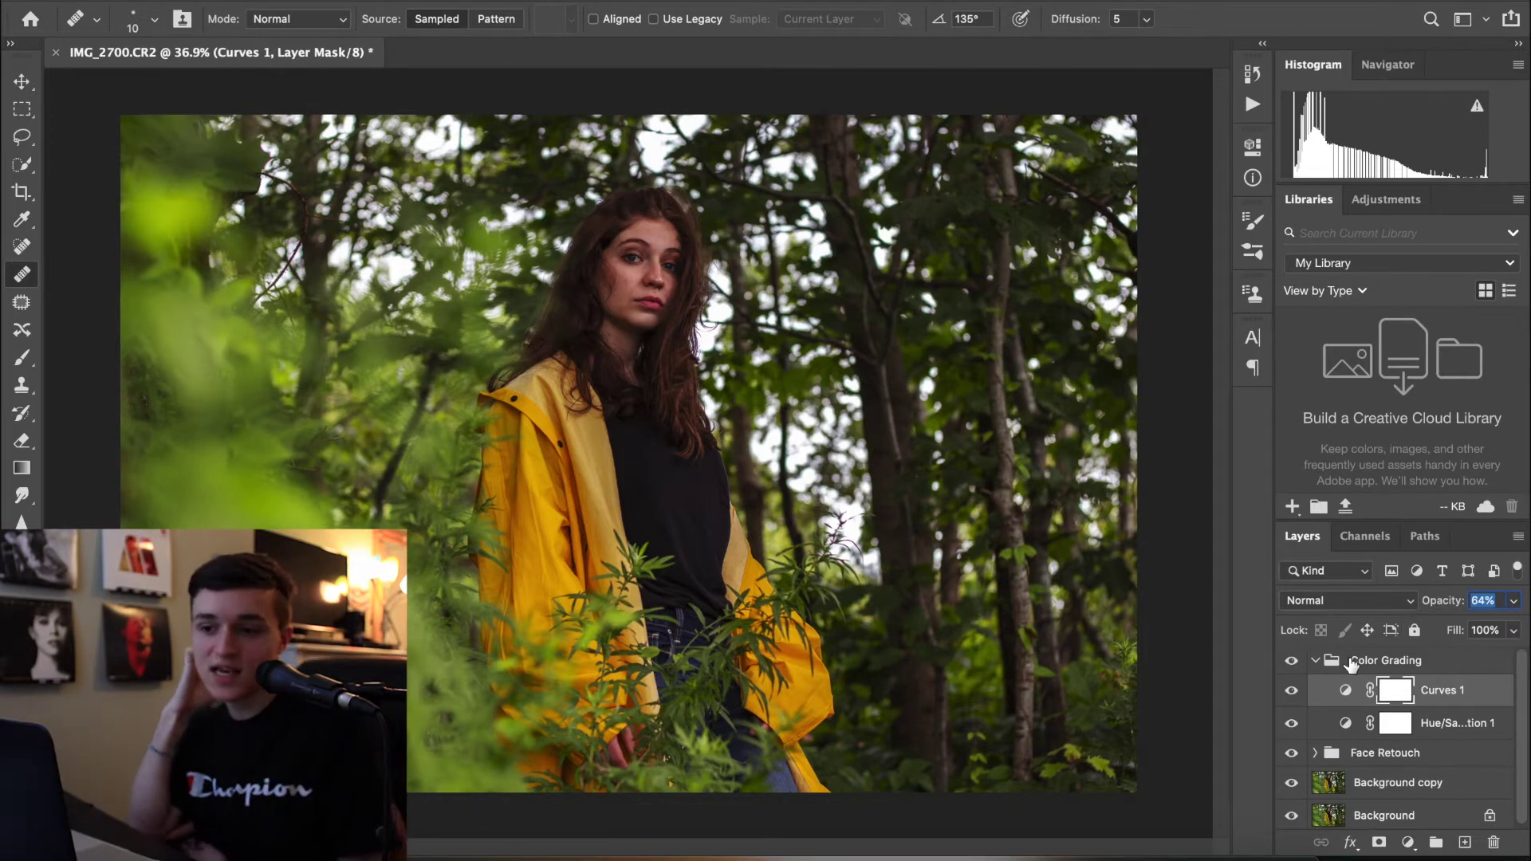
Add a Gradient Map adjustment layer at the top of the Color Grading group with the default layer settings
{"action": "left_click", "coordinate": [1351, 661]}
{"action": "key", "text": "0"}
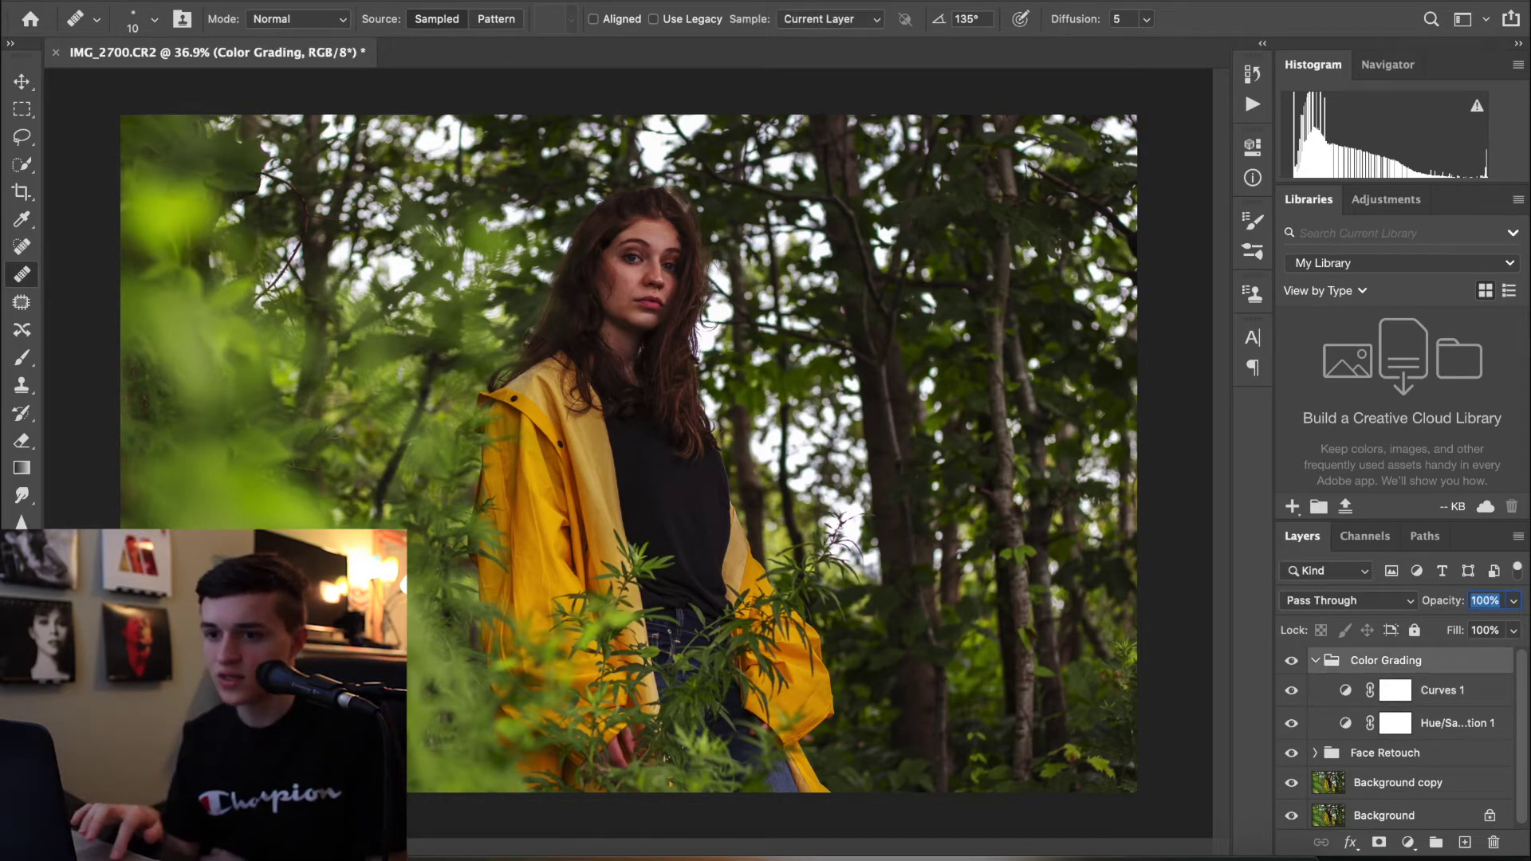
{"action": "left_click", "coordinate": [265, 0]}
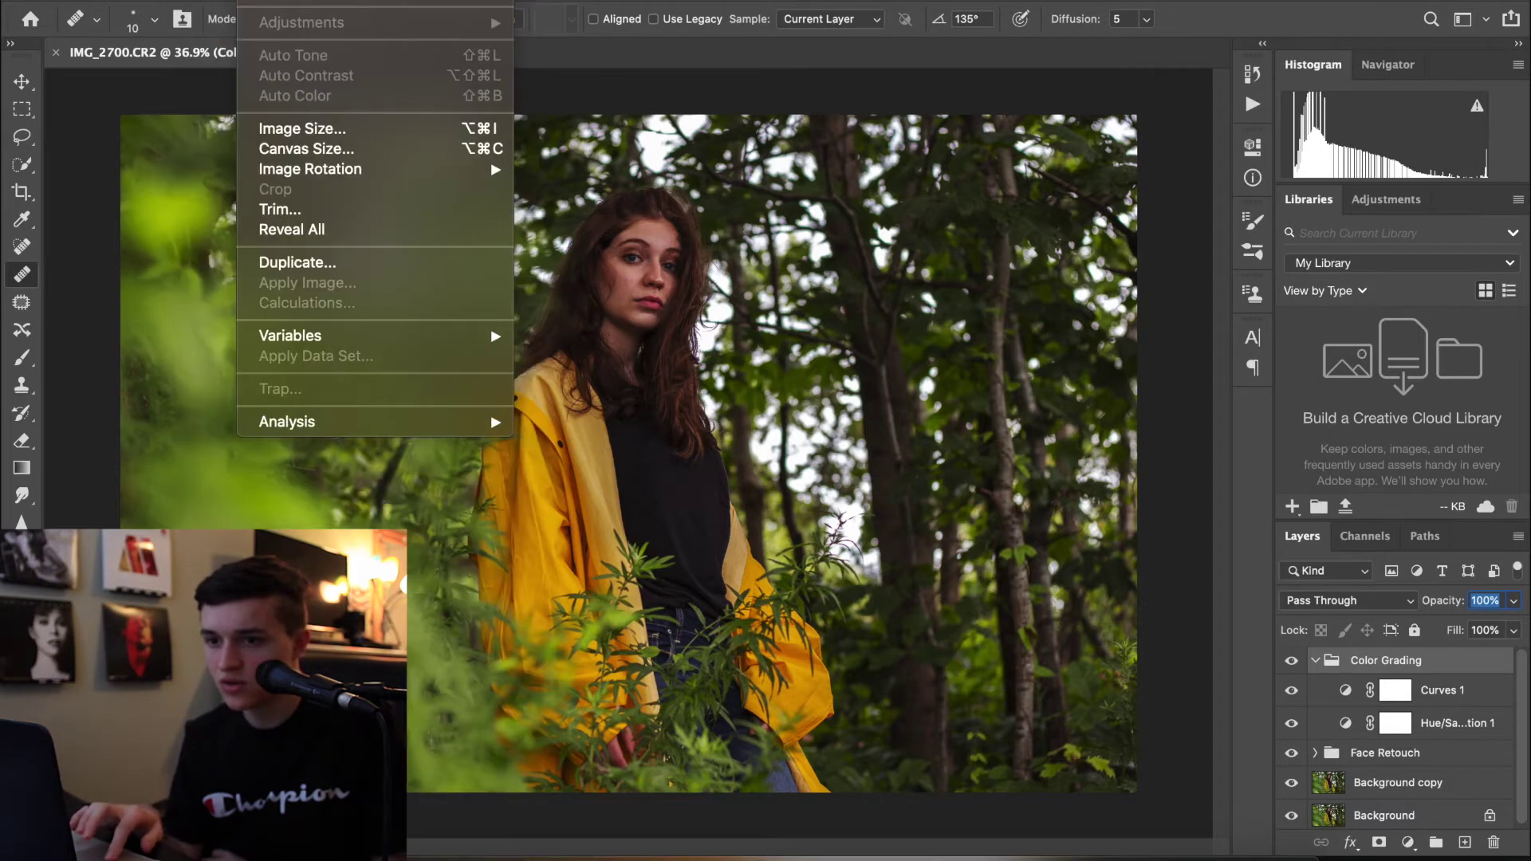
{"action": "mouse_move", "coordinate": [319, 0]}
{"action": "mouse_move", "coordinate": [437, 260]}
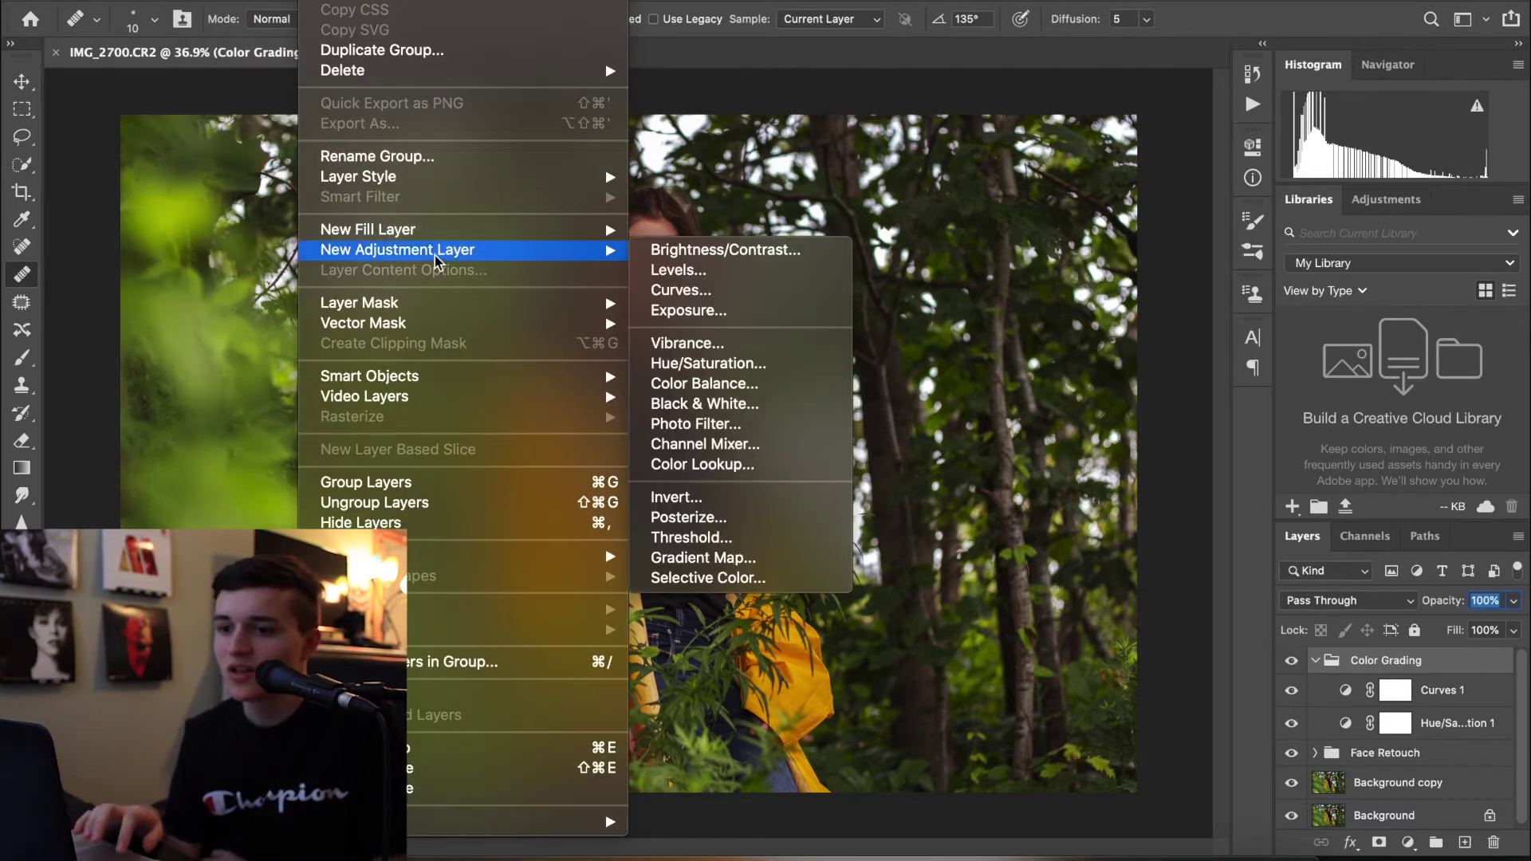
{"action": "mouse_move", "coordinate": [622, 254]}
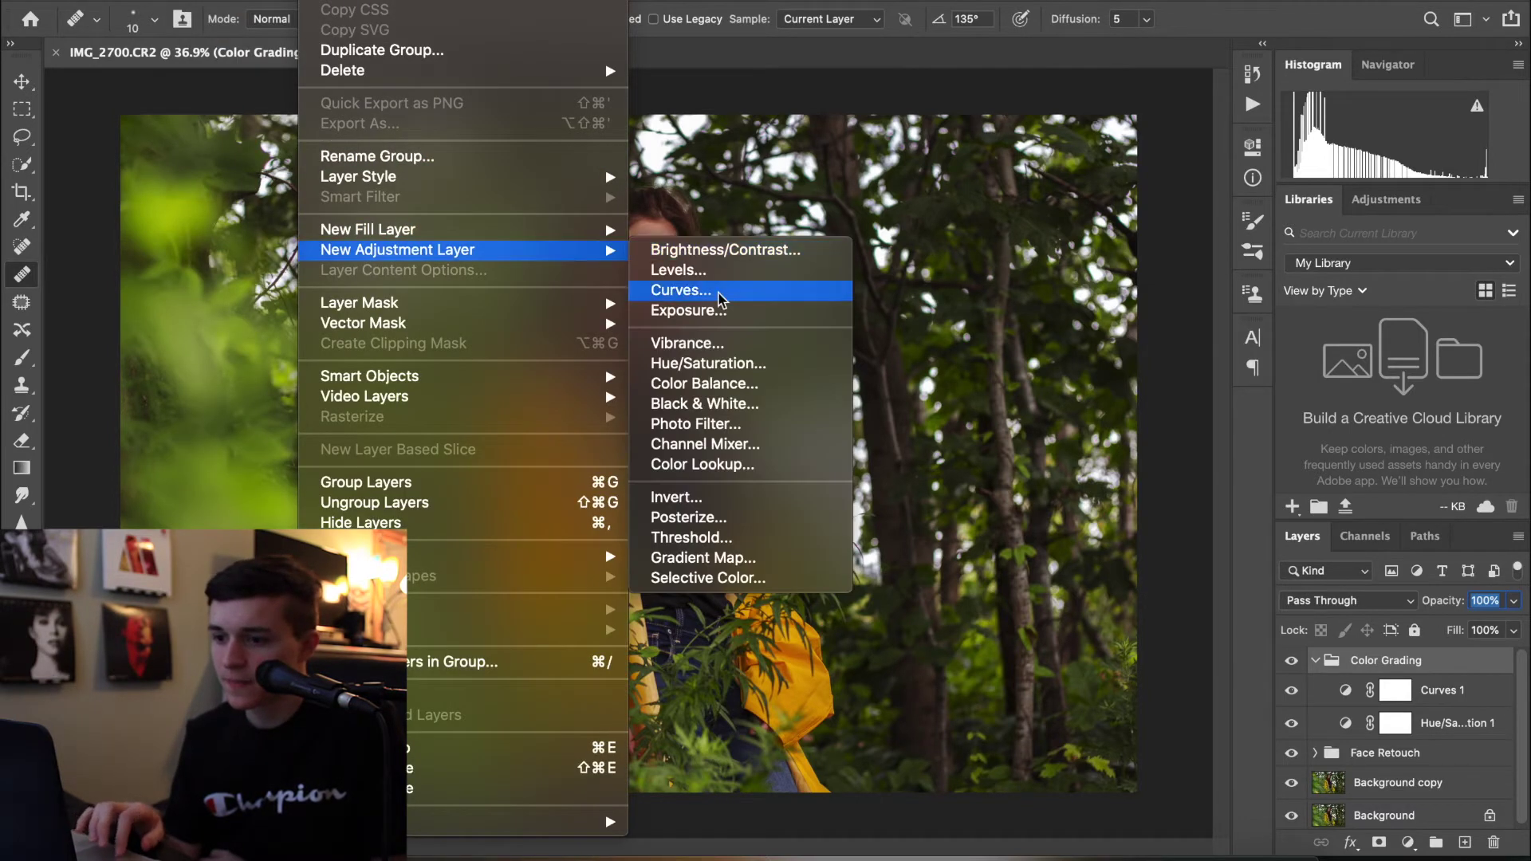
{"action": "left_click", "coordinate": [703, 558]}
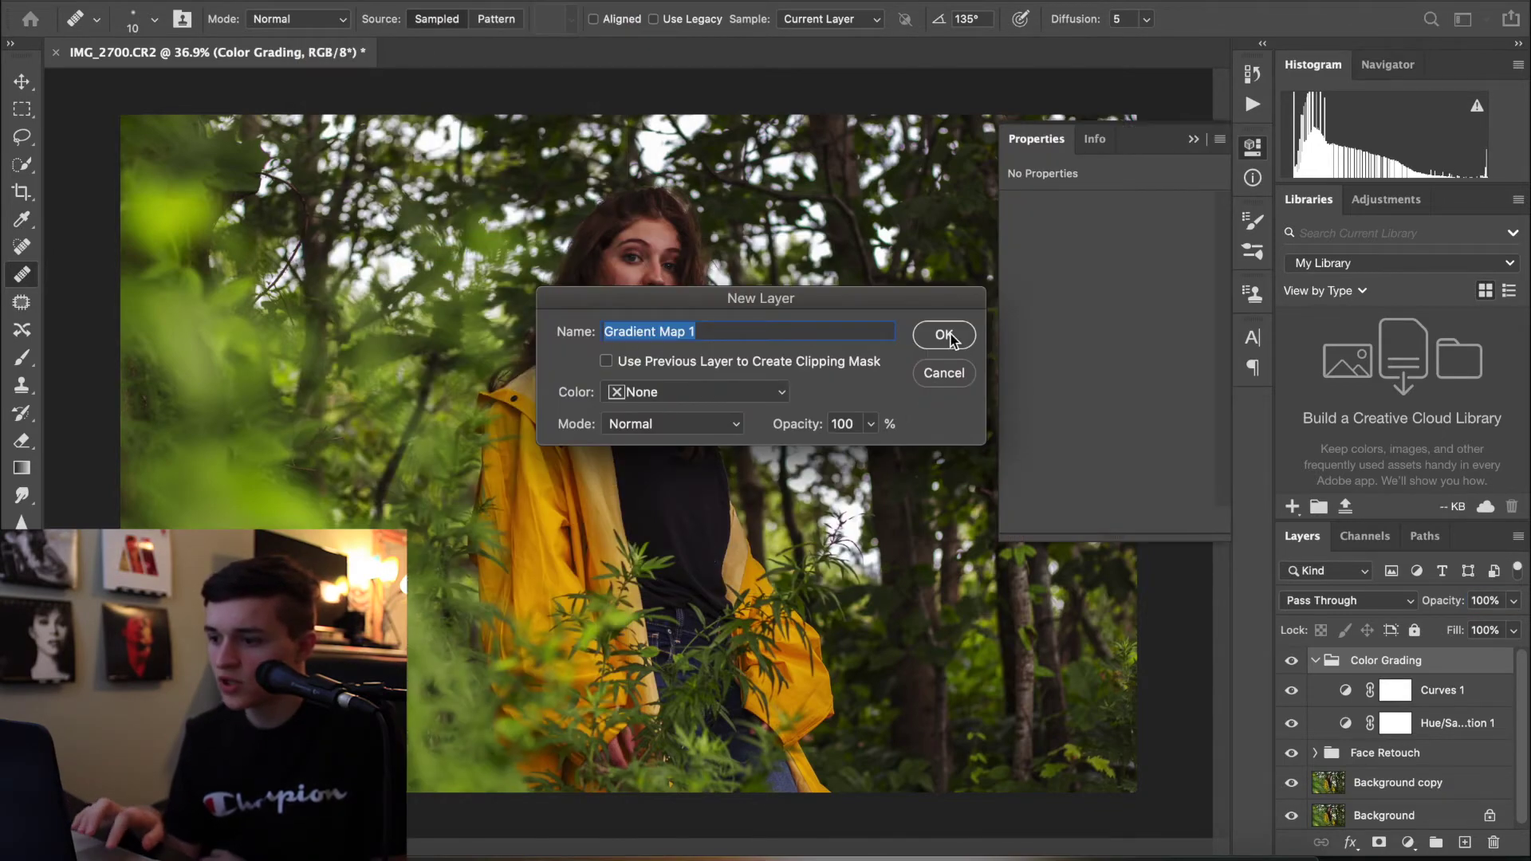
{"action": "left_click", "coordinate": [944, 336]}
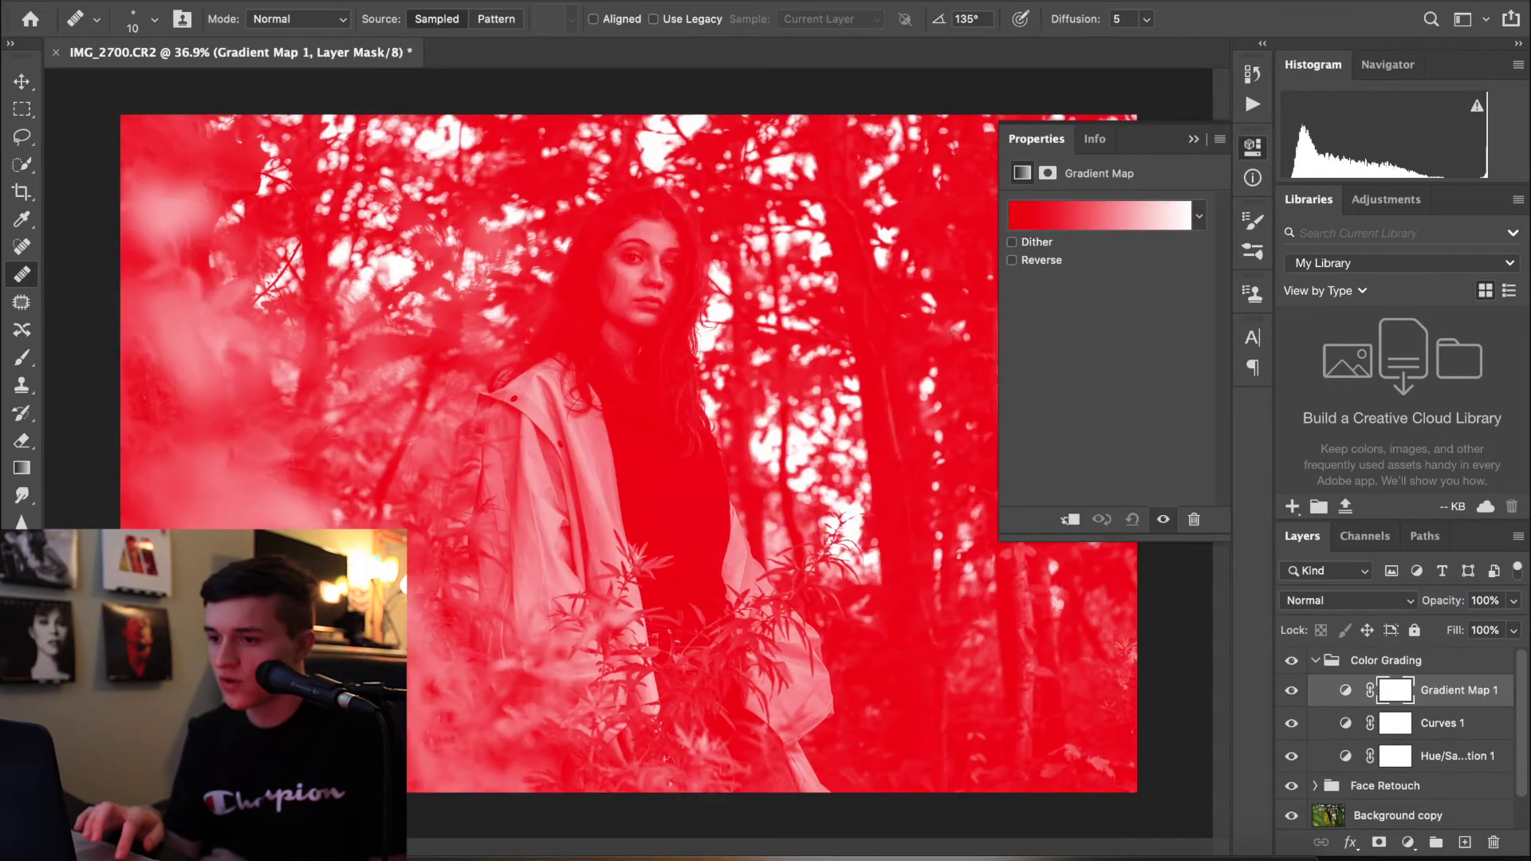
Apply the first gradient of the Oranges presets, the pale peach one, to the gradient map and reverse it
{"action": "left_click", "coordinate": [1199, 217]}
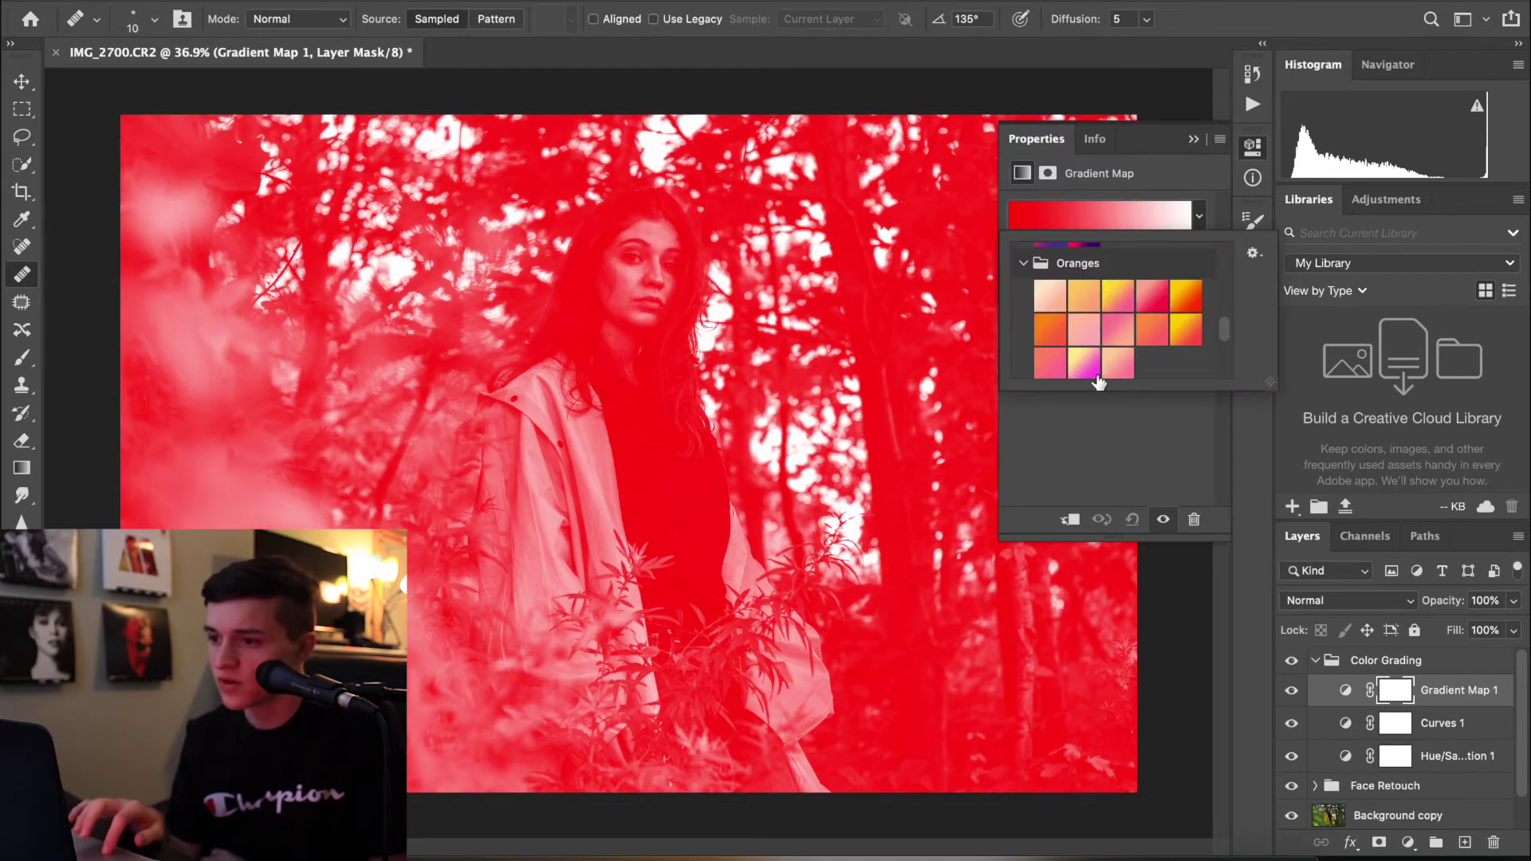
{"action": "left_click", "coordinate": [1054, 300]}
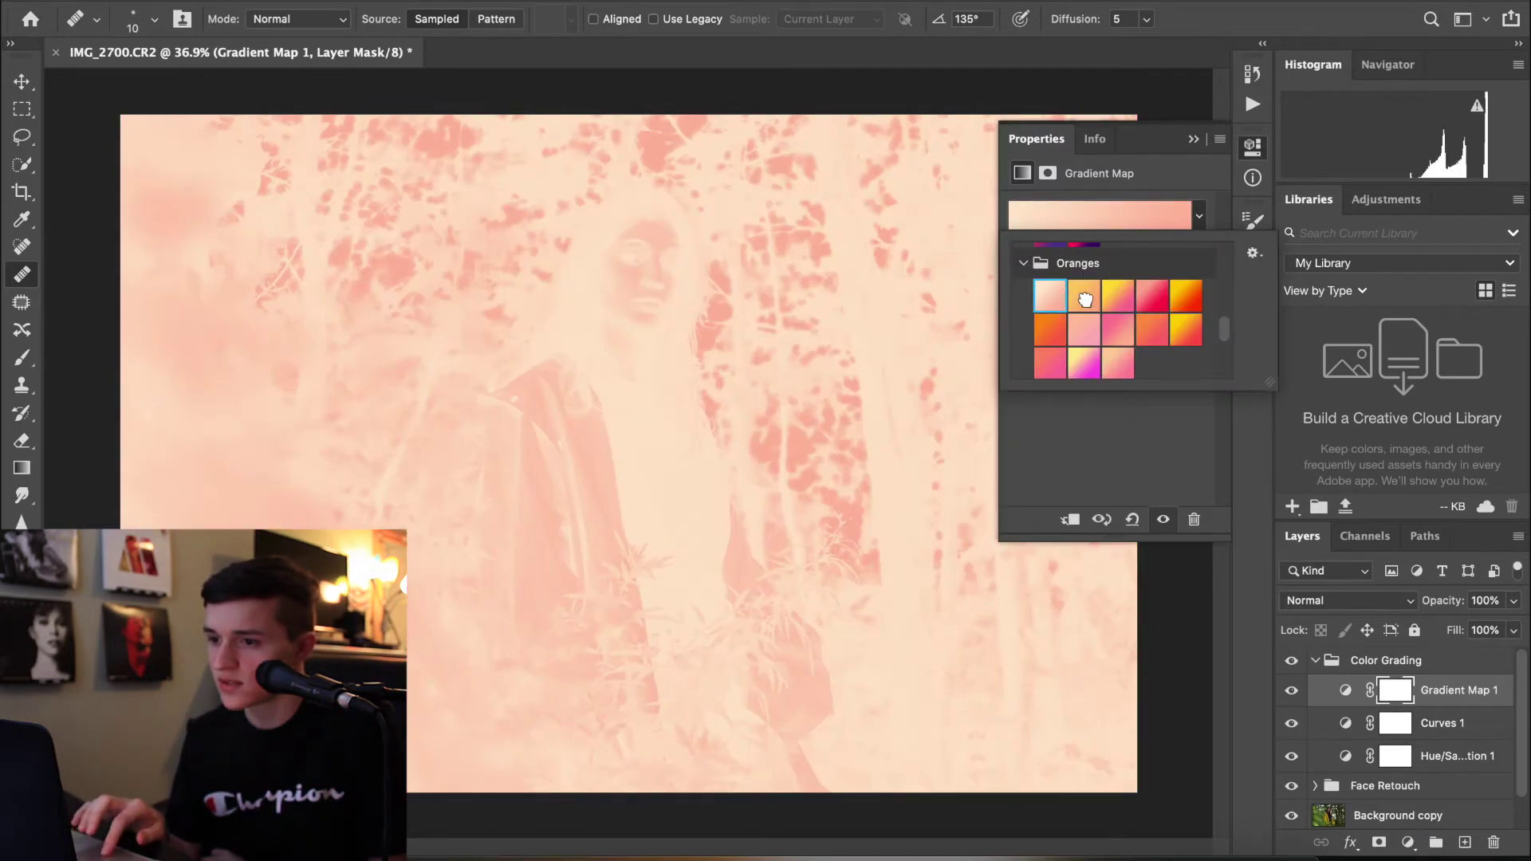
{"action": "left_click", "coordinate": [1083, 298]}
{"action": "left_click", "coordinate": [1054, 301]}
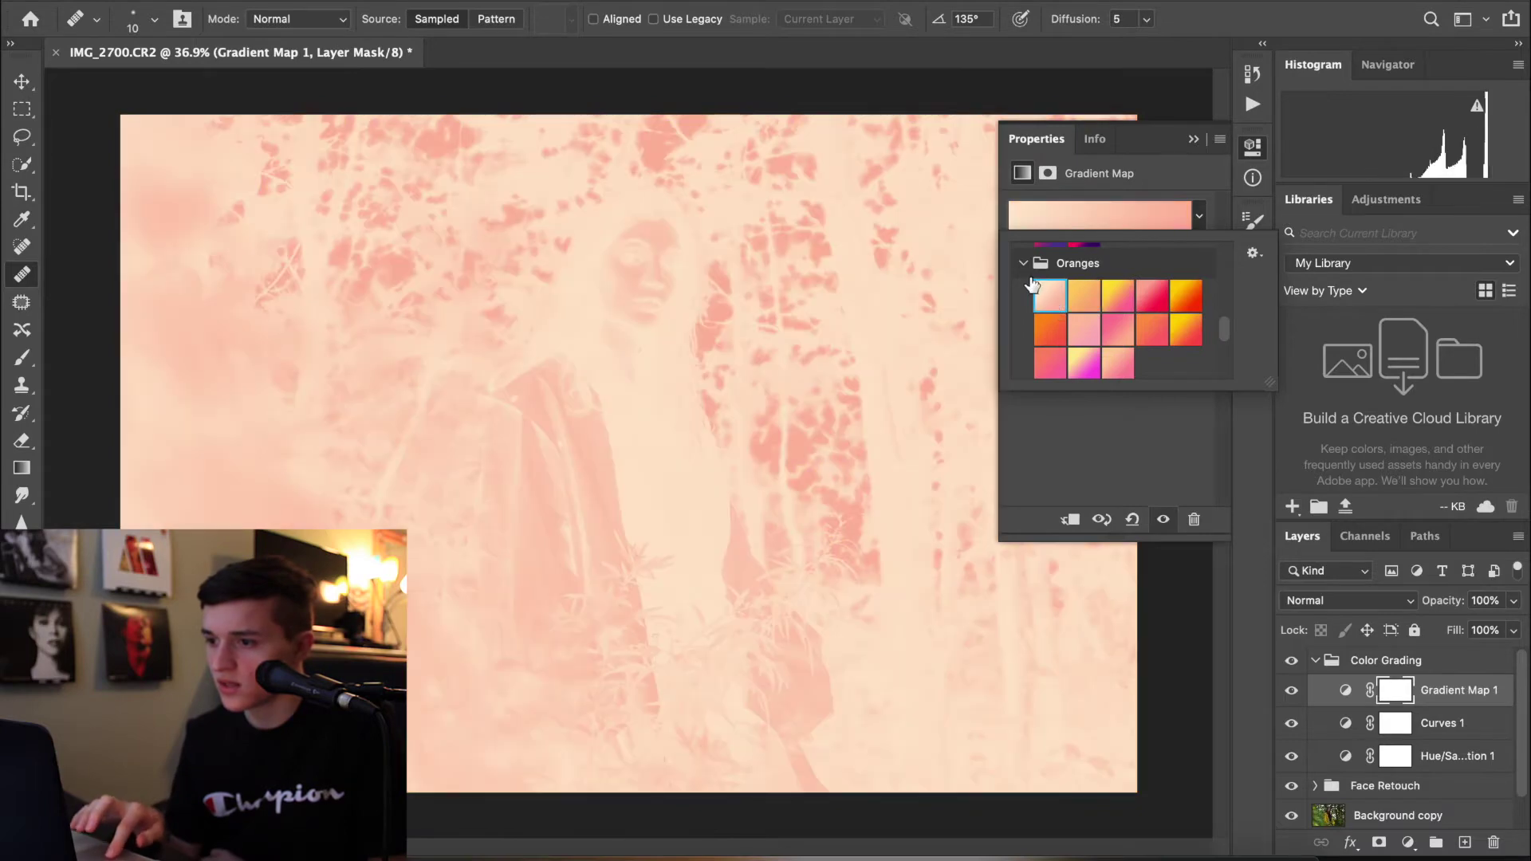
{"action": "left_click", "coordinate": [1026, 266]}
{"action": "left_click", "coordinate": [1174, 420]}
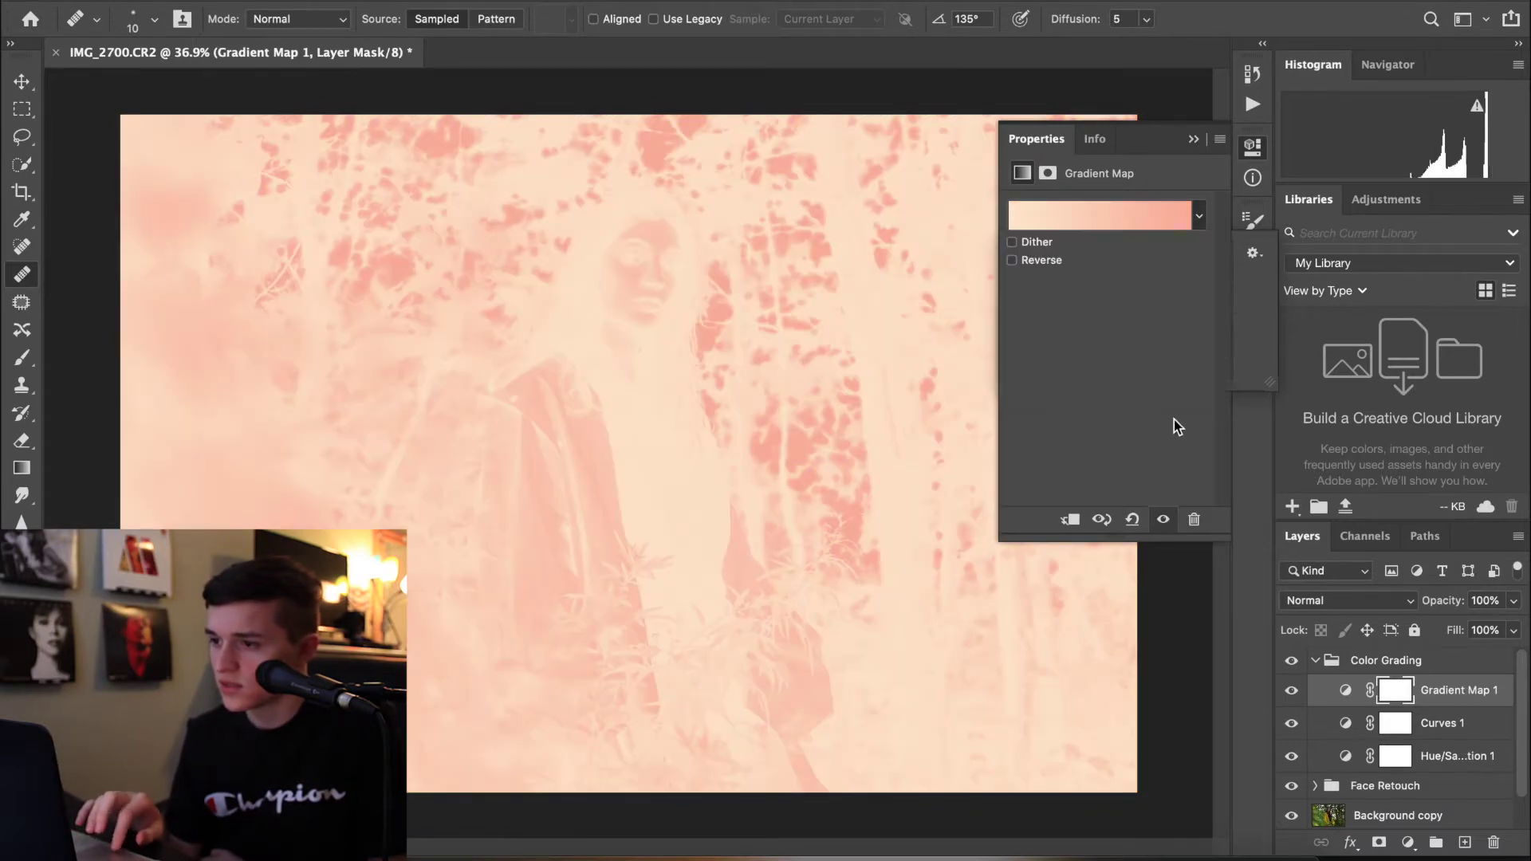
{"action": "left_click", "coordinate": [1012, 260]}
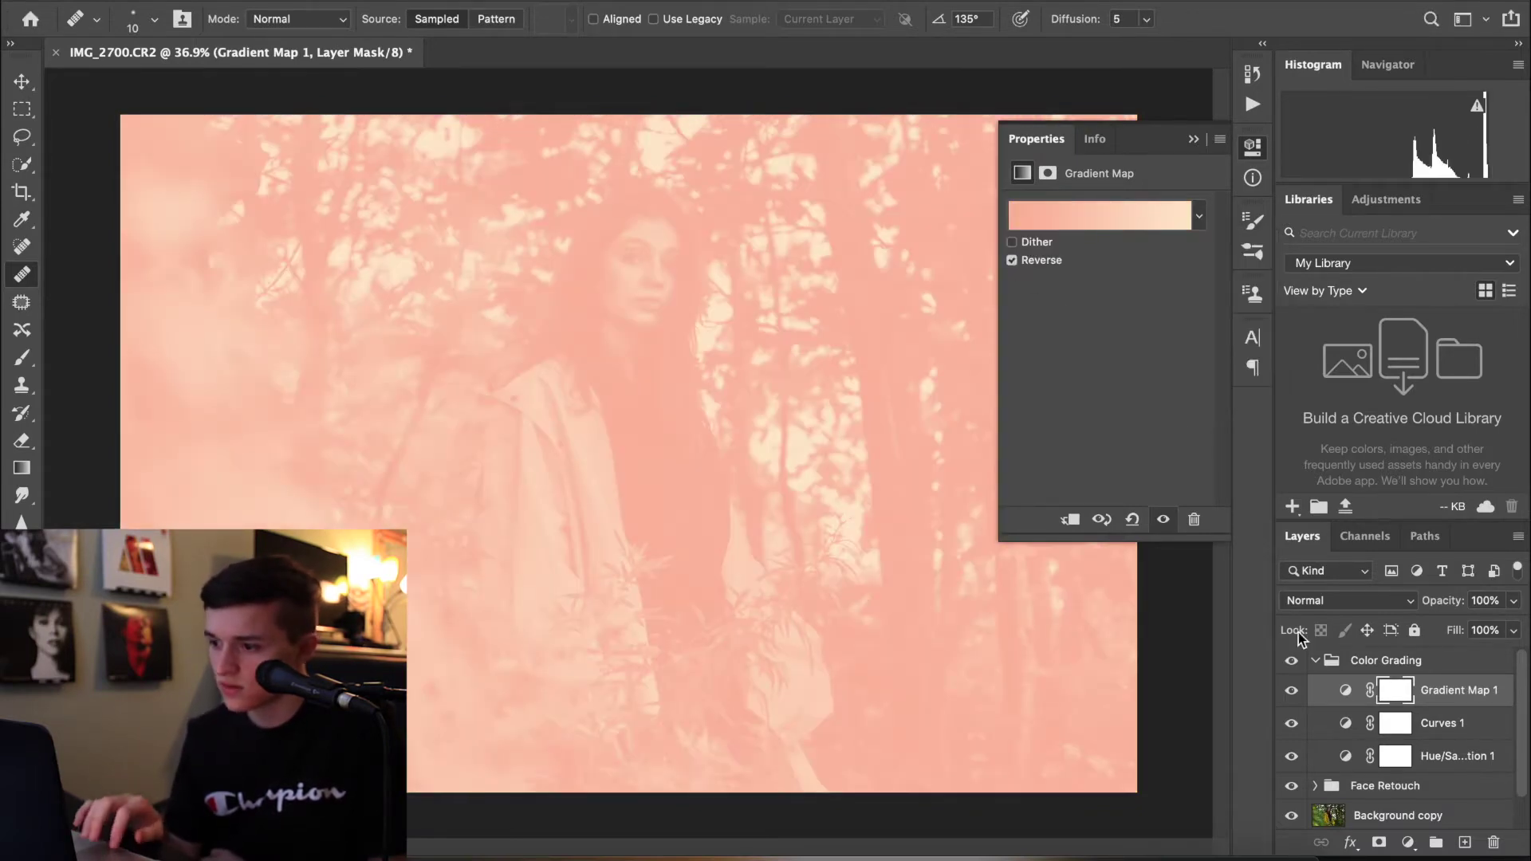
Blend the Gradient Map 1 layer in Overlay mode at 12% opacity
{"action": "left_click", "coordinate": [1410, 603]}
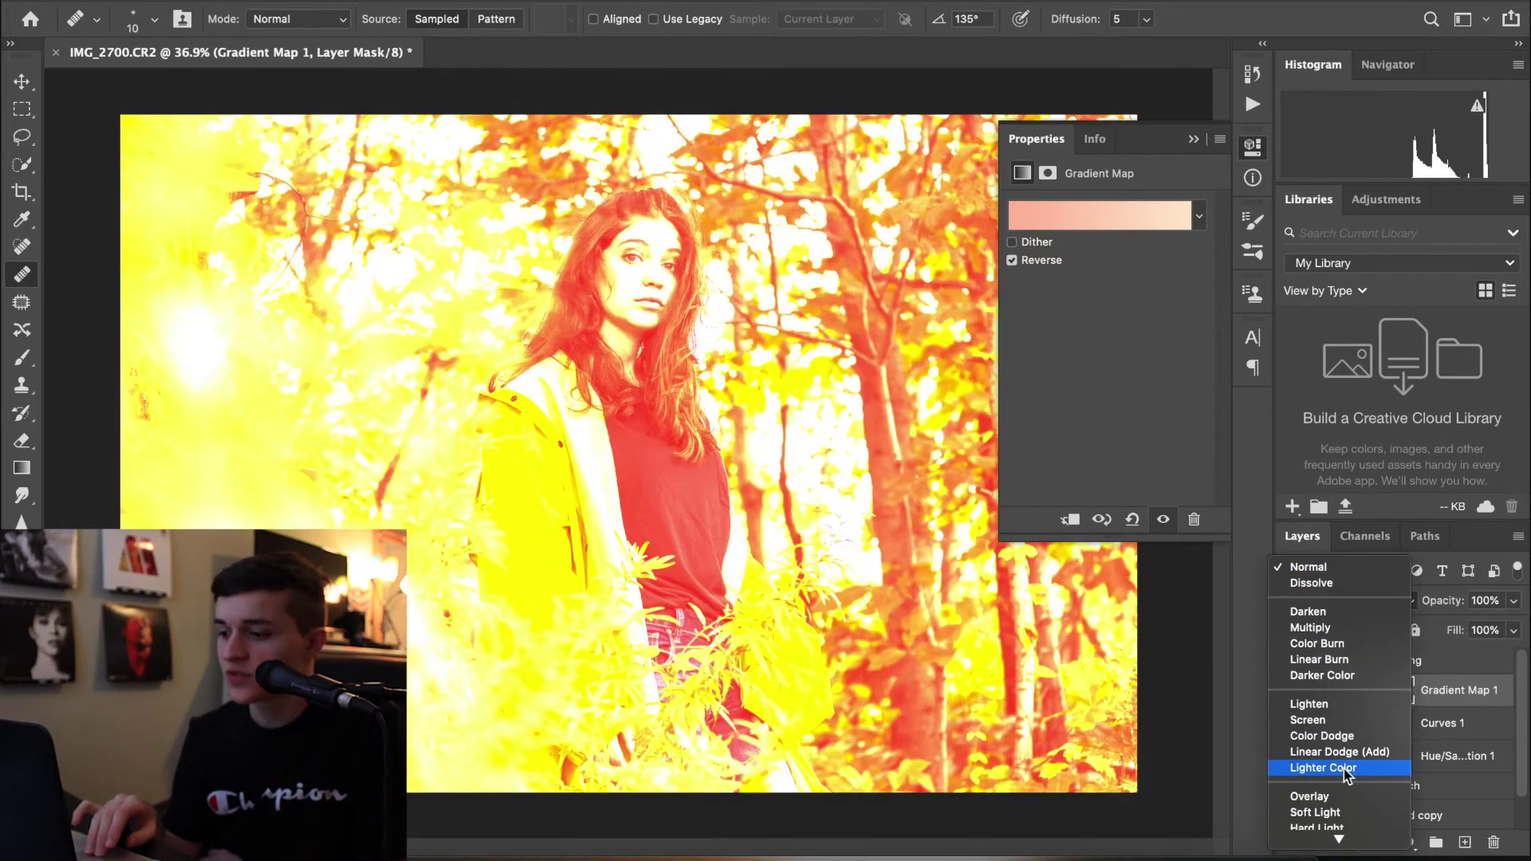
{"action": "scroll", "coordinate": [1346, 773], "scroll_direction": "down", "scroll_amount": 1}
{"action": "left_click", "coordinate": [1340, 782]}
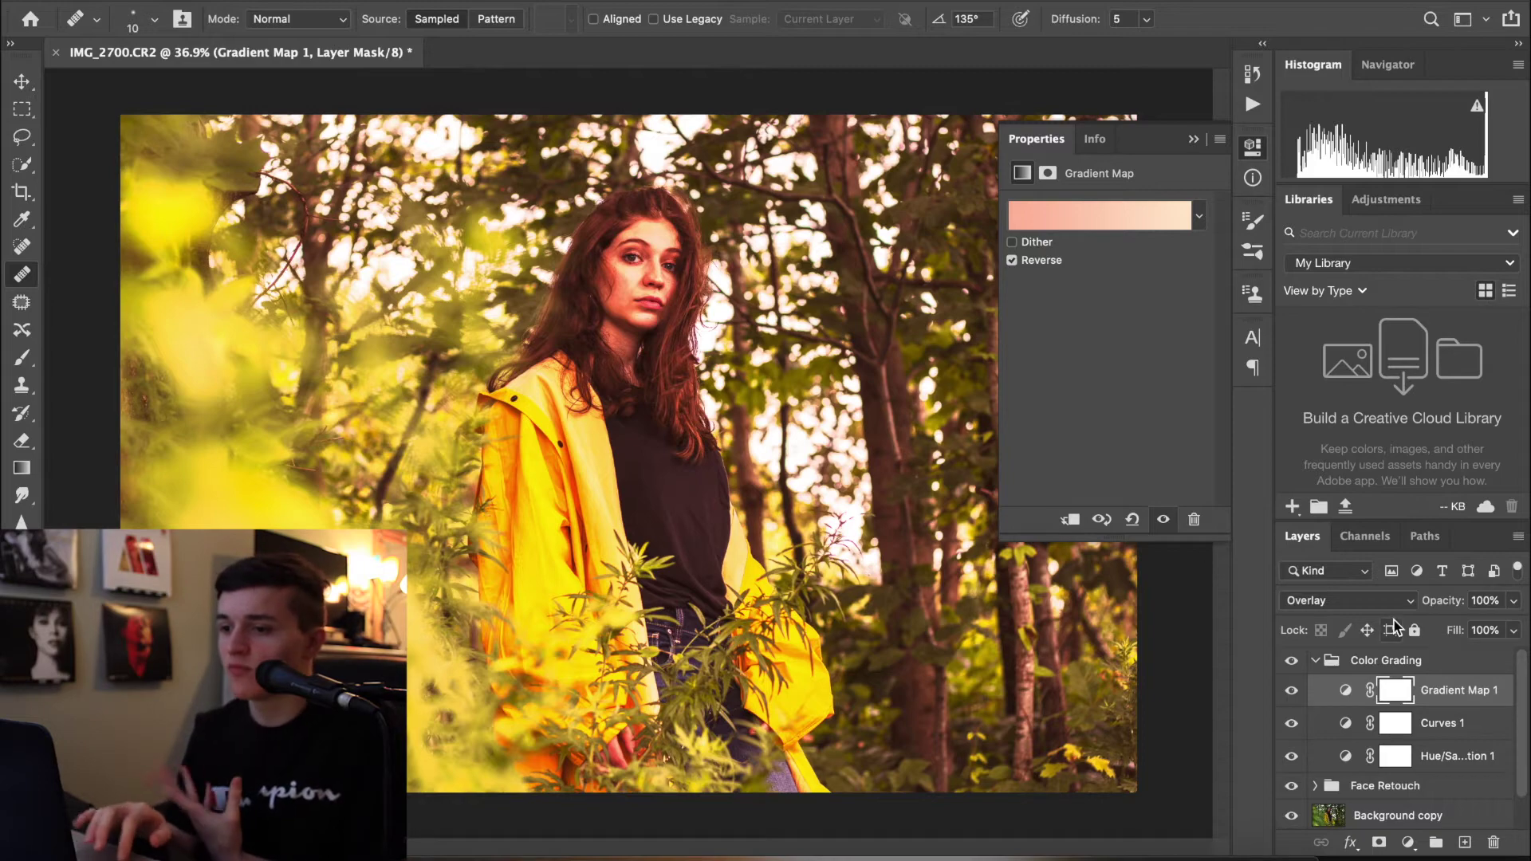
{"action": "left_click", "coordinate": [1513, 601]}
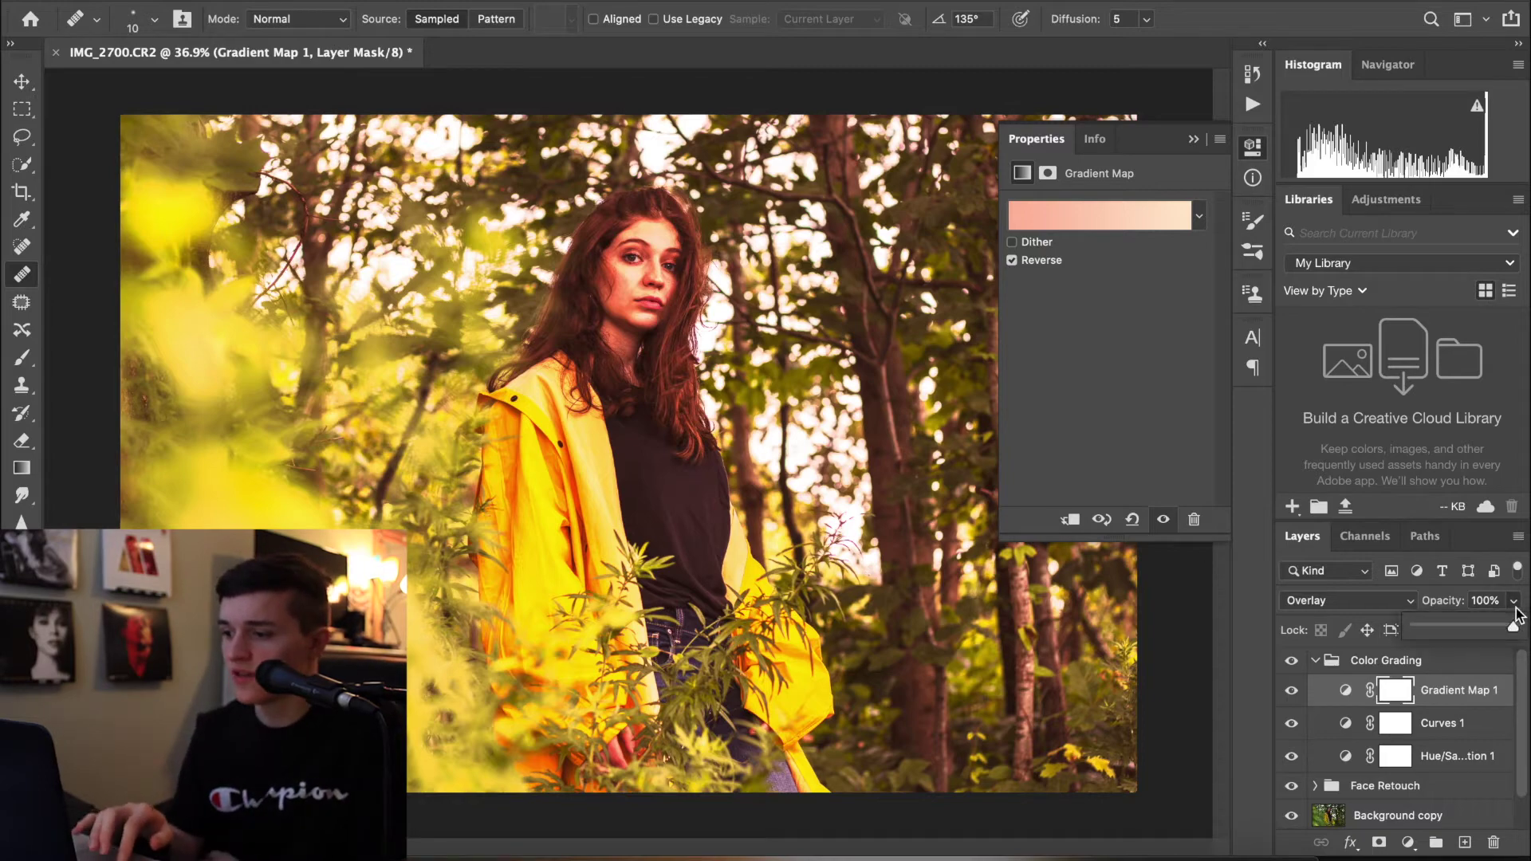
{"action": "left_click", "coordinate": [1424, 626]}
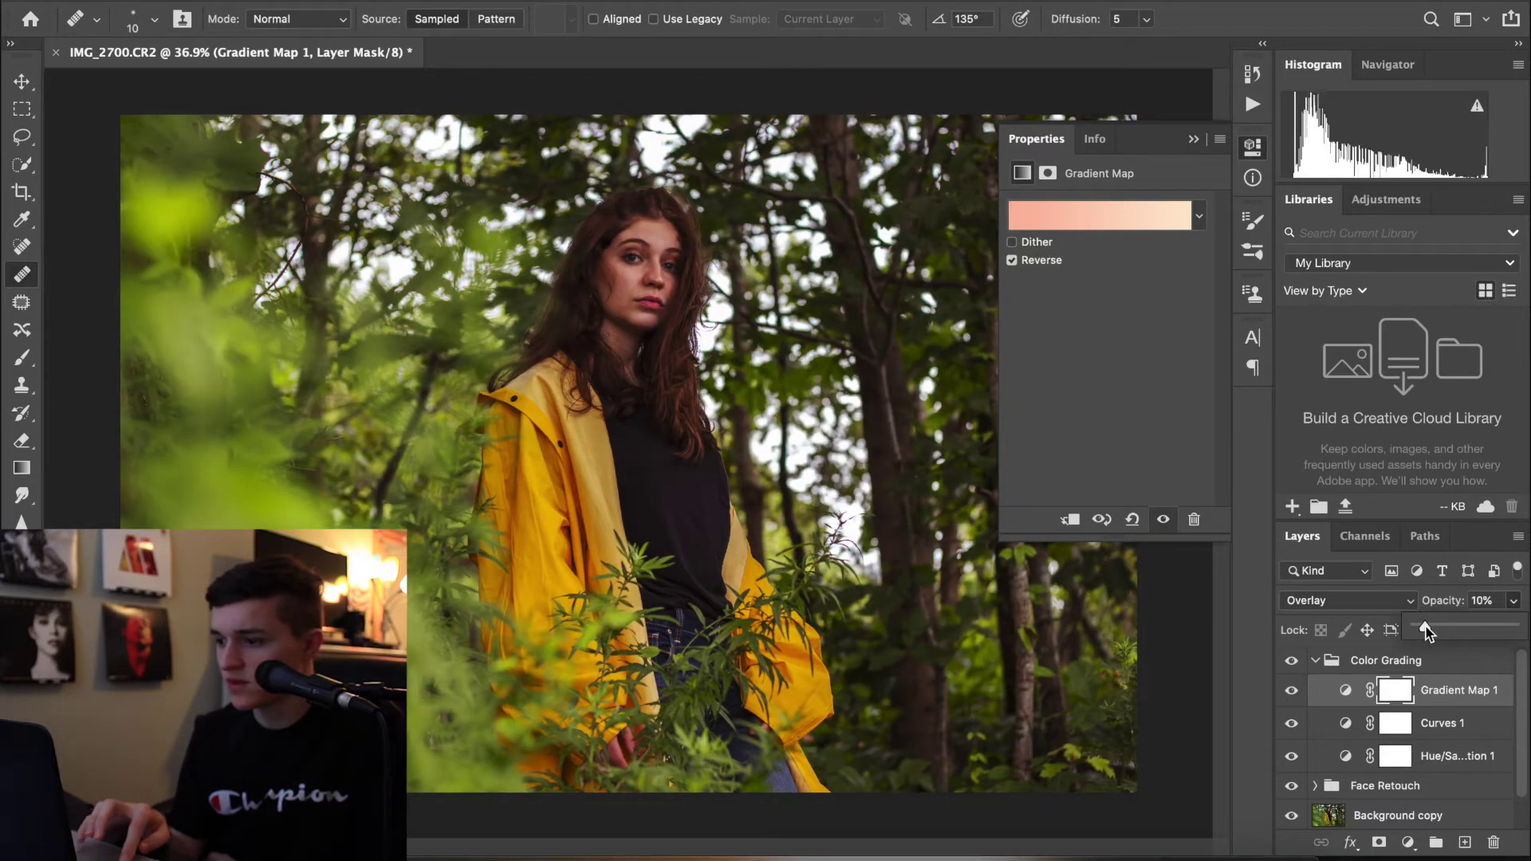
{"action": "left_click_drag", "start_coordinate": [1427, 627], "coordinate": [1428, 627]}
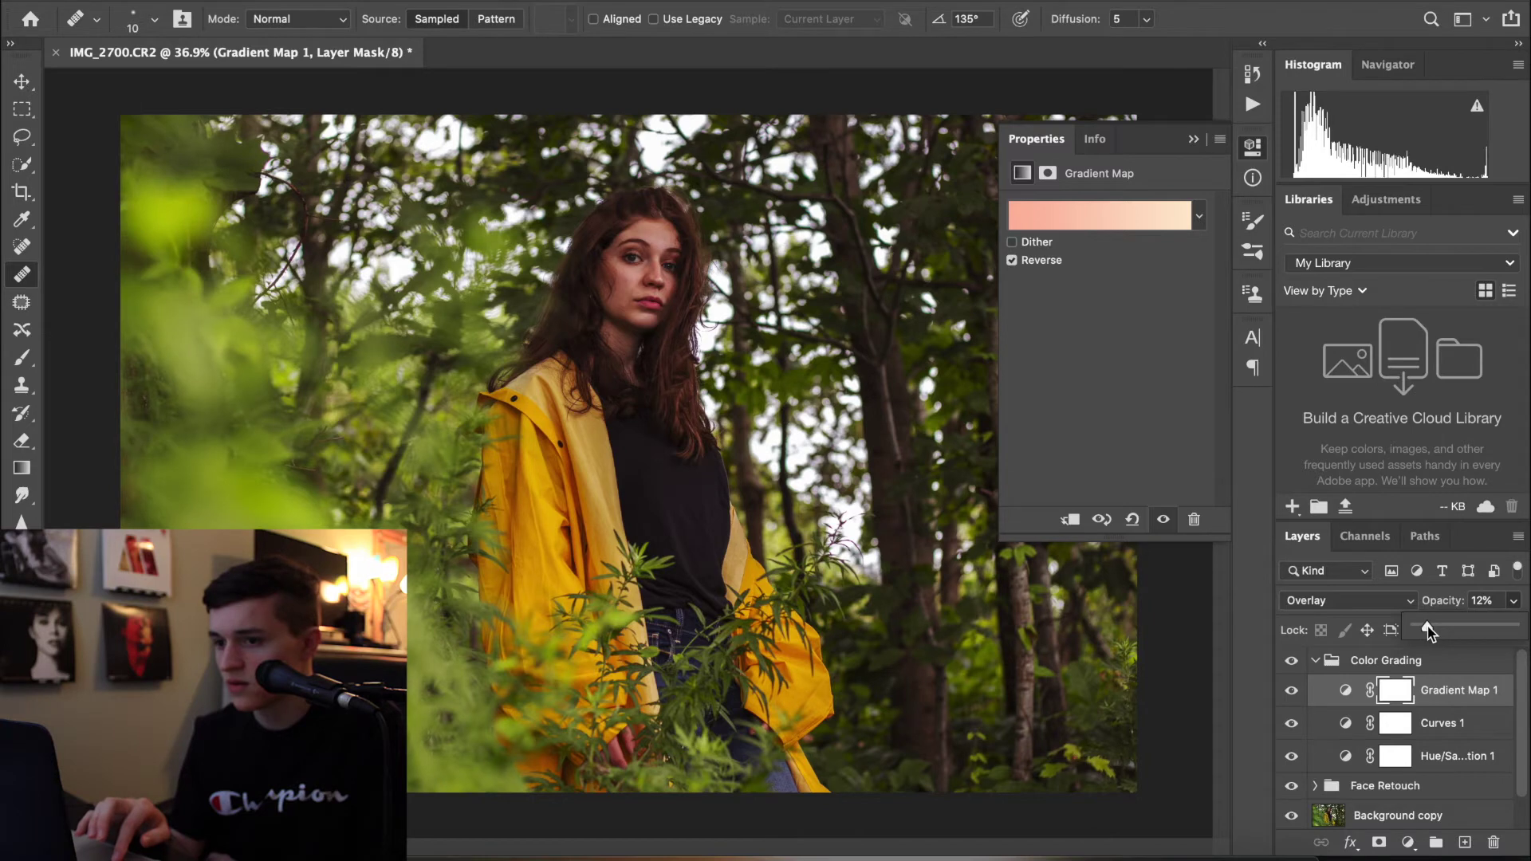
Compare the portrait with and without the Gradient Map layer, and with and without the whole Color Grading group
{"action": "left_click", "coordinate": [1292, 691]}
{"action": "left_click", "coordinate": [1292, 691]}
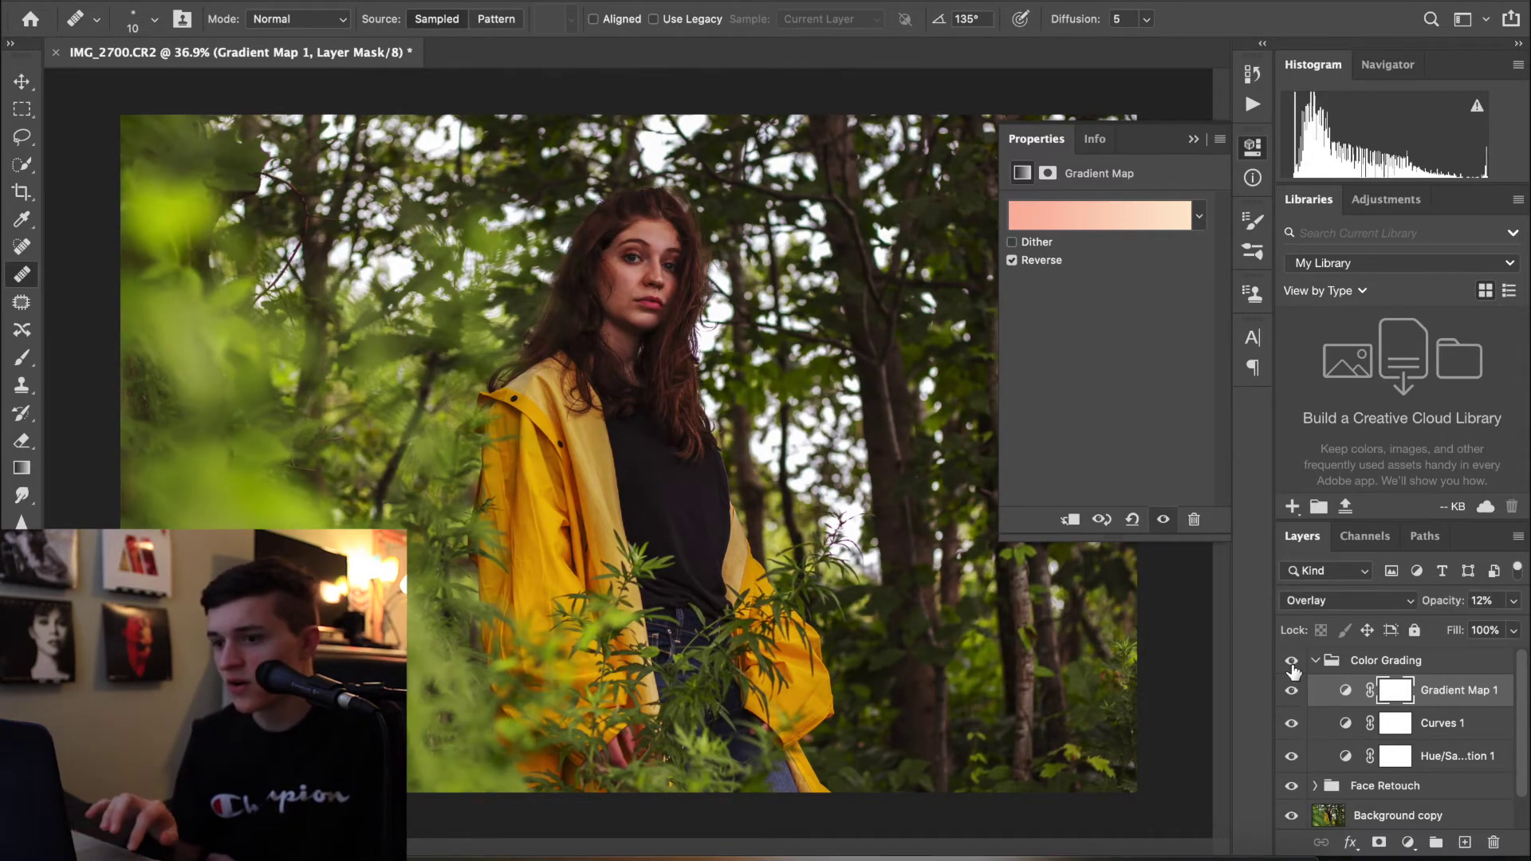
{"action": "left_click", "coordinate": [1292, 662]}
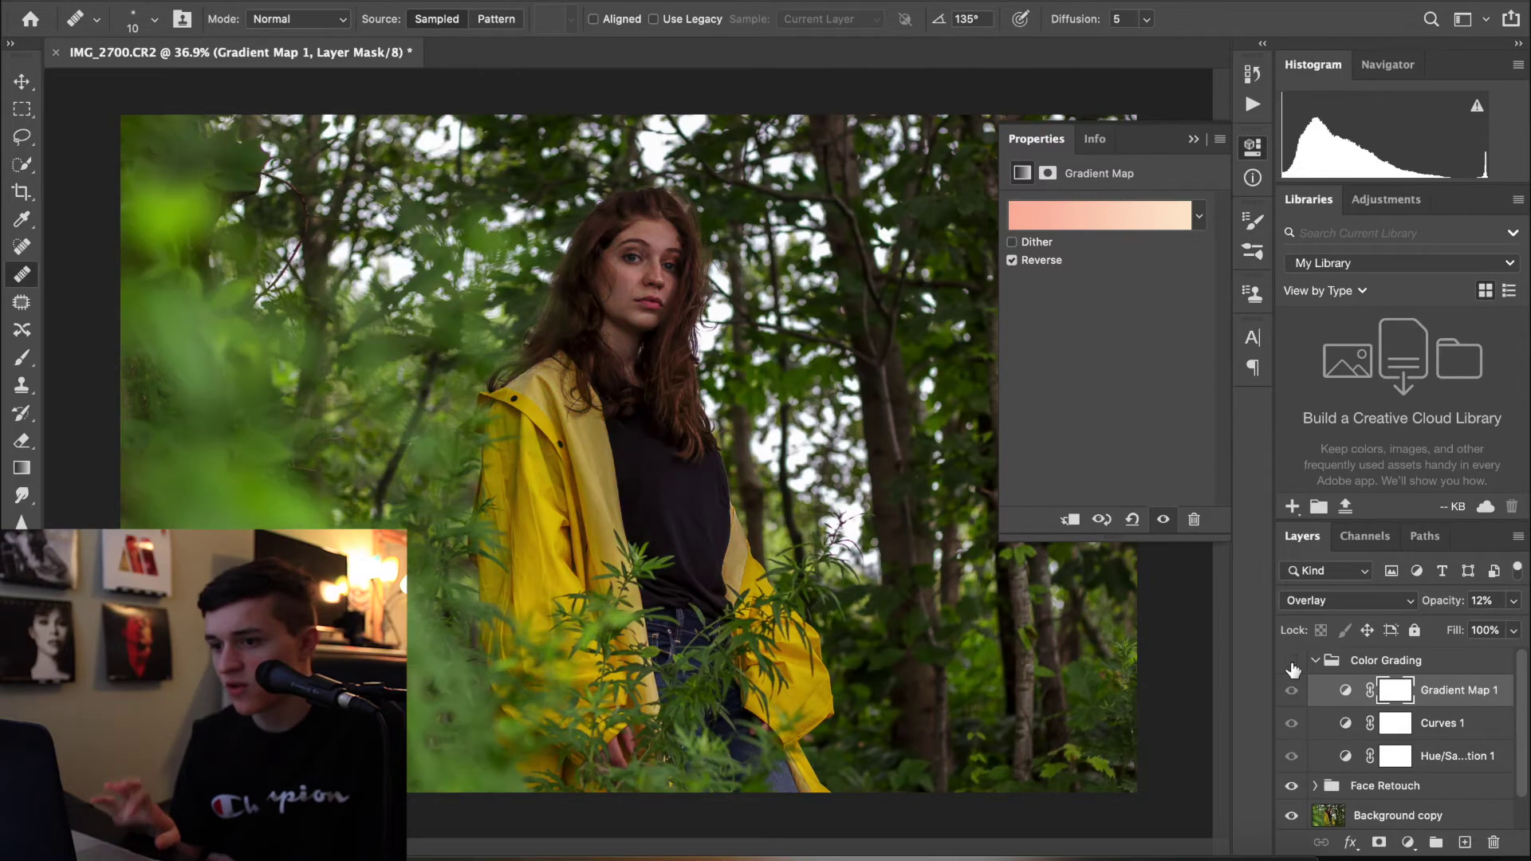
{"action": "left_click", "coordinate": [1292, 662]}
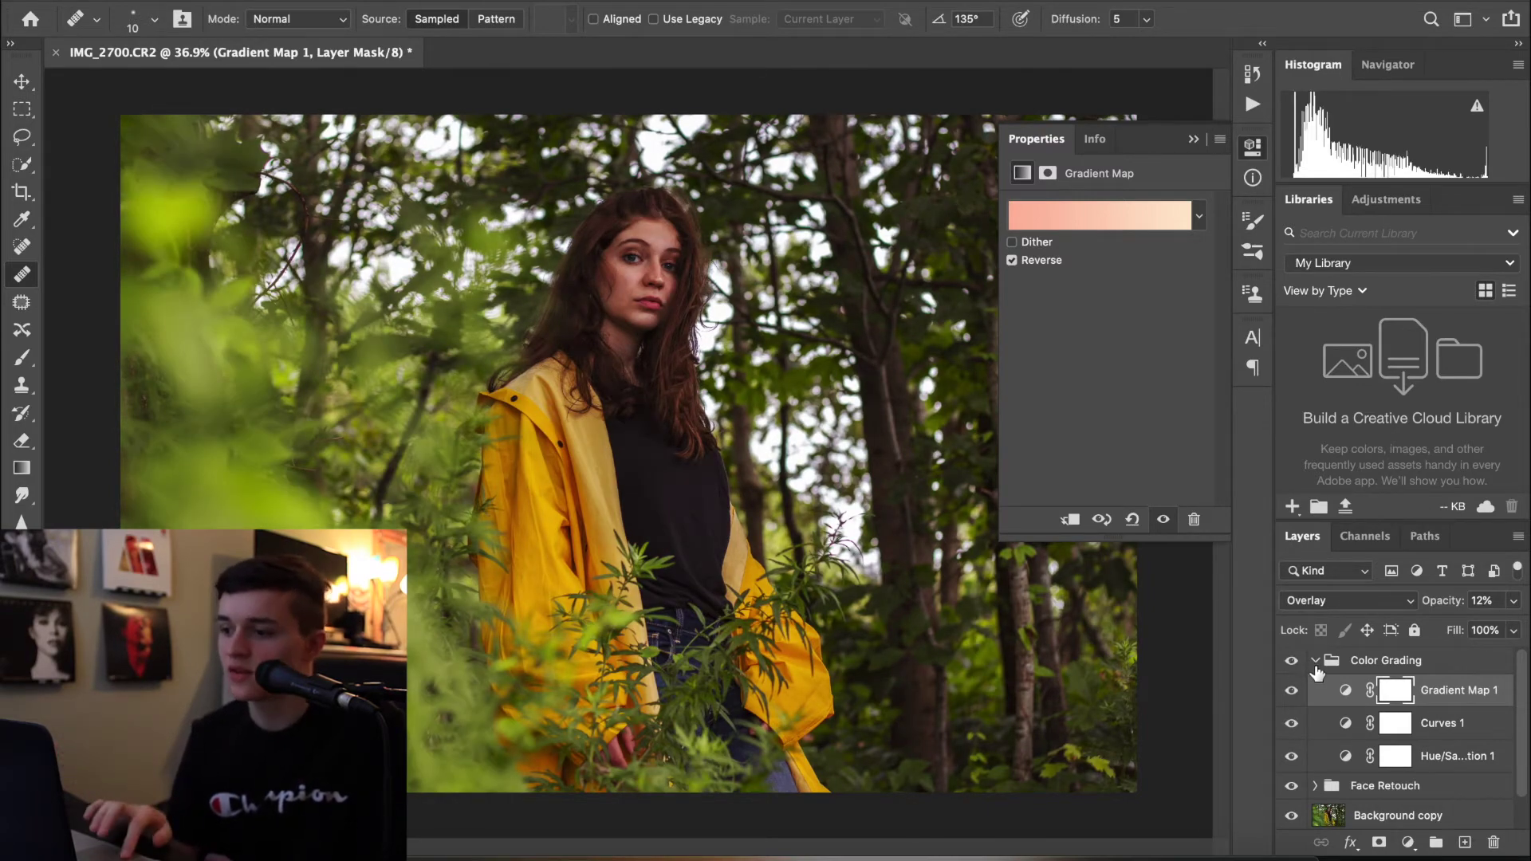
Add a Black & White adjustment layer at the top of the Color Grading group with the default layer settings
{"action": "left_click", "coordinate": [1351, 671]}
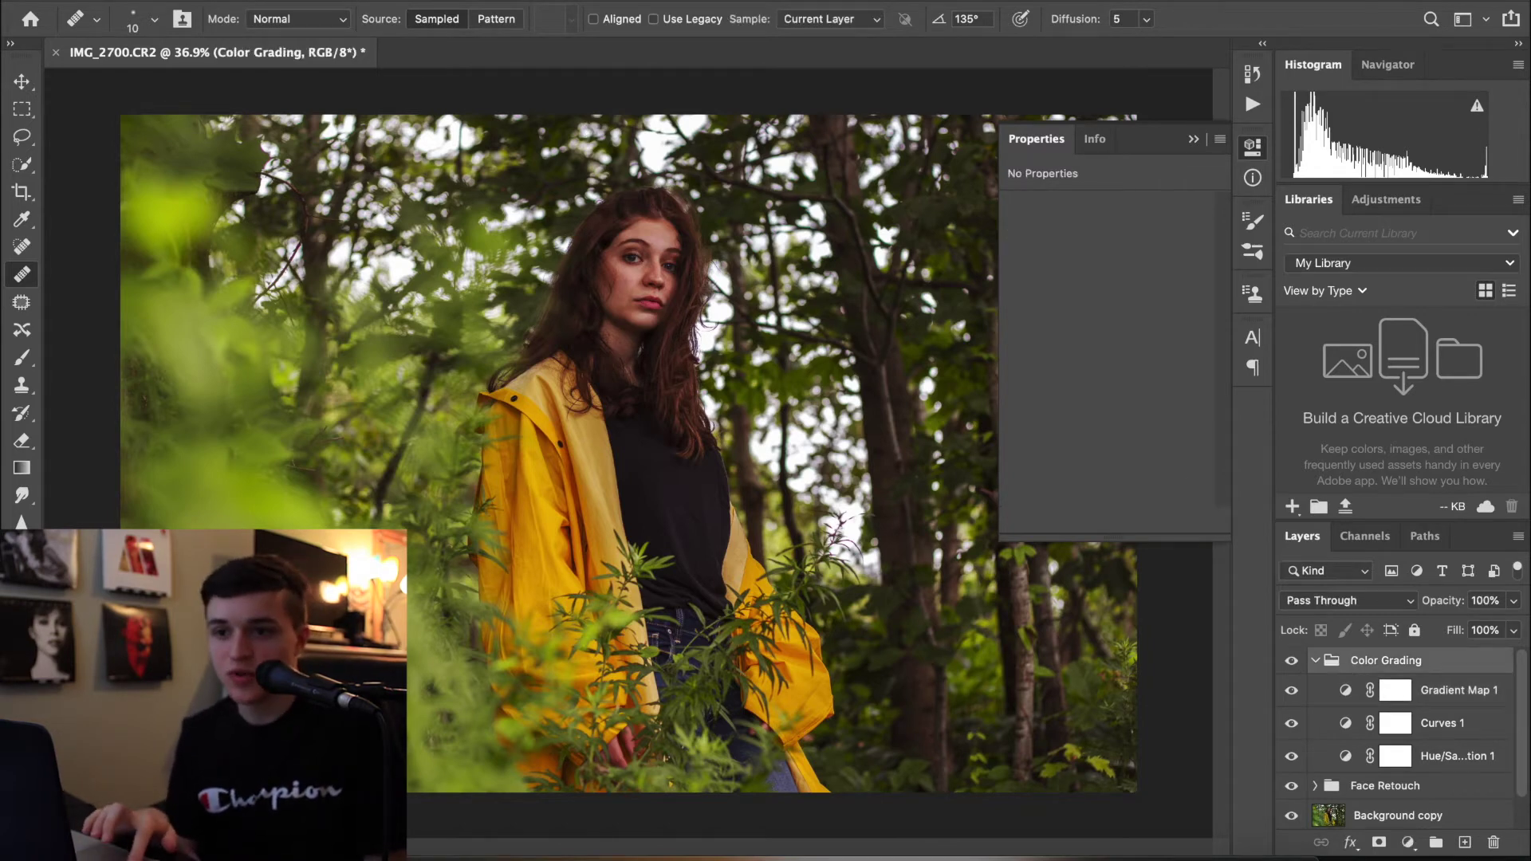
{"action": "left_click", "coordinate": [260, 1]}
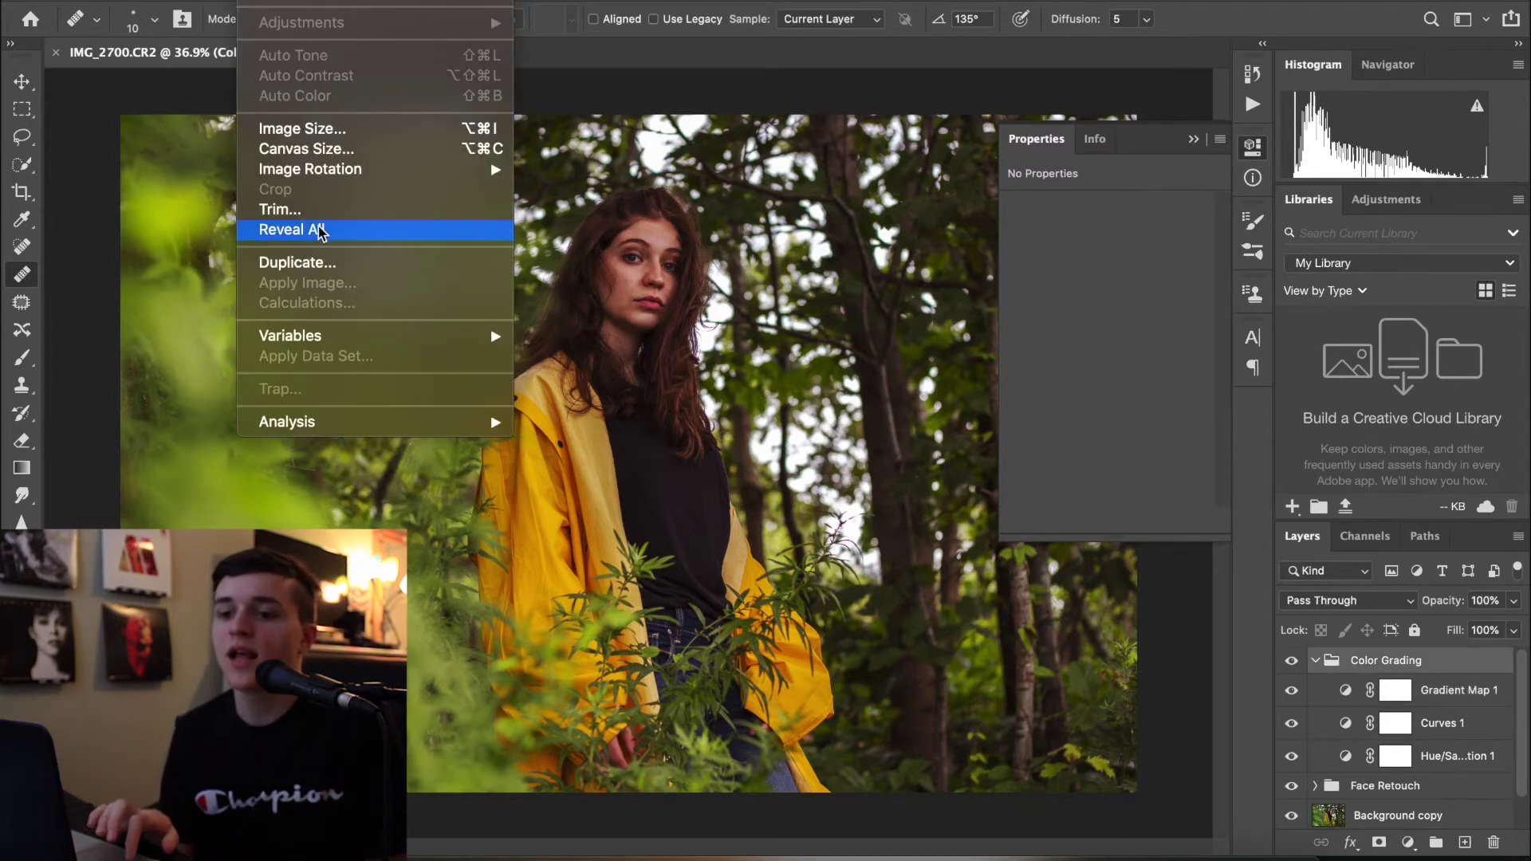
{"action": "mouse_move", "coordinate": [322, 1]}
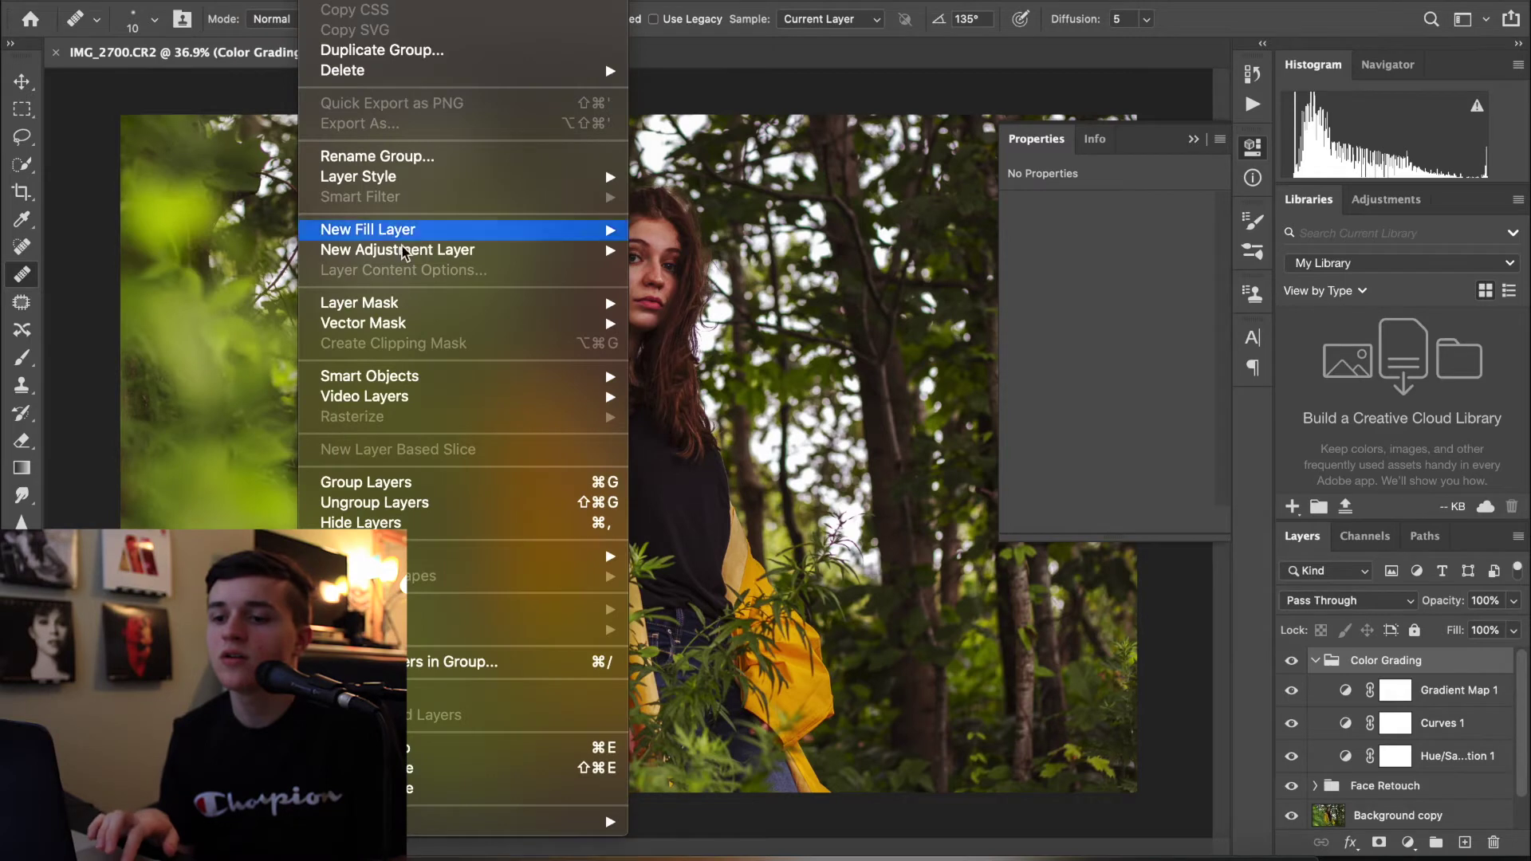
{"action": "mouse_move", "coordinate": [411, 254]}
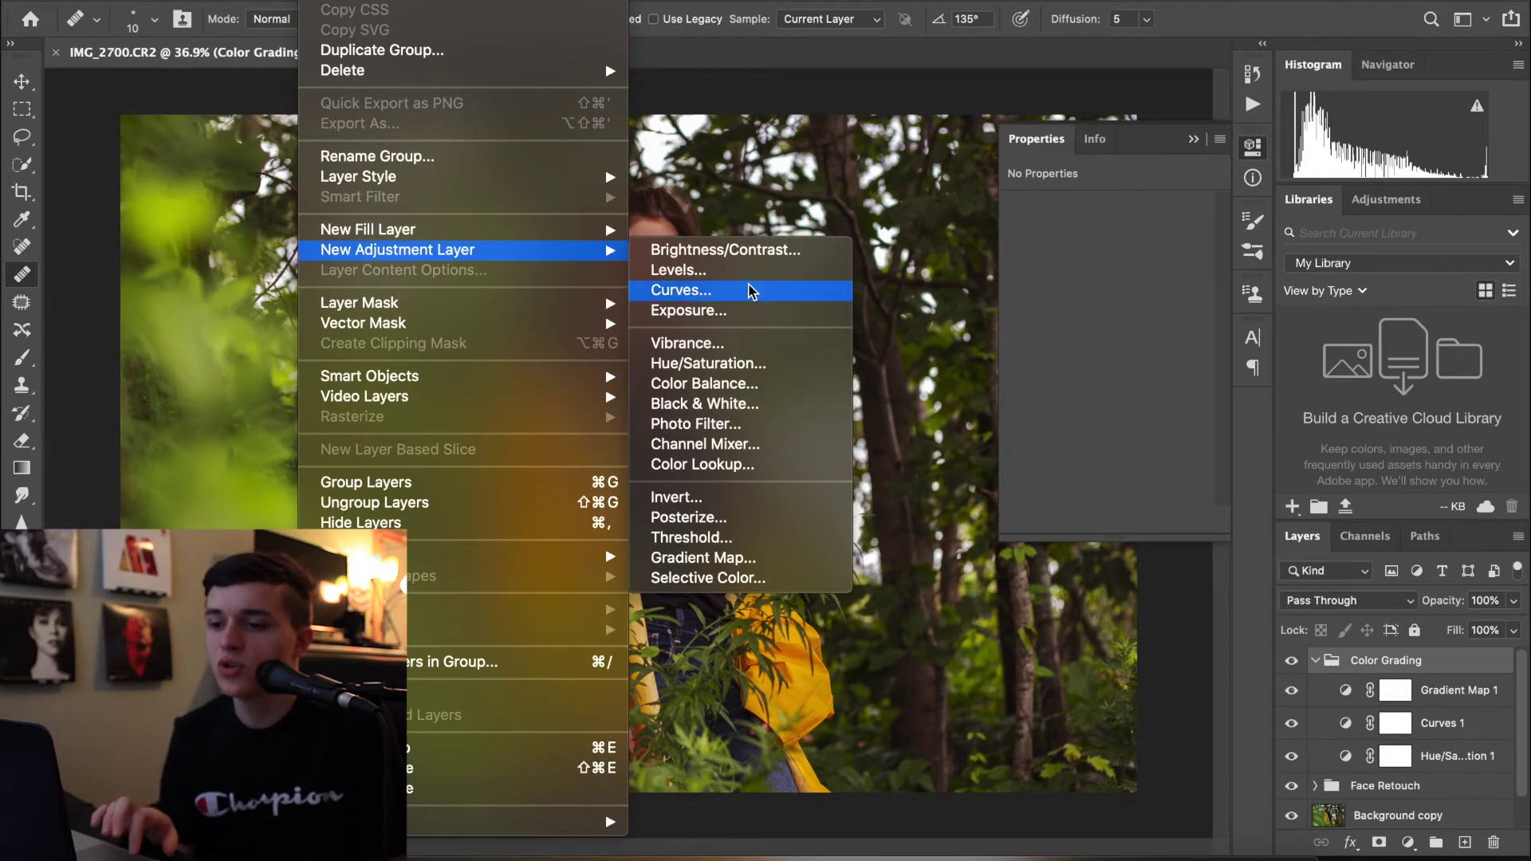
{"action": "left_click", "coordinate": [742, 403]}
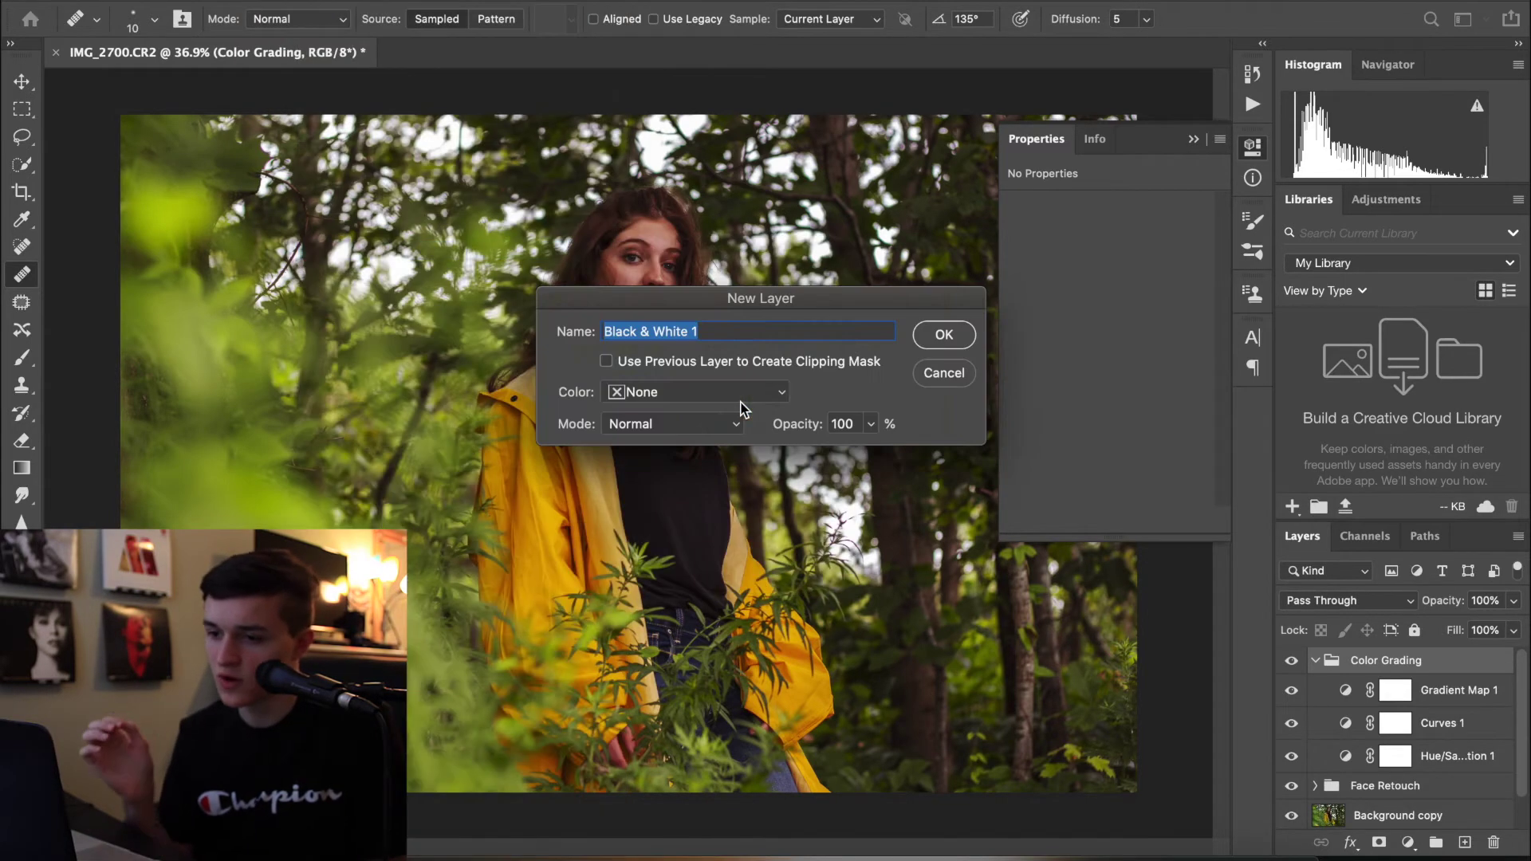
{"action": "left_click", "coordinate": [964, 329]}
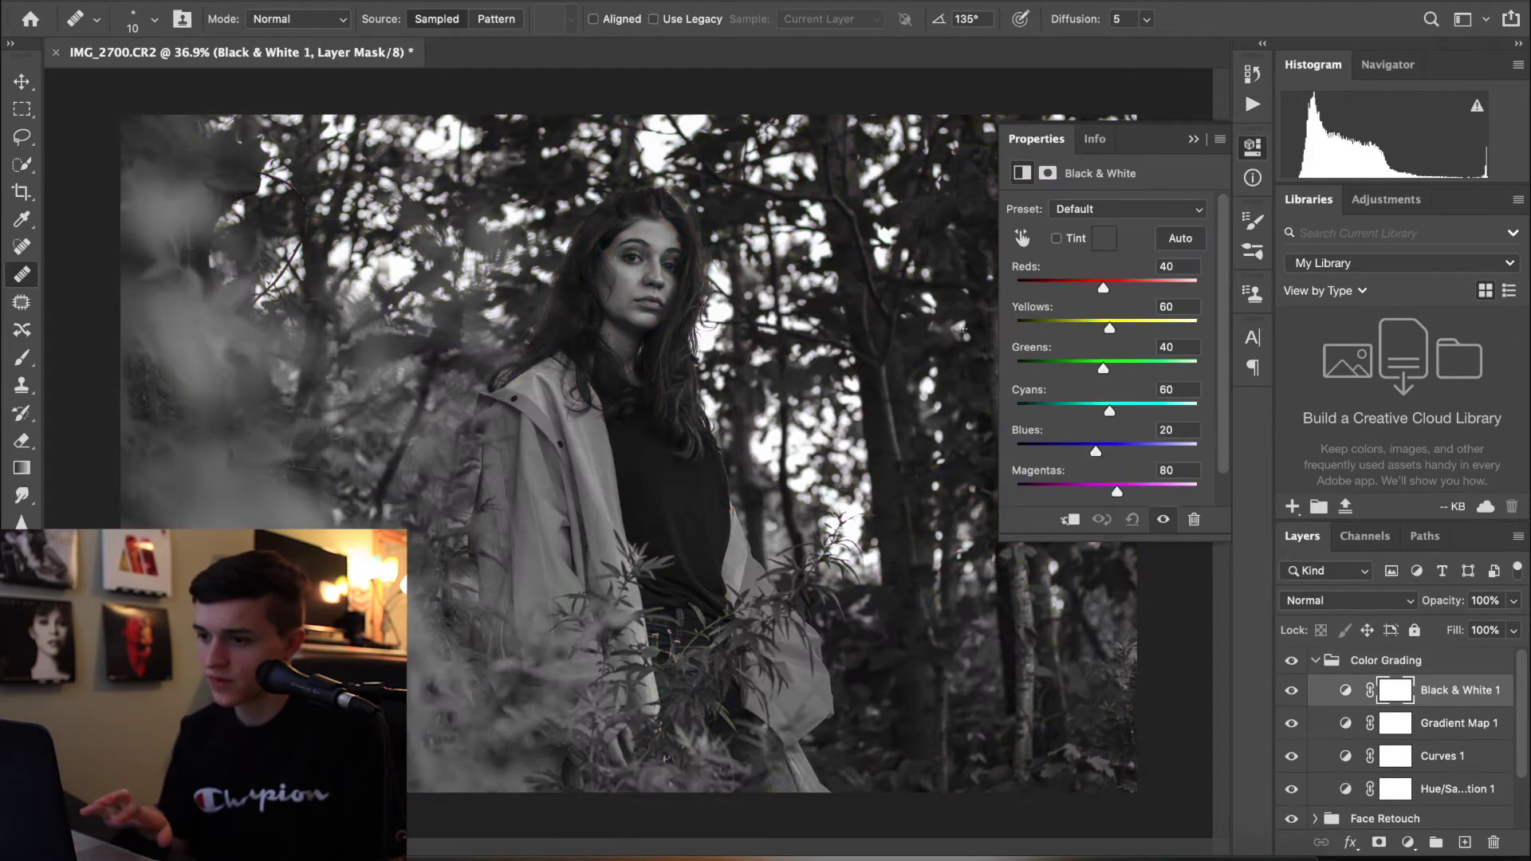
Enable the tint on the Black & White adjustment and set Reds to 21 and Yellows to 15
{"action": "left_click", "coordinate": [1056, 239]}
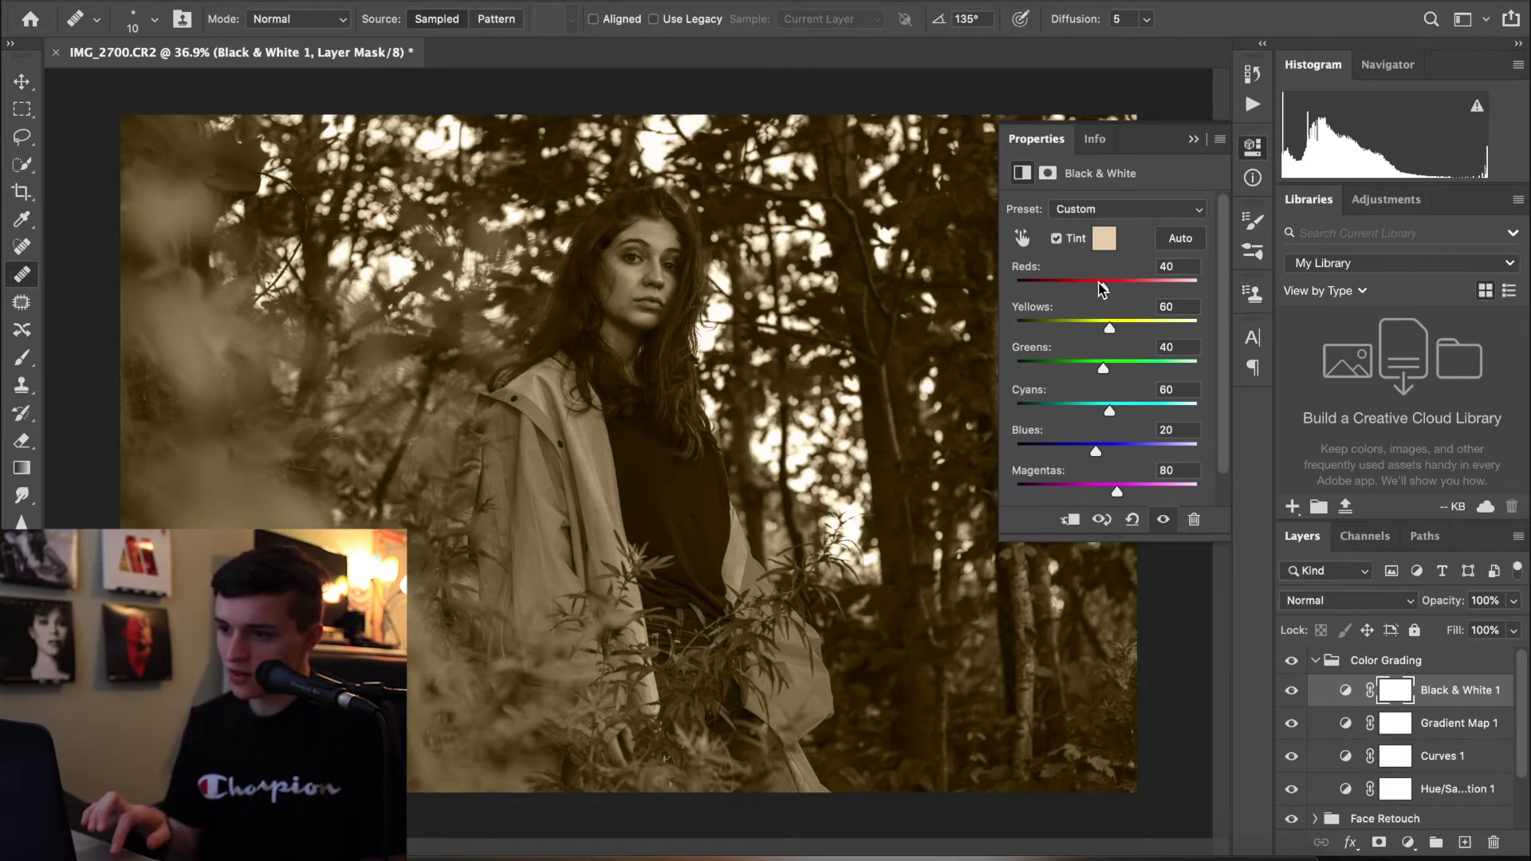
{"action": "mouse_move", "coordinate": [1104, 291]}
{"action": "left_mouse_down"}
{"action": "mouse_move", "coordinate": [1128, 295]}
{"action": "mouse_move", "coordinate": [1091, 289]}
{"action": "left_mouse_up"}
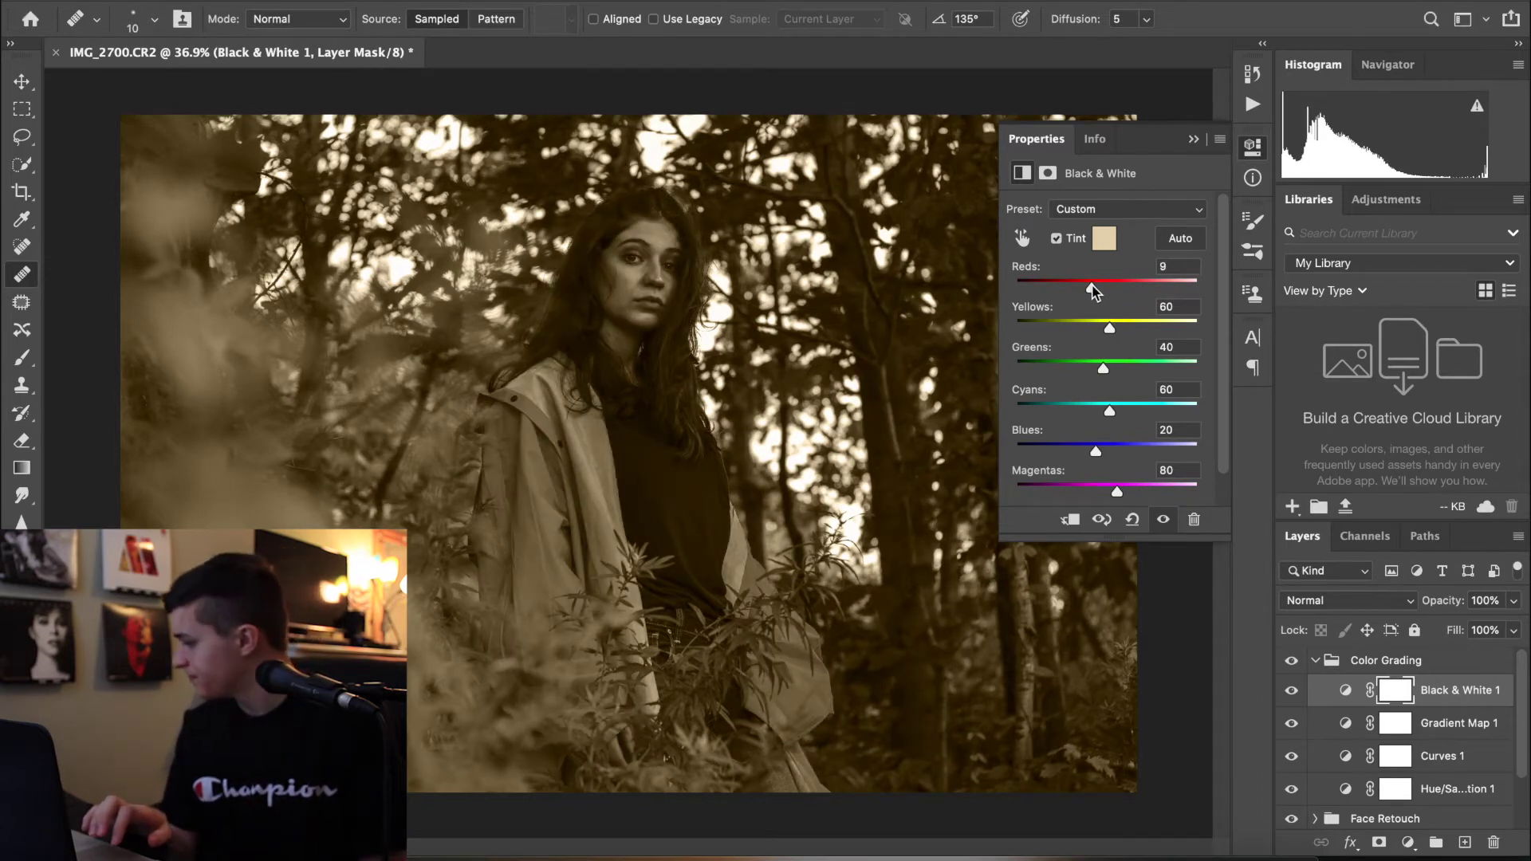
{"action": "left_click_drag", "start_coordinate": [1092, 288], "coordinate": [1097, 289]}
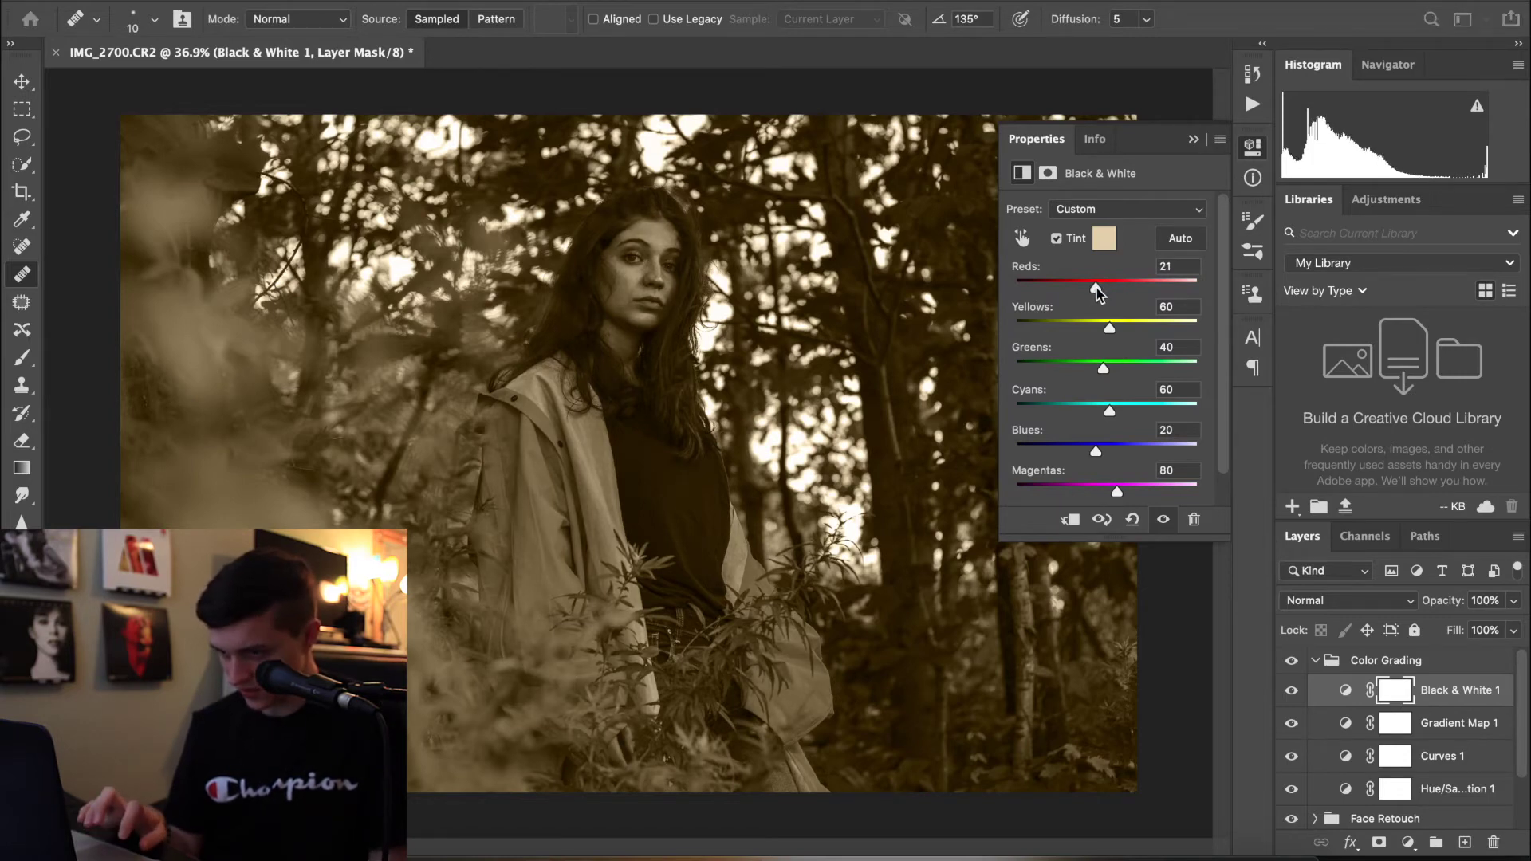
{"action": "left_click", "coordinate": [1110, 329]}
{"action": "left_click_drag", "start_coordinate": [1109, 328], "coordinate": [1093, 330]}
Blend the Black & White 1 layer in Soft Light mode at 22% opacity
{"action": "left_click", "coordinate": [1350, 605]}
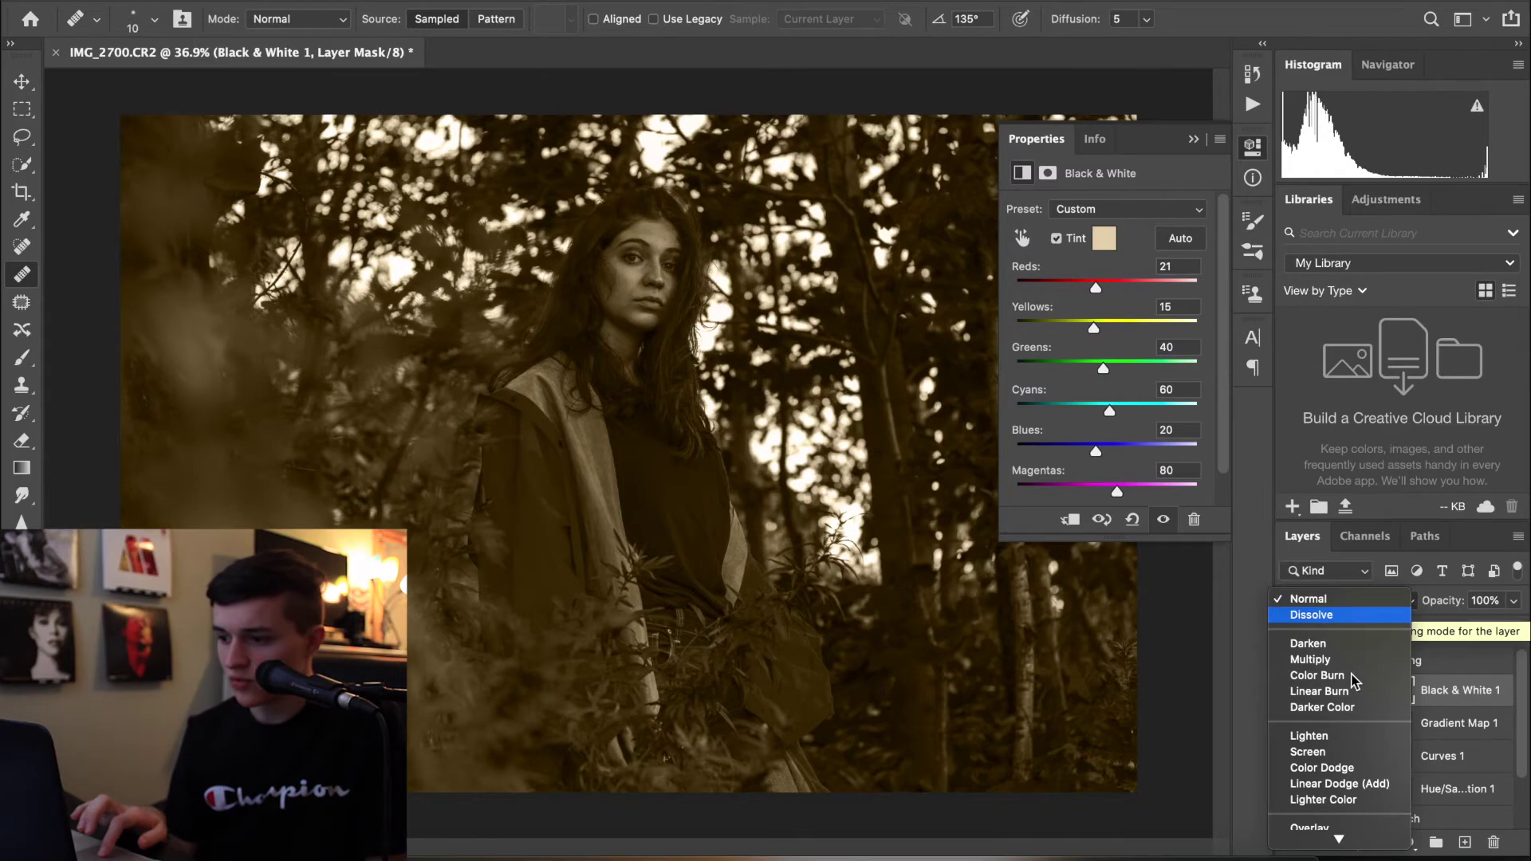
{"action": "scroll", "coordinate": [1341, 740], "scroll_direction": "down", "scroll_amount": 5}
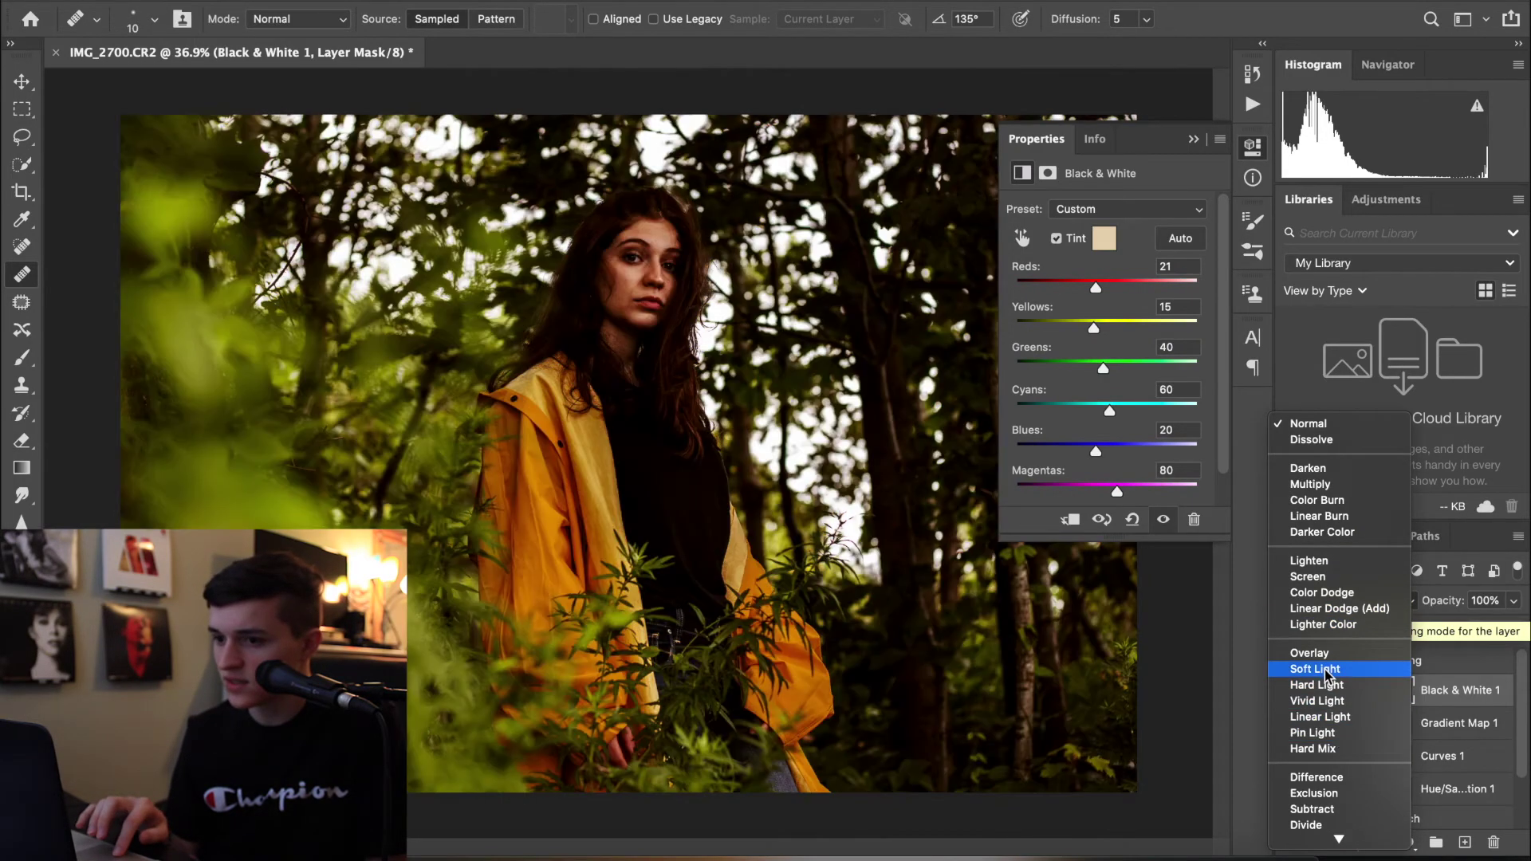
{"action": "left_click", "coordinate": [1324, 670]}
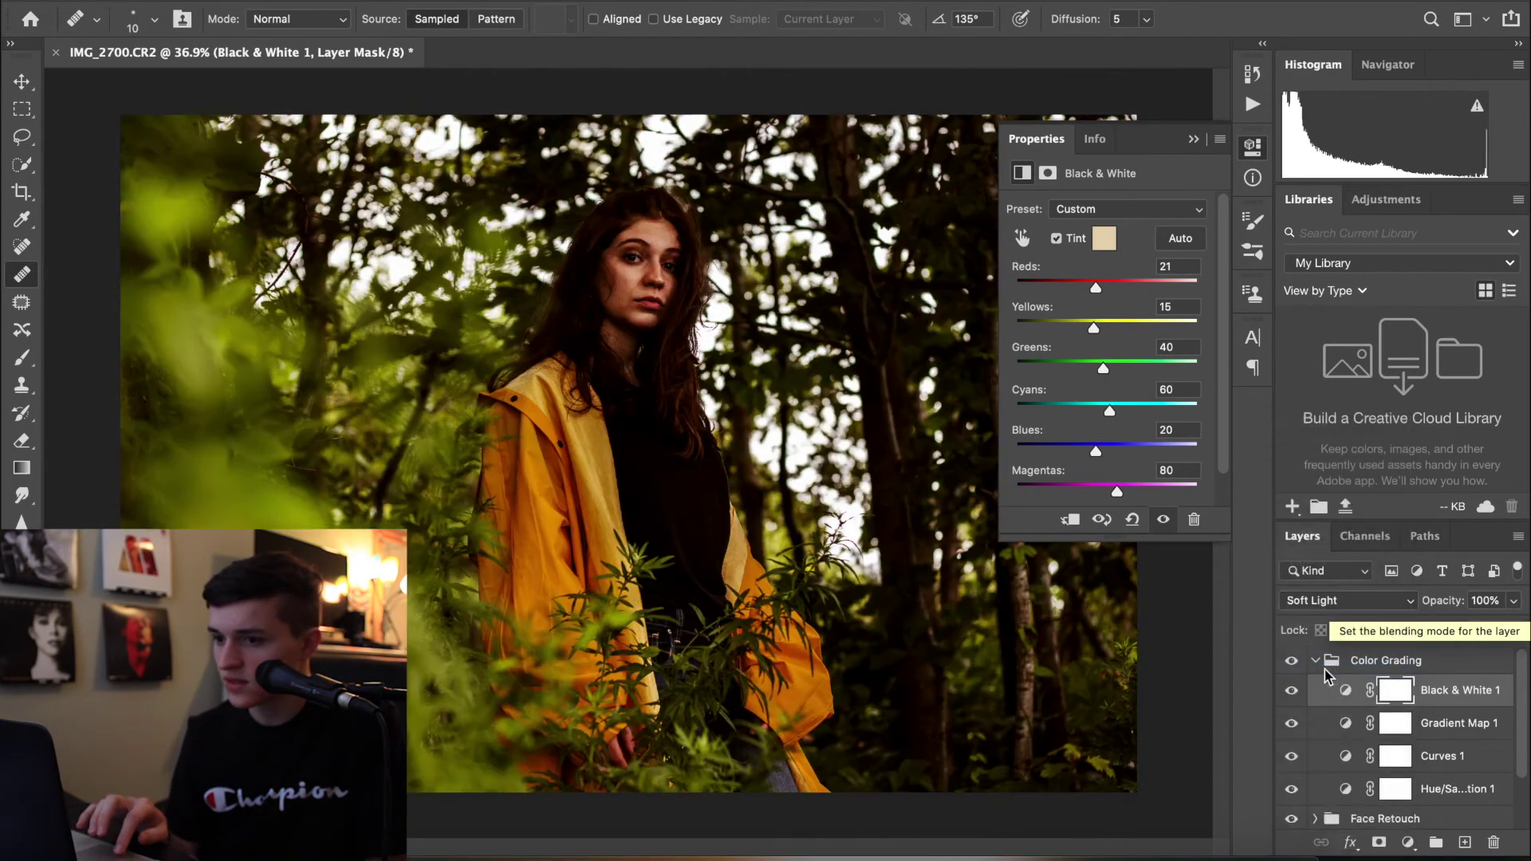
{"action": "left_click", "coordinate": [1514, 602]}
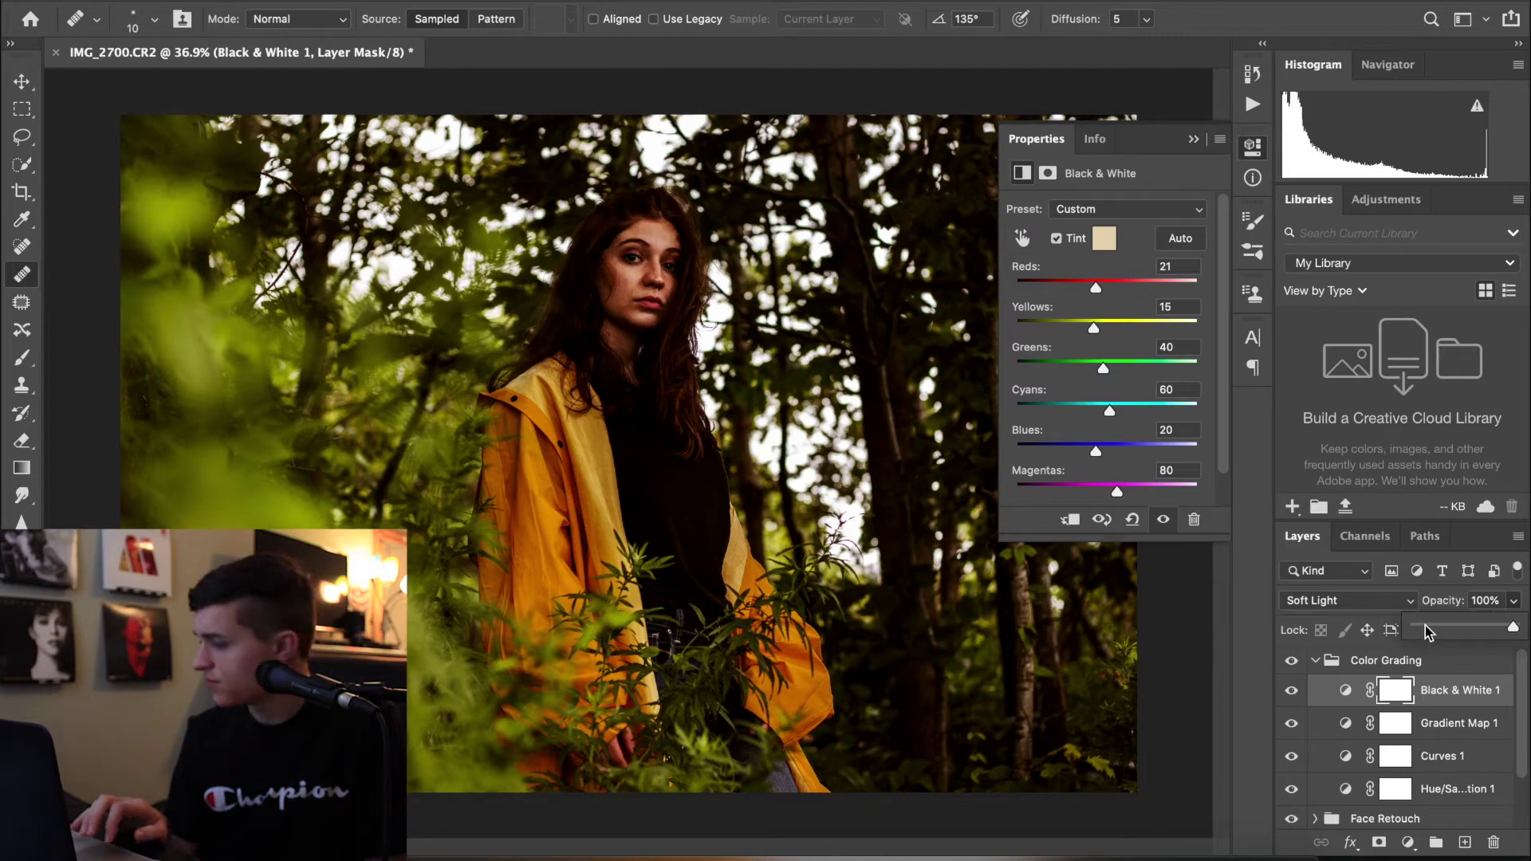
{"action": "left_click", "coordinate": [1426, 627]}
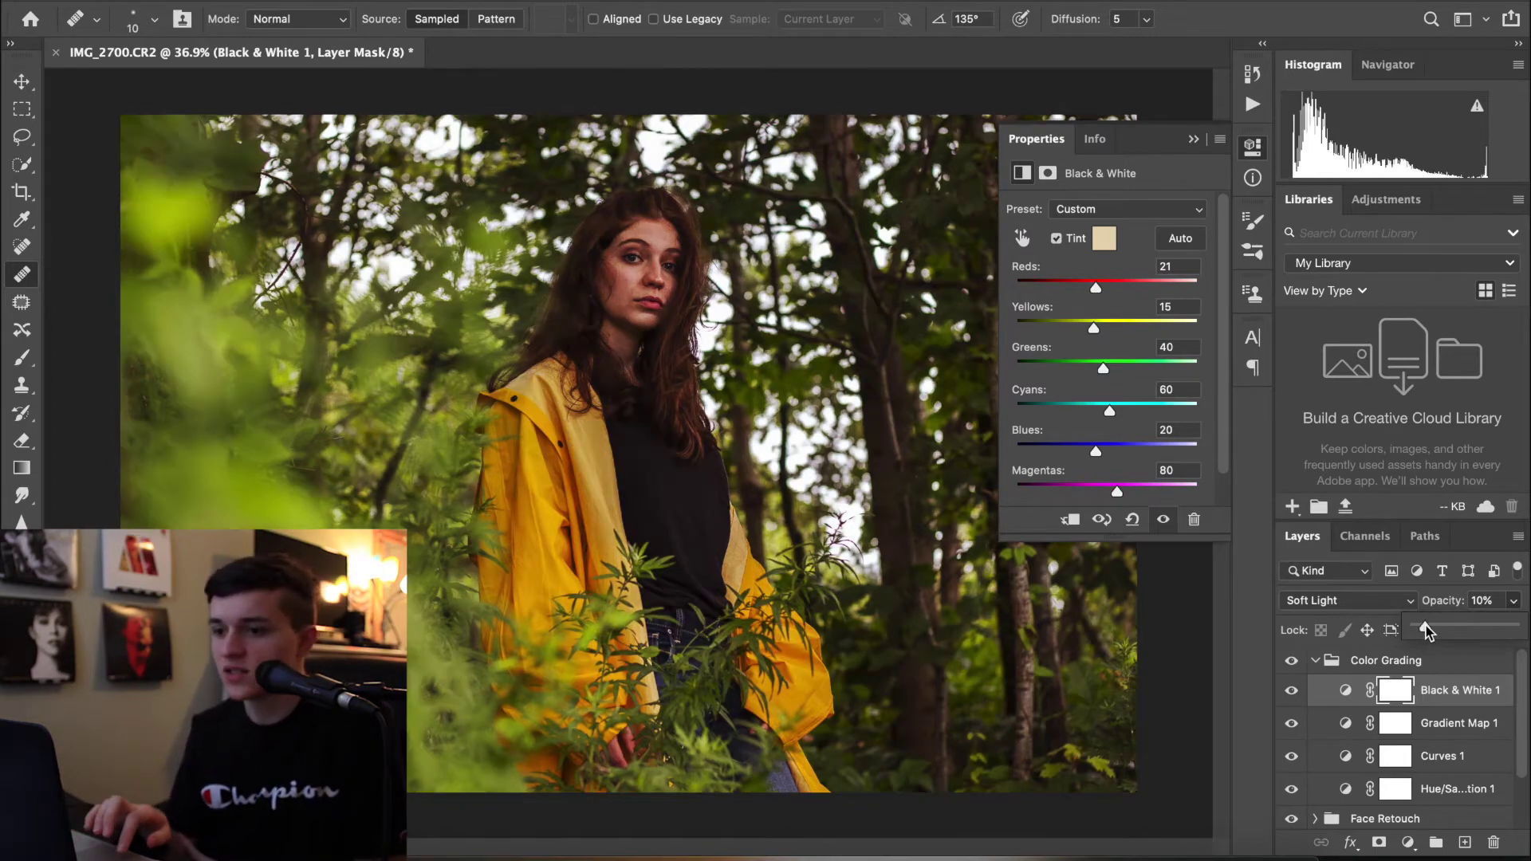
{"action": "left_click_drag", "start_coordinate": [1435, 628], "coordinate": [1437, 627]}
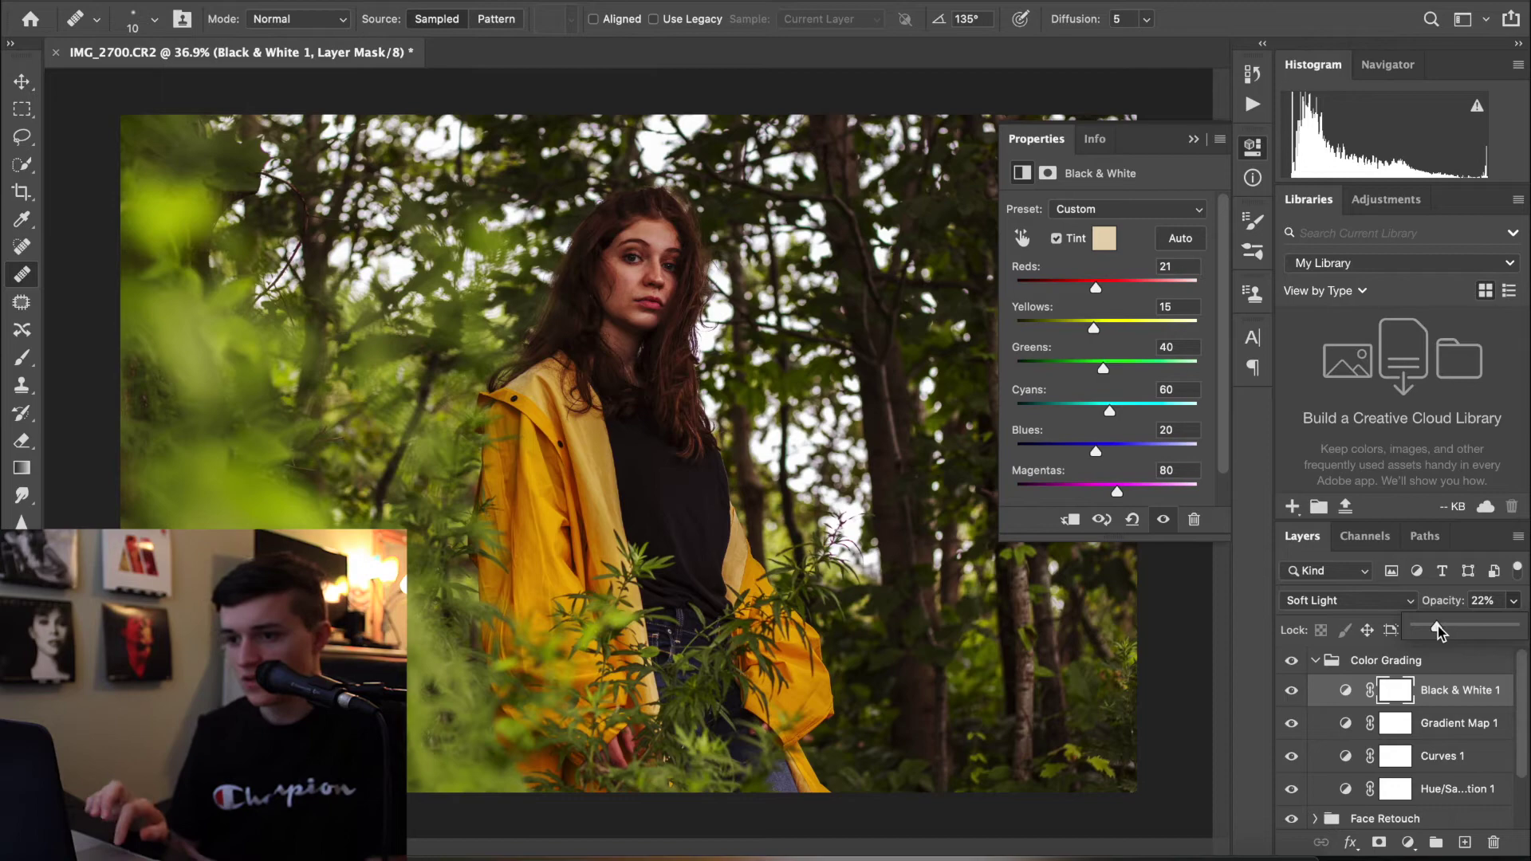
{"action": "left_click", "coordinate": [1194, 139]}
Examine the graded portrait up close and as a whole, comparing it with and without the Color Grading group
{"action": "scroll", "coordinate": [723, 181], "scroll_direction": "down", "scroll_amount": 3}
{"action": "scroll", "coordinate": [724, 180], "scroll_direction": "up", "scroll_amount": 3}
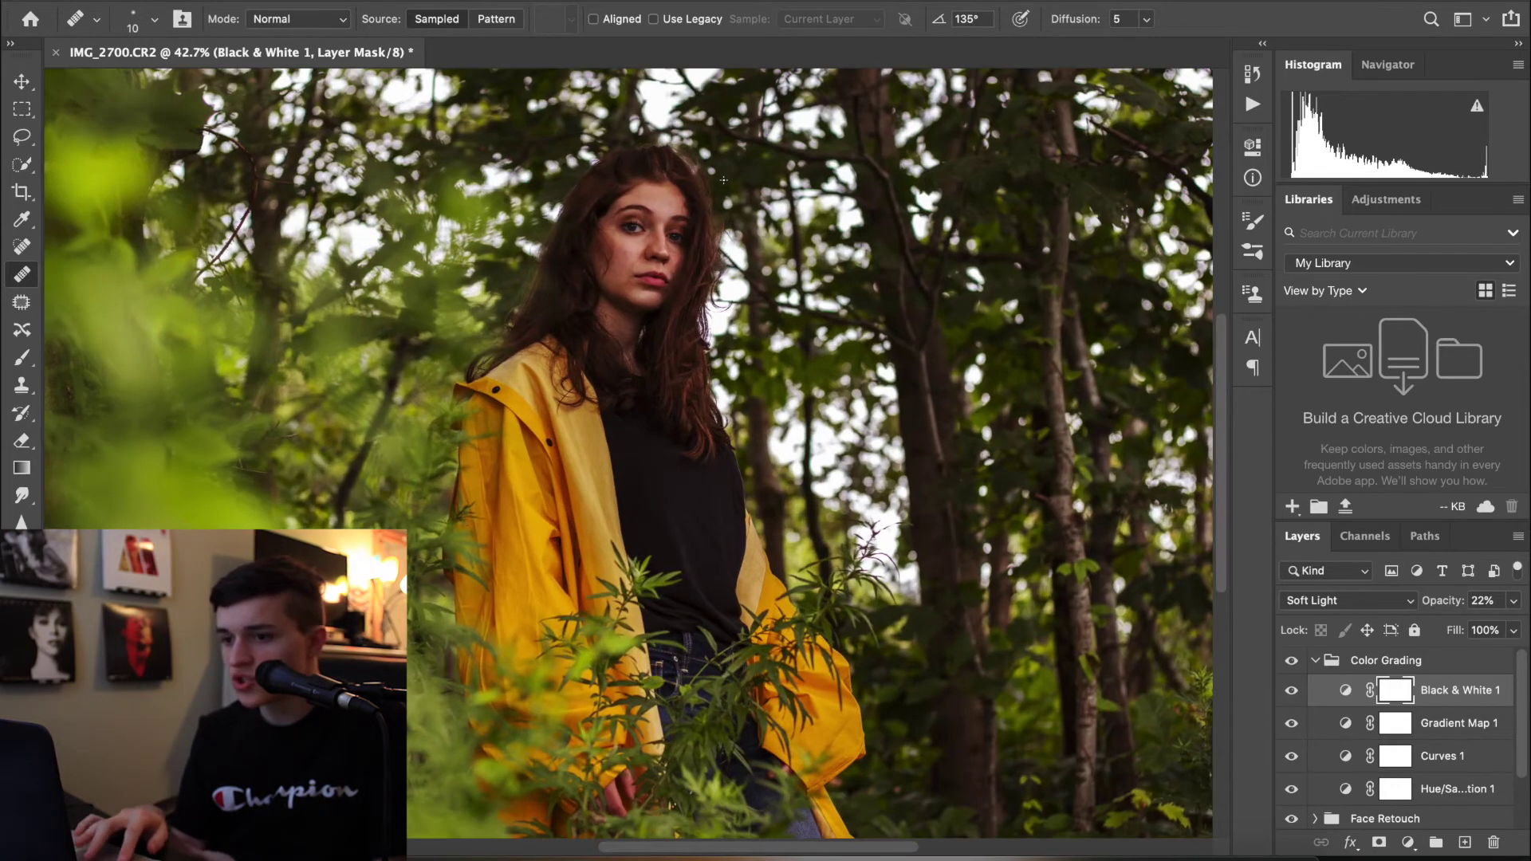
{"action": "scroll", "coordinate": [724, 181], "scroll_direction": "down", "scroll_amount": 1}
{"action": "scroll", "coordinate": [1378, 789], "scroll_direction": "down", "scroll_amount": 2}
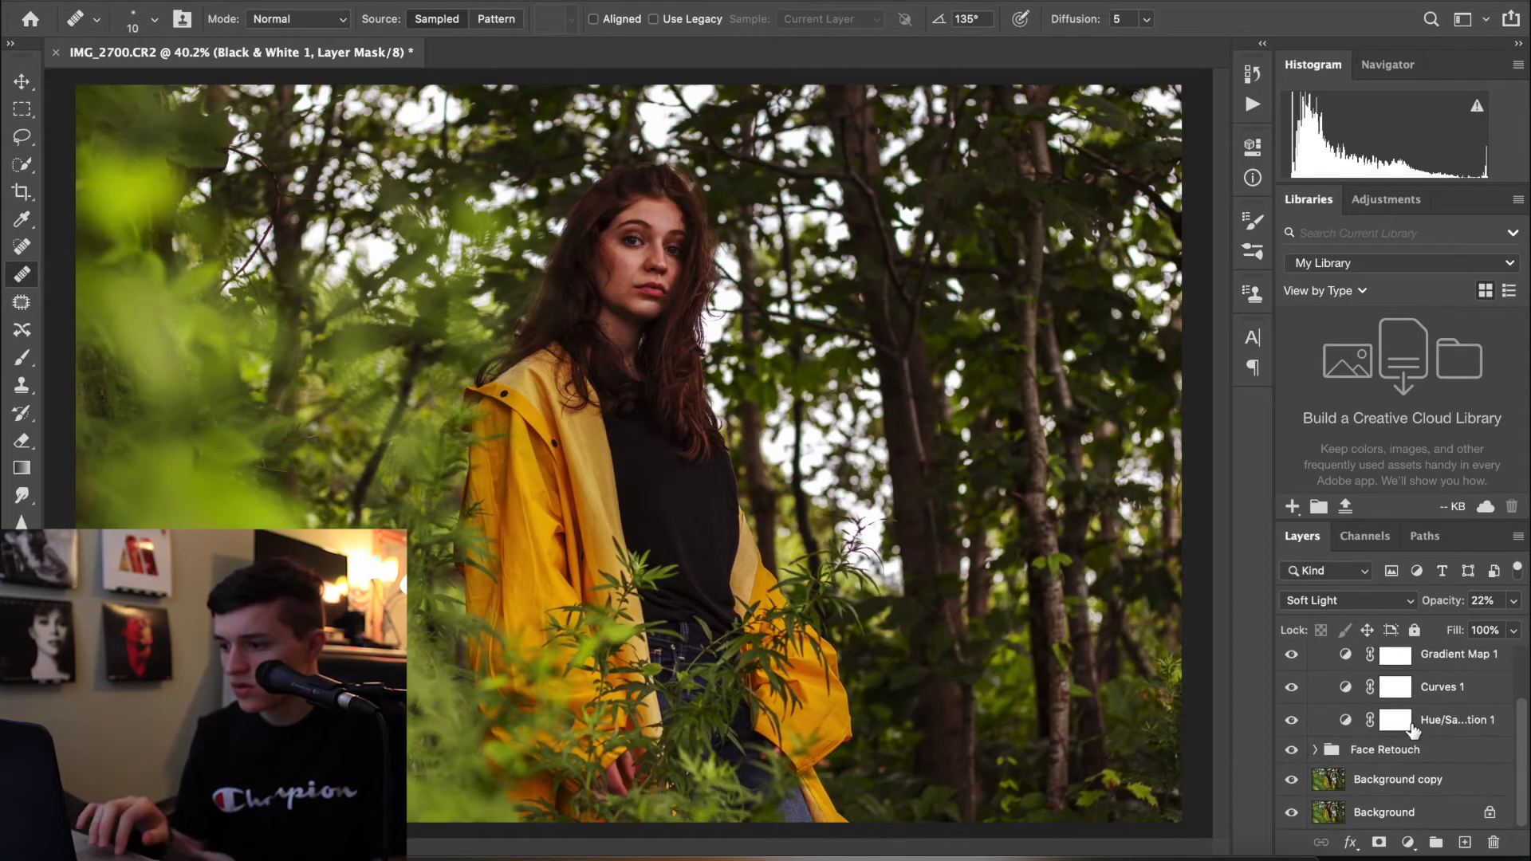
{"action": "scroll", "coordinate": [1433, 723], "scroll_direction": "up", "scroll_amount": 1}
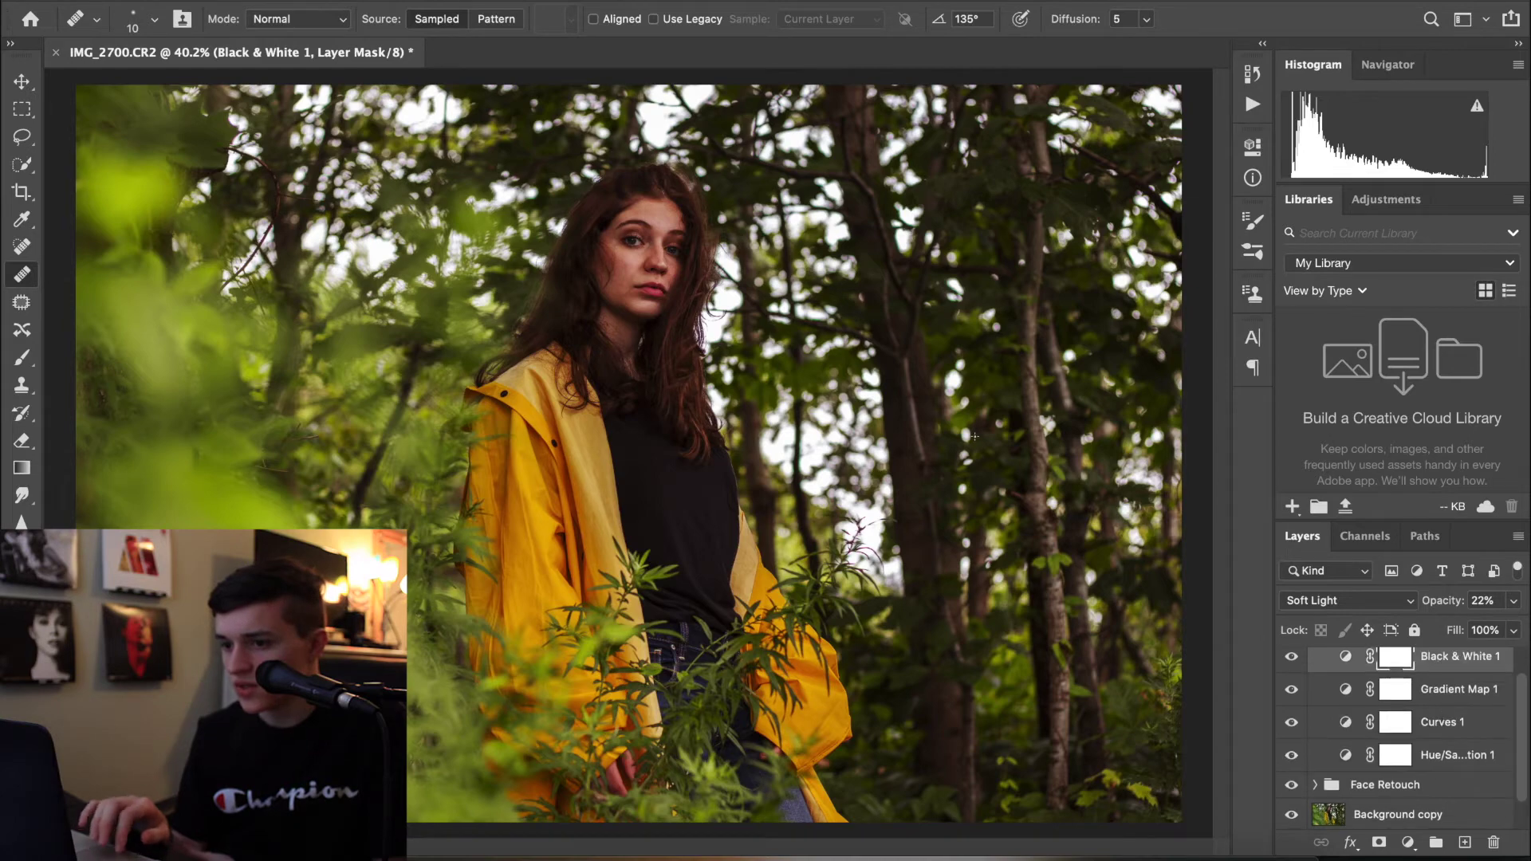
{"action": "scroll", "coordinate": [935, 410], "scroll_direction": "down", "scroll_amount": 1}
{"action": "scroll", "coordinate": [719, 288], "scroll_direction": "up", "scroll_amount": 5}
{"action": "scroll", "coordinate": [719, 279], "scroll_direction": "up", "scroll_amount": 3}
{"action": "scroll", "coordinate": [719, 267], "scroll_direction": "up", "scroll_amount": 4}
{"action": "scroll", "coordinate": [719, 253], "scroll_direction": "up", "scroll_amount": 4}
{"action": "scroll", "coordinate": [719, 253], "scroll_direction": "down", "scroll_amount": 12}
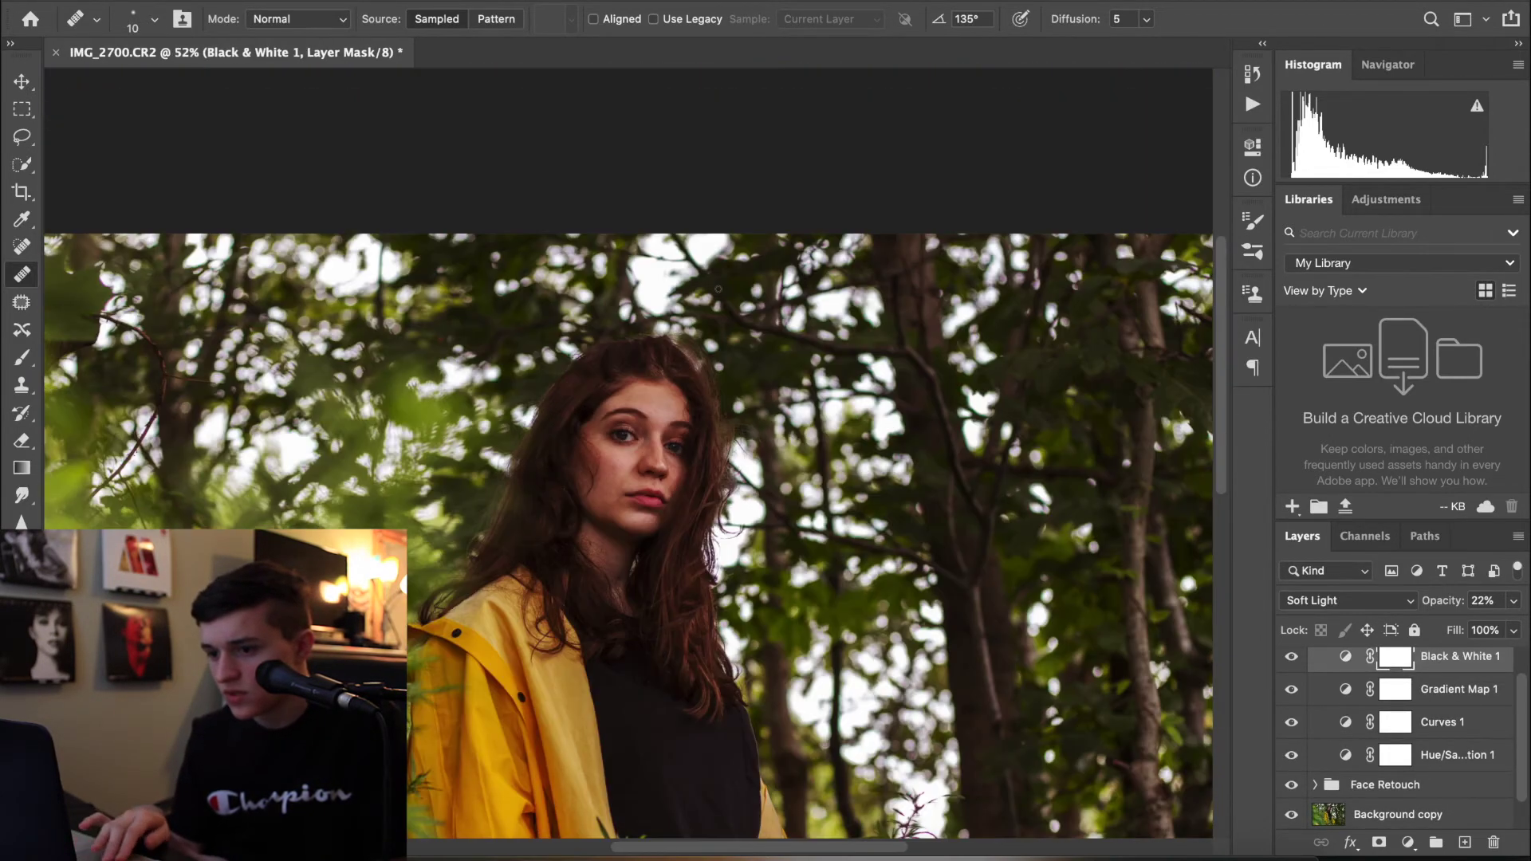
{"action": "scroll", "coordinate": [722, 439], "scroll_direction": "down", "scroll_amount": 2}
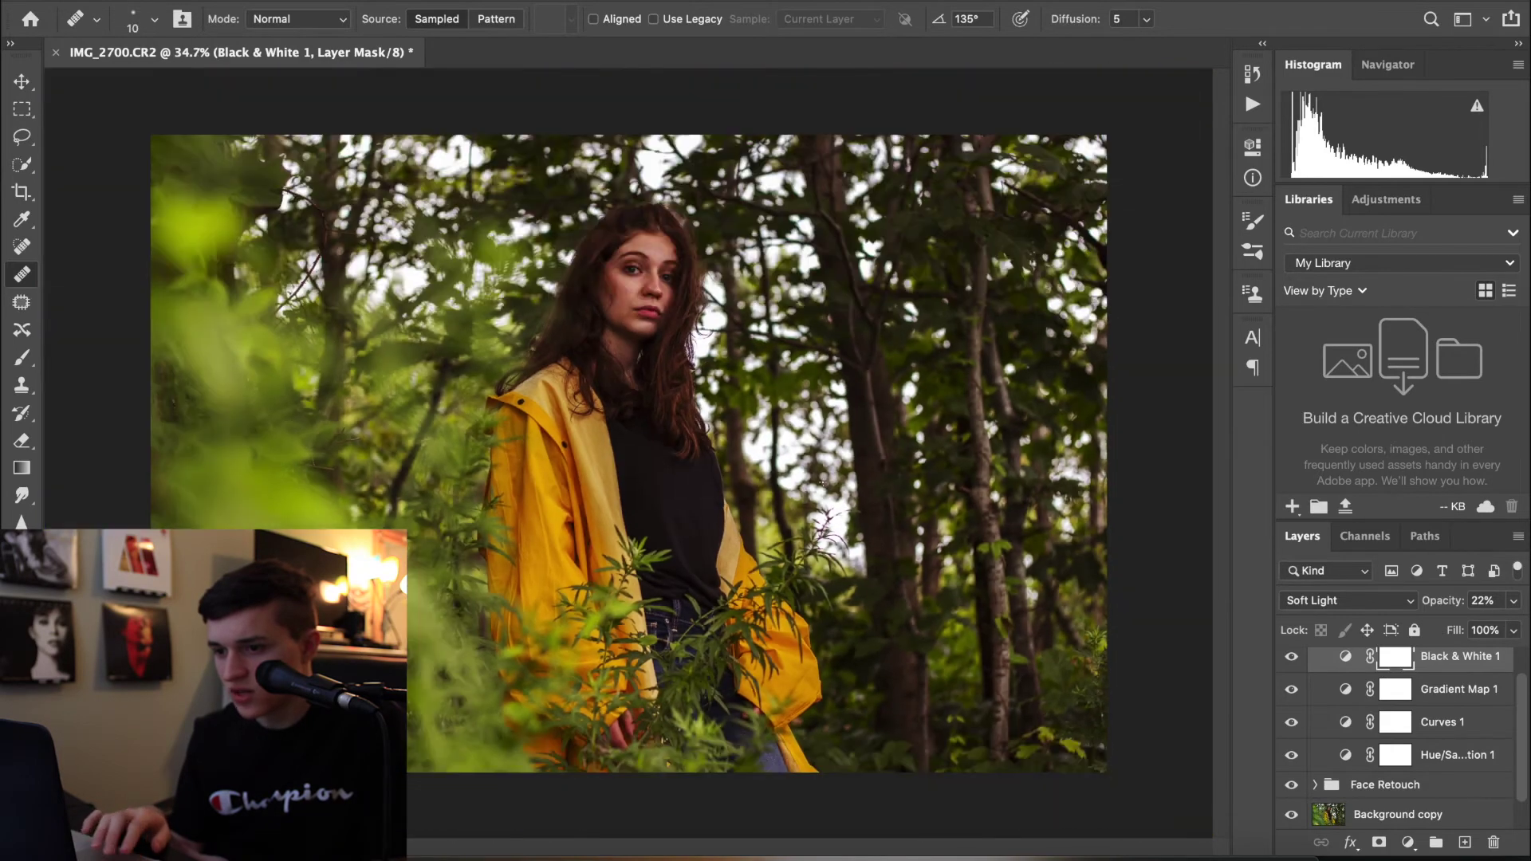
{"action": "scroll", "coordinate": [1420, 708], "scroll_direction": "up", "scroll_amount": 1}
{"action": "left_click", "coordinate": [1292, 660]}
{"action": "left_click", "coordinate": [1292, 660]}
Reopen the Curves 1 adjustment and set the midtone point of its RGB curve to Input 119, Output 137
{"action": "scroll", "coordinate": [1428, 727], "scroll_direction": "down", "scroll_amount": 1}
{"action": "left_click", "coordinate": [1433, 727]}
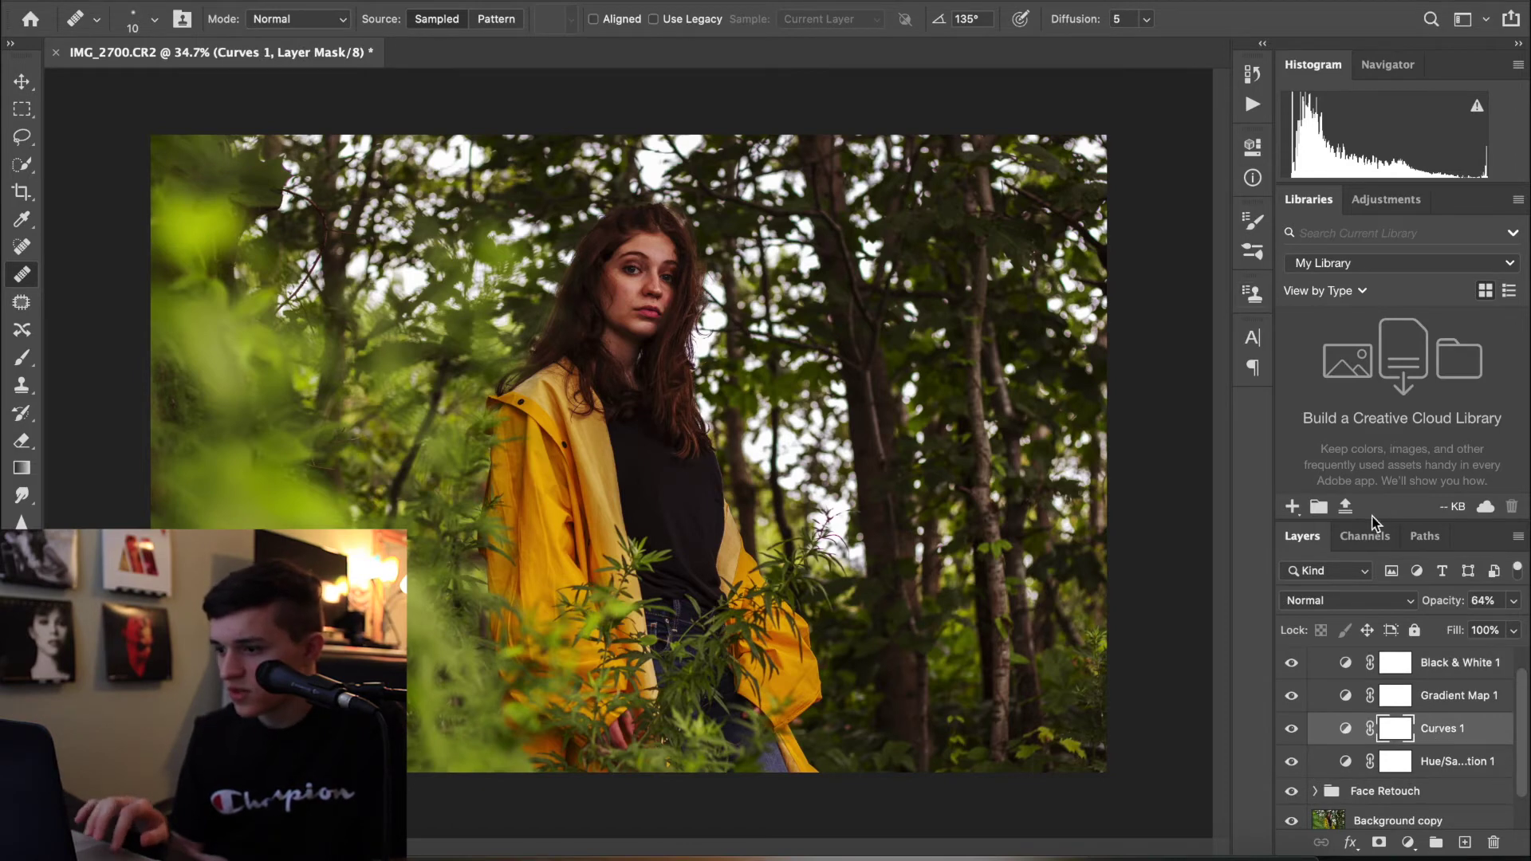
{"action": "right_click", "coordinate": [1428, 722]}
{"action": "left_click", "coordinate": [1446, 731]}
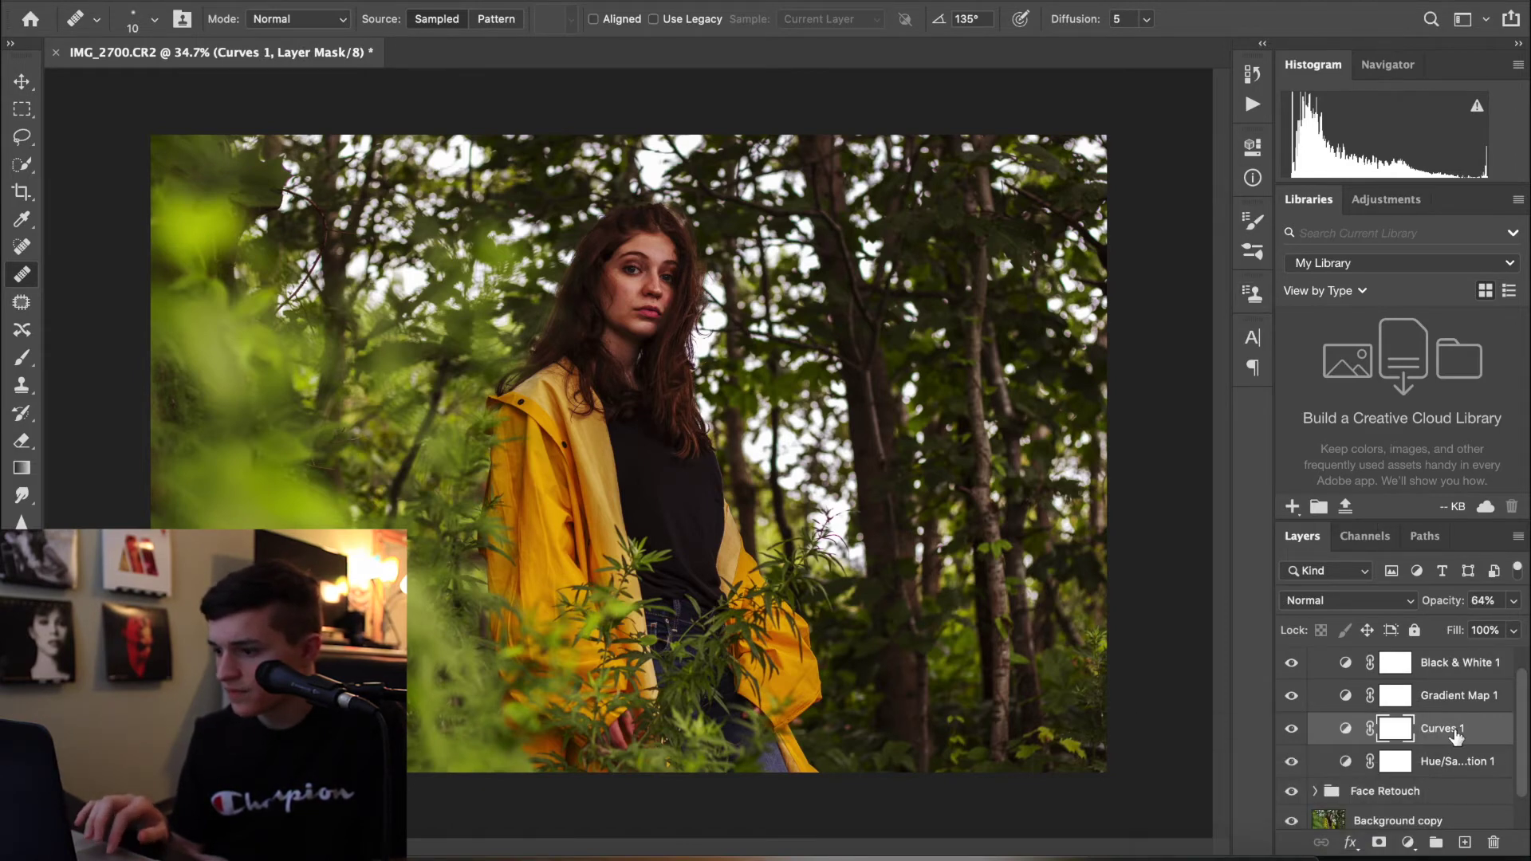
{"action": "right_click", "coordinate": [1457, 736]}
{"action": "left_click", "coordinate": [1289, 756]}
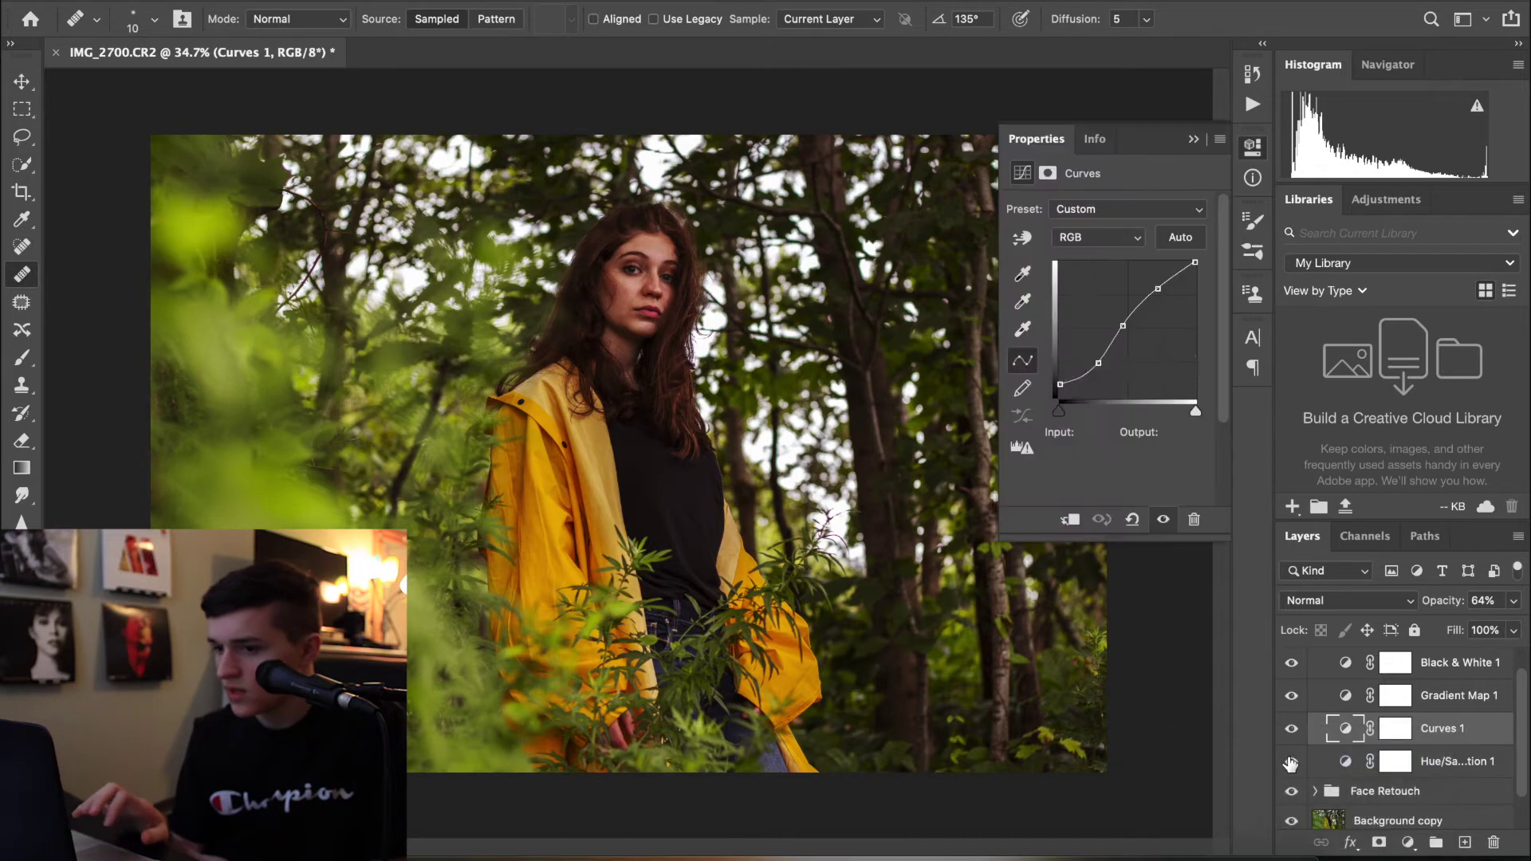
{"action": "left_click", "coordinate": [1125, 326]}
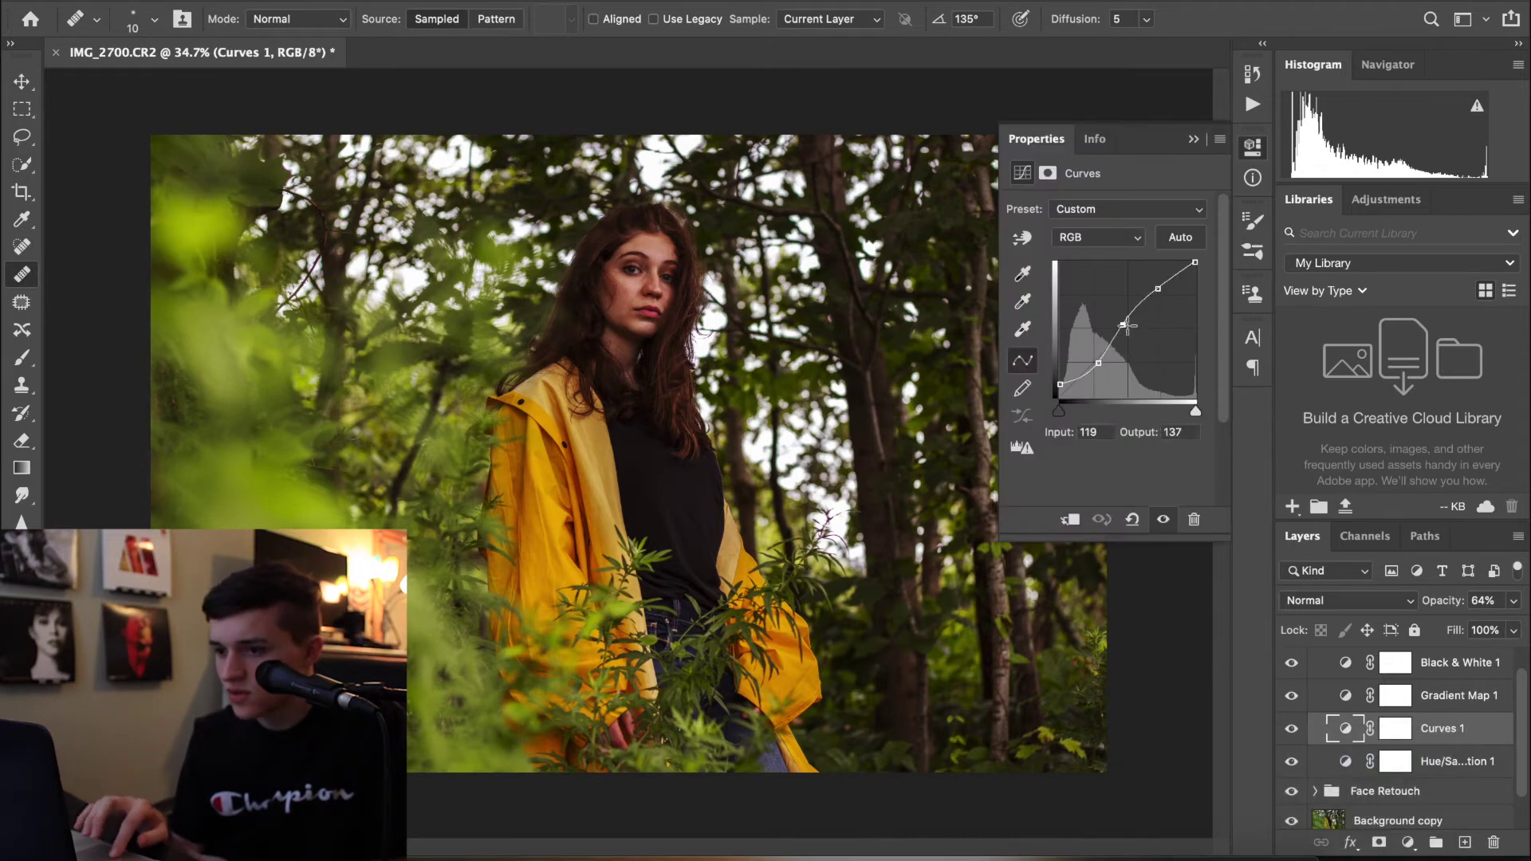
Raise the shadow point of the Curves 1 RGB curve to Input 72, Output 68, comparing the image before and after the change
{"action": "left_click", "coordinate": [1100, 364]}
{"action": "left_click_drag", "start_coordinate": [1100, 363], "coordinate": [1102, 361]}
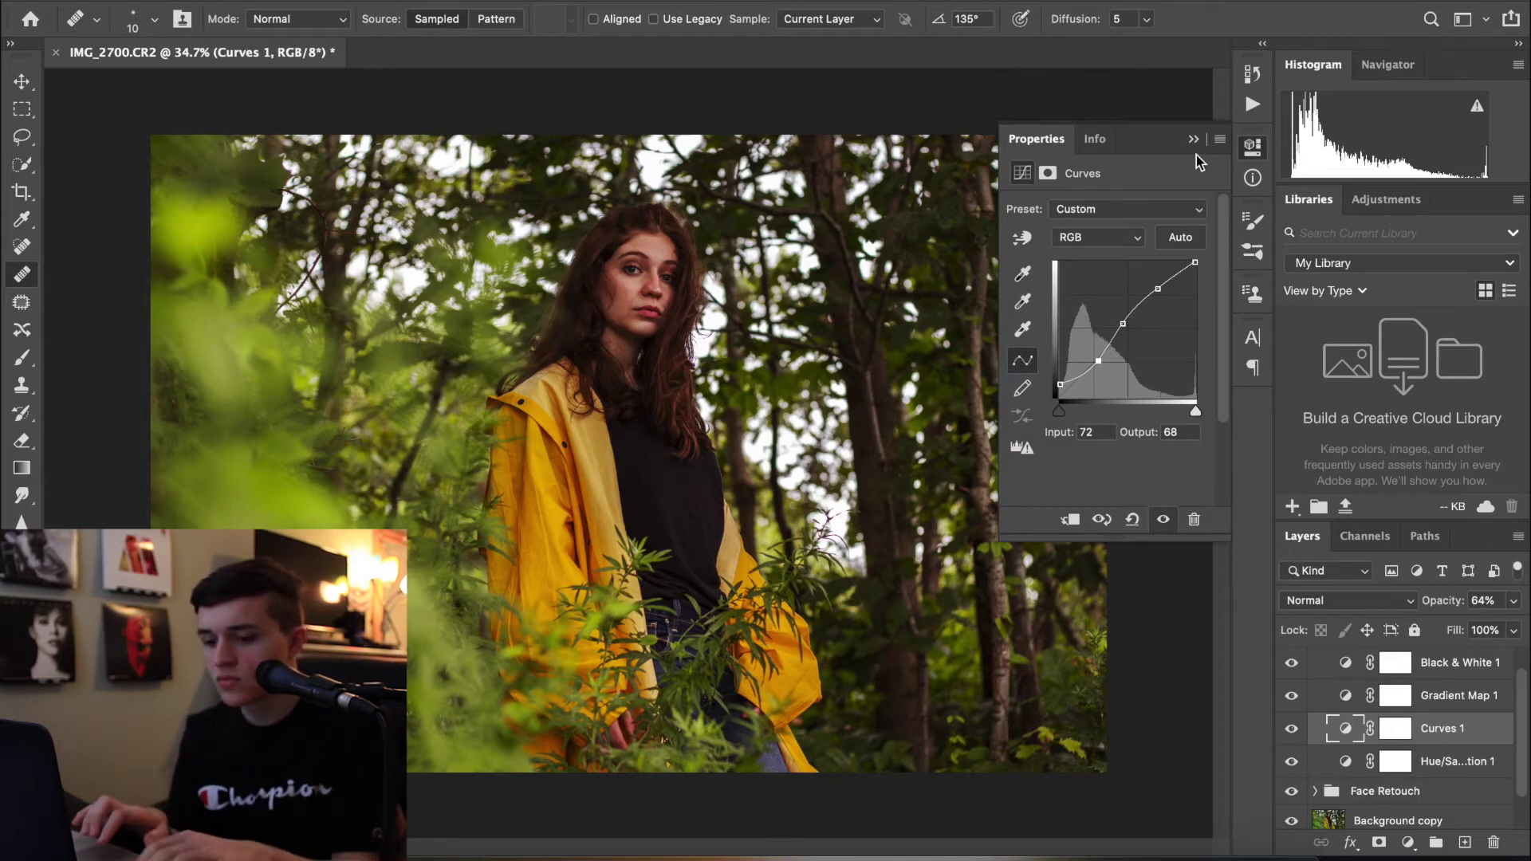
{"action": "key", "text": "super+z"}
{"action": "key", "text": "super+shift+z"}
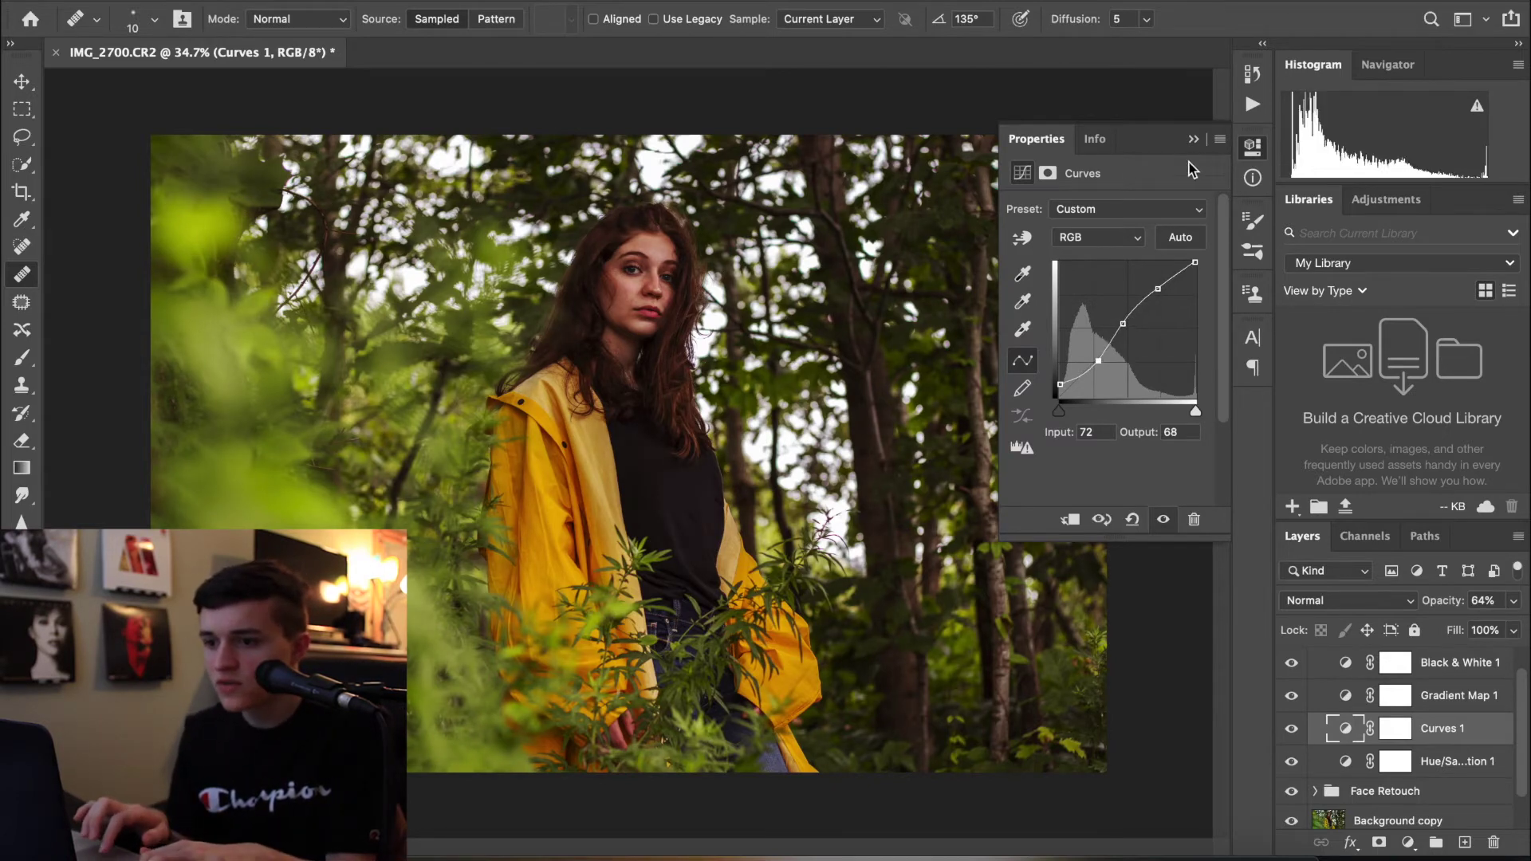
{"action": "left_click", "coordinate": [1059, 383]}
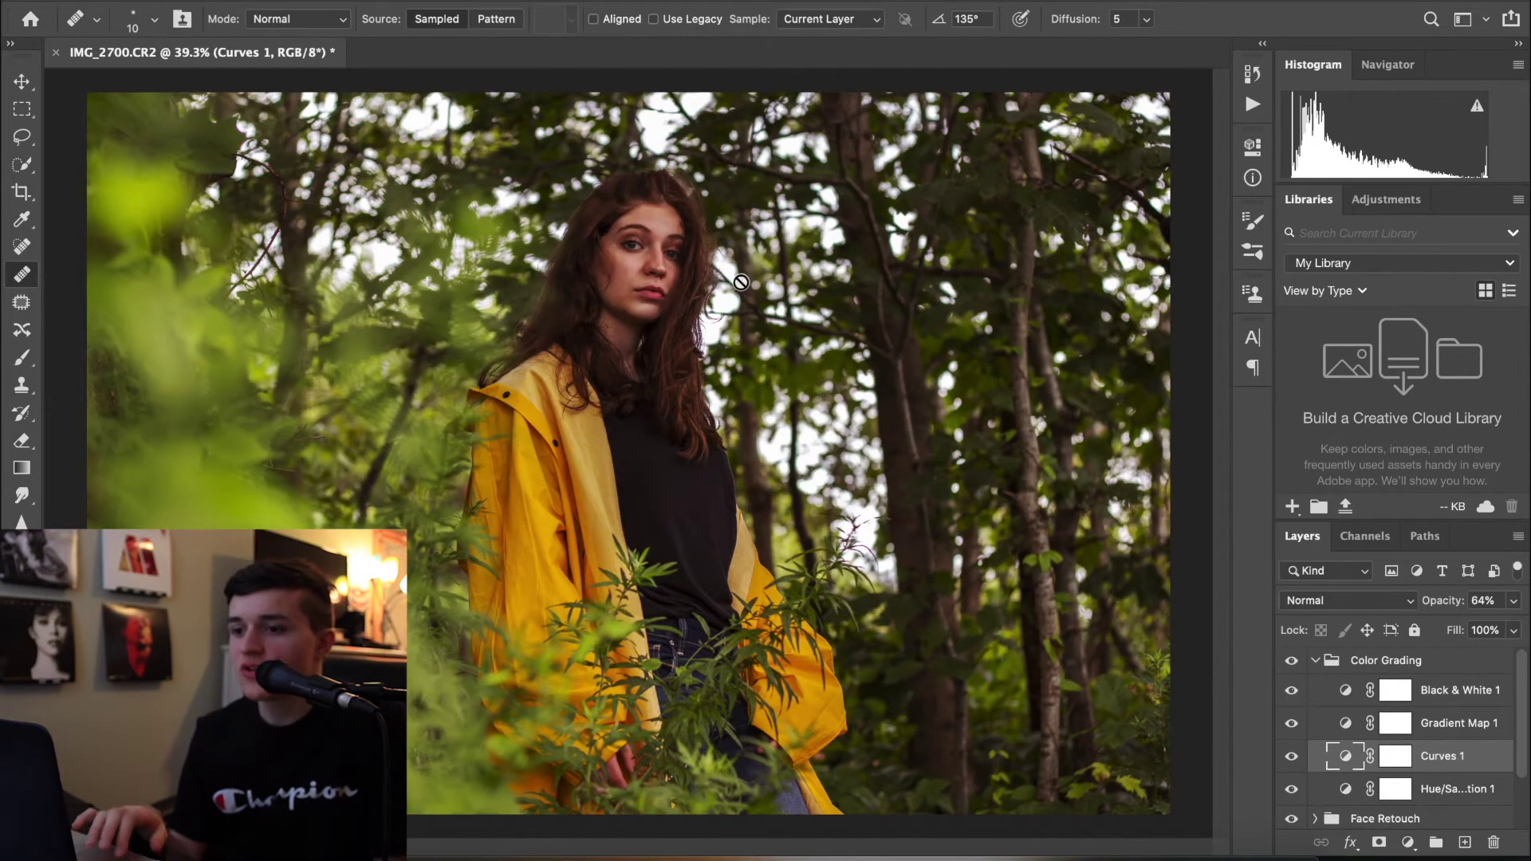
Inspect the face and the whole portrait, and compare the image with and without the Color Grading group
{"action": "scroll", "coordinate": [622, 193], "scroll_direction": "up", "scroll_amount": 5}
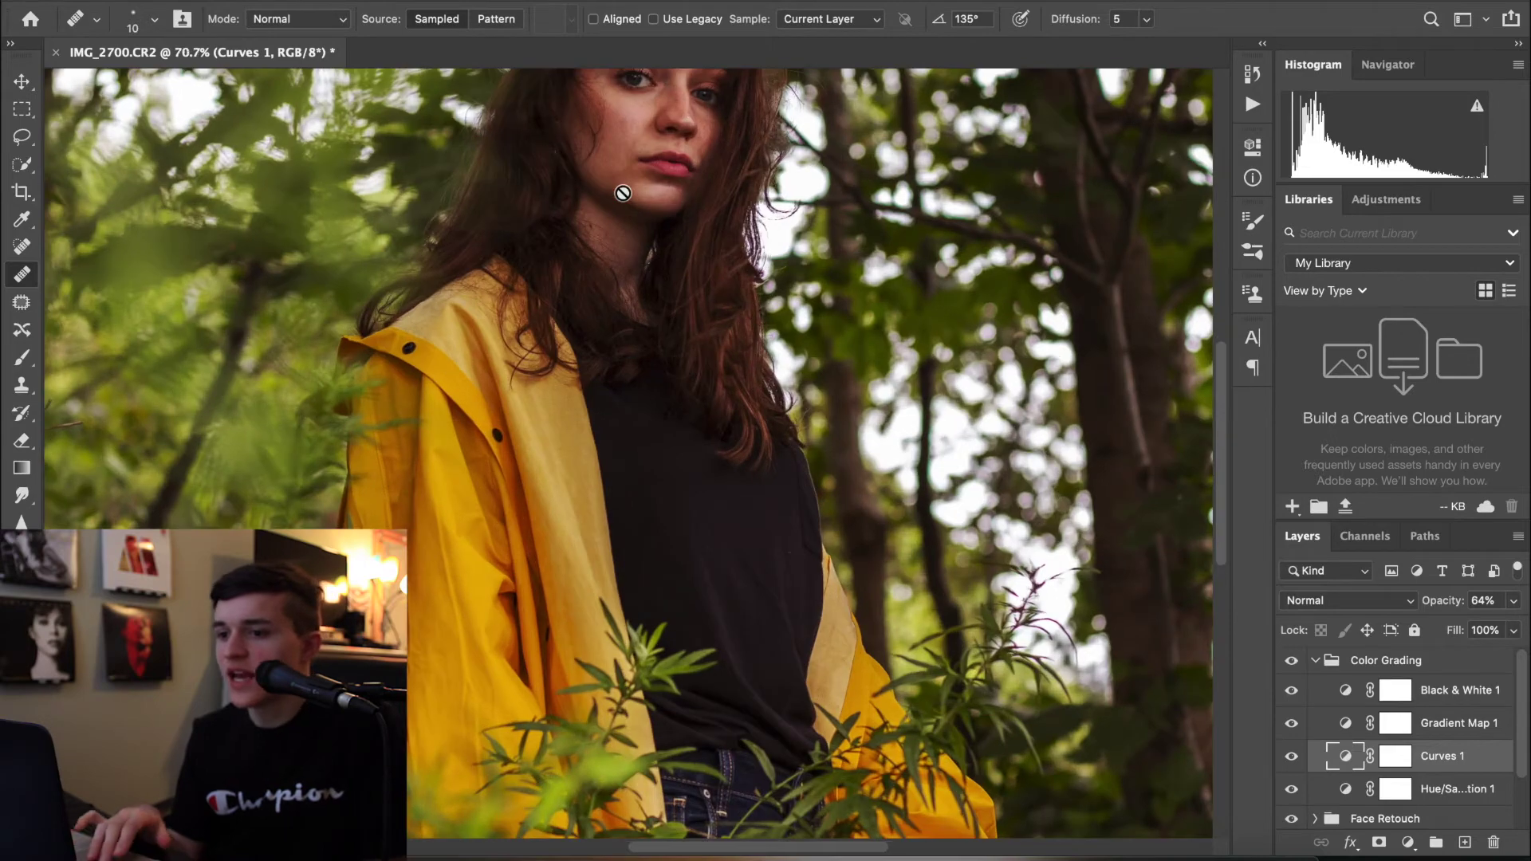
{"action": "scroll", "coordinate": [623, 193], "scroll_direction": "up", "scroll_amount": 5}
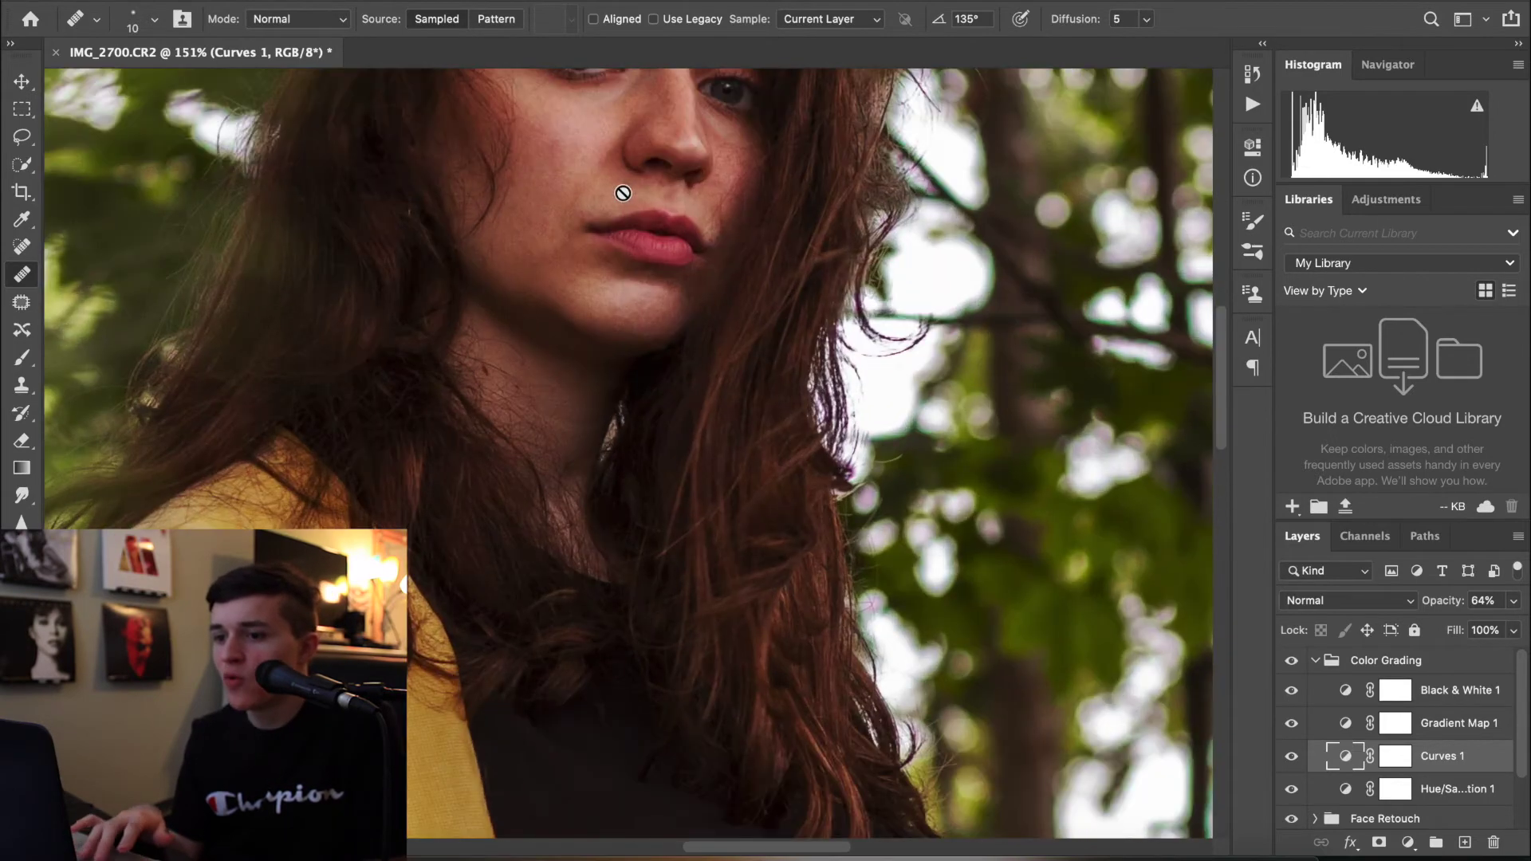
{"action": "scroll", "coordinate": [623, 193], "scroll_direction": "down", "scroll_amount": 3}
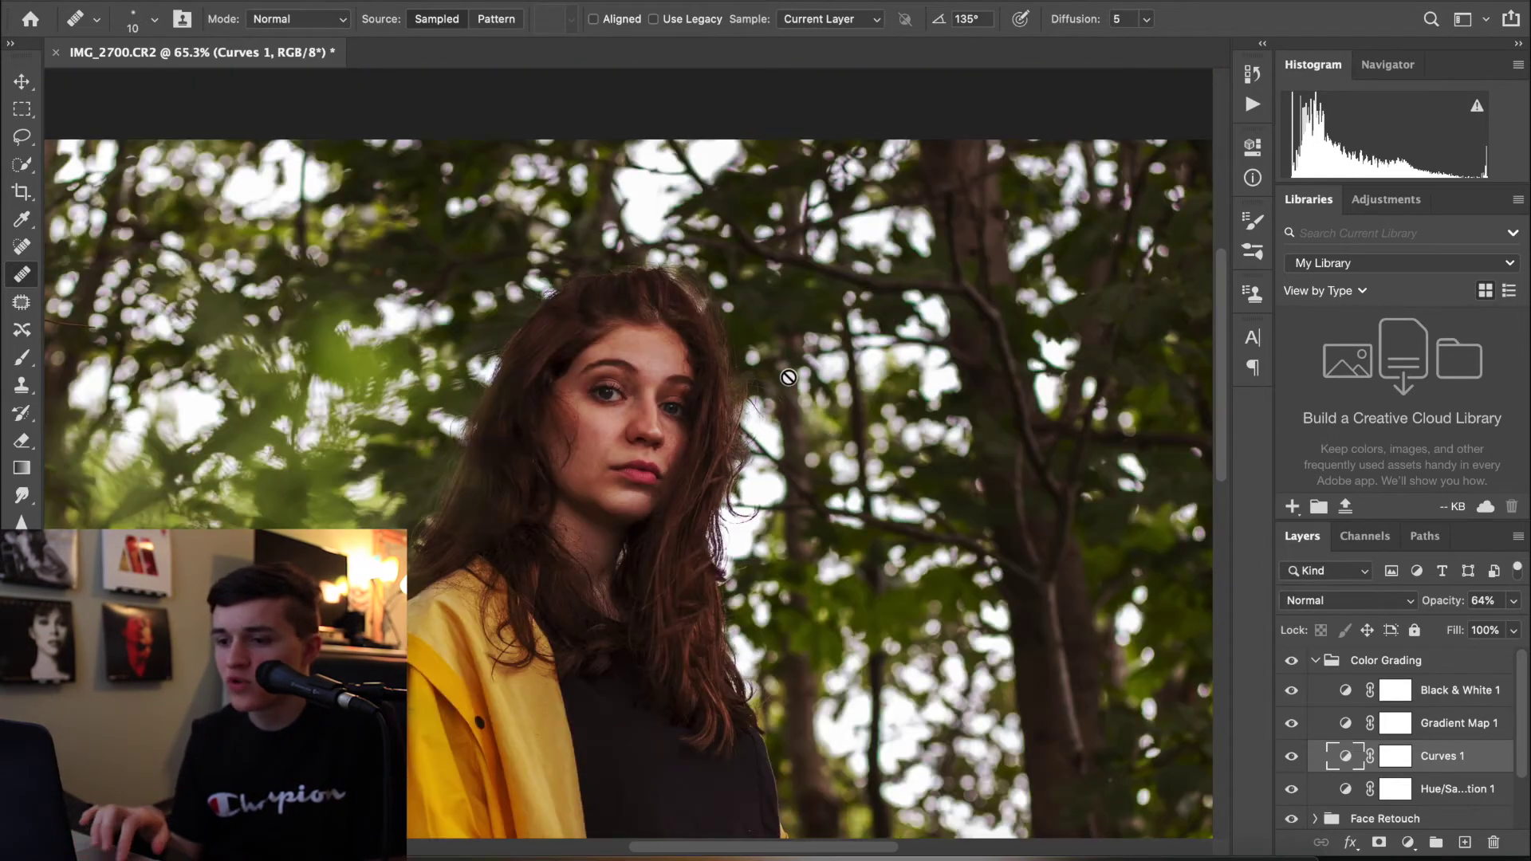
{"action": "scroll", "coordinate": [786, 375], "scroll_direction": "down", "scroll_amount": 3}
{"action": "scroll", "coordinate": [786, 375], "scroll_direction": "left", "scroll_amount": 2}
{"action": "scroll", "coordinate": [788, 377], "scroll_direction": "down", "scroll_amount": 4}
{"action": "scroll", "coordinate": [788, 378], "scroll_direction": "up", "scroll_amount": 3}
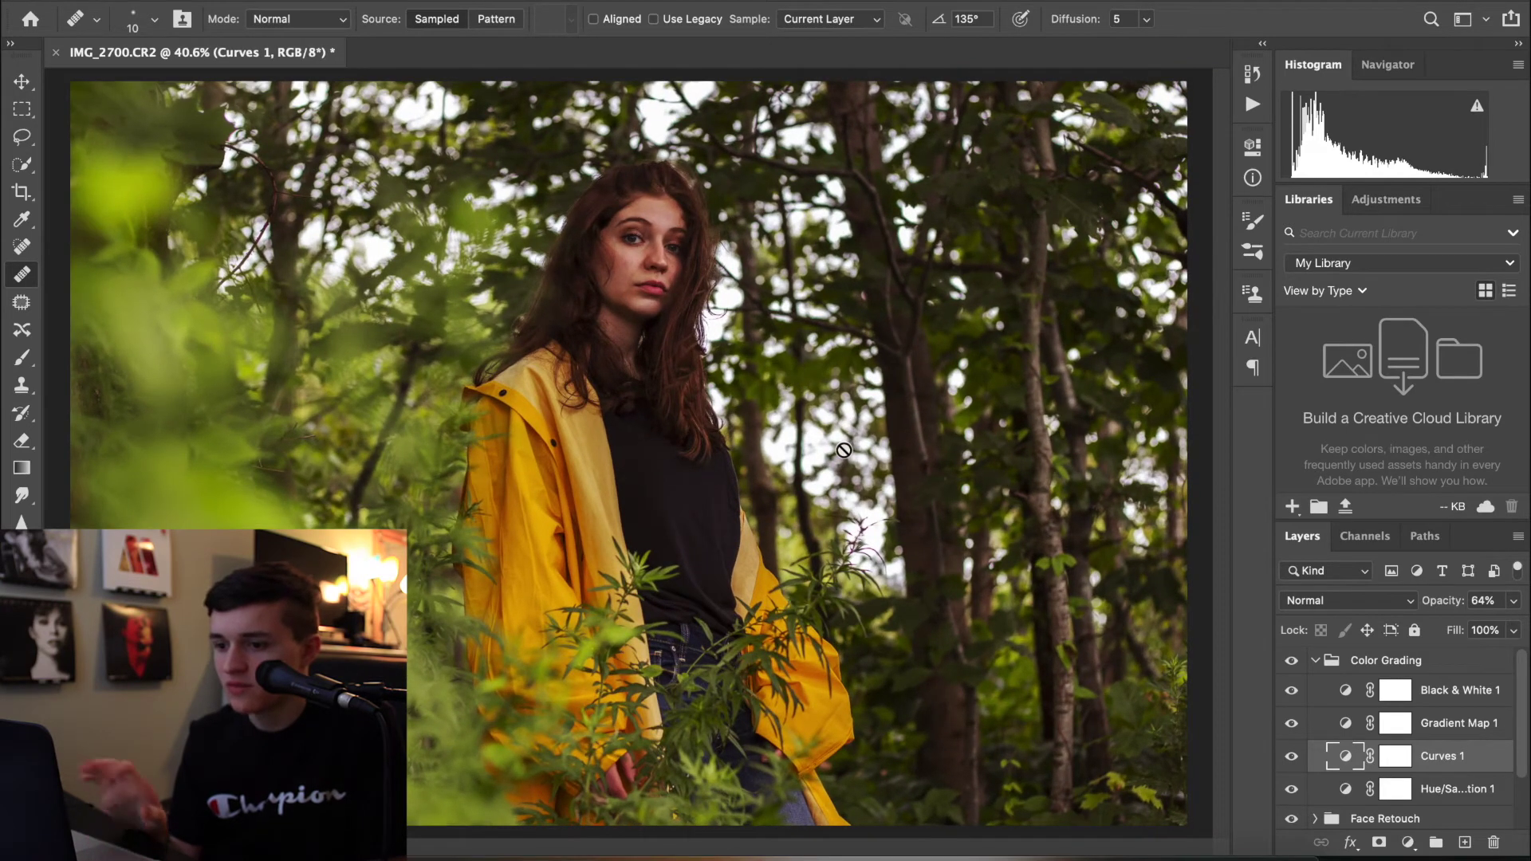
{"action": "left_click", "coordinate": [1292, 660]}
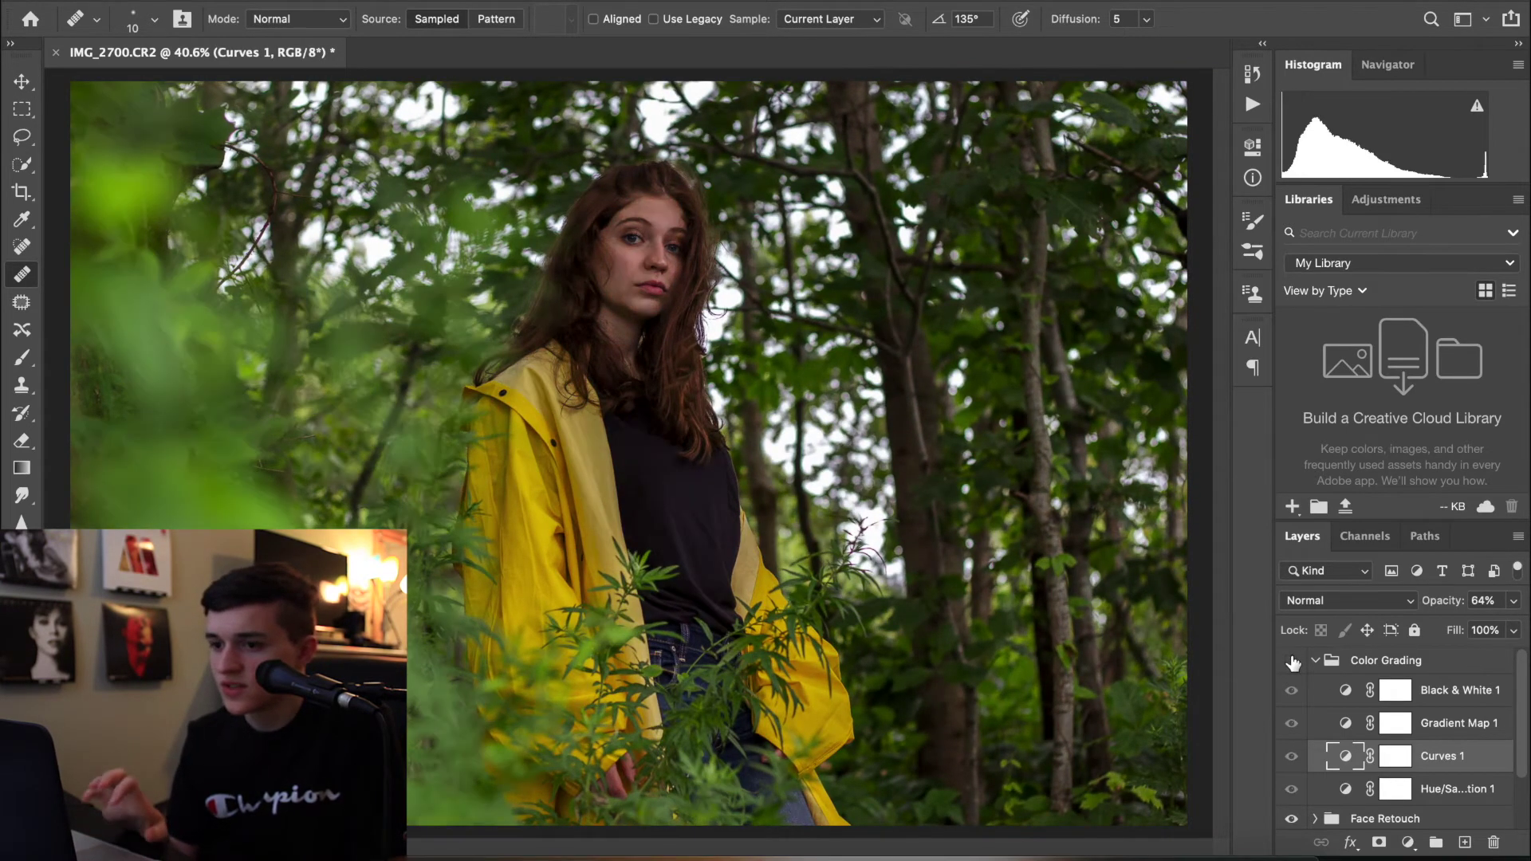
{"action": "left_click", "coordinate": [1292, 660]}
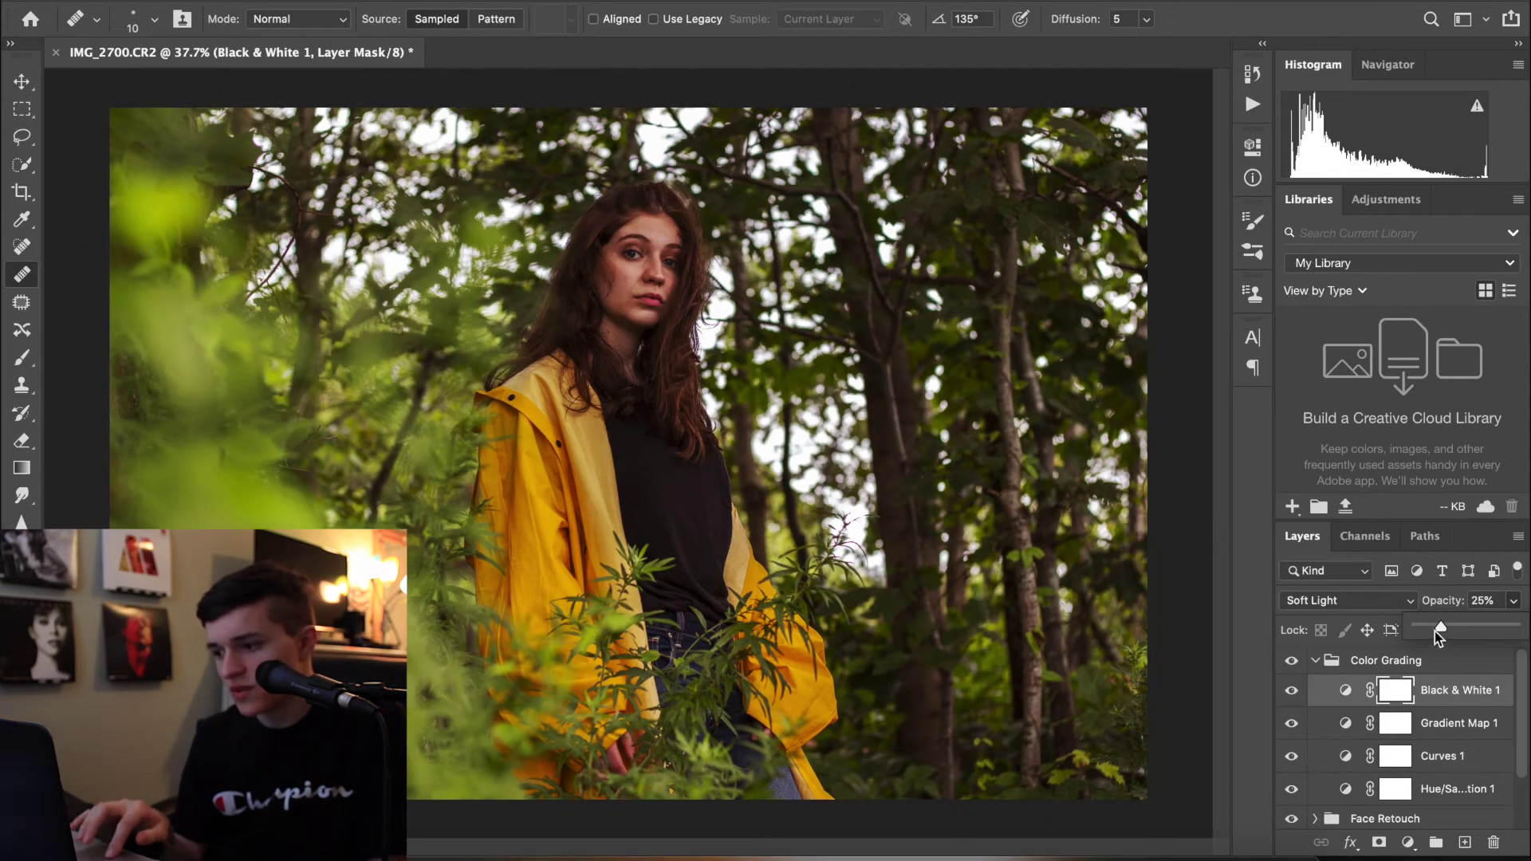
Reduce the Black & White 1 layer's opacity to 15% and collapse the Color Grading group
{"action": "left_click_drag", "start_coordinate": [1434, 630], "coordinate": [1434, 627]}
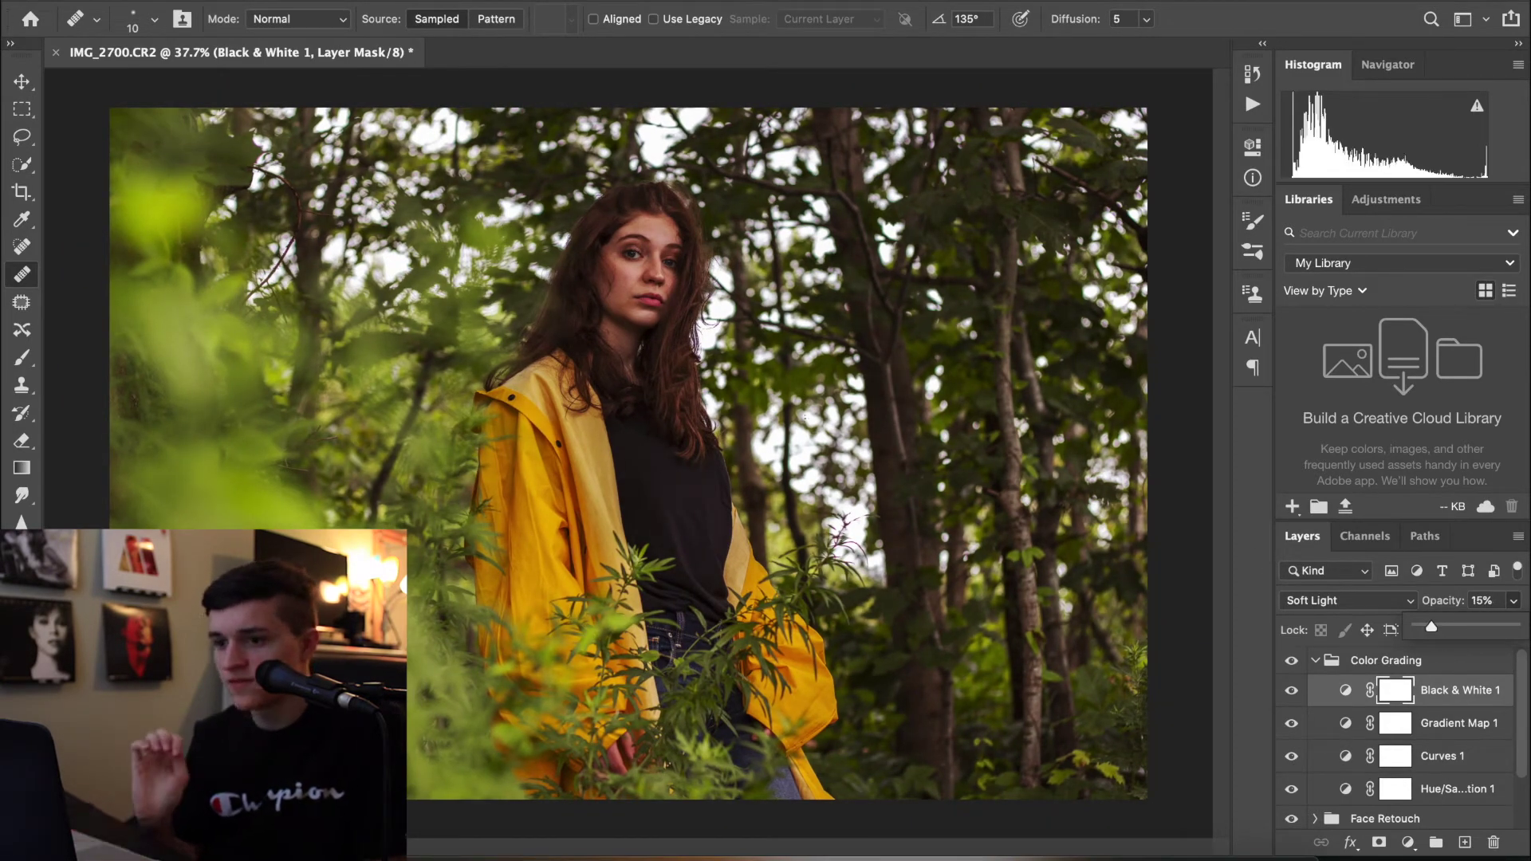
{"action": "left_click", "coordinate": [770, 448]}
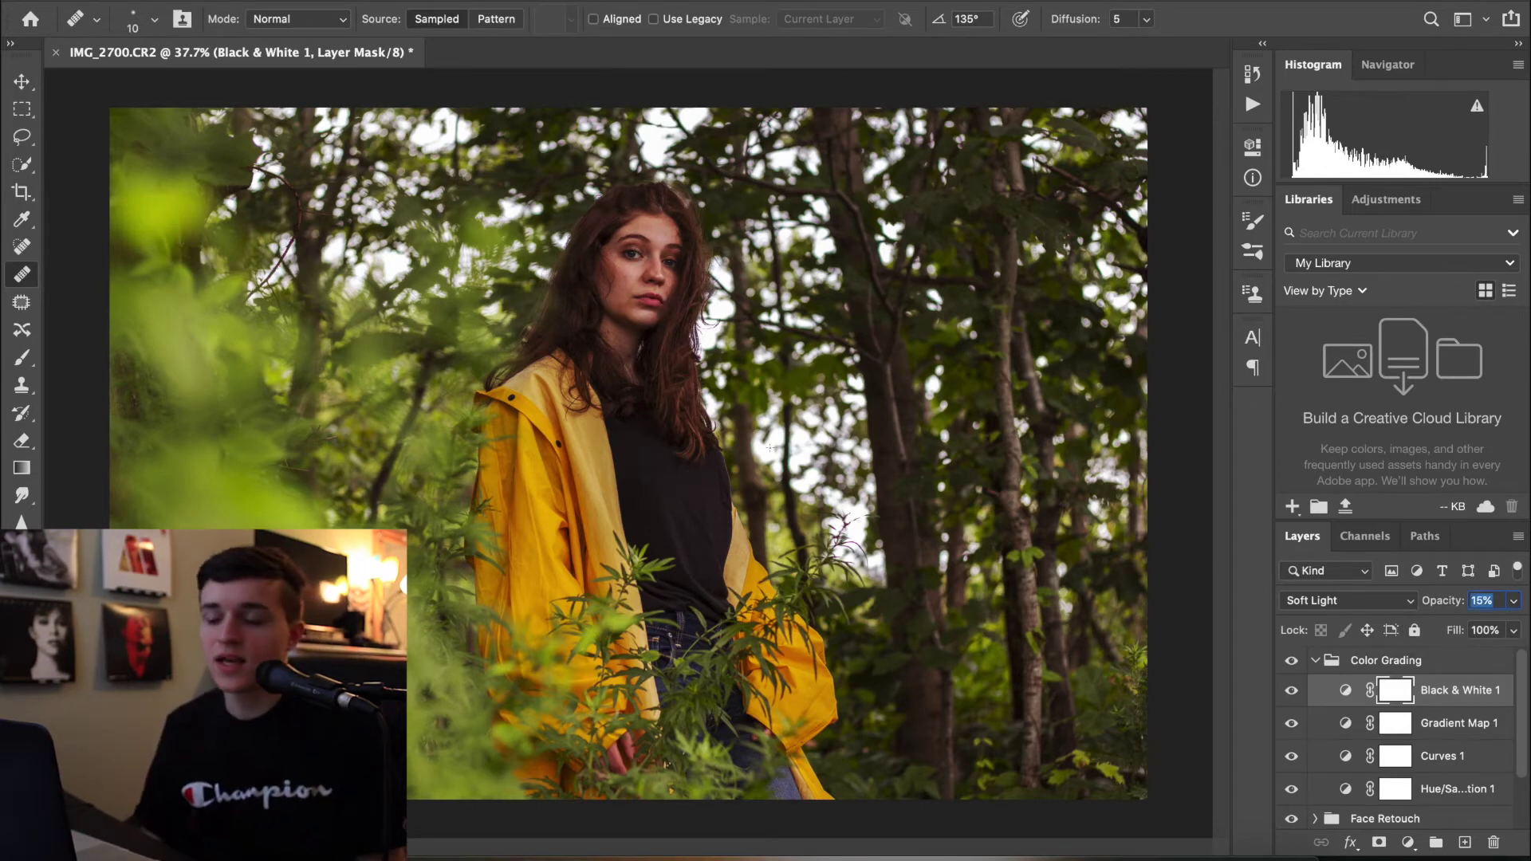
{"action": "left_click", "coordinate": [1316, 661]}
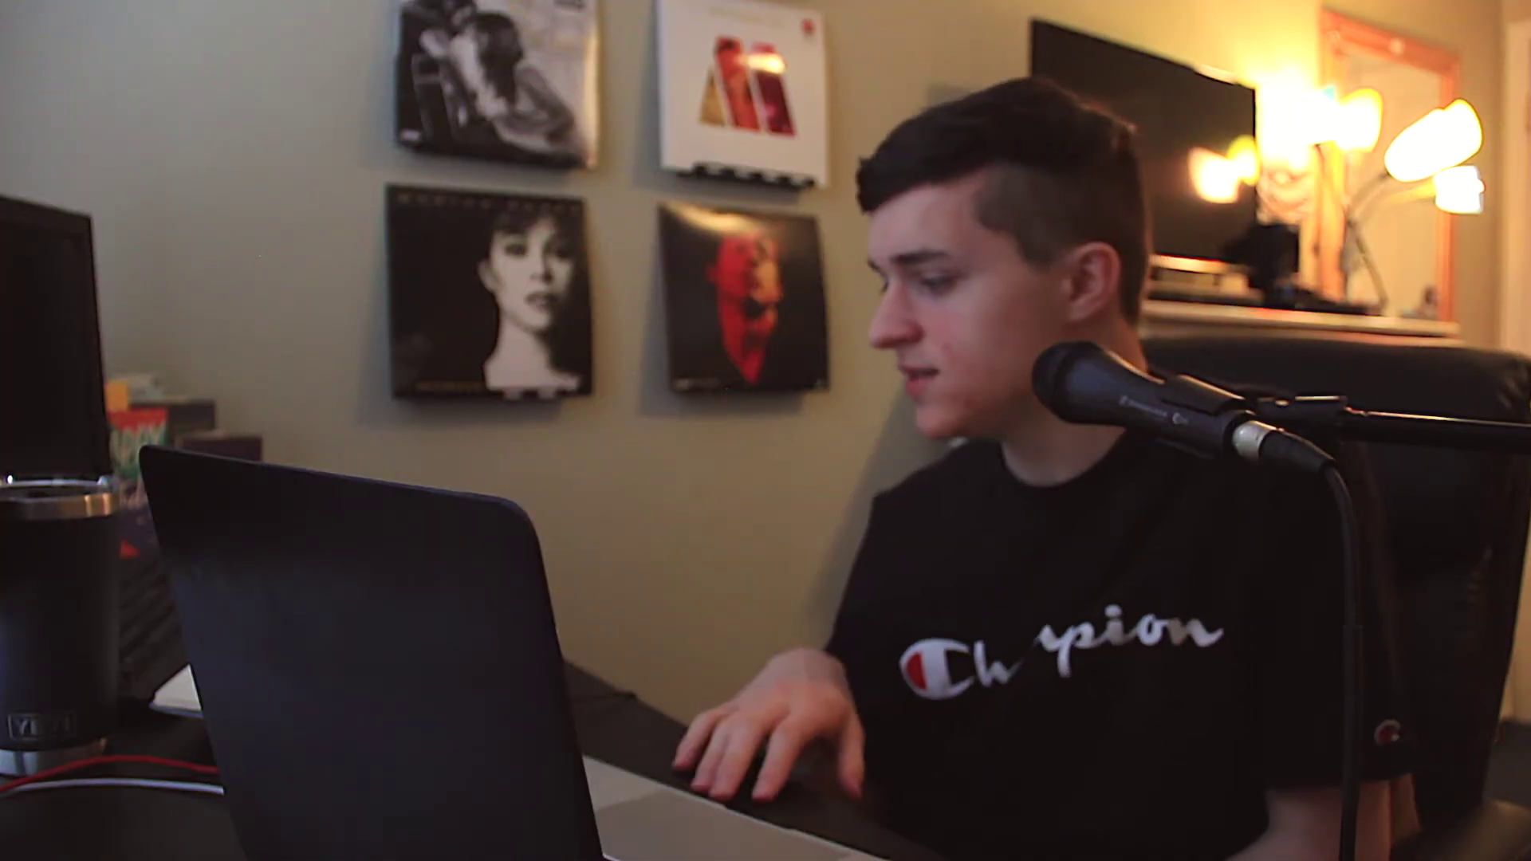
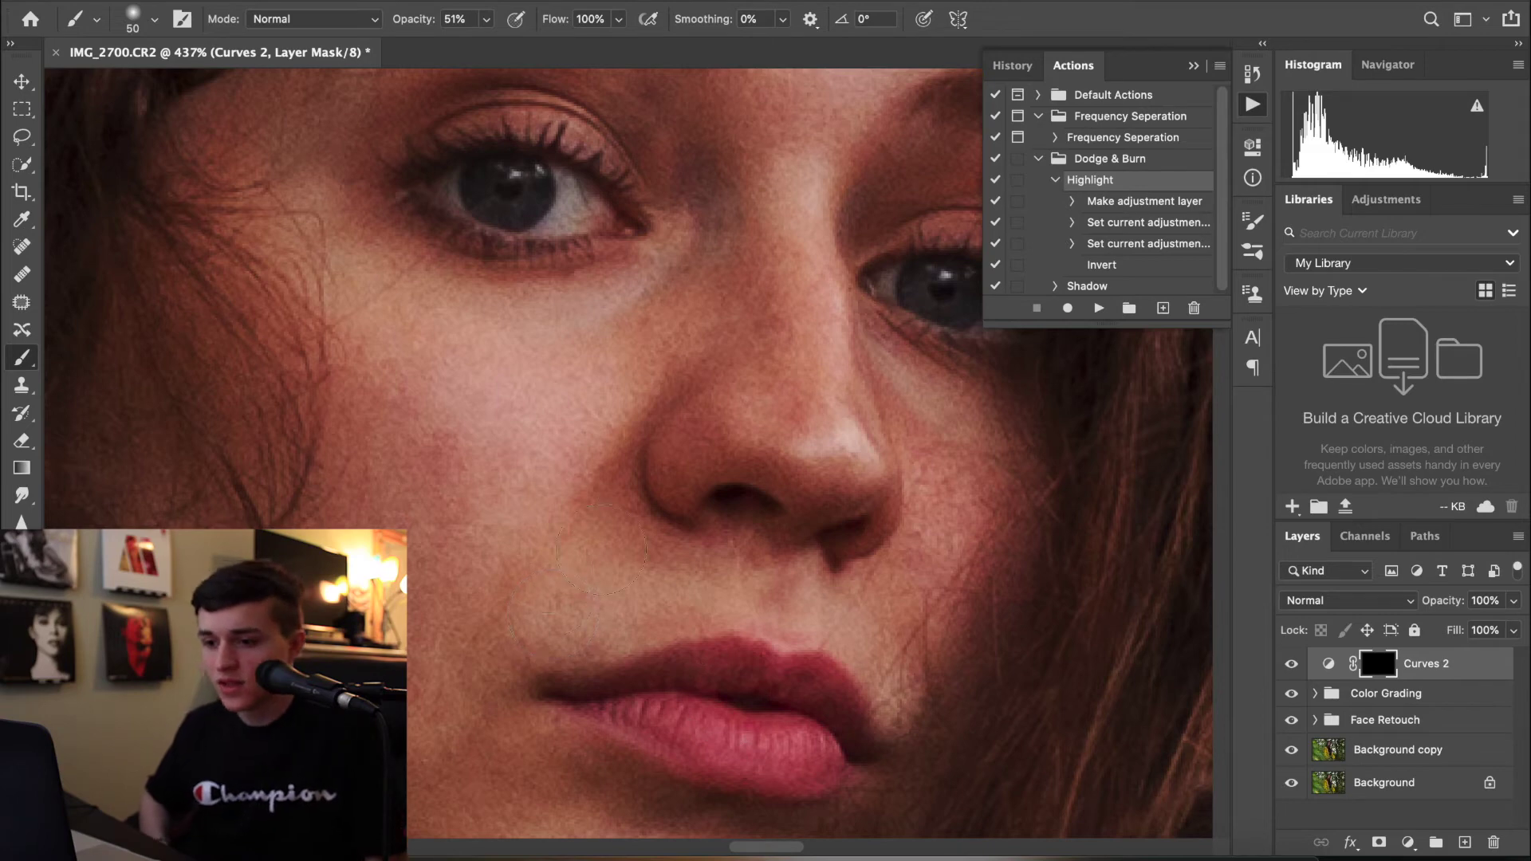
Paint highlights on the cheek below the eye in the Curves 2 mask at 51% brush opacity, and compare with and without the layer
{"action": "mouse_move", "coordinate": [488, 398]}
{"action": "left_mouse_down"}
{"action": "mouse_move", "coordinate": [467, 379]}
{"action": "mouse_move", "coordinate": [507, 414]}
{"action": "left_mouse_up"}
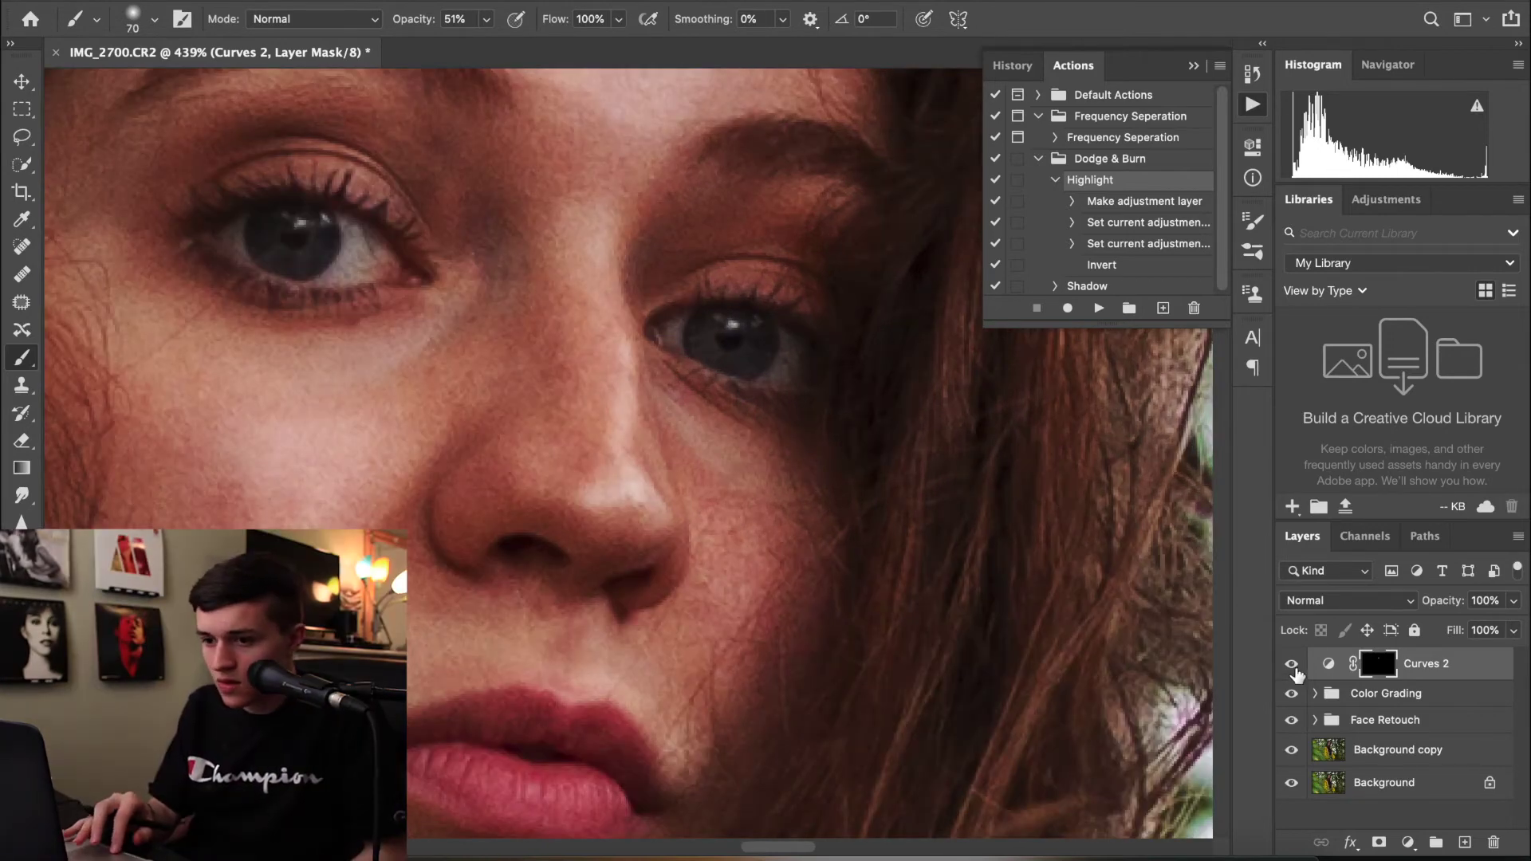
{"action": "left_click", "coordinate": [1297, 667]}
{"action": "scroll", "coordinate": [897, 593], "scroll_direction": "down", "scroll_amount": 5}
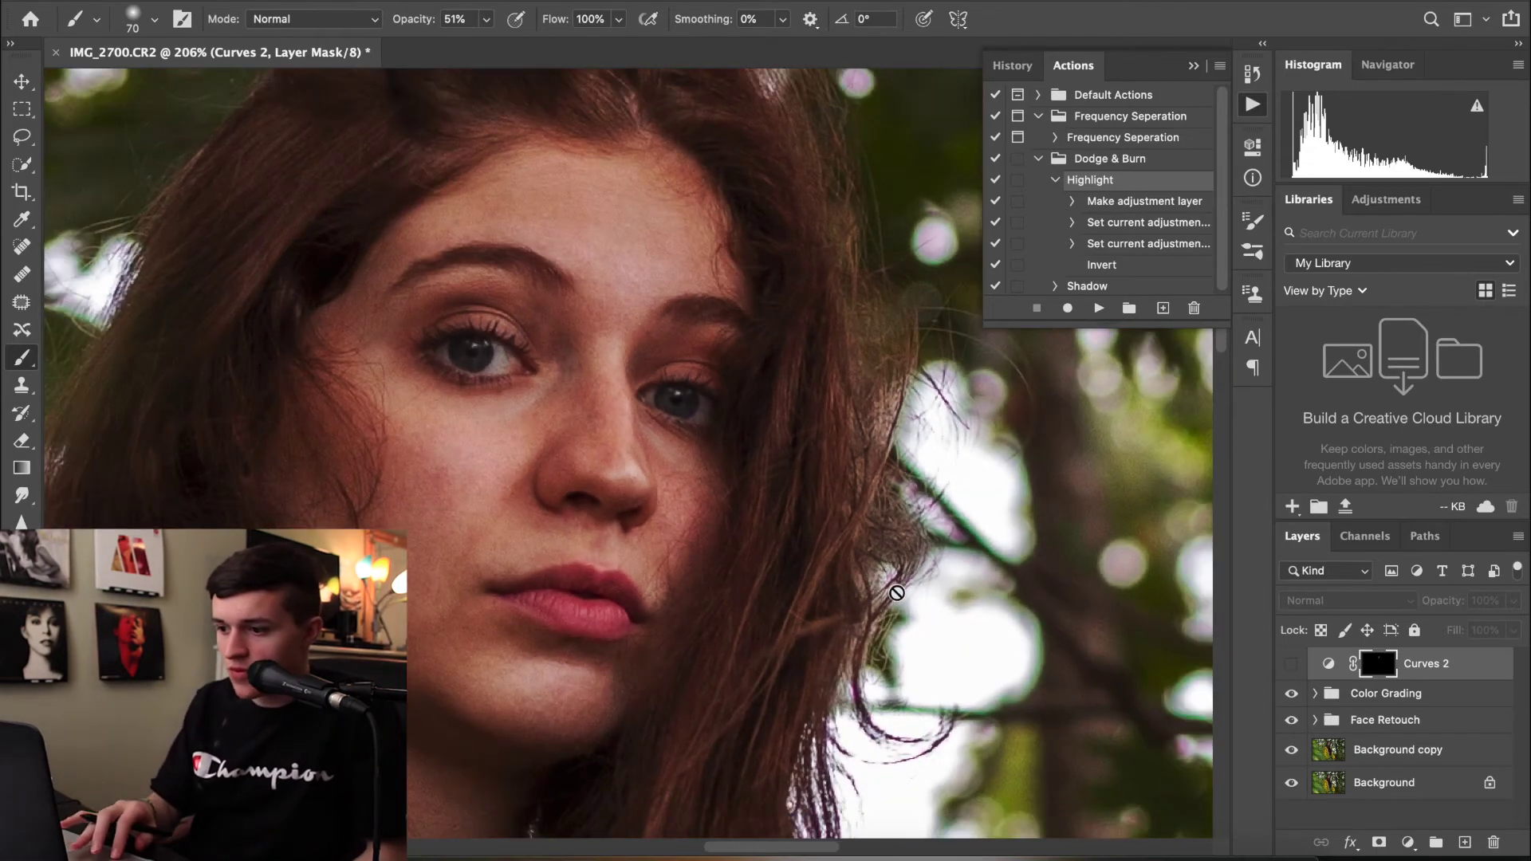
{"action": "left_click", "coordinate": [1296, 667]}
{"action": "scroll", "coordinate": [822, 568], "scroll_direction": "down", "scroll_amount": 4}
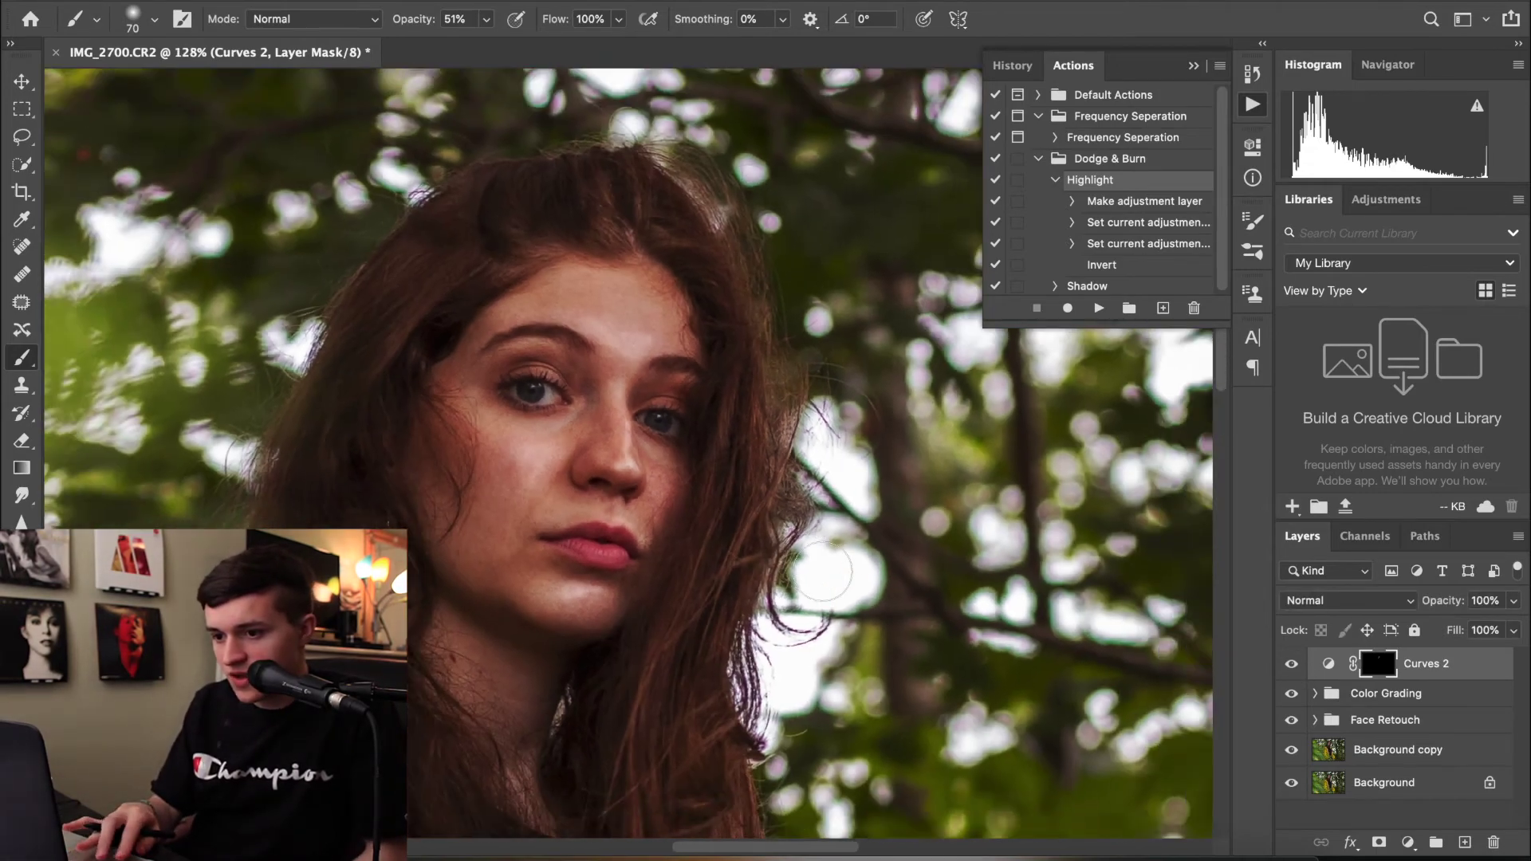
{"action": "scroll", "coordinate": [633, 453], "scroll_direction": "up", "scroll_amount": 4}
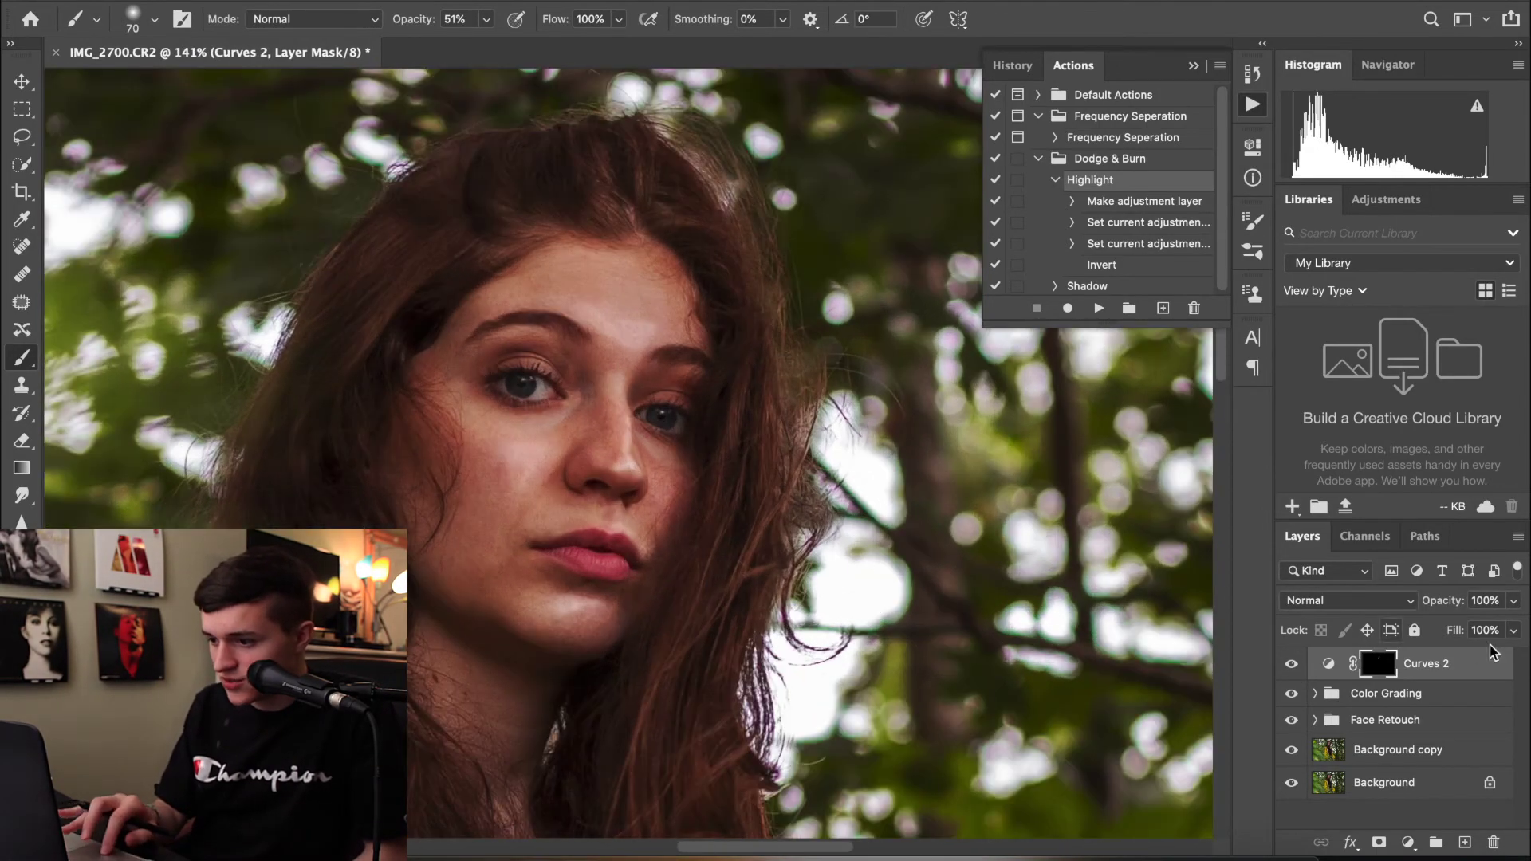
Lower the opacity of the Curves 2 highlight layer to 33%
{"action": "left_click", "coordinate": [1515, 607]}
{"action": "left_click_drag", "start_coordinate": [1514, 625], "coordinate": [1455, 630]}
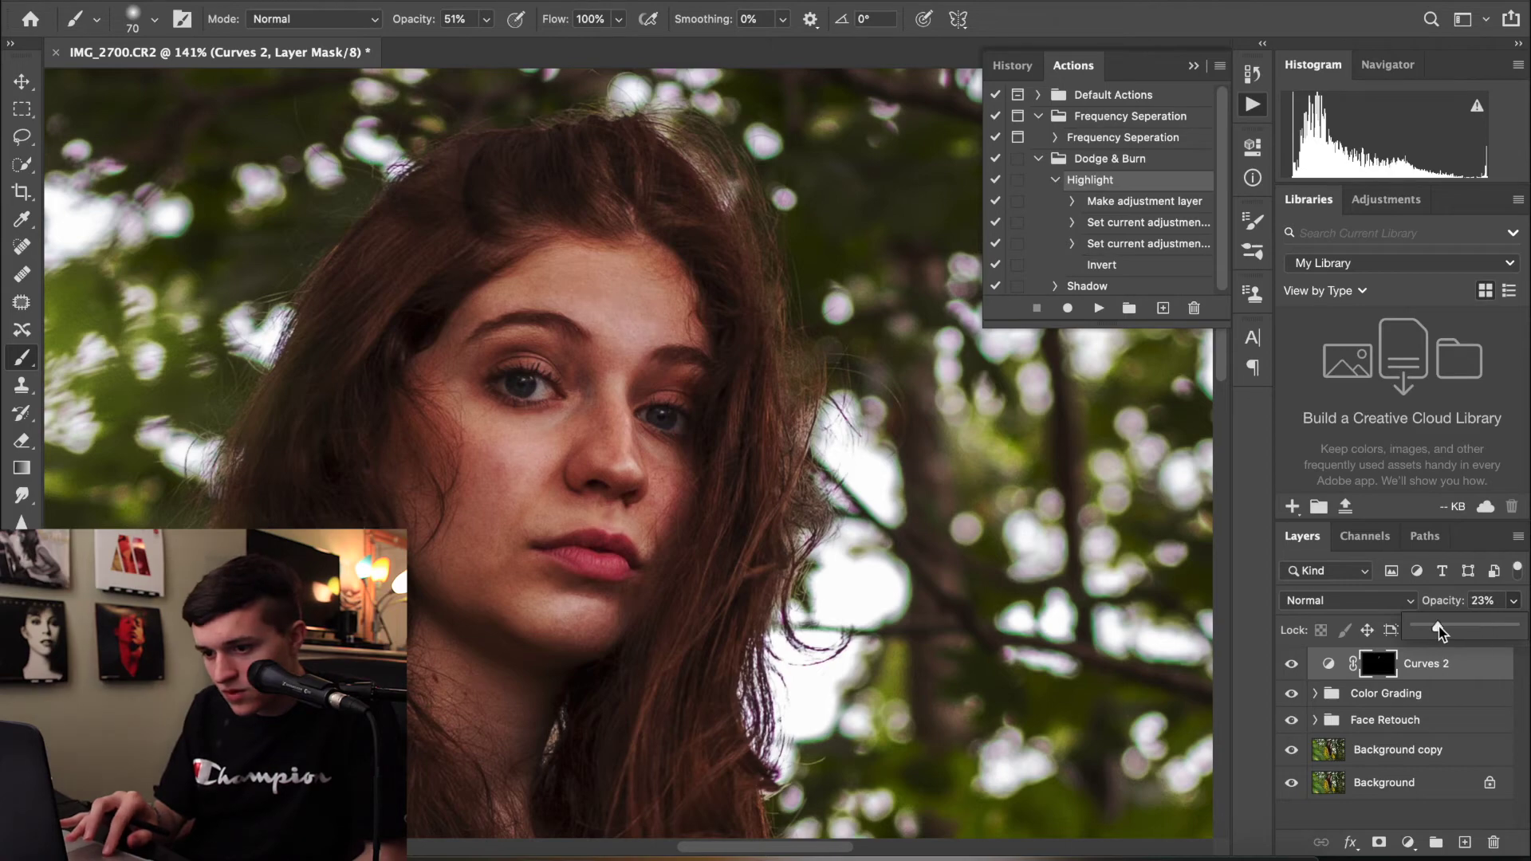
{"action": "left_click_drag", "start_coordinate": [1452, 630], "coordinate": [1440, 627]}
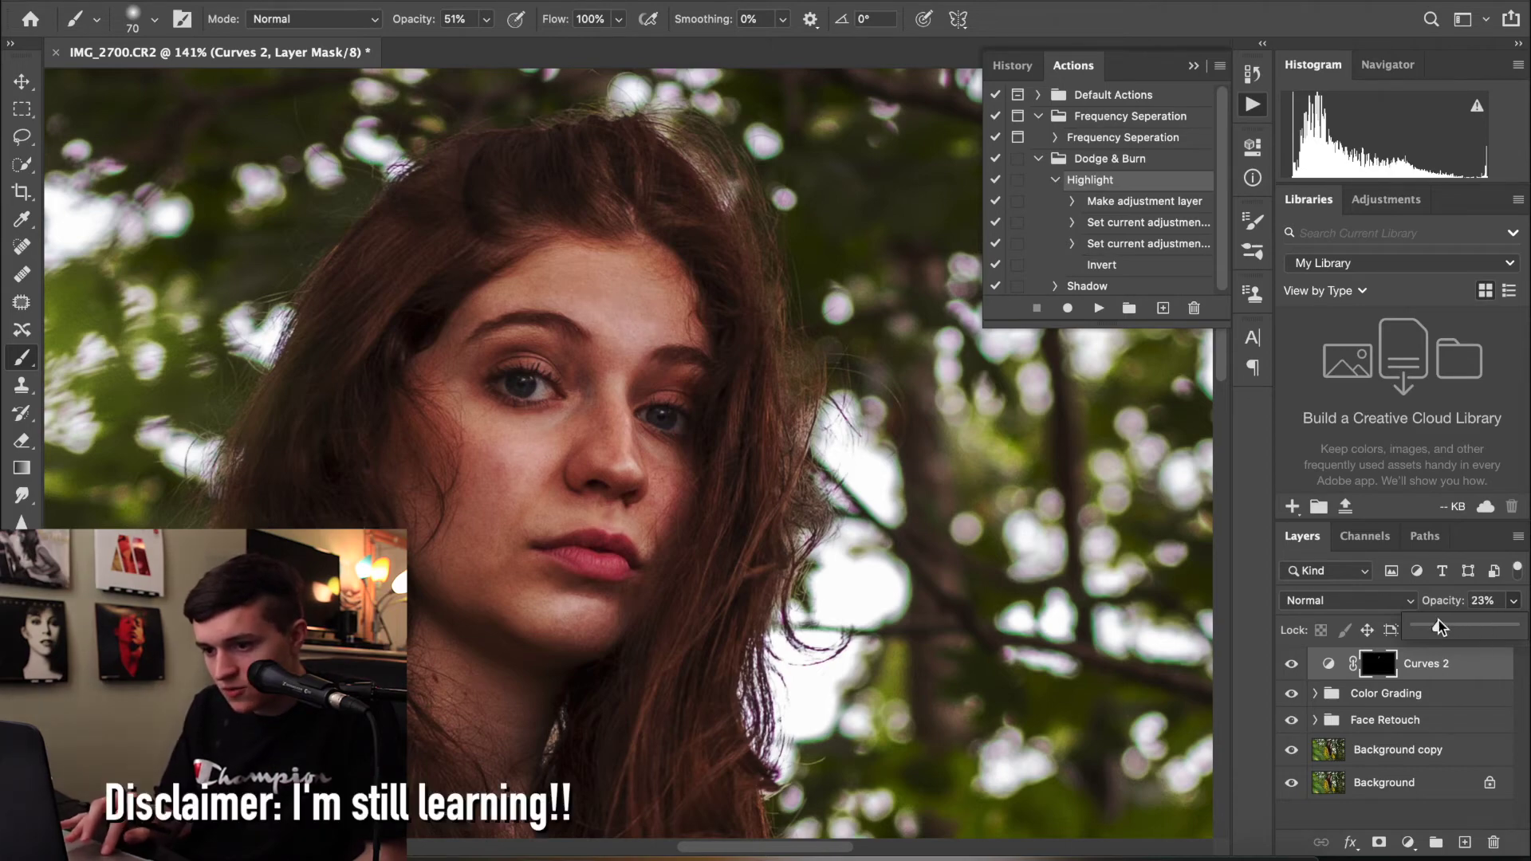
{"action": "scroll", "coordinate": [846, 578], "scroll_direction": "down", "scroll_amount": 5}
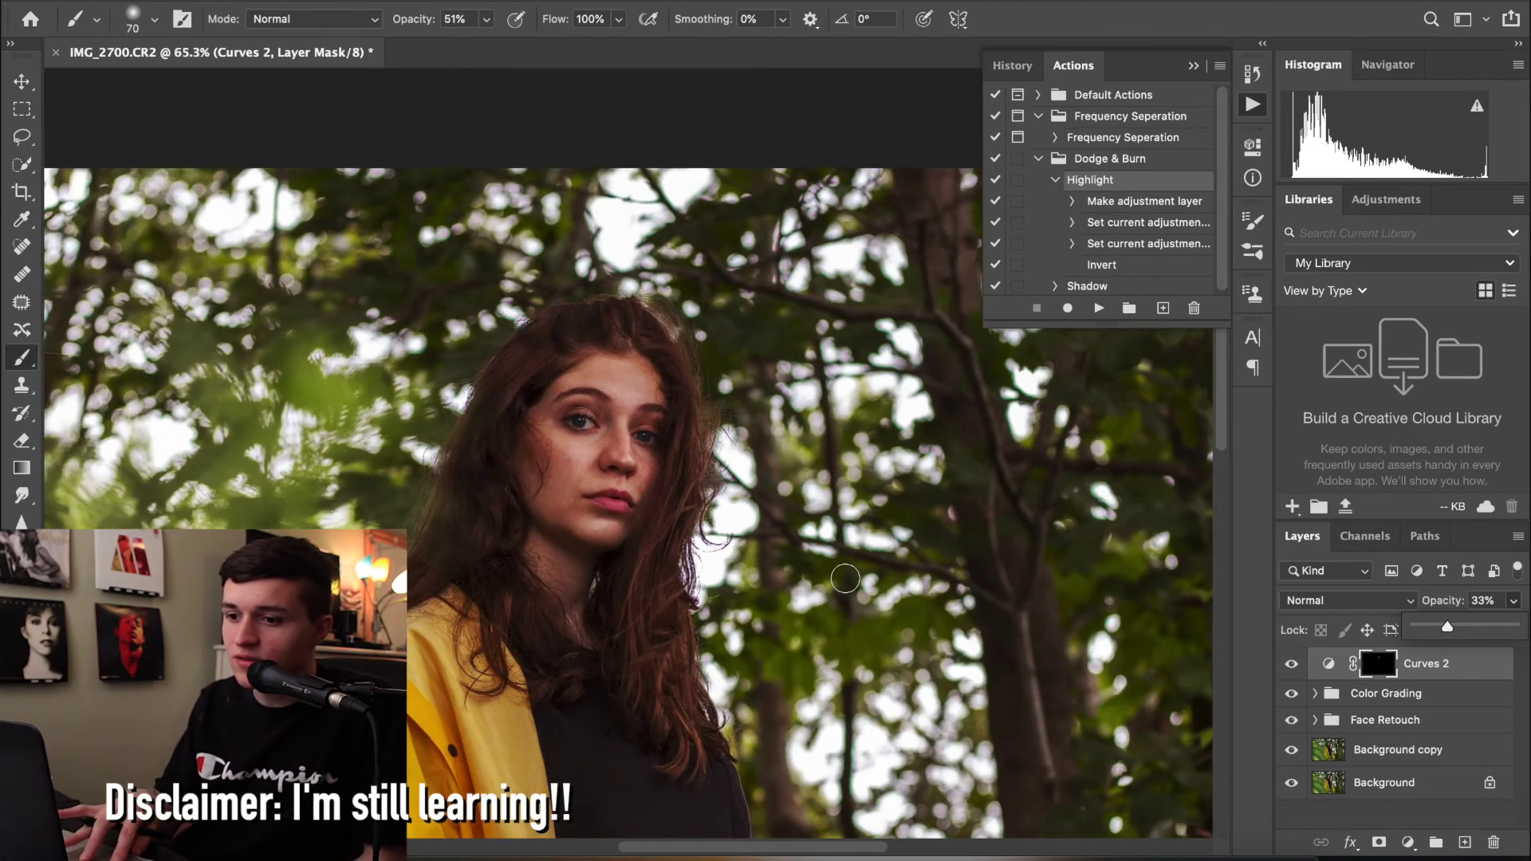
Lower the Curves 2 highlight layer's opacity to 29% and inspect the face up close
{"action": "scroll", "coordinate": [846, 578], "scroll_direction": "up", "scroll_amount": 5}
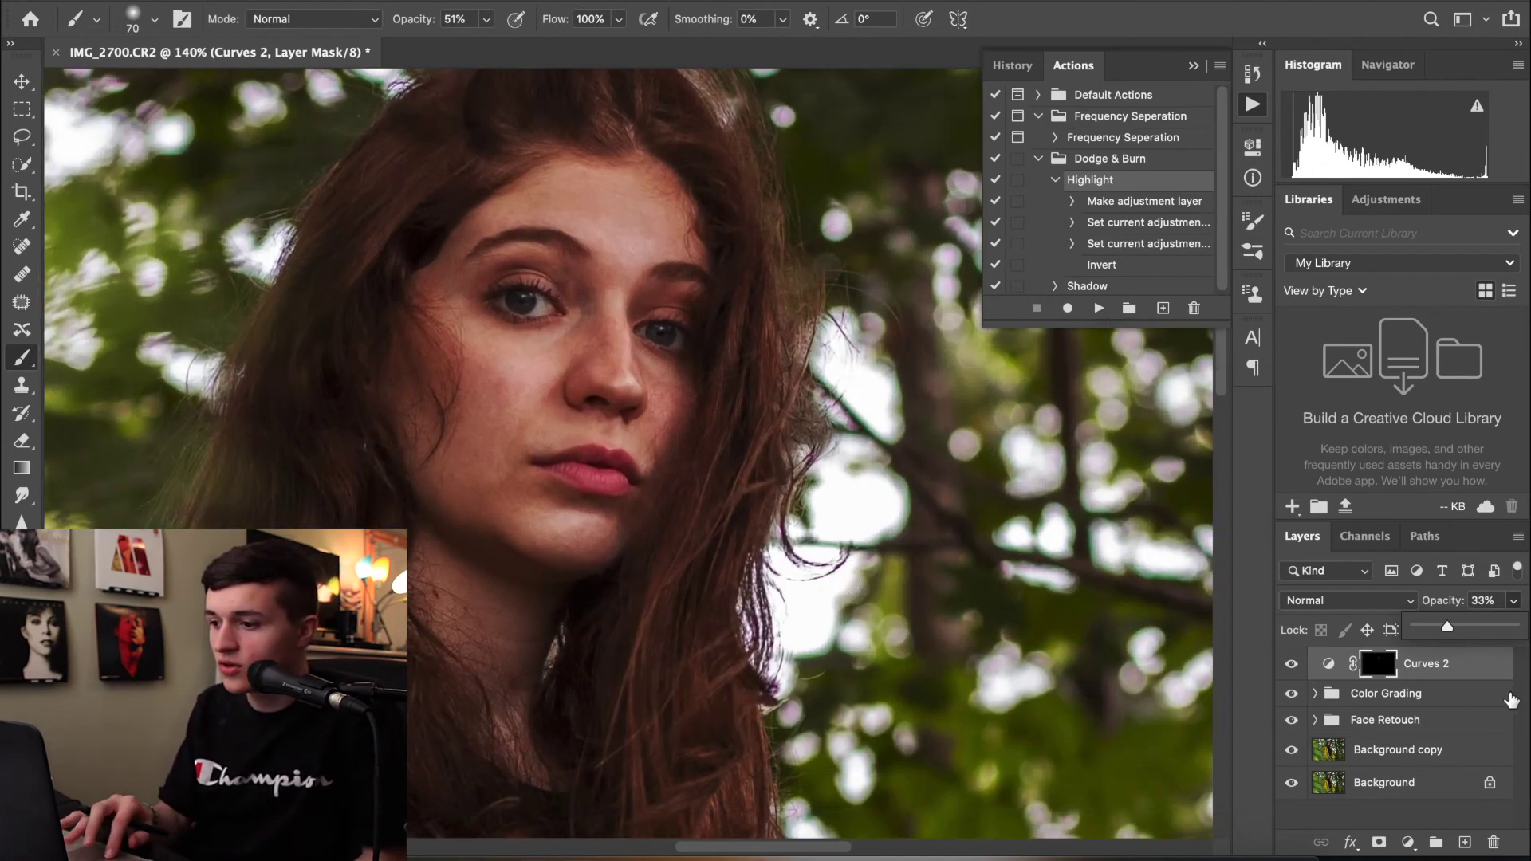
{"action": "mouse_move", "coordinate": [1425, 632]}
{"action": "left_mouse_down"}
{"action": "mouse_move", "coordinate": [1453, 632]}
{"action": "mouse_move", "coordinate": [1435, 631]}
{"action": "left_mouse_up"}
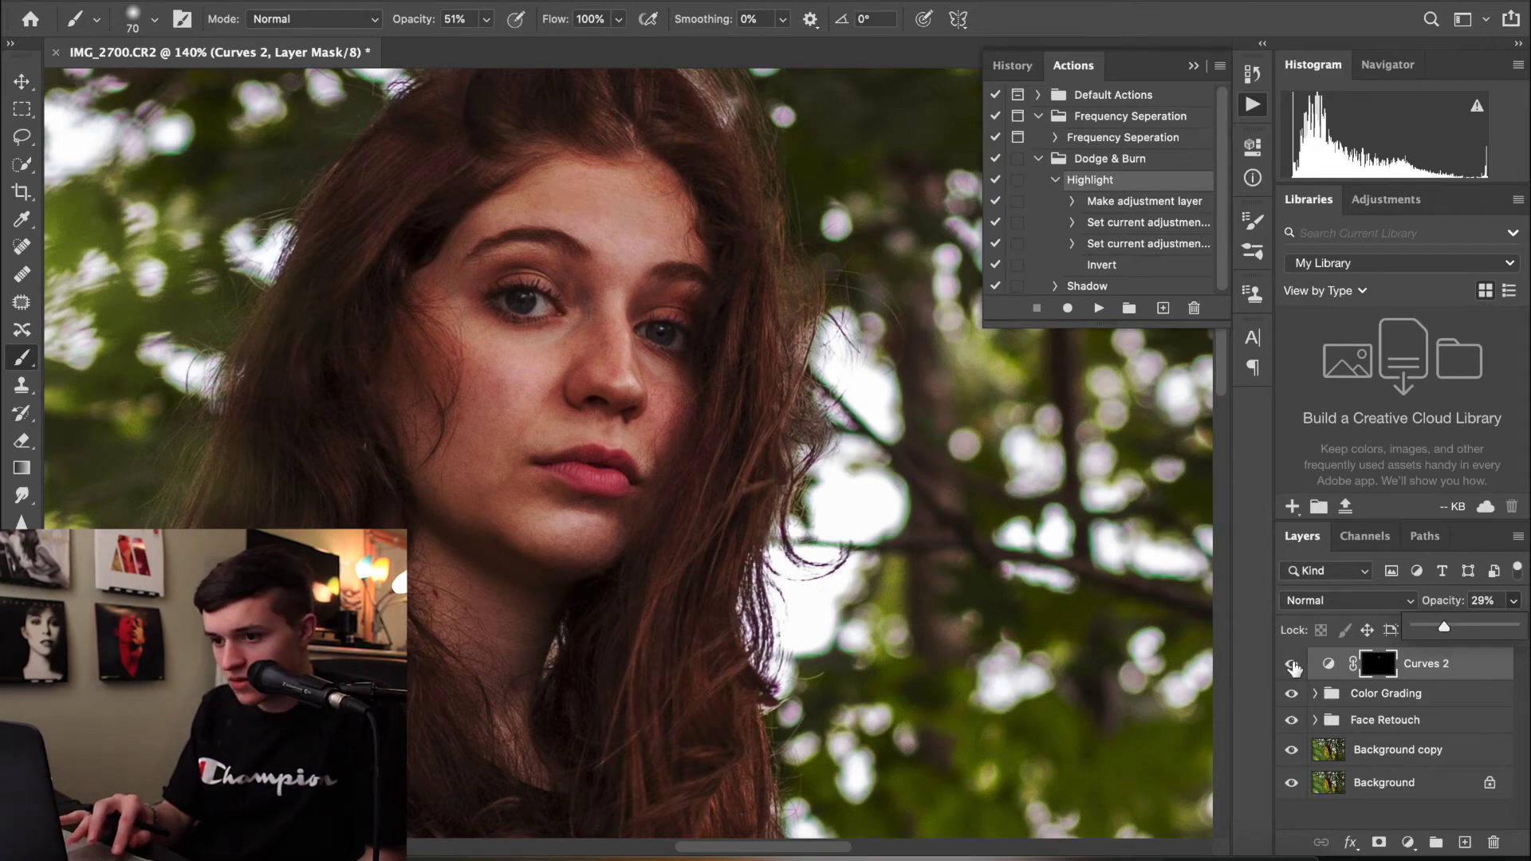
{"action": "scroll", "coordinate": [732, 402], "scroll_direction": "up", "scroll_amount": 5}
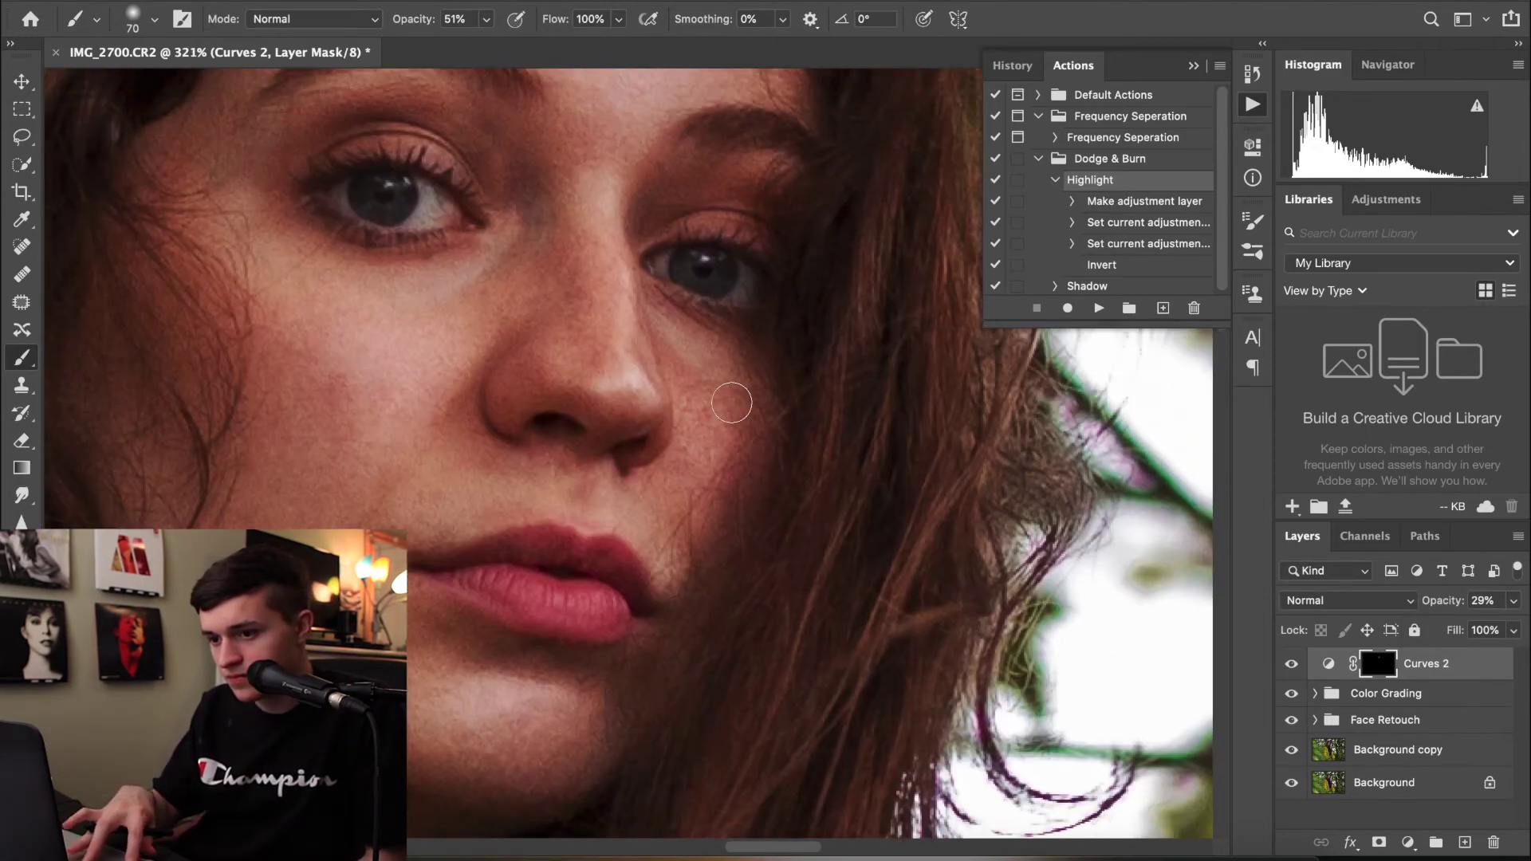
{"action": "scroll", "coordinate": [694, 313], "scroll_direction": "up", "scroll_amount": 3}
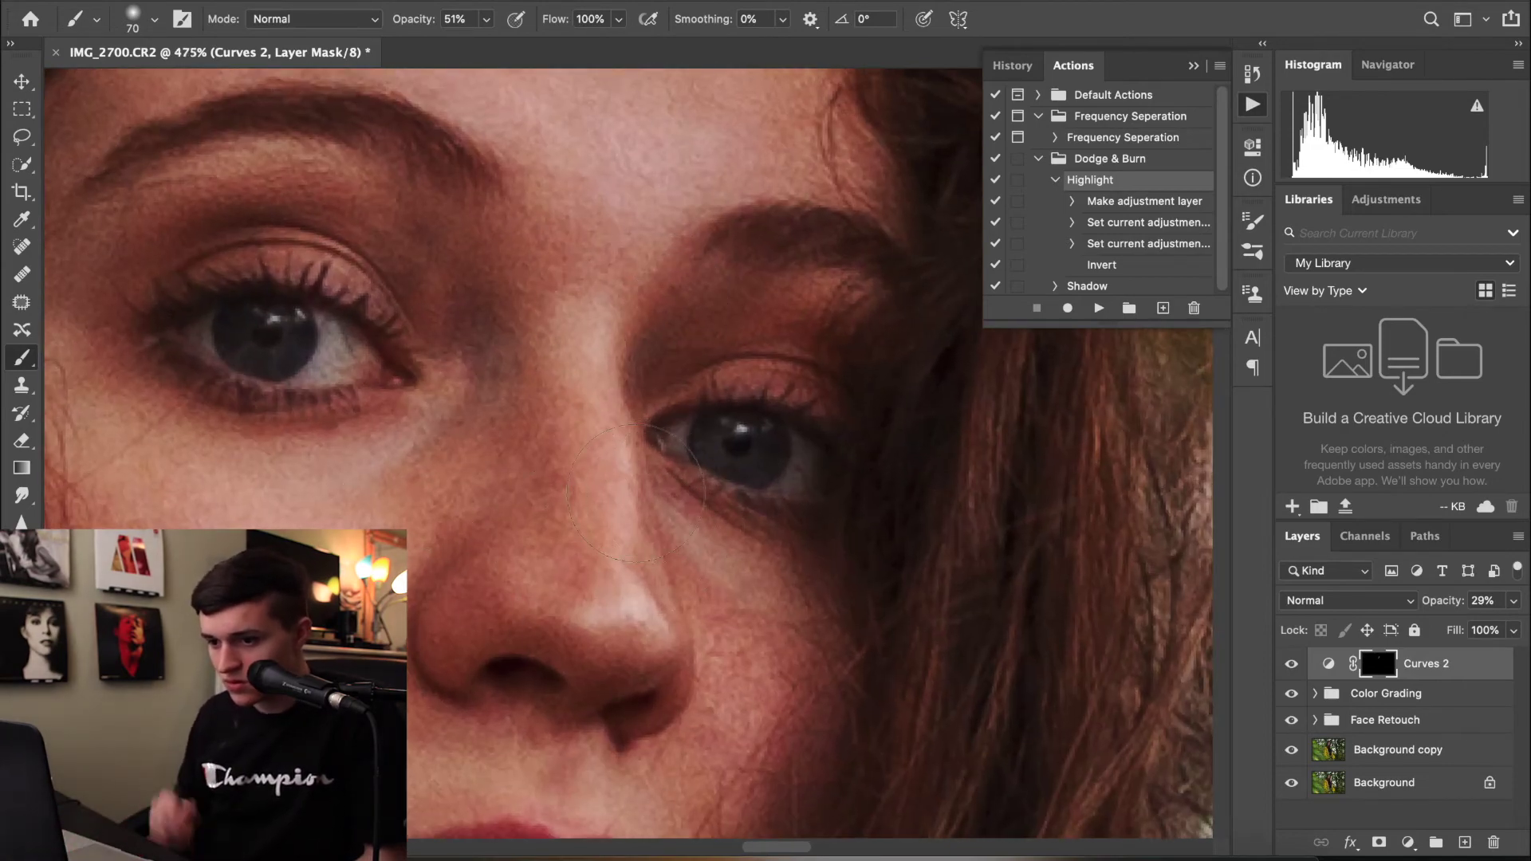
{"action": "scroll", "coordinate": [650, 518], "scroll_direction": "down", "scroll_amount": 5}
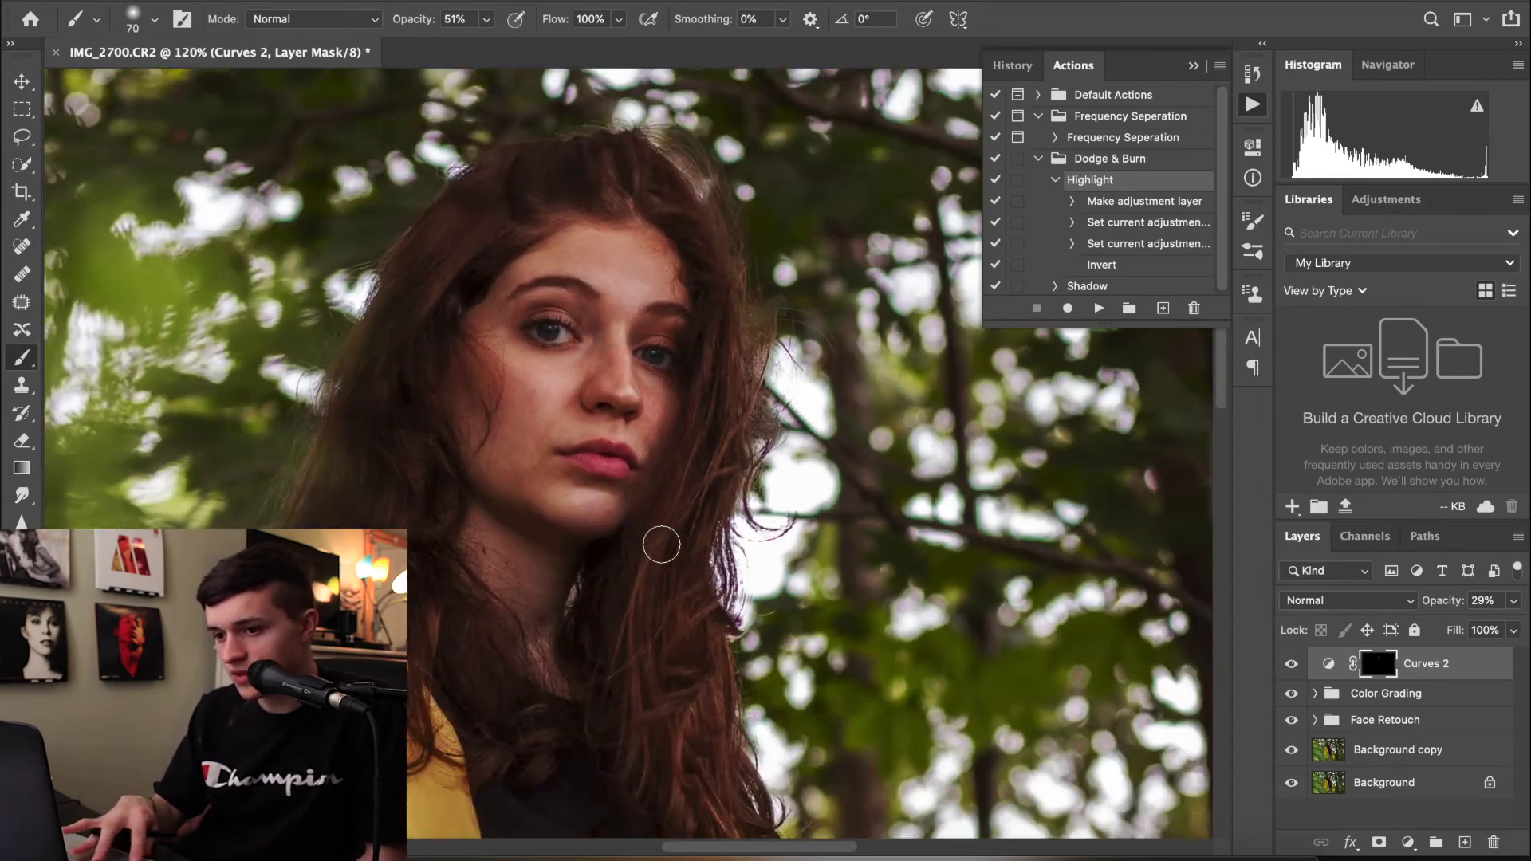
Run the Shadow action from the Dodge & Burn set to add a darkening Curves layer
{"action": "scroll", "coordinate": [661, 544], "scroll_direction": "down", "scroll_amount": 5}
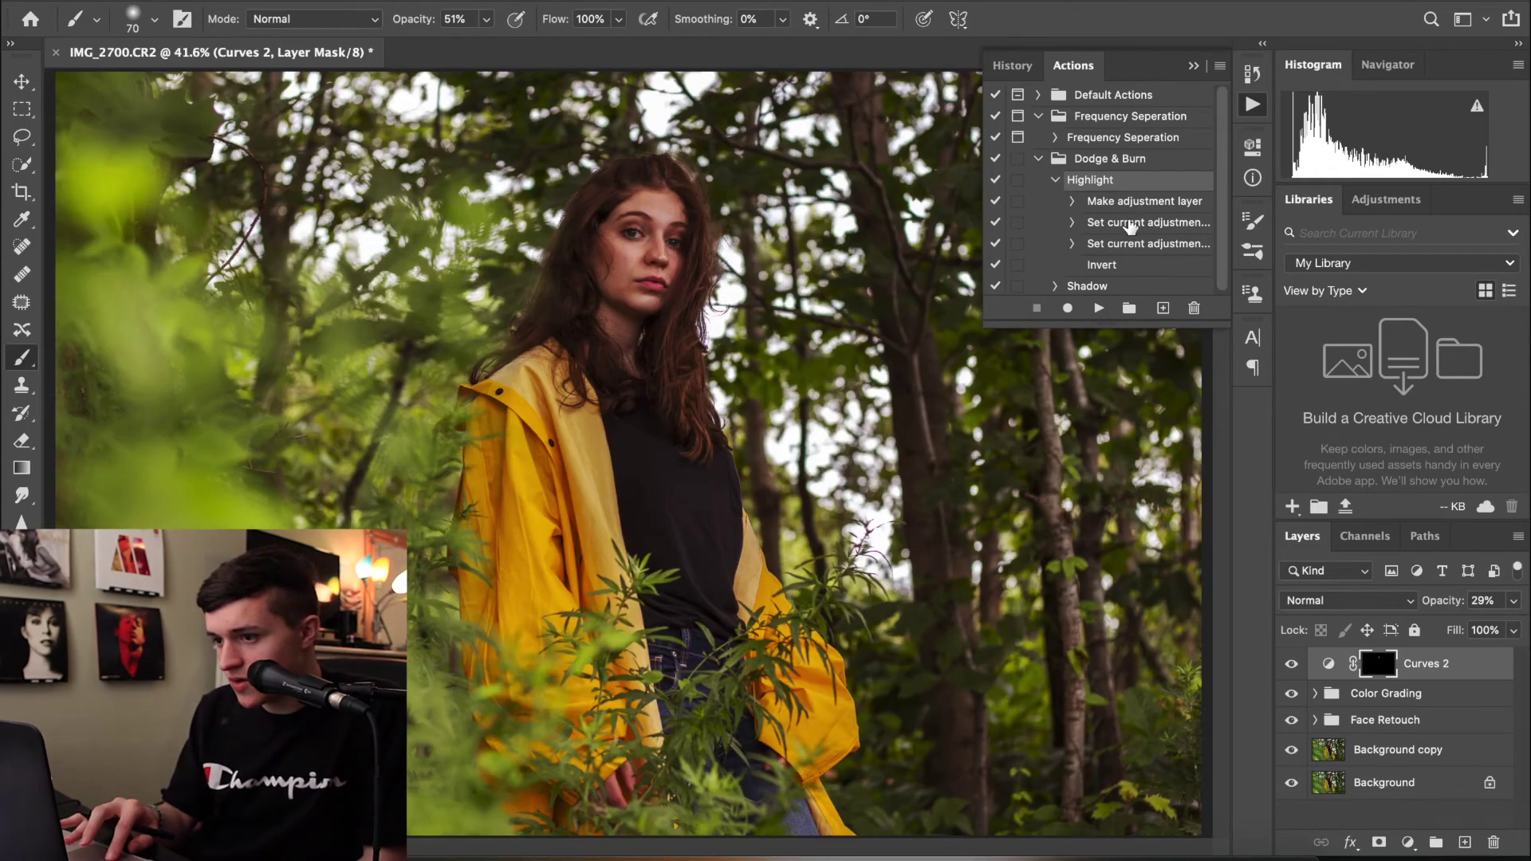
{"action": "left_click", "coordinate": [1058, 183]}
{"action": "left_click", "coordinate": [1087, 202]}
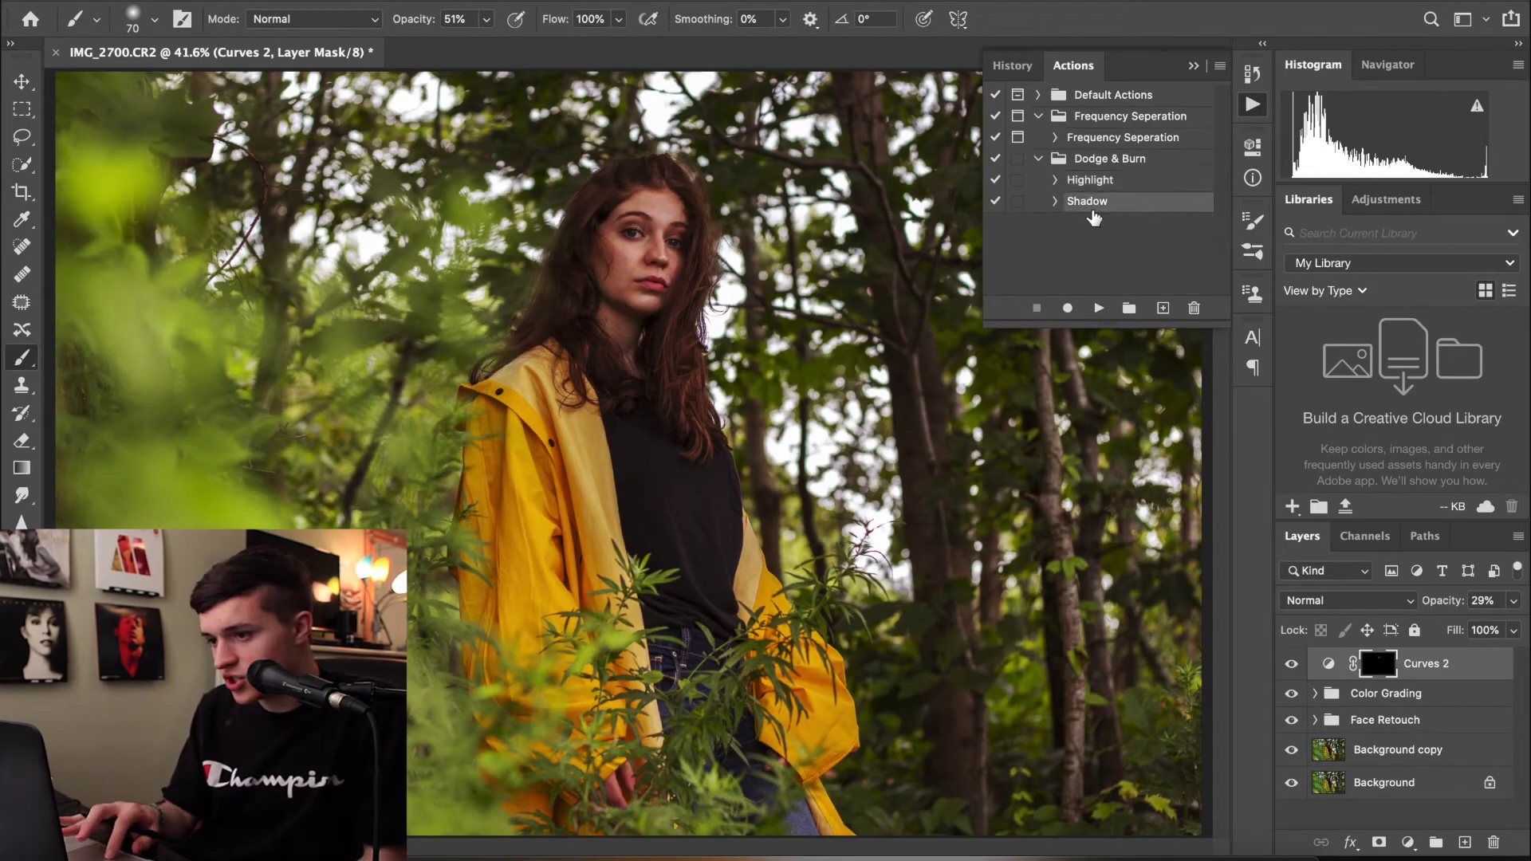
{"action": "left_click", "coordinate": [1099, 308]}
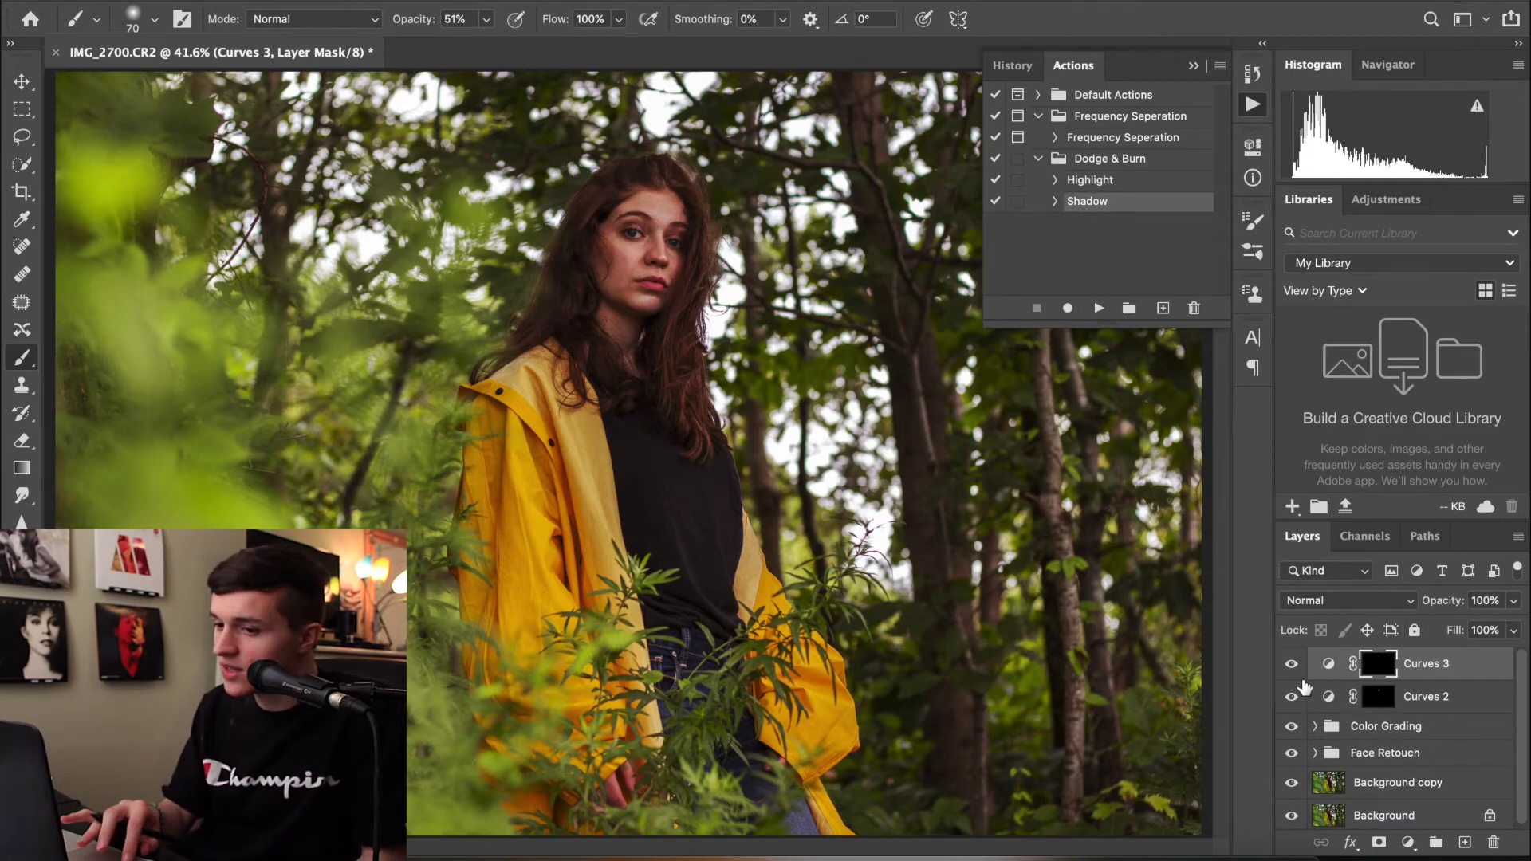
Paint shadows along the jawline, side of the face and hairline in the Curves 3 mask with a size 175 brush
{"action": "scroll", "coordinate": [888, 371], "scroll_direction": "up", "scroll_amount": 5}
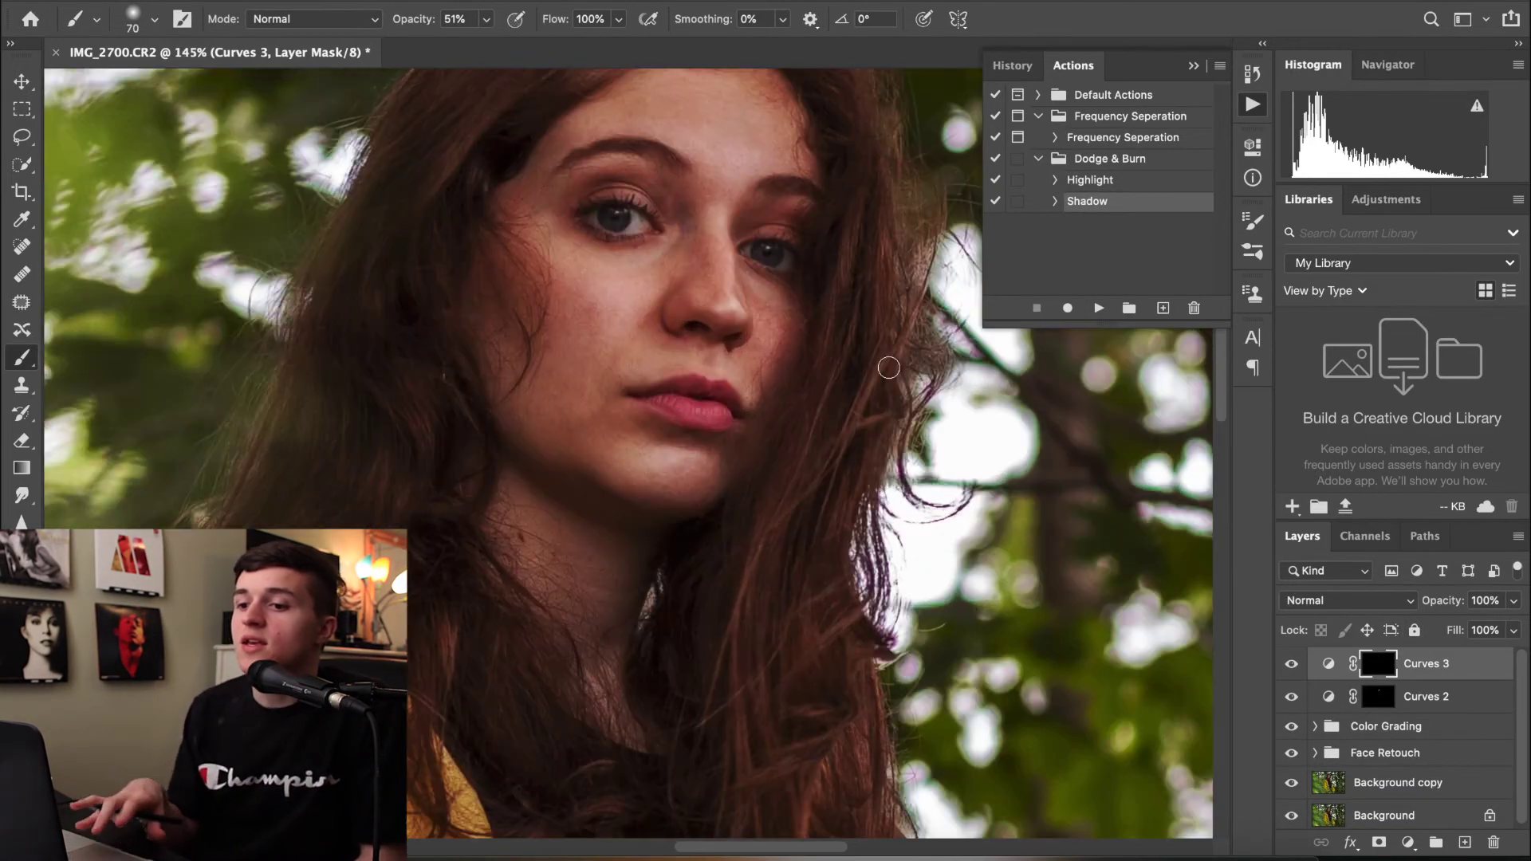
{"action": "scroll", "coordinate": [888, 368], "scroll_direction": "up", "scroll_amount": 2}
{"action": "key", "text": "bracketright"}
{"action": "key", "text": "bracketright"}
{"action": "key", "text": "bracketright"}
{"action": "key", "text": "bracketright"}
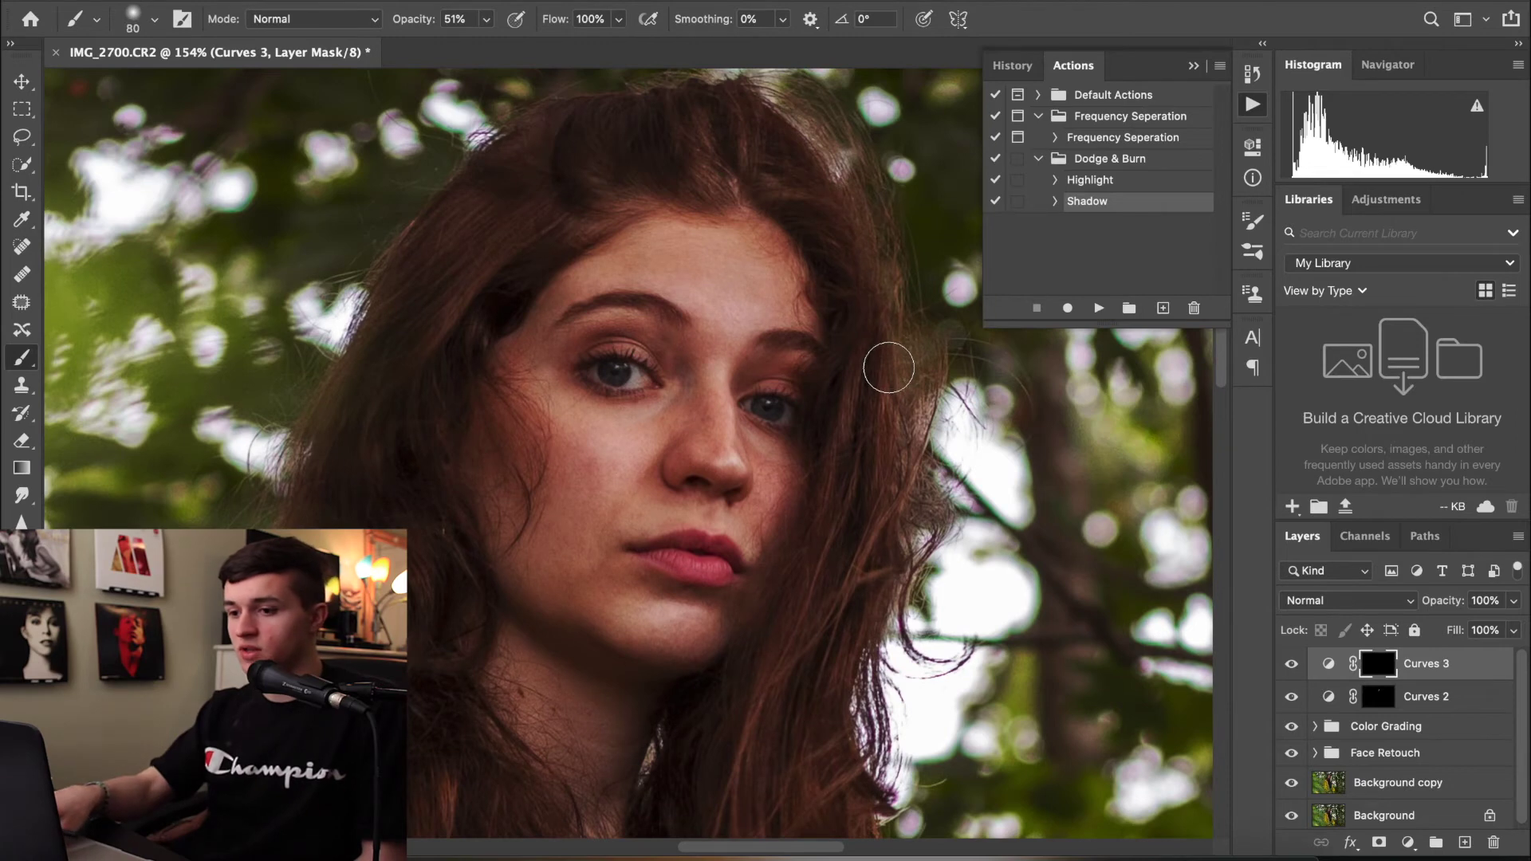
{"action": "key", "text": "bracketright"}
{"action": "key", "text": "bracketright"}
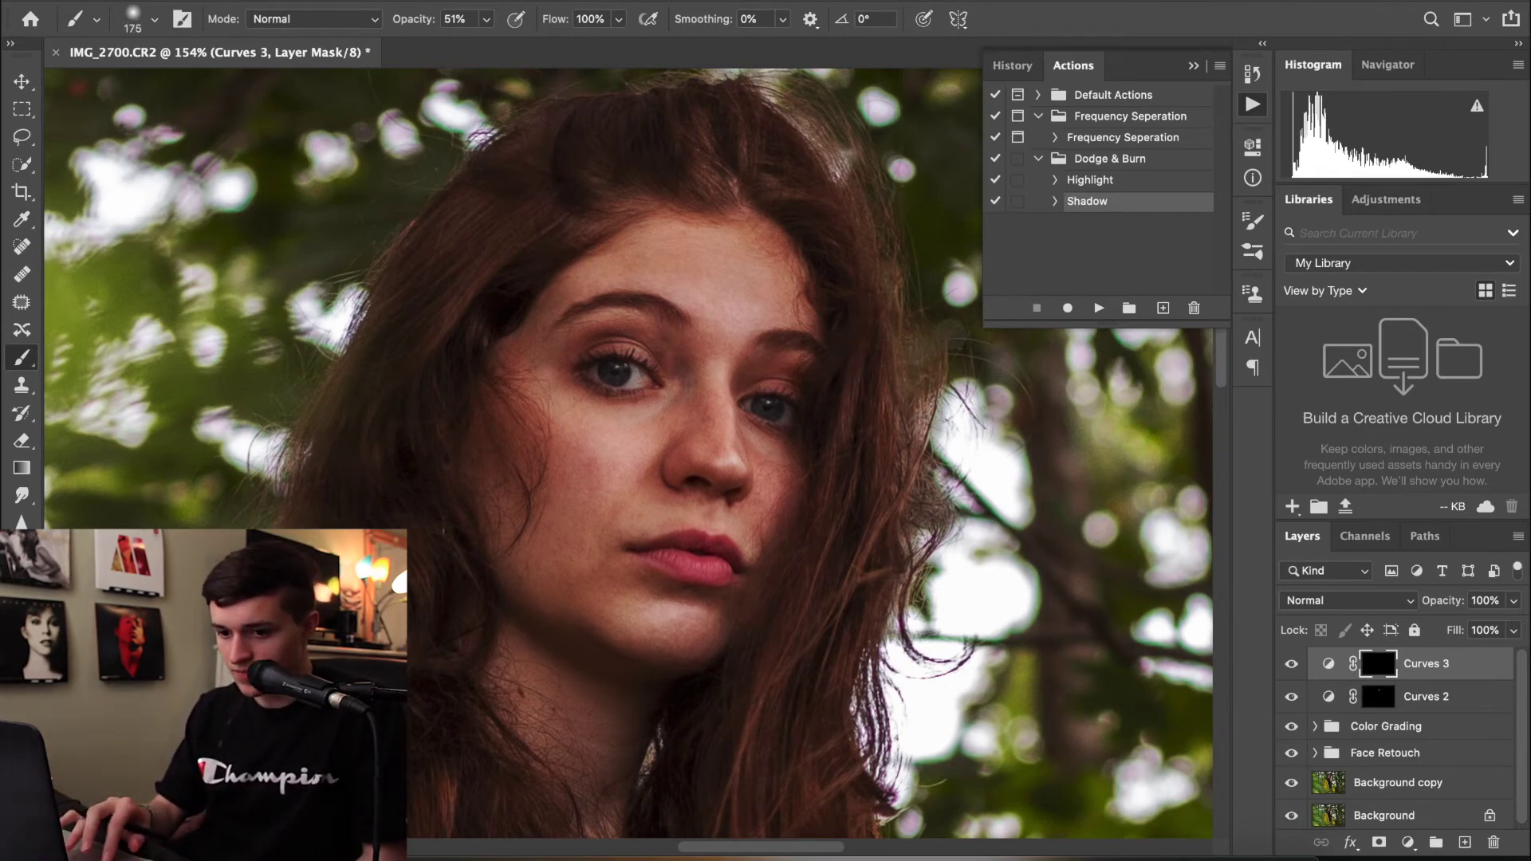
{"action": "mouse_move", "coordinate": [542, 639]}
{"action": "left_mouse_down"}
{"action": "mouse_move", "coordinate": [487, 455]}
{"action": "mouse_move", "coordinate": [527, 344]}
{"action": "mouse_move", "coordinate": [508, 353]}
{"action": "mouse_move", "coordinate": [515, 459]}
{"action": "mouse_move", "coordinate": [494, 435]}
{"action": "mouse_move", "coordinate": [547, 478]}
{"action": "mouse_move", "coordinate": [515, 457]}
{"action": "mouse_move", "coordinate": [525, 479]}
{"action": "mouse_move", "coordinate": [513, 473]}
{"action": "mouse_move", "coordinate": [481, 414]}
{"action": "left_mouse_up"}
{"action": "mouse_move", "coordinate": [499, 344]}
{"action": "left_mouse_down"}
{"action": "mouse_move", "coordinate": [631, 242]}
{"action": "mouse_move", "coordinate": [613, 245]}
{"action": "mouse_move", "coordinate": [726, 224]}
{"action": "left_mouse_up"}
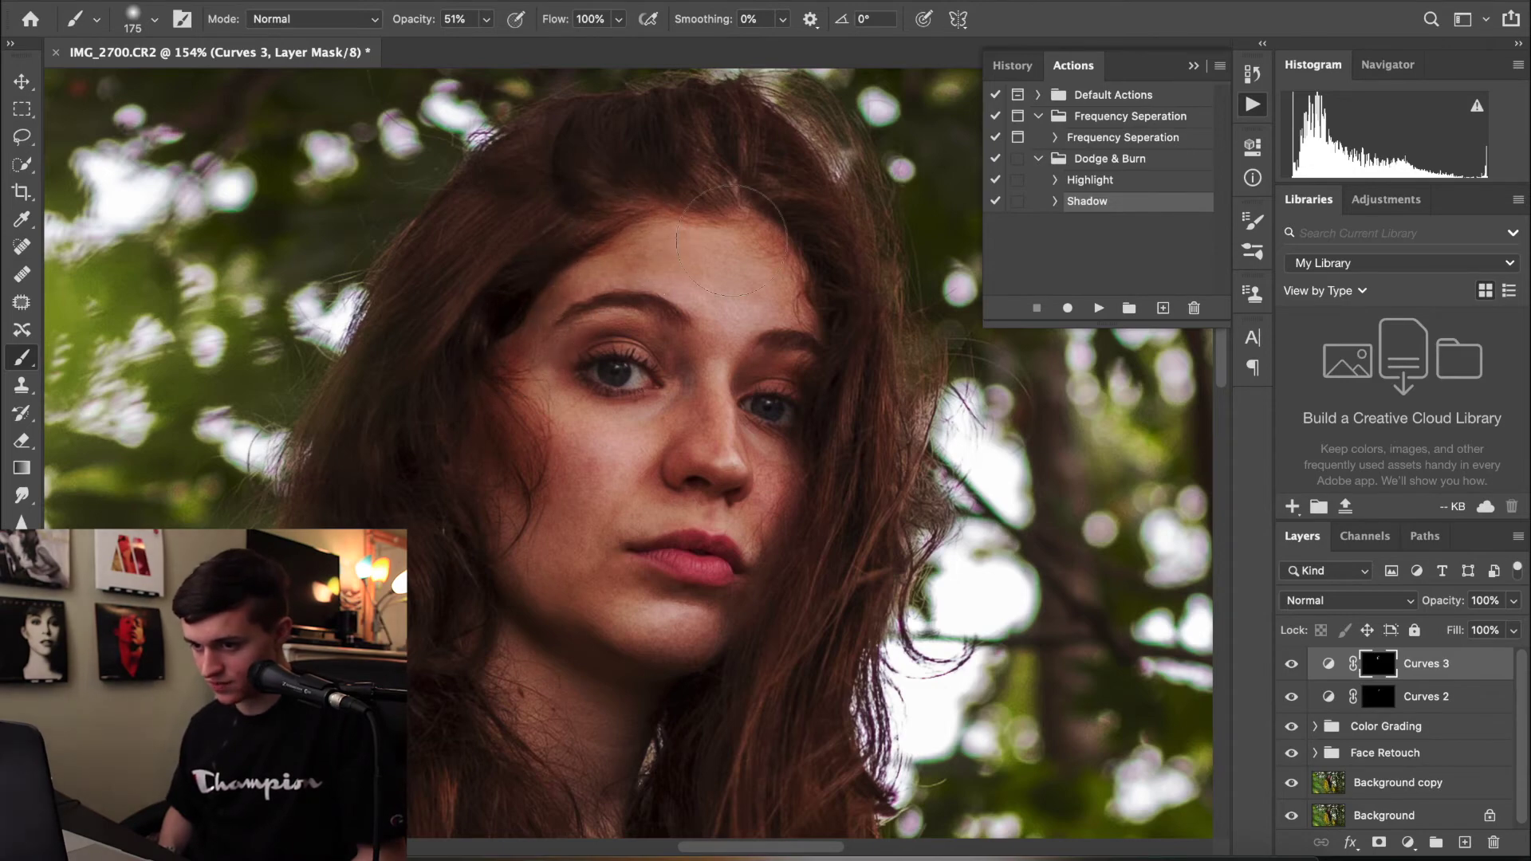
Darken the eyelashes of both eyes in the Curves 3 mask with a size 9 brush
{"action": "scroll", "coordinate": [576, 552], "scroll_direction": "up", "scroll_amount": 5}
{"action": "scroll", "coordinate": [575, 552], "scroll_direction": "up", "scroll_amount": 3}
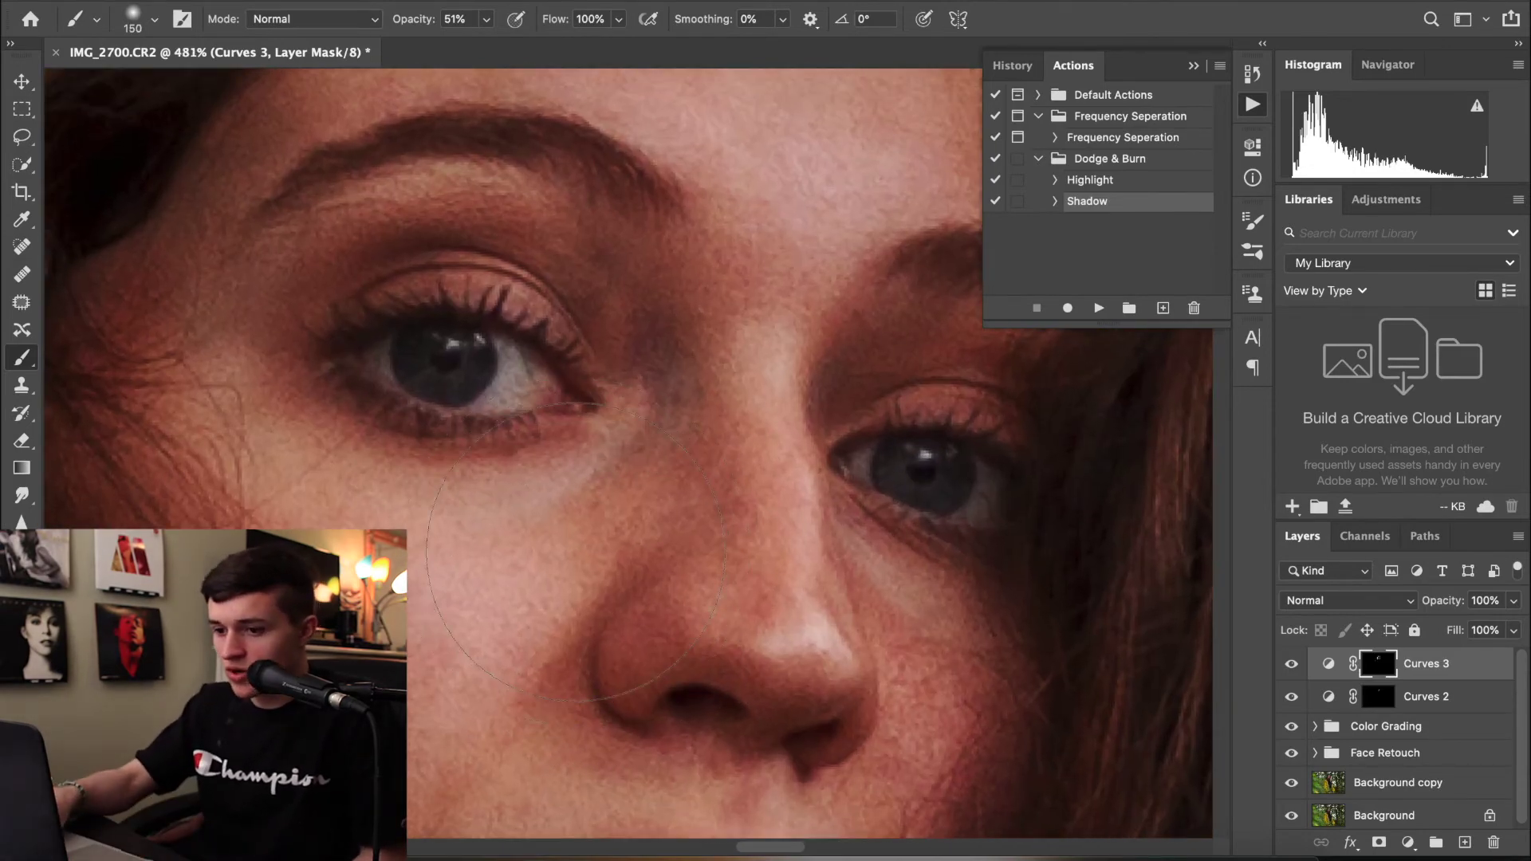
{"action": "key", "text": "bracketleft"}
{"action": "key", "text": "bracketleft"}
{"action": "key", "text": "bracketleft"}
{"action": "key", "text": "bracketleft"}
{"action": "key", "text": "bracketleft"}
{"action": "key", "text": "bracketleft"}
{"action": "key", "text": "bracketleft"}
{"action": "key", "text": "bracketleft"}
{"action": "key", "text": "bracketleft"}
{"action": "key", "text": "bracketleft"}
{"action": "key", "text": "bracketleft"}
{"action": "key", "text": "bracketleft"}
{"action": "key", "text": "bracketleft"}
{"action": "key", "text": "bracketleft"}
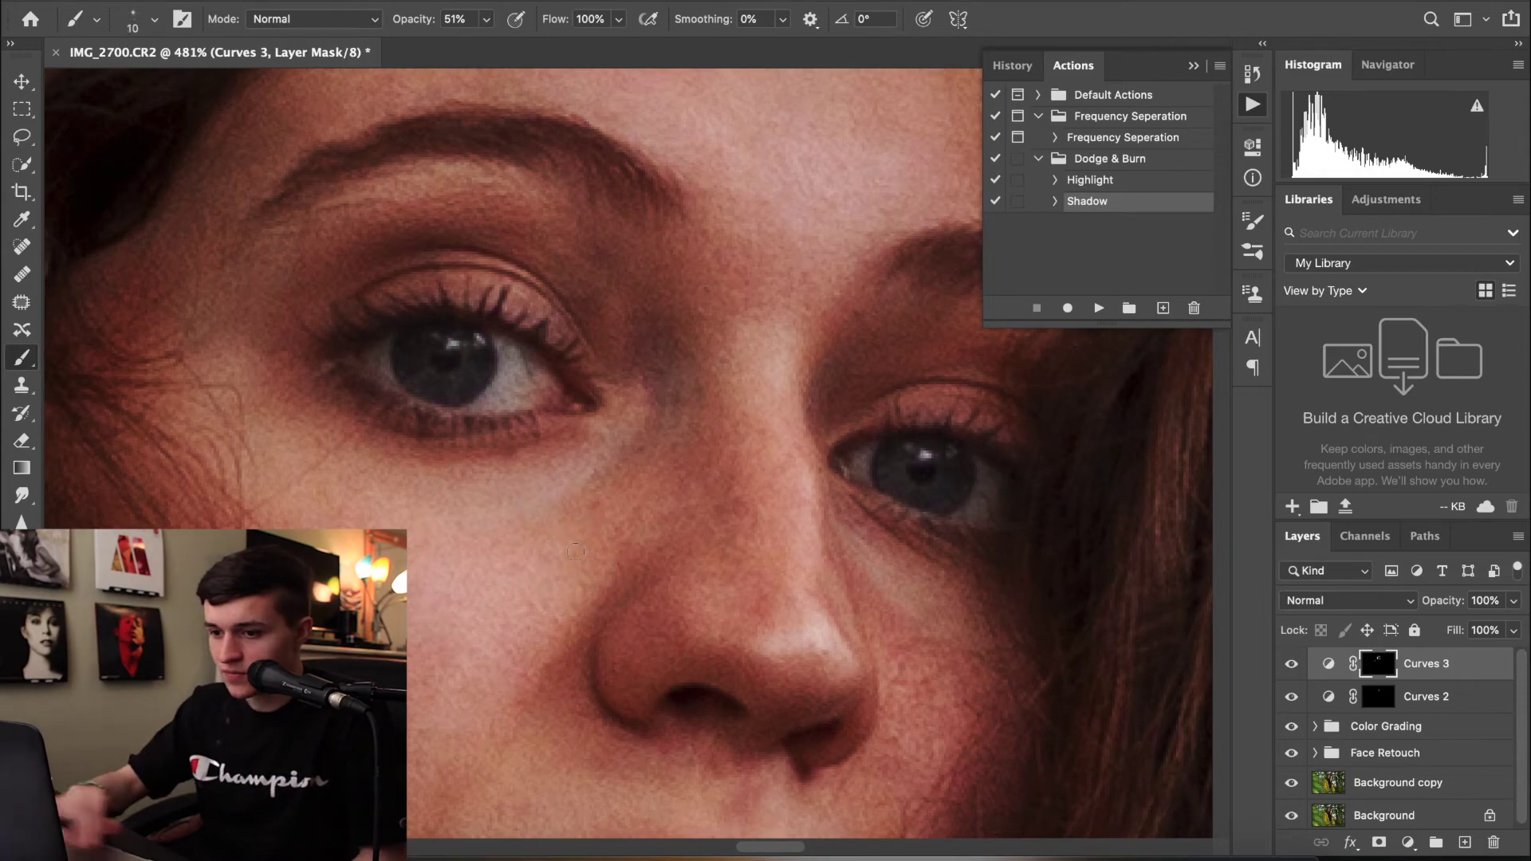
{"action": "scroll", "coordinate": [576, 552], "scroll_direction": "up", "scroll_amount": 2}
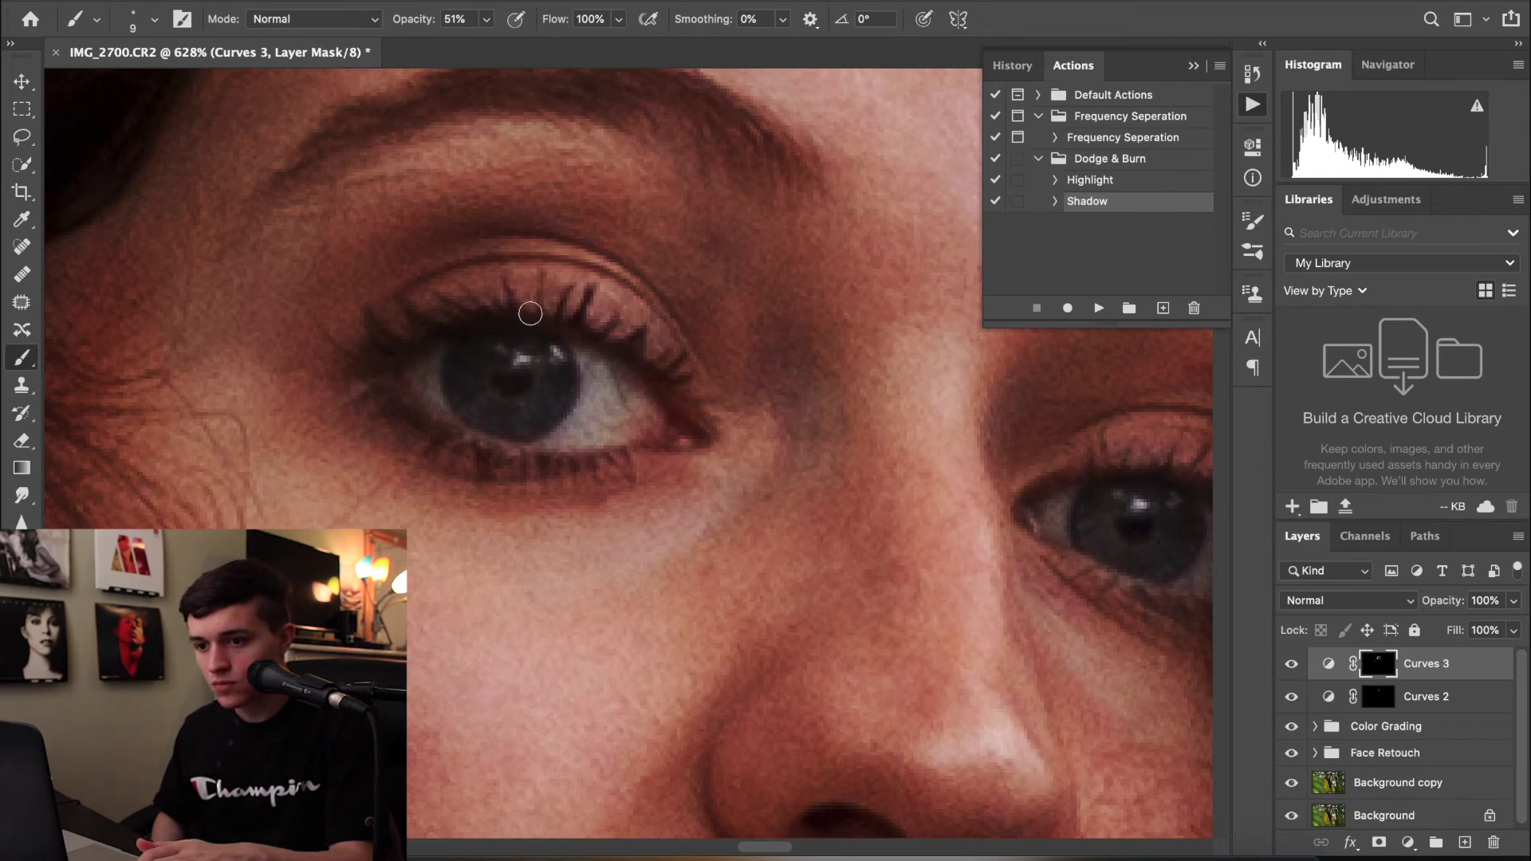
{"action": "scroll", "coordinate": [684, 410], "scroll_direction": "right", "scroll_amount": 8}
{"action": "scroll", "coordinate": [683, 410], "scroll_direction": "down", "scroll_amount": 4}
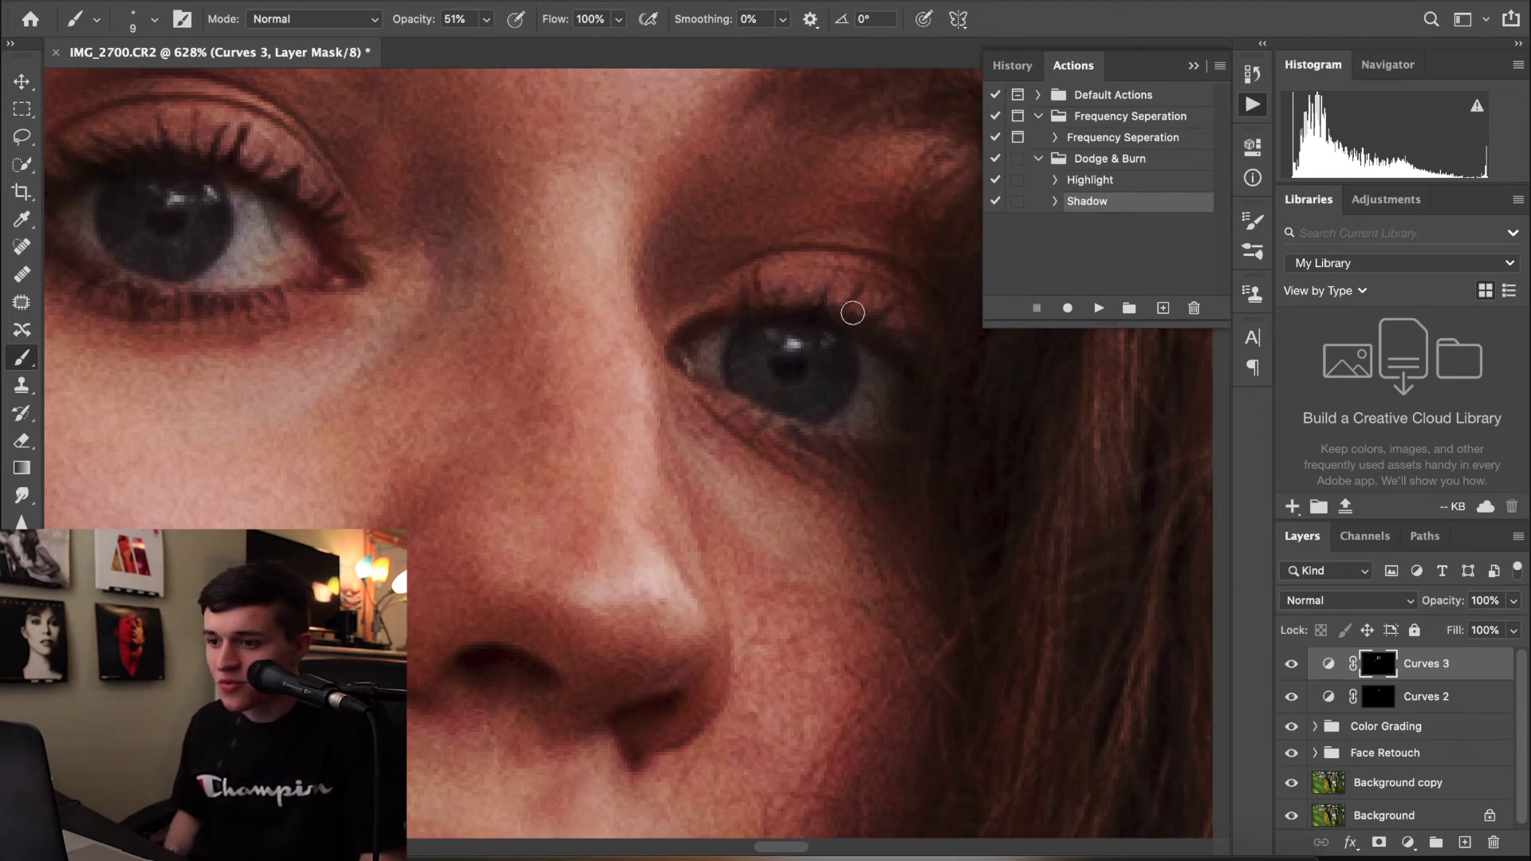
Compare the portrait with and without the Curves 3 shadow layer
{"action": "scroll", "coordinate": [853, 295], "scroll_direction": "down", "scroll_amount": 6}
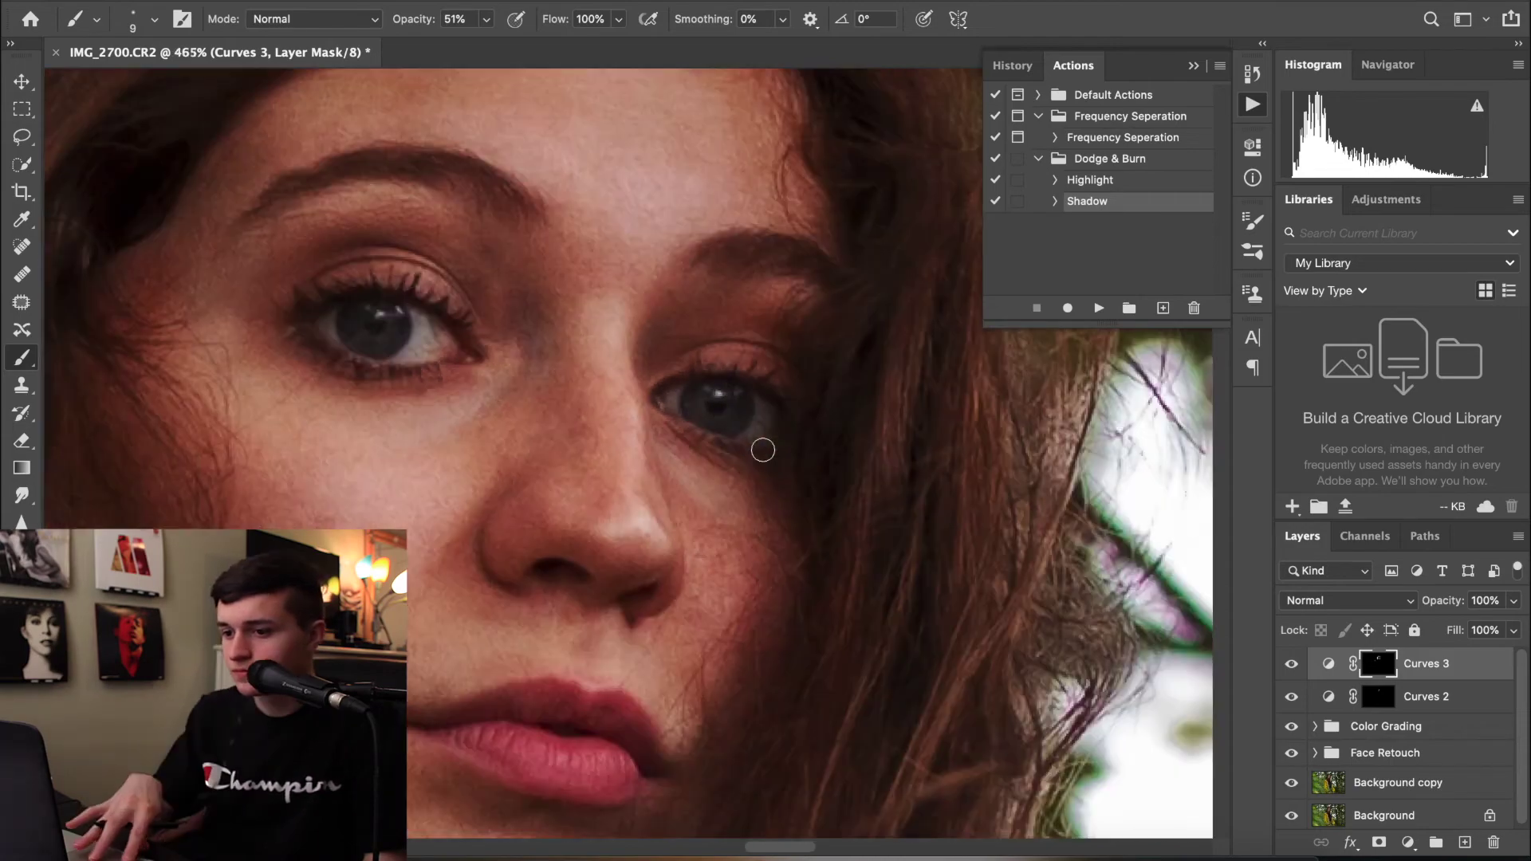
{"action": "scroll", "coordinate": [845, 501], "scroll_direction": "up", "scroll_amount": 3}
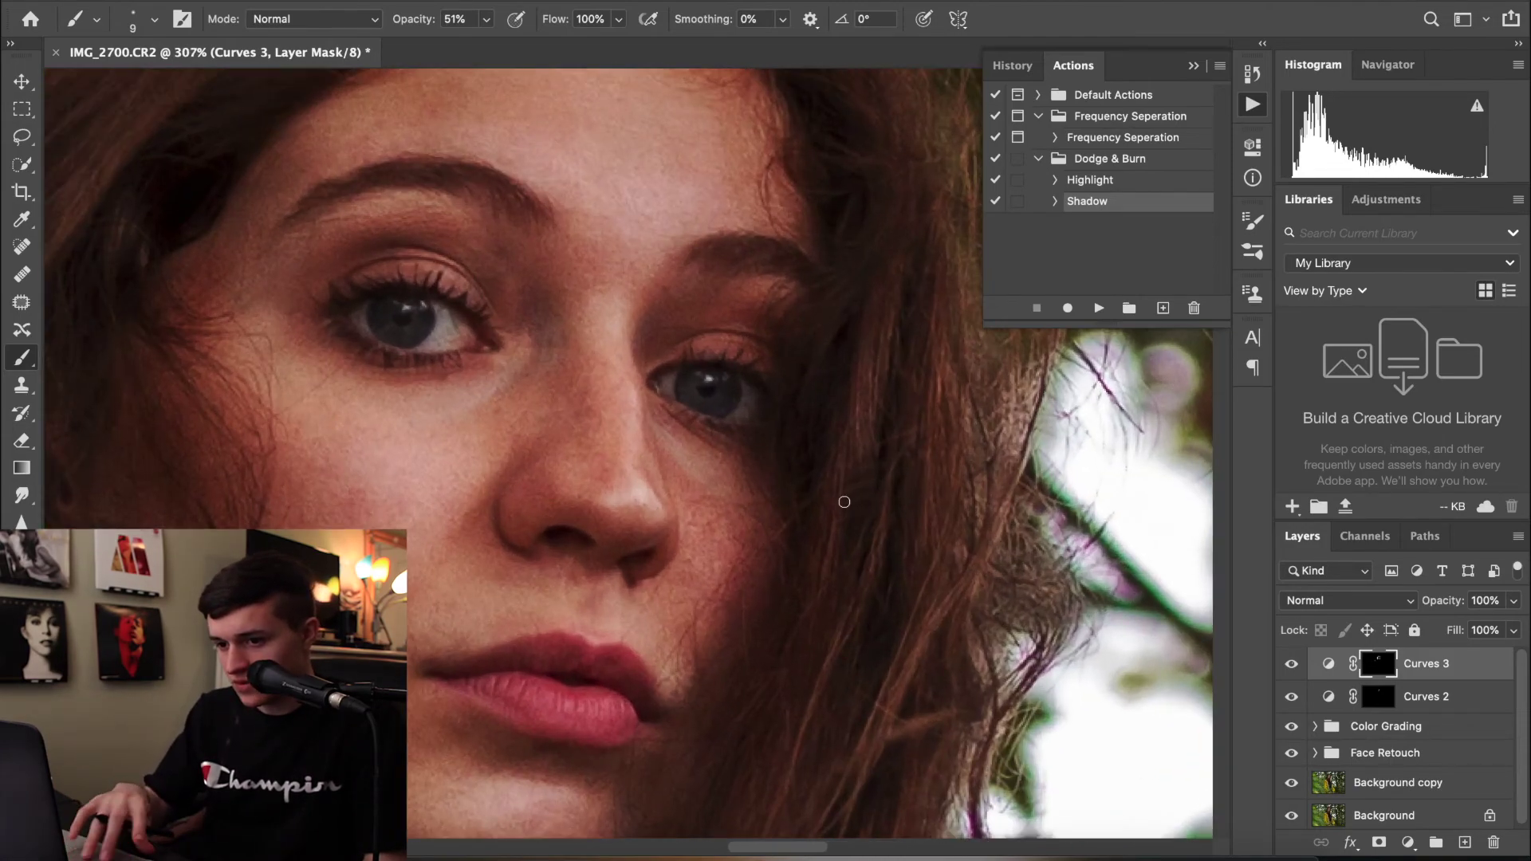
{"action": "scroll", "coordinate": [845, 501], "scroll_direction": "left", "scroll_amount": 6}
{"action": "scroll", "coordinate": [845, 502], "scroll_direction": "down", "scroll_amount": 4}
{"action": "scroll", "coordinate": [848, 496], "scroll_direction": "down", "scroll_amount": 3}
{"action": "scroll", "coordinate": [848, 495], "scroll_direction": "down", "scroll_amount": 3}
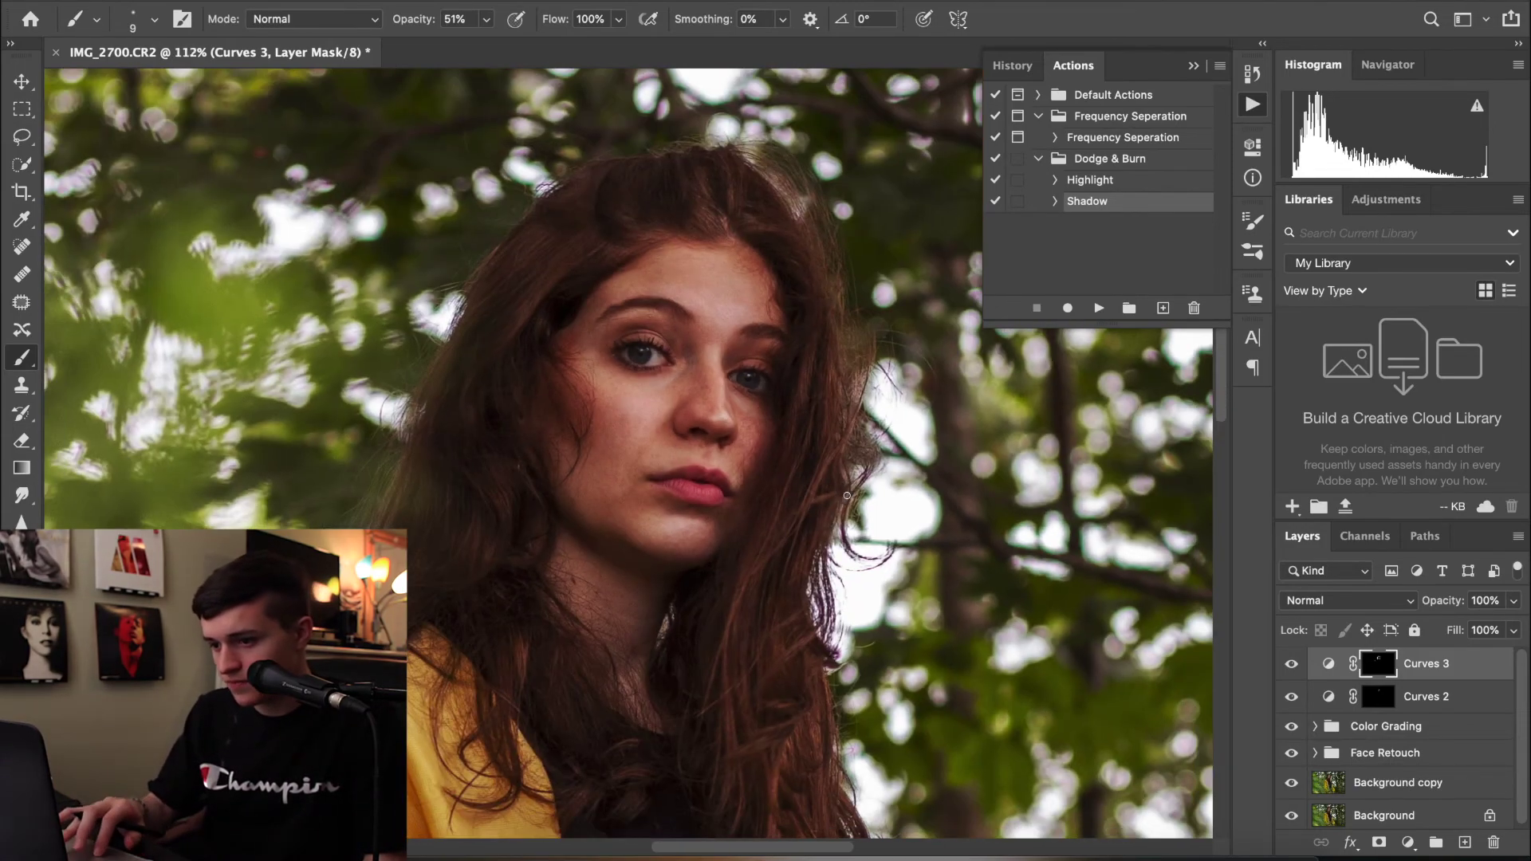
{"action": "left_click", "coordinate": [1293, 664]}
{"action": "left_click", "coordinate": [1293, 664]}
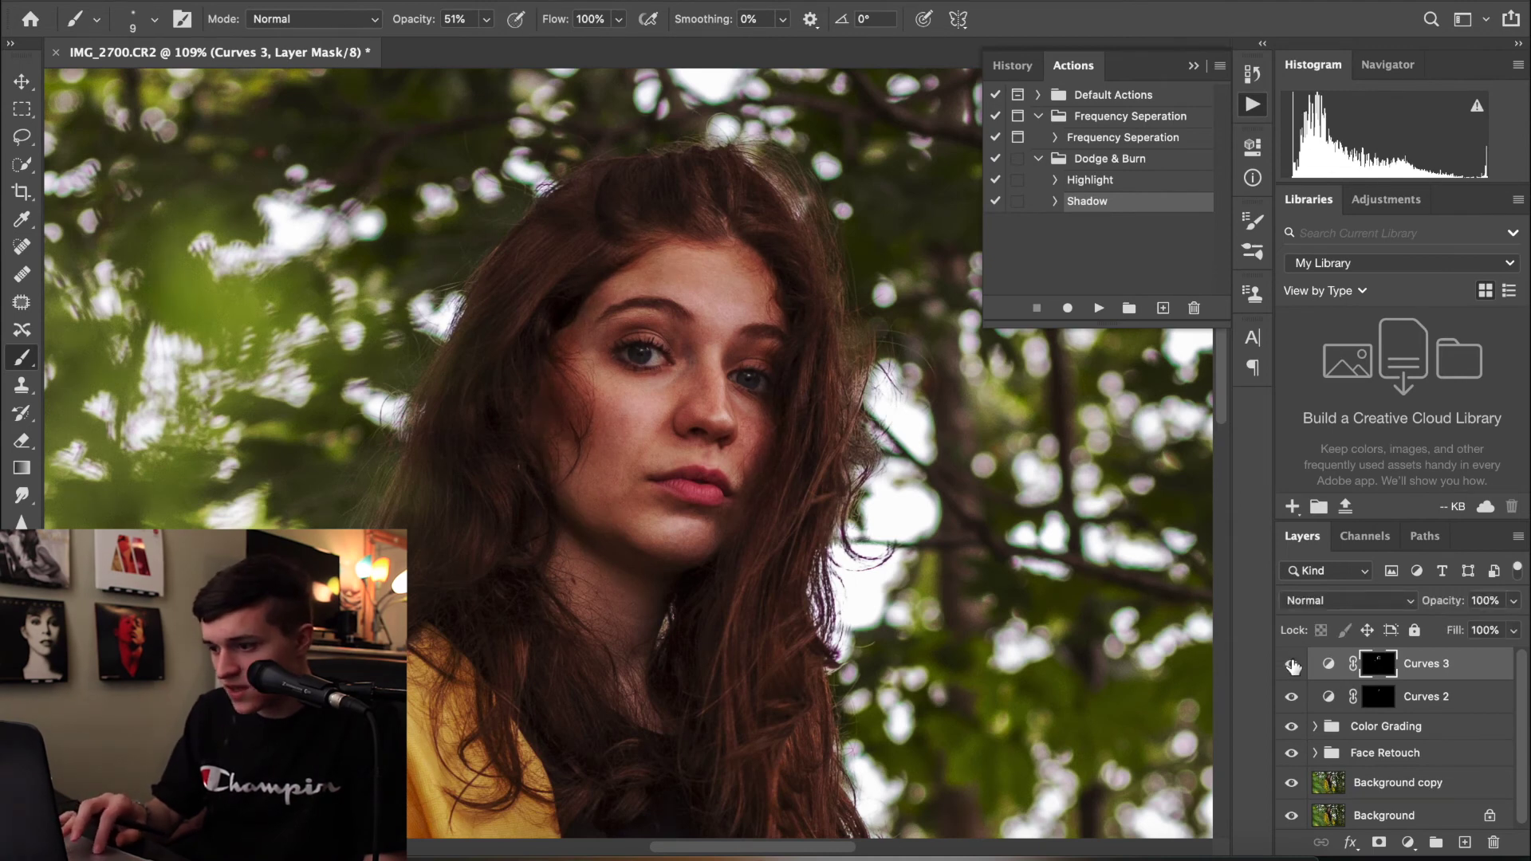
Reduce the Curves 3 layer's opacity to 50% and compare the portrait with and without the layer
{"action": "left_click", "coordinate": [1514, 602]}
{"action": "left_click", "coordinate": [1457, 628]}
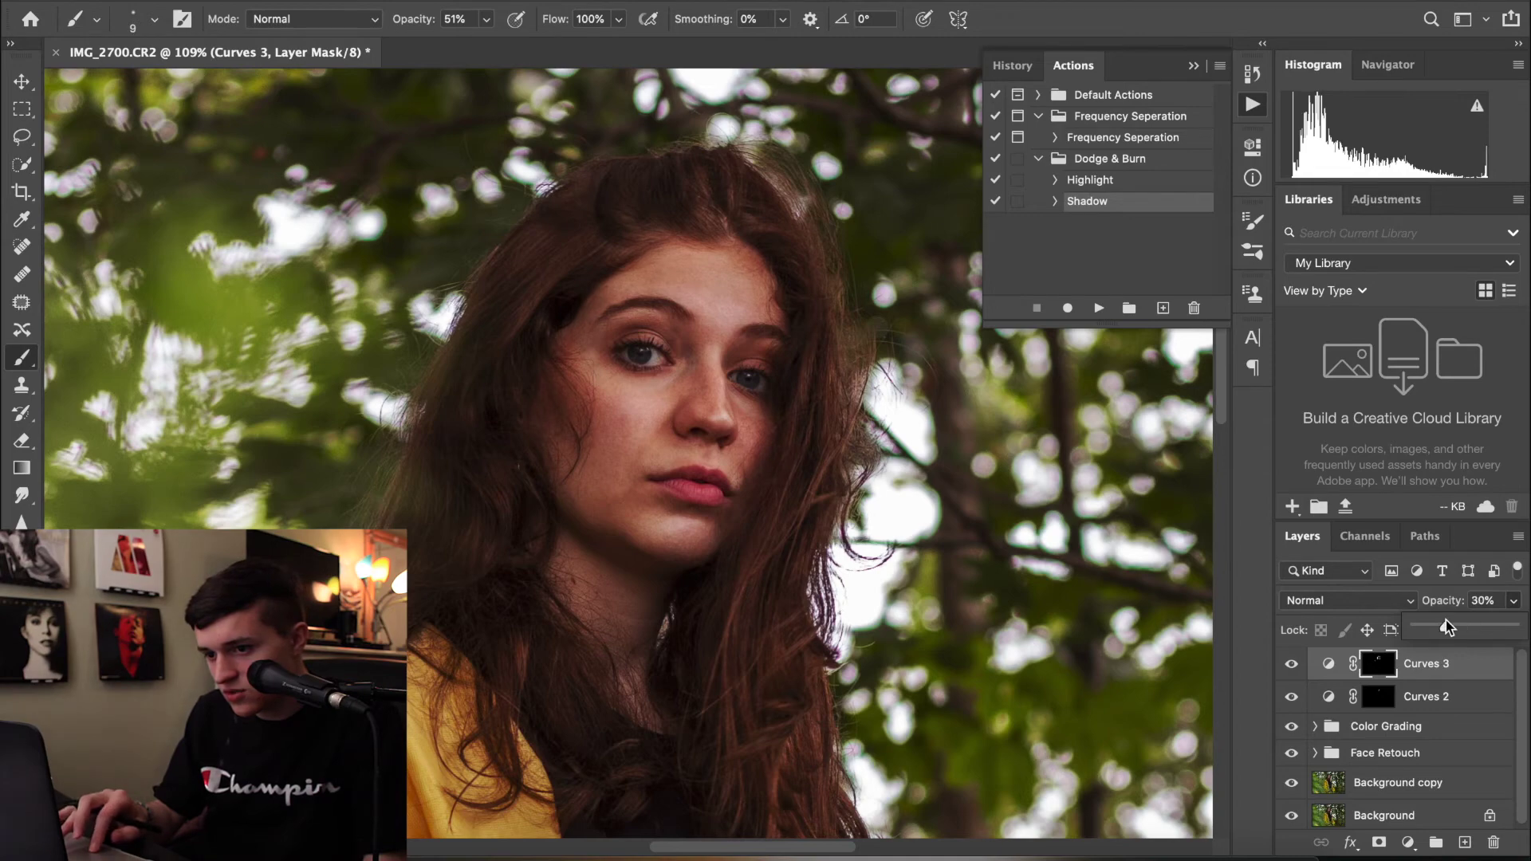
{"action": "scroll", "coordinate": [893, 536], "scroll_direction": "down", "scroll_amount": 6}
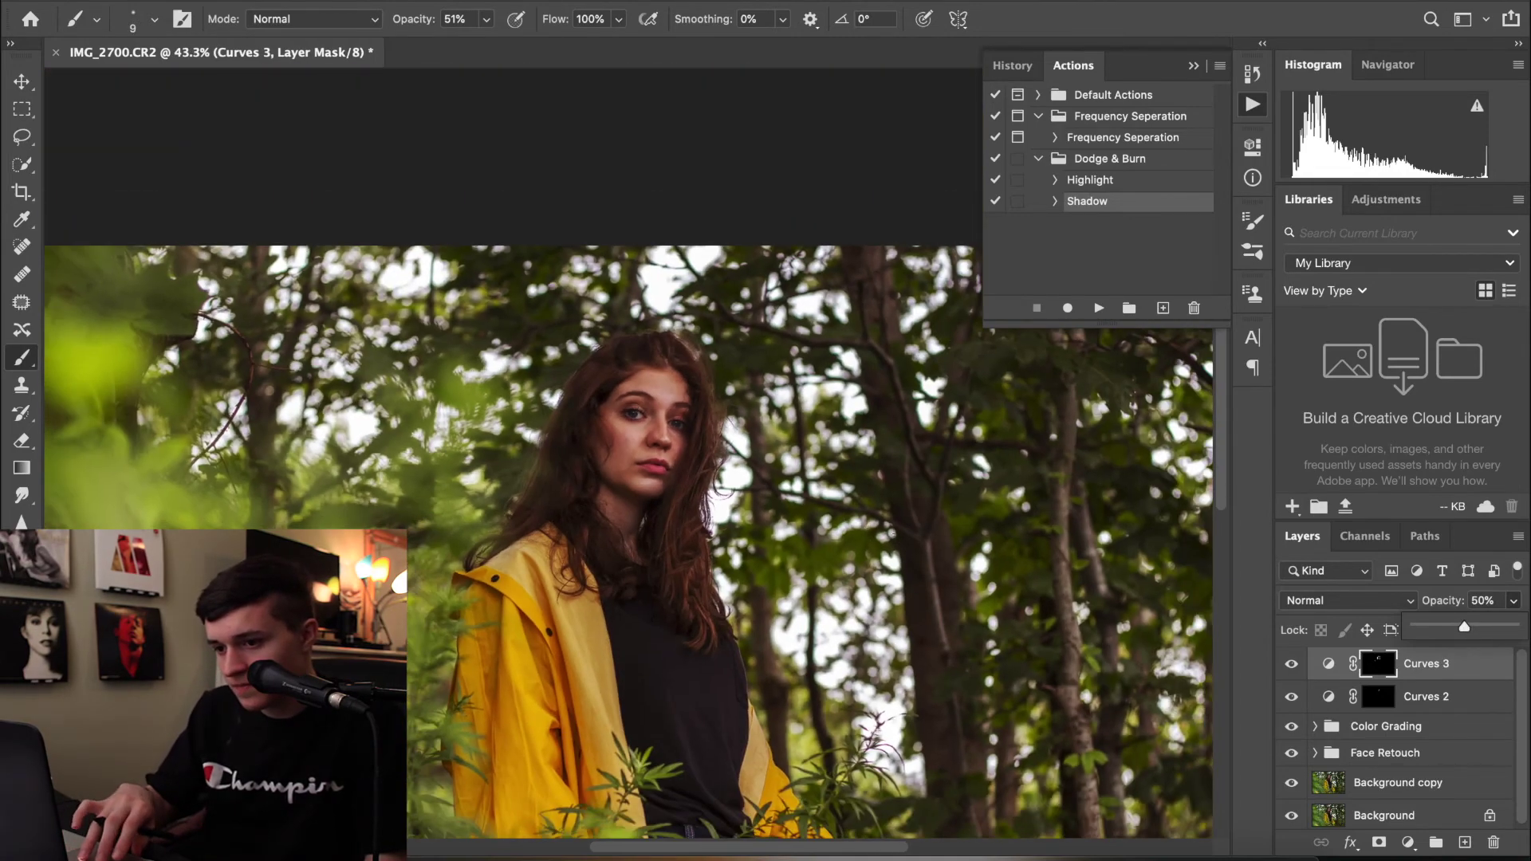
{"action": "scroll", "coordinate": [893, 536], "scroll_direction": "down", "scroll_amount": 2}
{"action": "scroll", "coordinate": [893, 536], "scroll_direction": "up", "scroll_amount": 3}
{"action": "scroll", "coordinate": [894, 536], "scroll_direction": "up", "scroll_amount": 3}
{"action": "left_click", "coordinate": [1292, 665]}
{"action": "left_click", "coordinate": [1292, 665]}
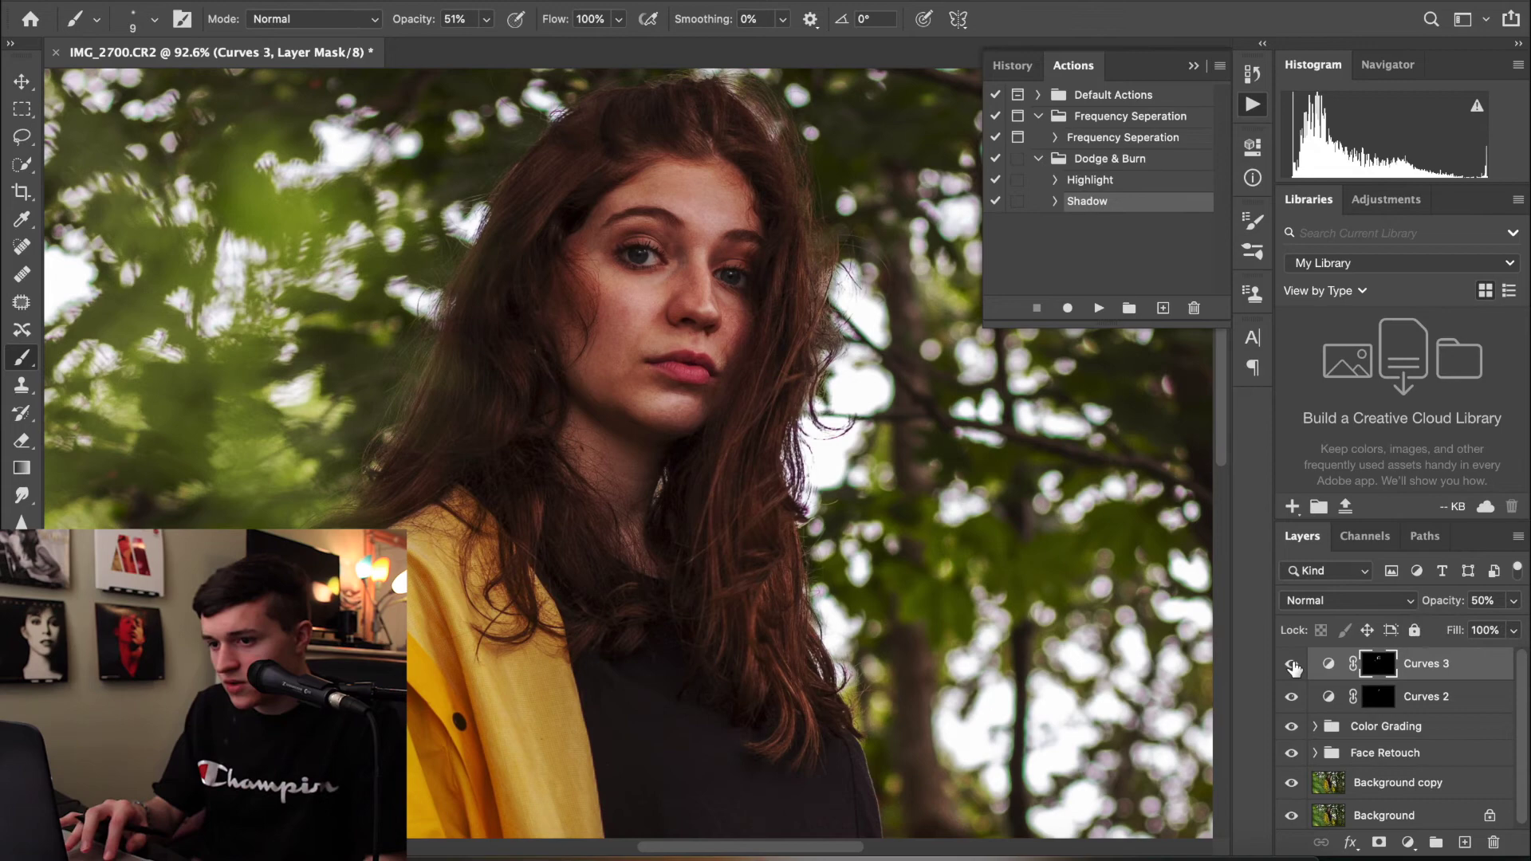
Brighten the irises of both eyes by painting in the Curves 2 mask with a size 20 brush
{"action": "left_click", "coordinate": [1373, 696]}
{"action": "scroll", "coordinate": [646, 330], "scroll_direction": "up", "scroll_amount": 4}
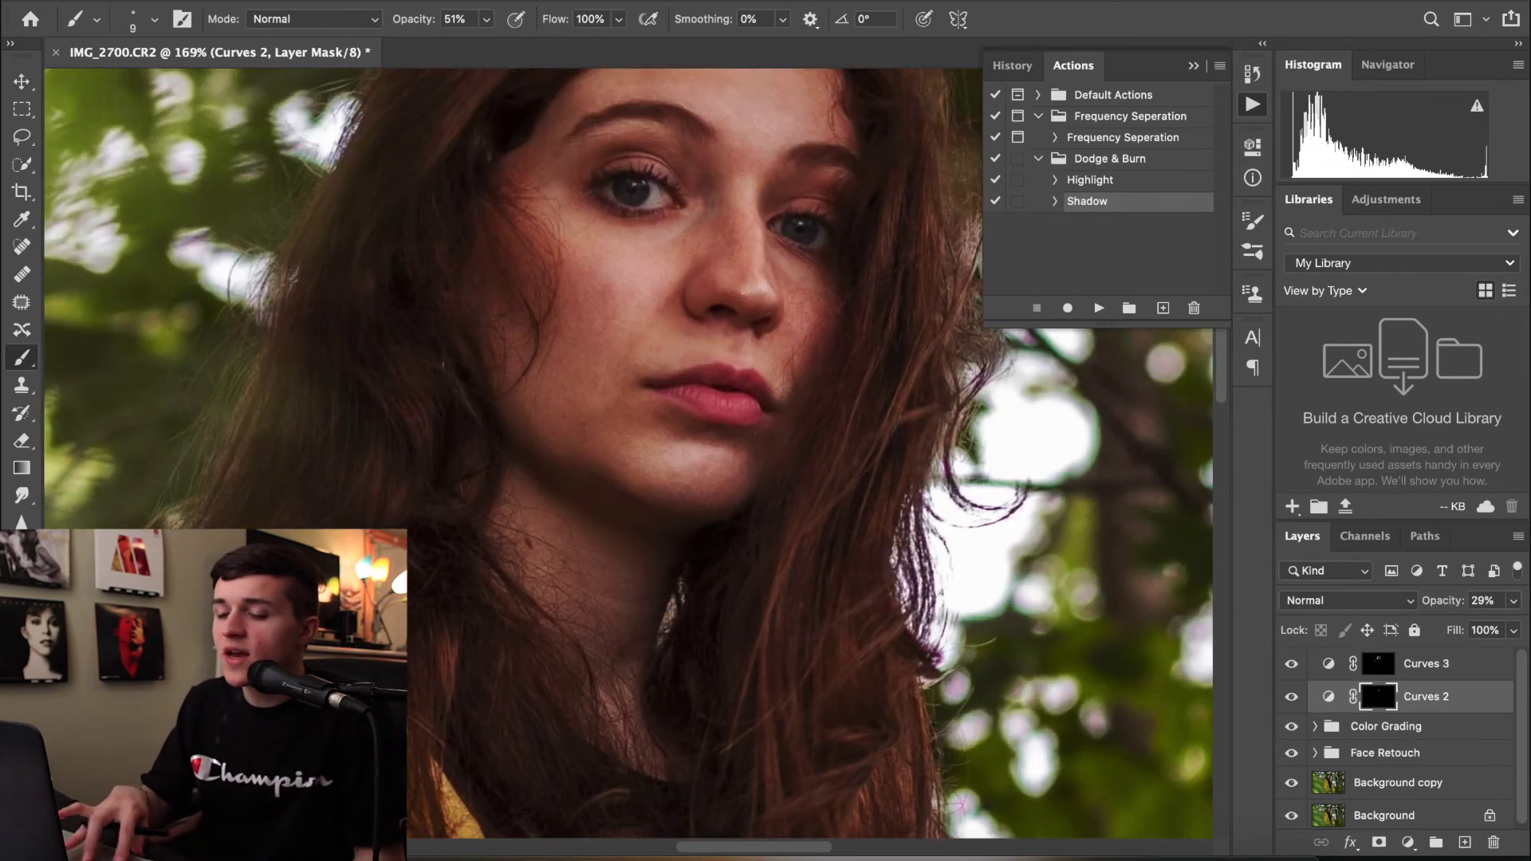
{"action": "scroll", "coordinate": [743, 293], "scroll_direction": "up", "scroll_amount": 8}
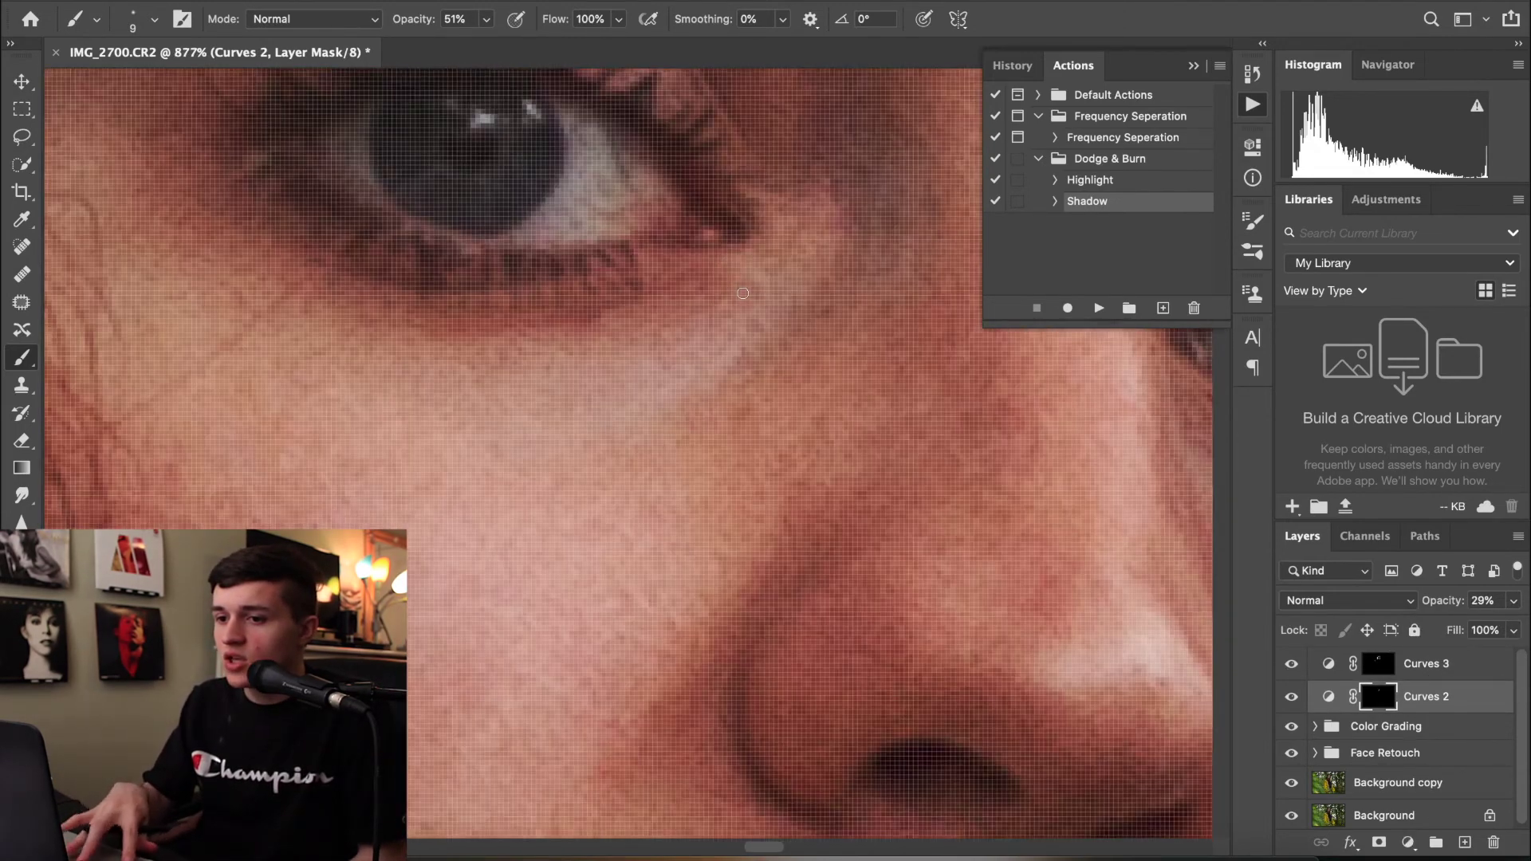
{"action": "scroll", "coordinate": [743, 293], "scroll_direction": "down", "scroll_amount": 3}
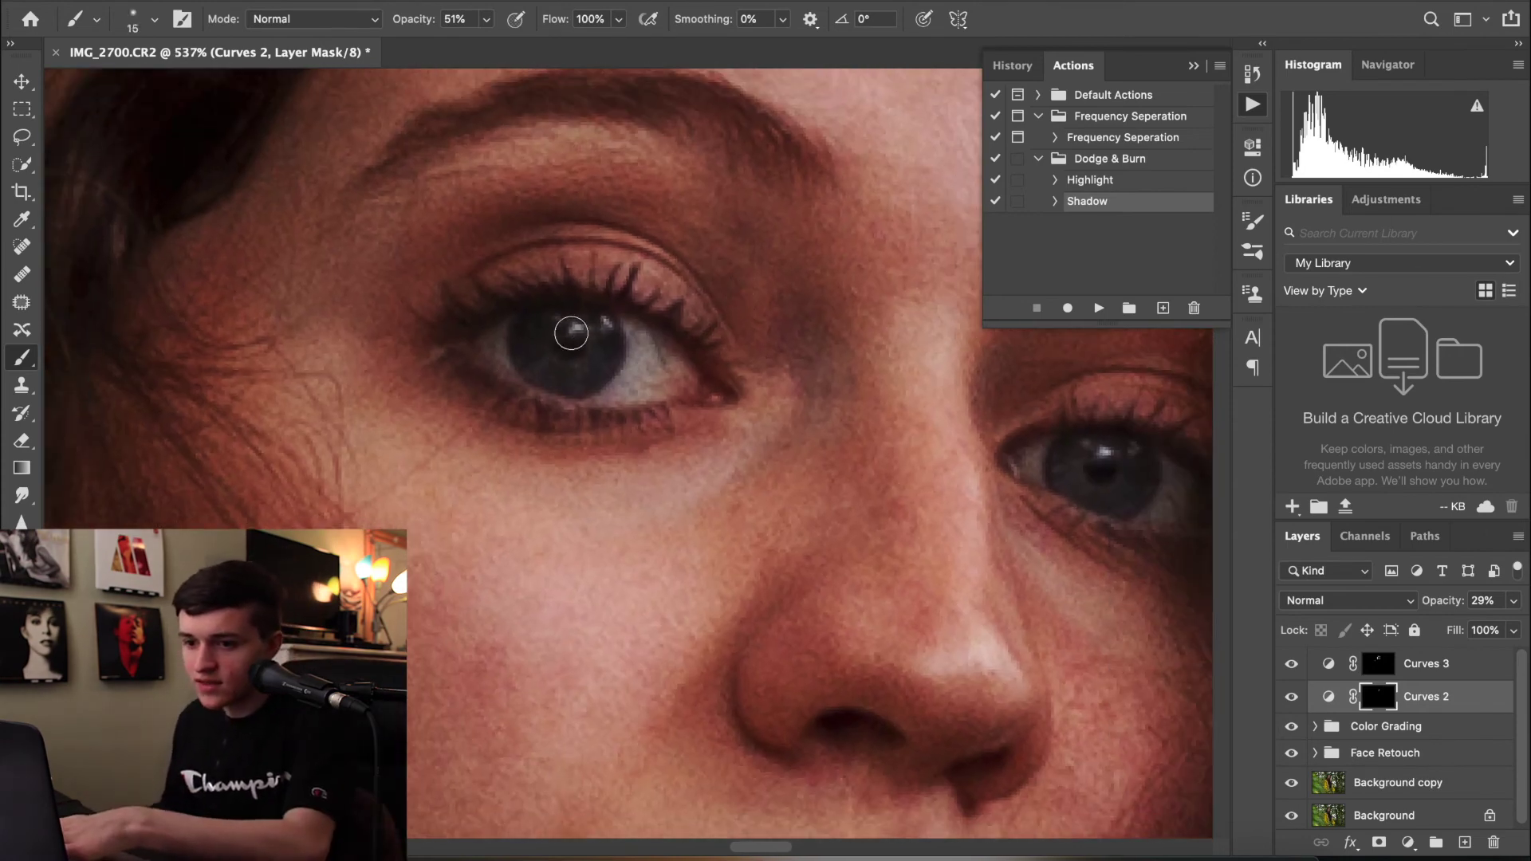
{"action": "key", "text": "bracketright"}
{"action": "mouse_move", "coordinate": [530, 339]}
{"action": "left_mouse_down"}
{"action": "mouse_move", "coordinate": [573, 376]}
{"action": "mouse_move", "coordinate": [605, 338]}
{"action": "left_mouse_up"}
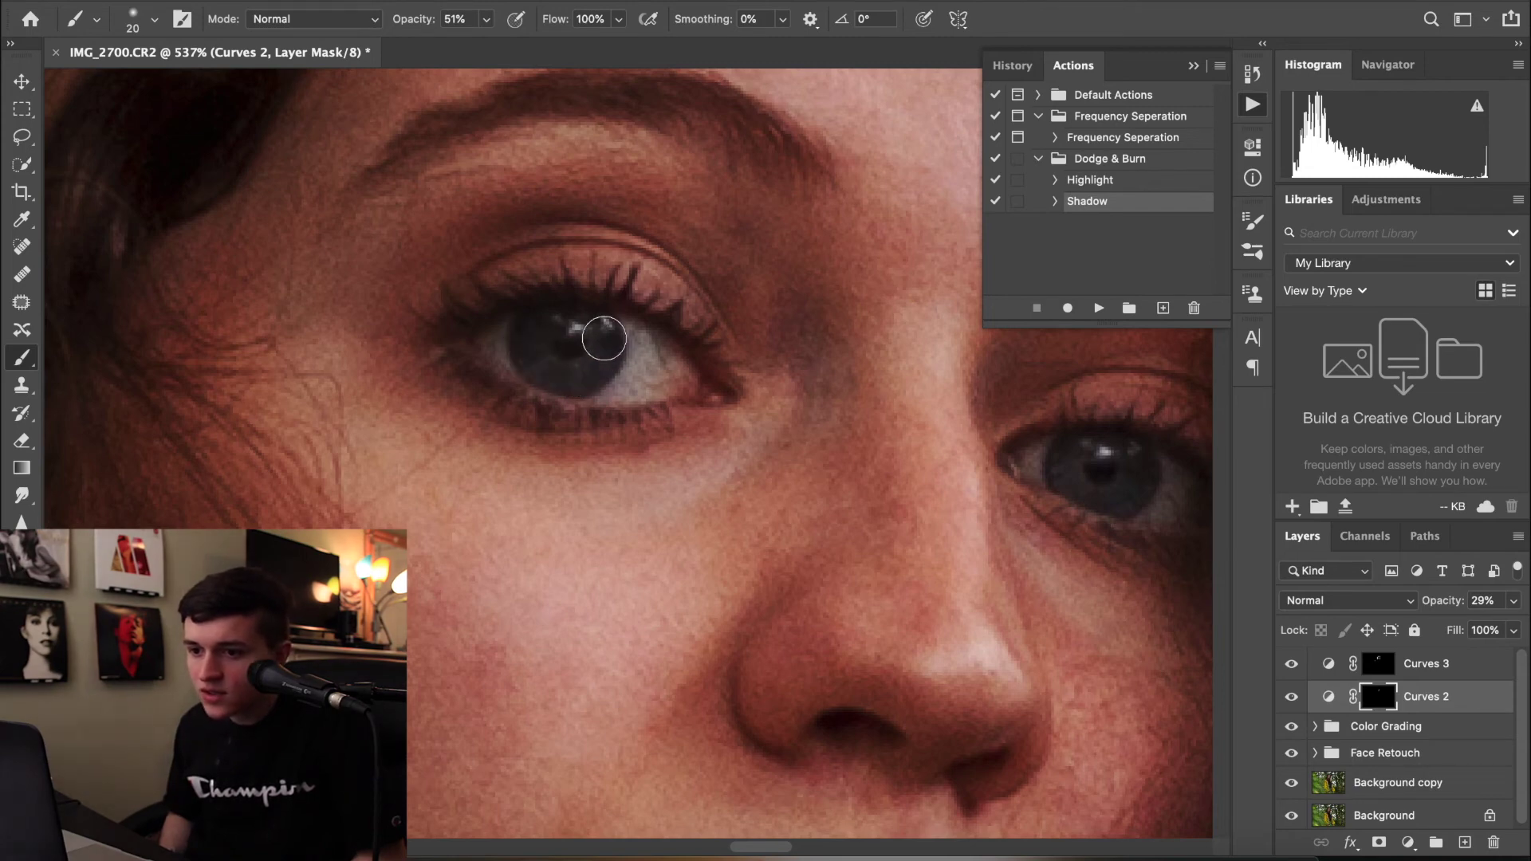
{"action": "mouse_move", "coordinate": [1069, 478]}
{"action": "left_mouse_down"}
{"action": "mouse_move", "coordinate": [1122, 497]}
{"action": "mouse_move", "coordinate": [1132, 458]}
{"action": "mouse_move", "coordinate": [1093, 450]}
{"action": "left_mouse_up"}
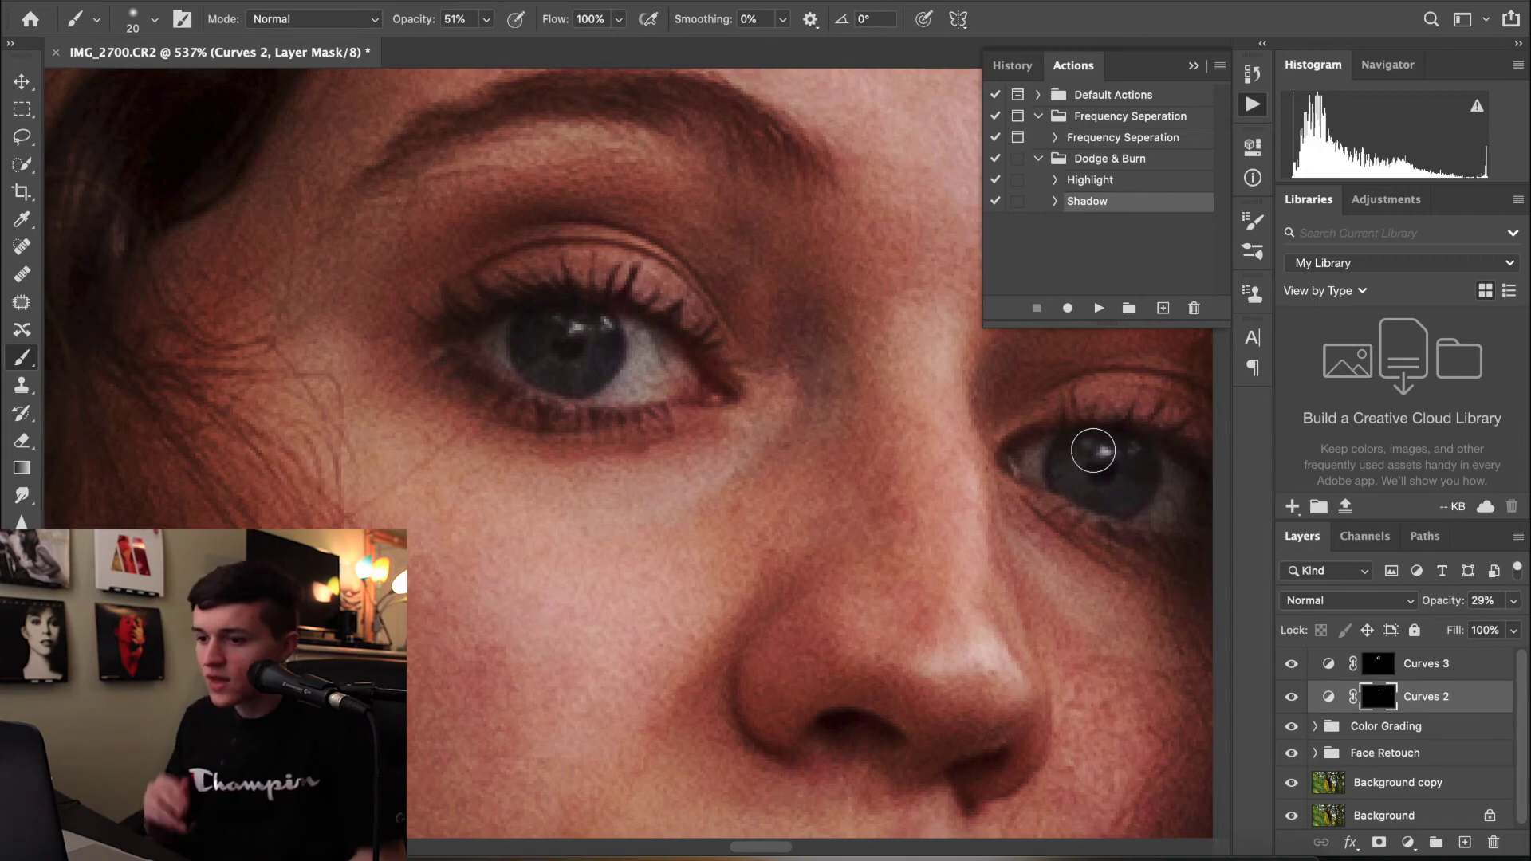
Examine the brightened eyes and the overall dodge and burn effect at several magnifications
{"action": "key", "text": "super+minus"}
{"action": "key", "text": "super+minus"}
{"action": "key", "text": "super+minus"}
{"action": "key", "text": "super+minus"}
{"action": "key", "text": "super+minus"}
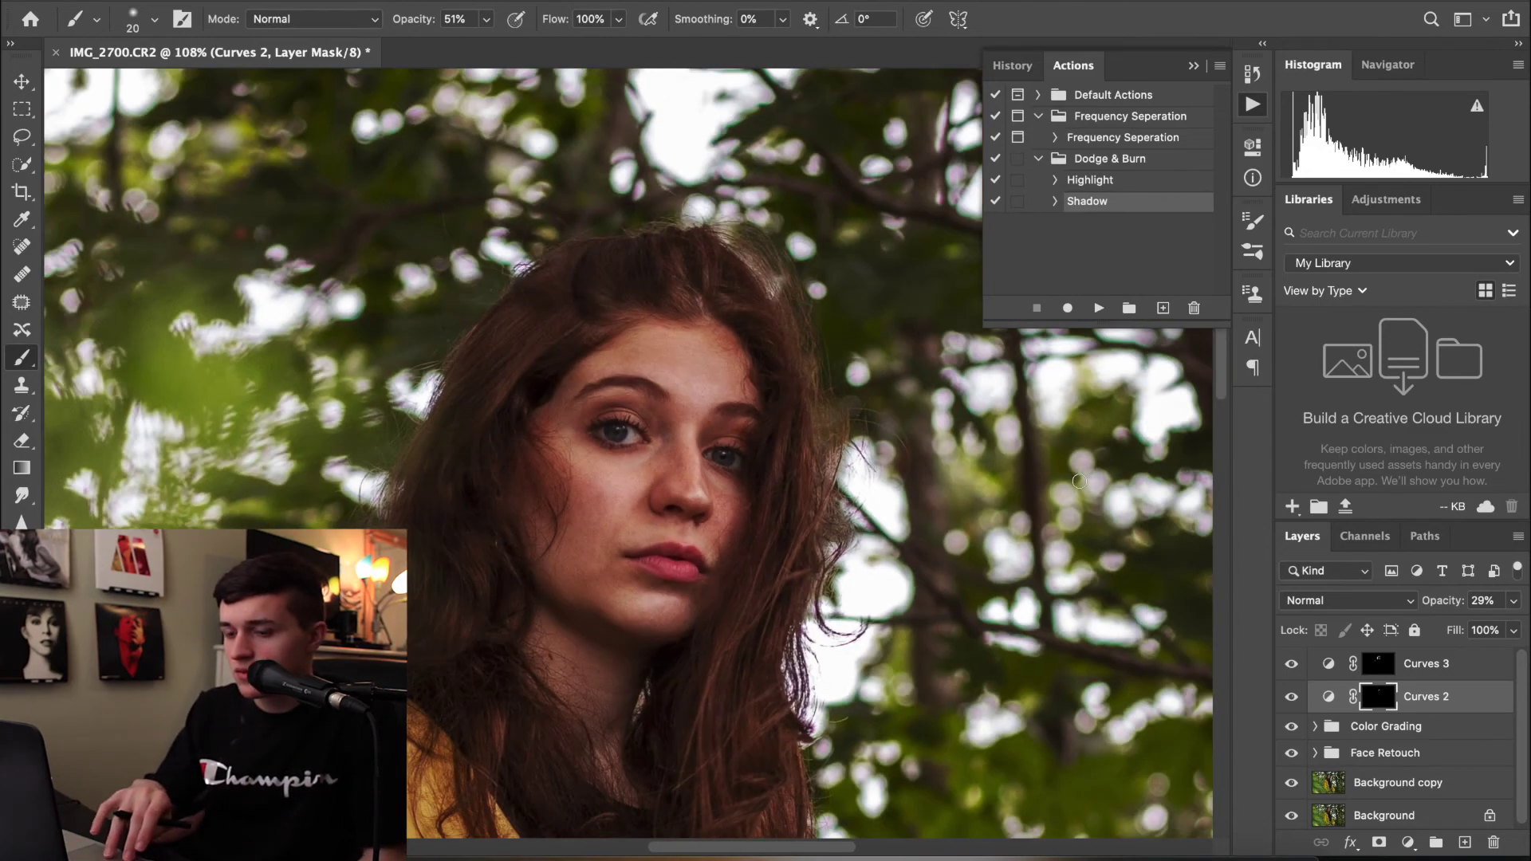
{"action": "scroll", "coordinate": [1079, 481], "scroll_direction": "down", "scroll_amount": 2}
{"action": "key", "text": "super+plus"}
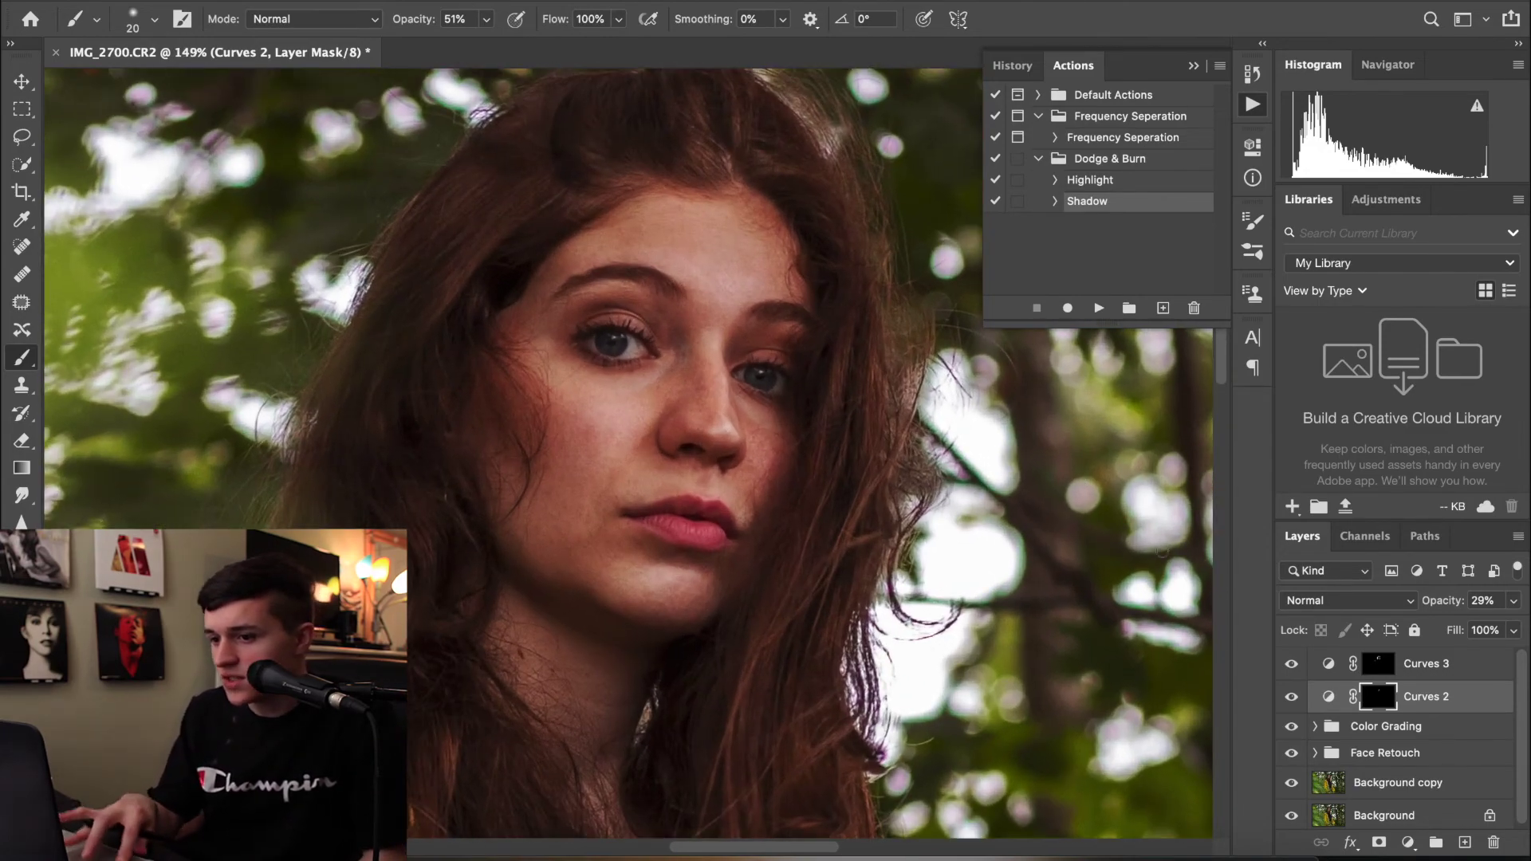
{"action": "key", "text": "super+minus"}
{"action": "key", "text": "super+minus"}
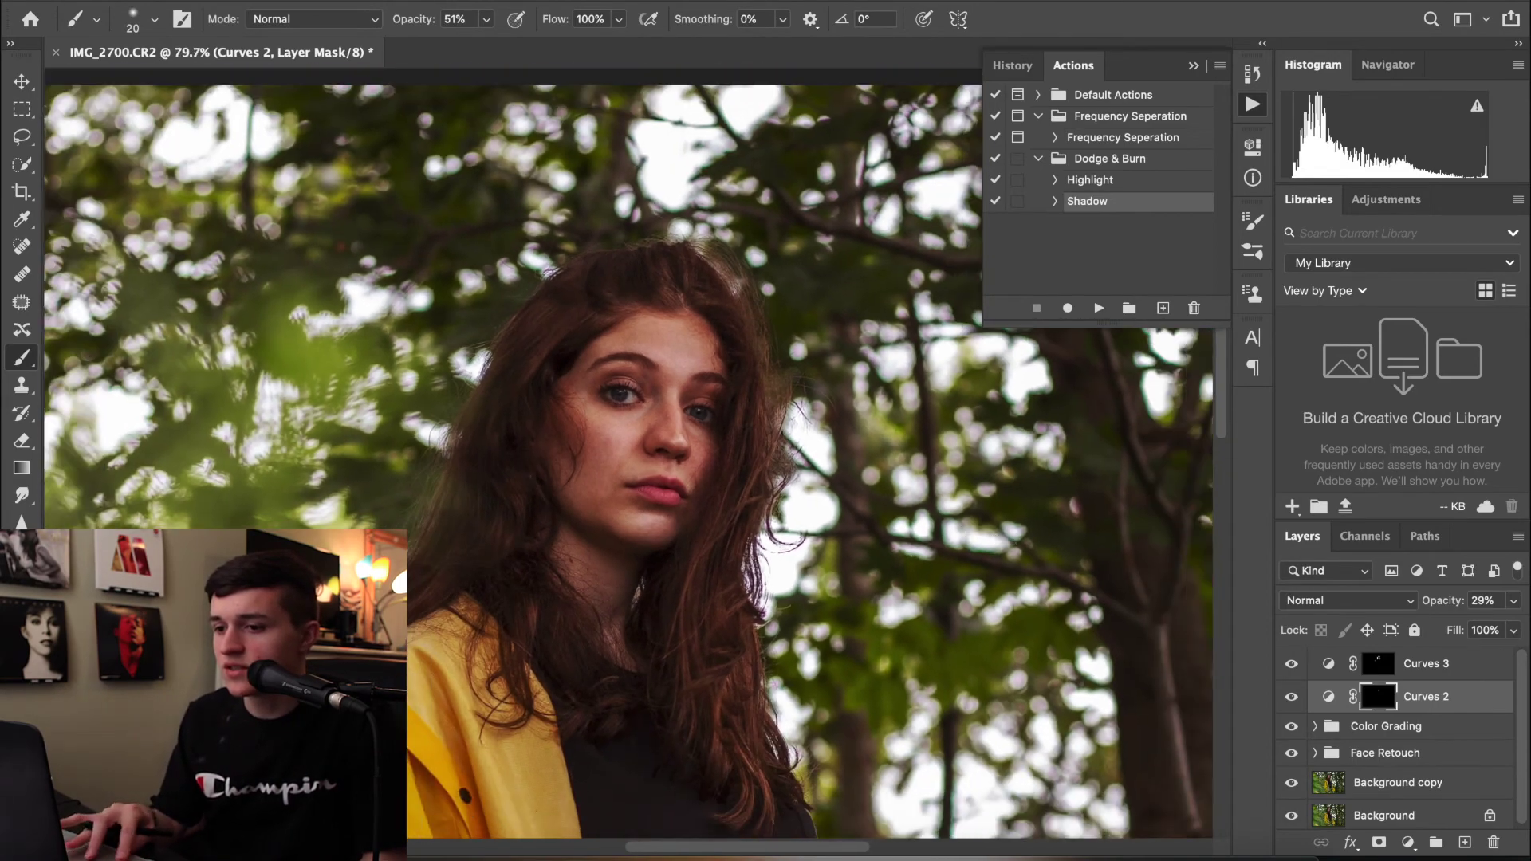
{"action": "key", "text": "super+minus"}
{"action": "key", "text": "super+plus"}
{"action": "key", "text": "super+plus"}
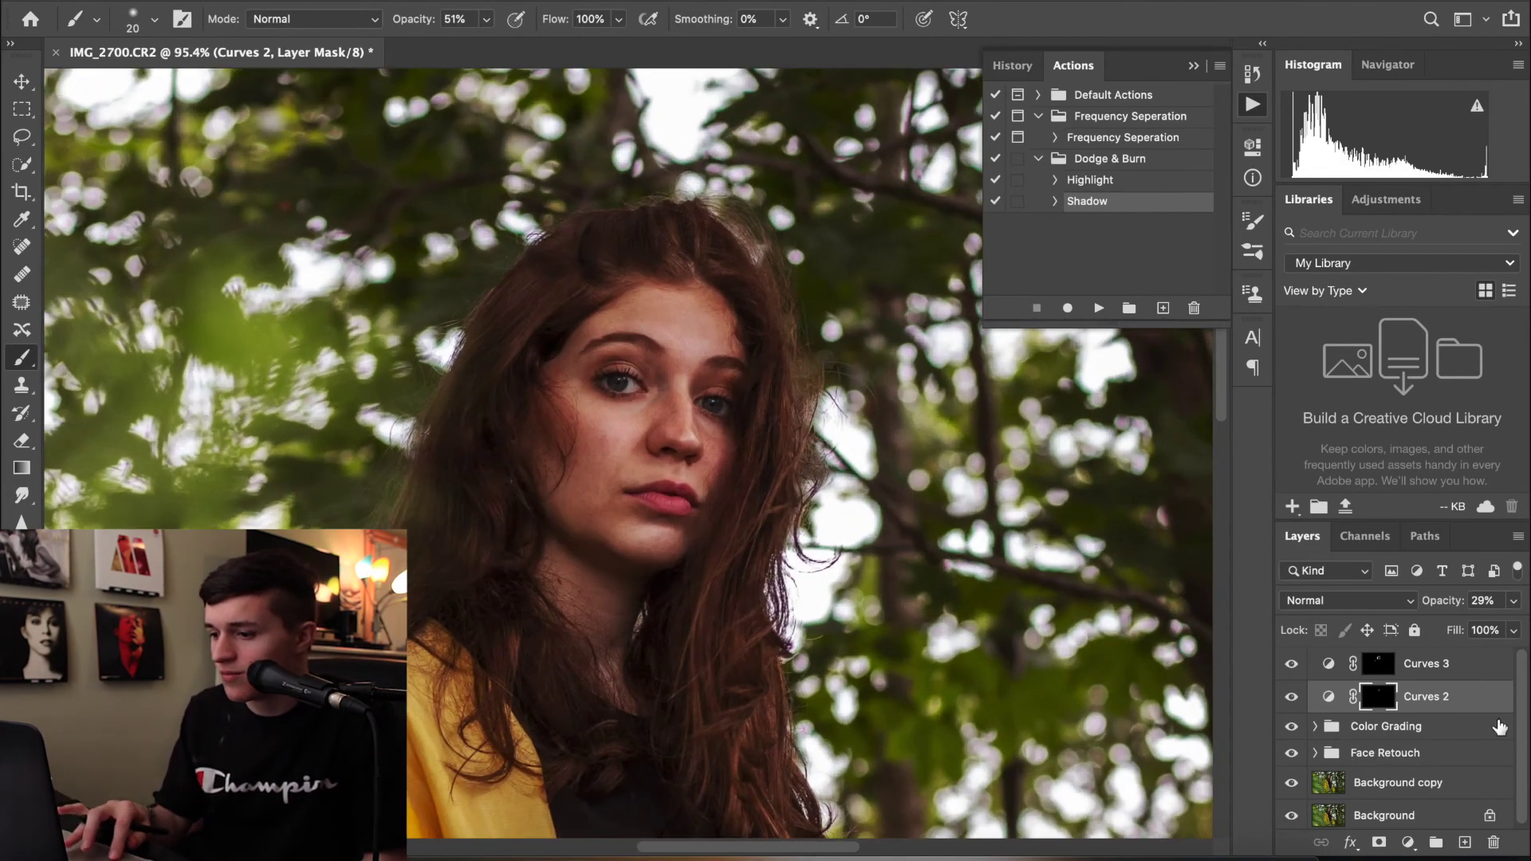
Rename the Curves 2 layer as Highlight and the Curves 3 layer as Shadow
{"action": "left_click", "coordinate": [1427, 698]}
{"action": "type", "text": "B"}
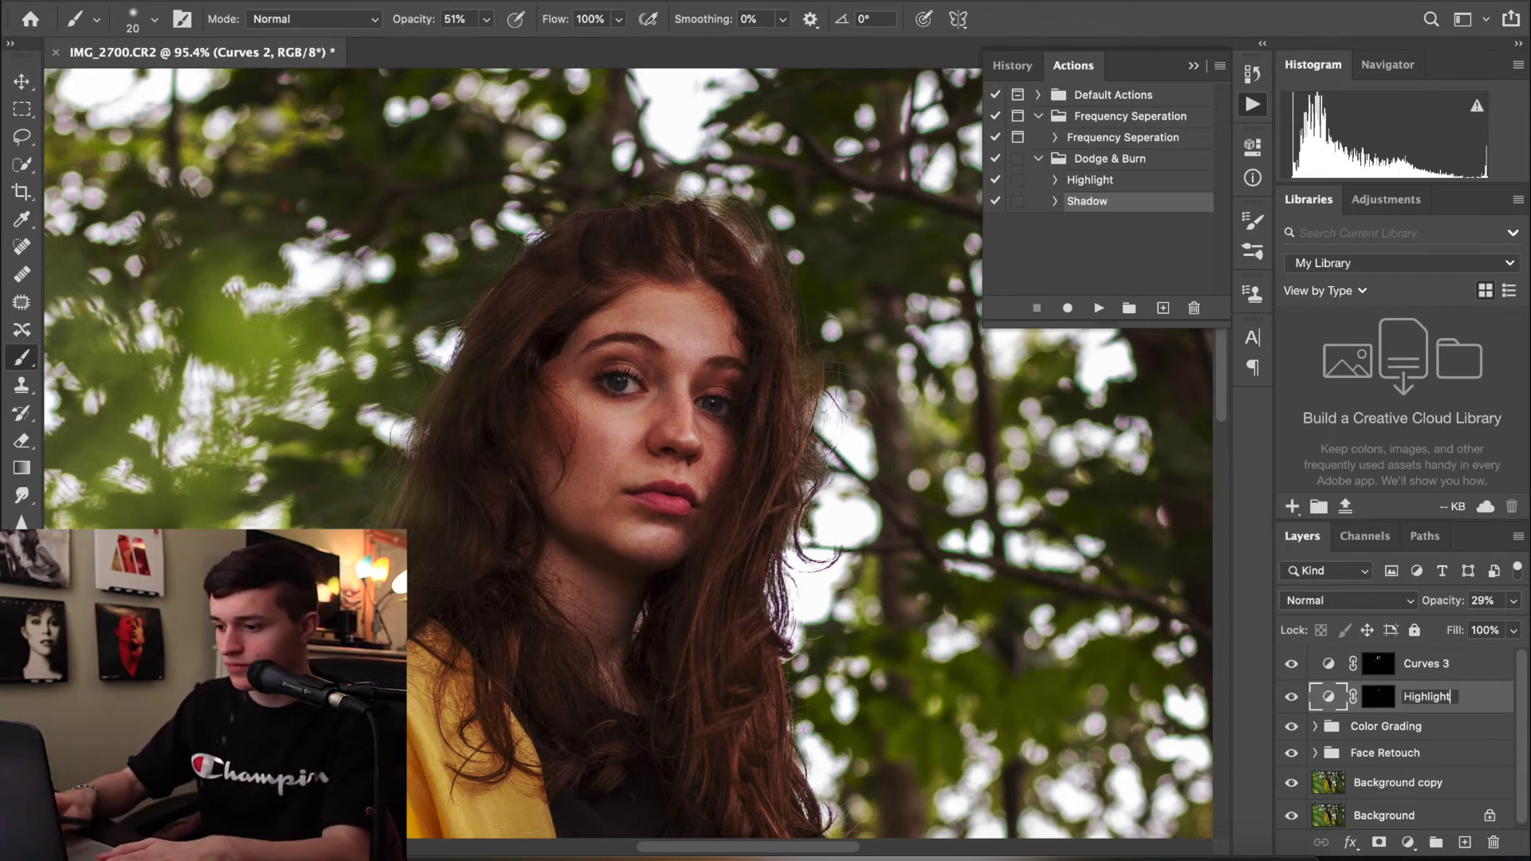
{"action": "key", "text": "Return"}
{"action": "double_click", "coordinate": [1433, 665]}
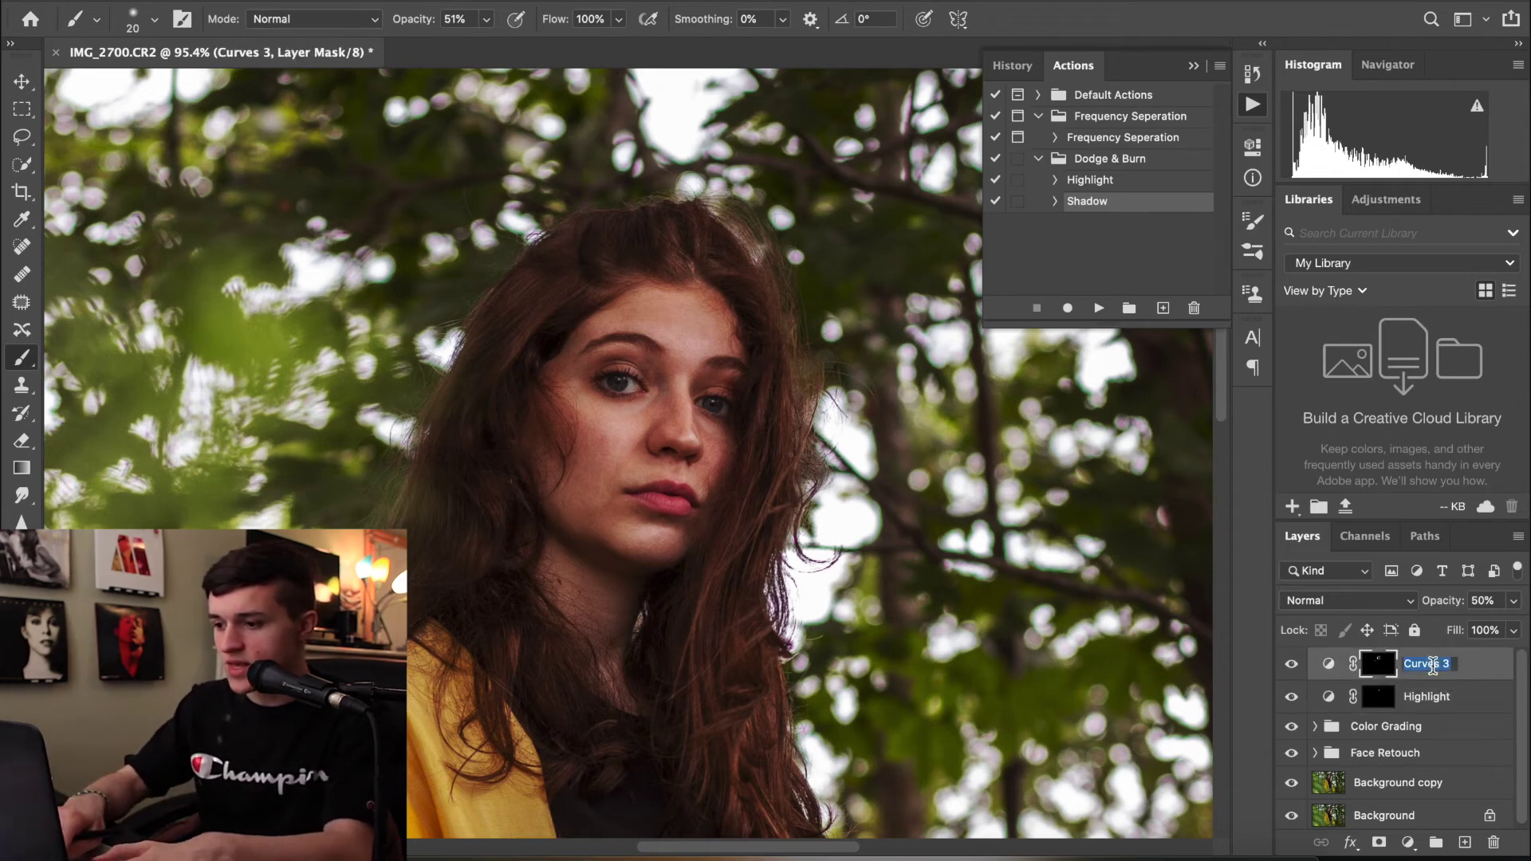
{"action": "type", "text": "Shadow"}
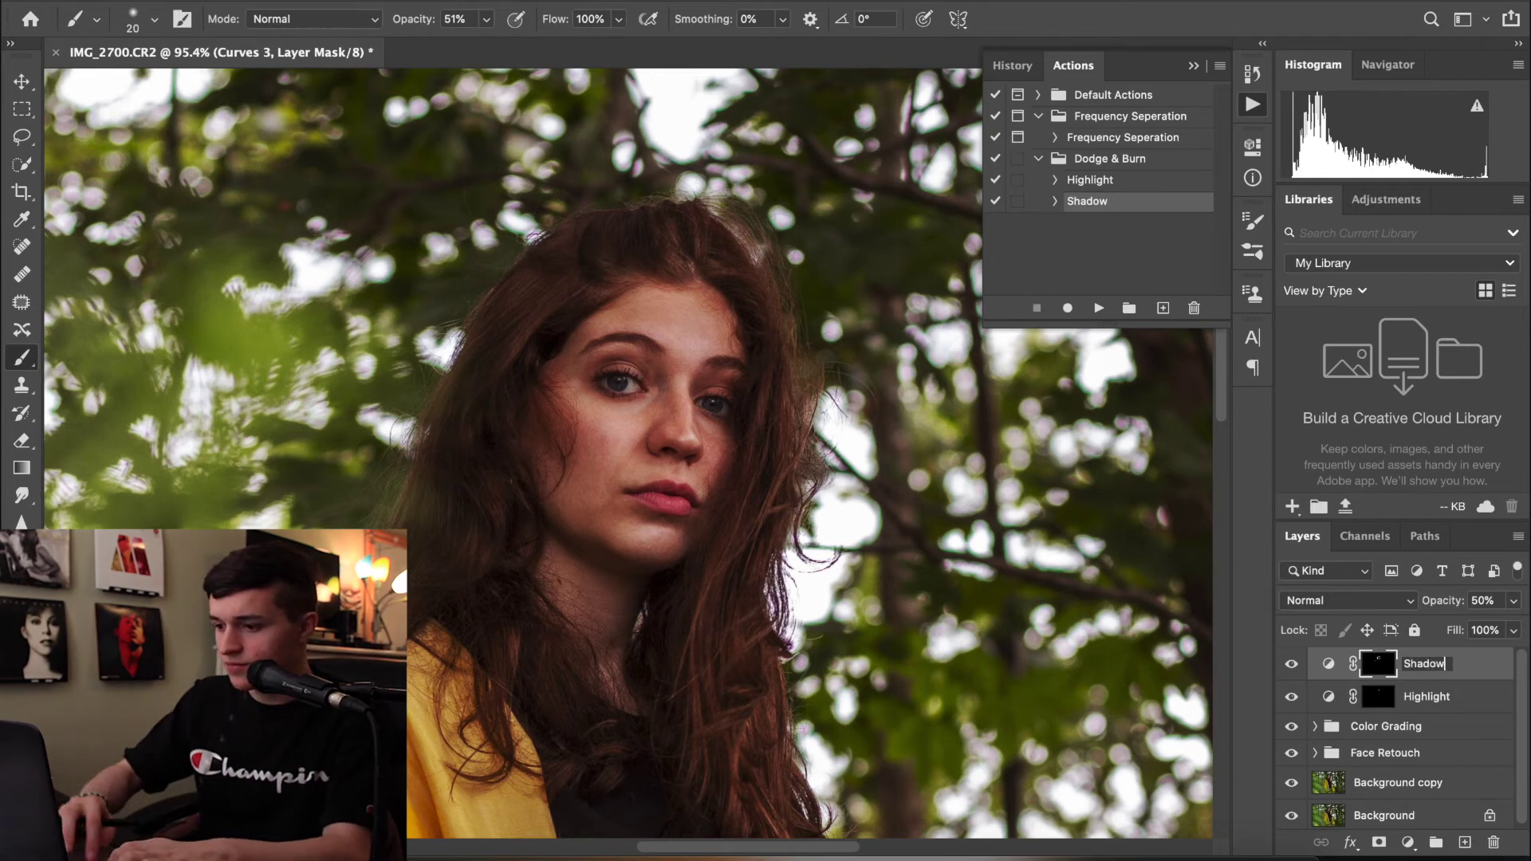
Group the Shadow and Highlight layers and name the group Dodge and Burn
{"action": "key", "text": "Return"}
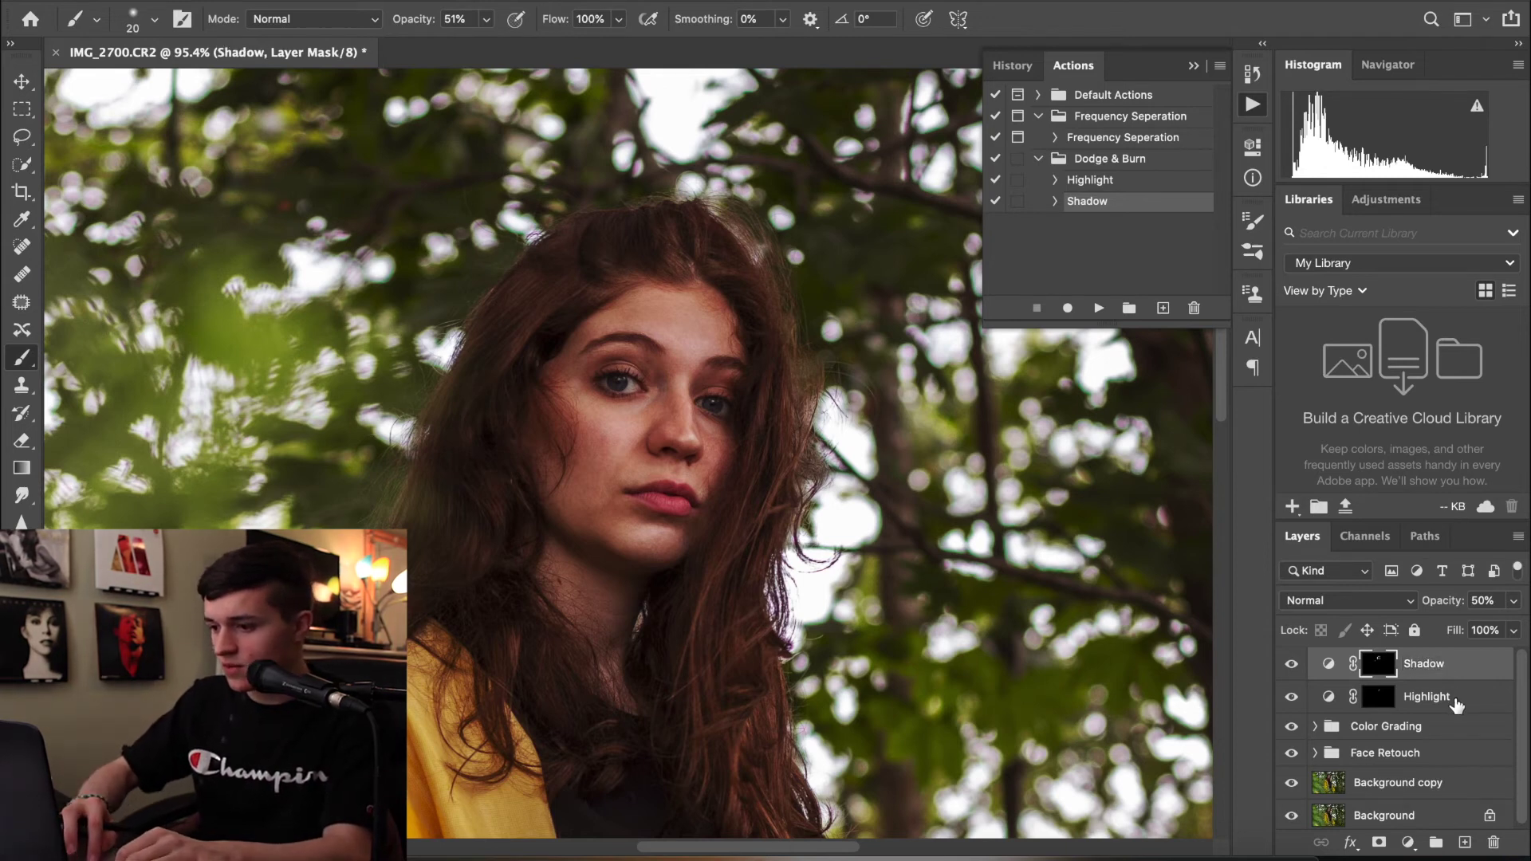
{"action": "left_click", "coordinate": [1456, 700], "text": "shift"}
{"action": "left_click", "coordinate": [1435, 842]}
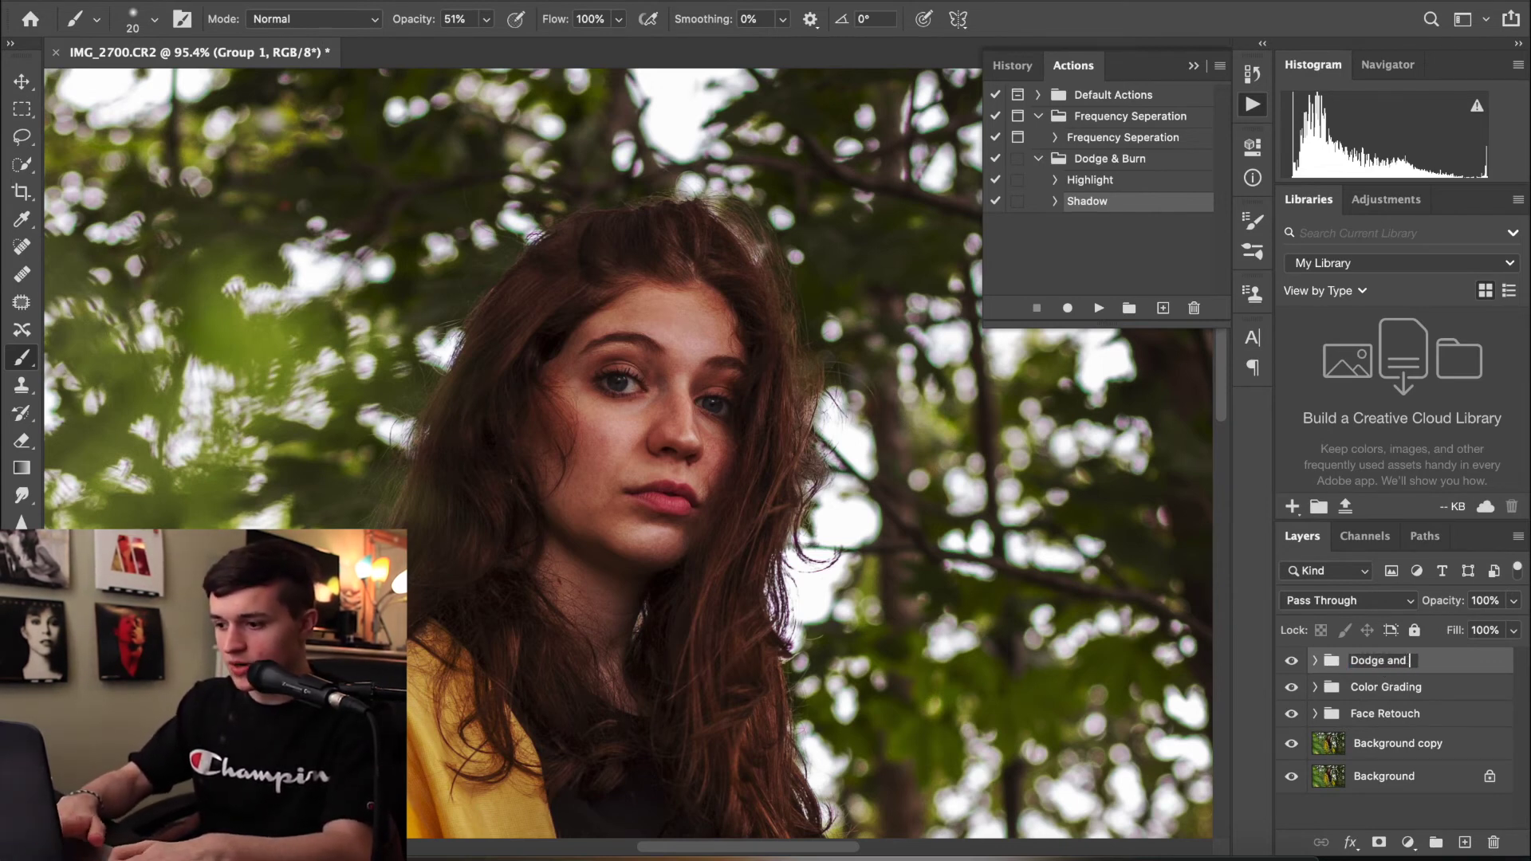
{"action": "type", "text": "n"}
{"action": "key", "text": "Return"}
Put the Shadow and Highlight layers into a nested group named Face inside the Dodge and Burn group
{"action": "left_click", "coordinate": [1315, 662]}
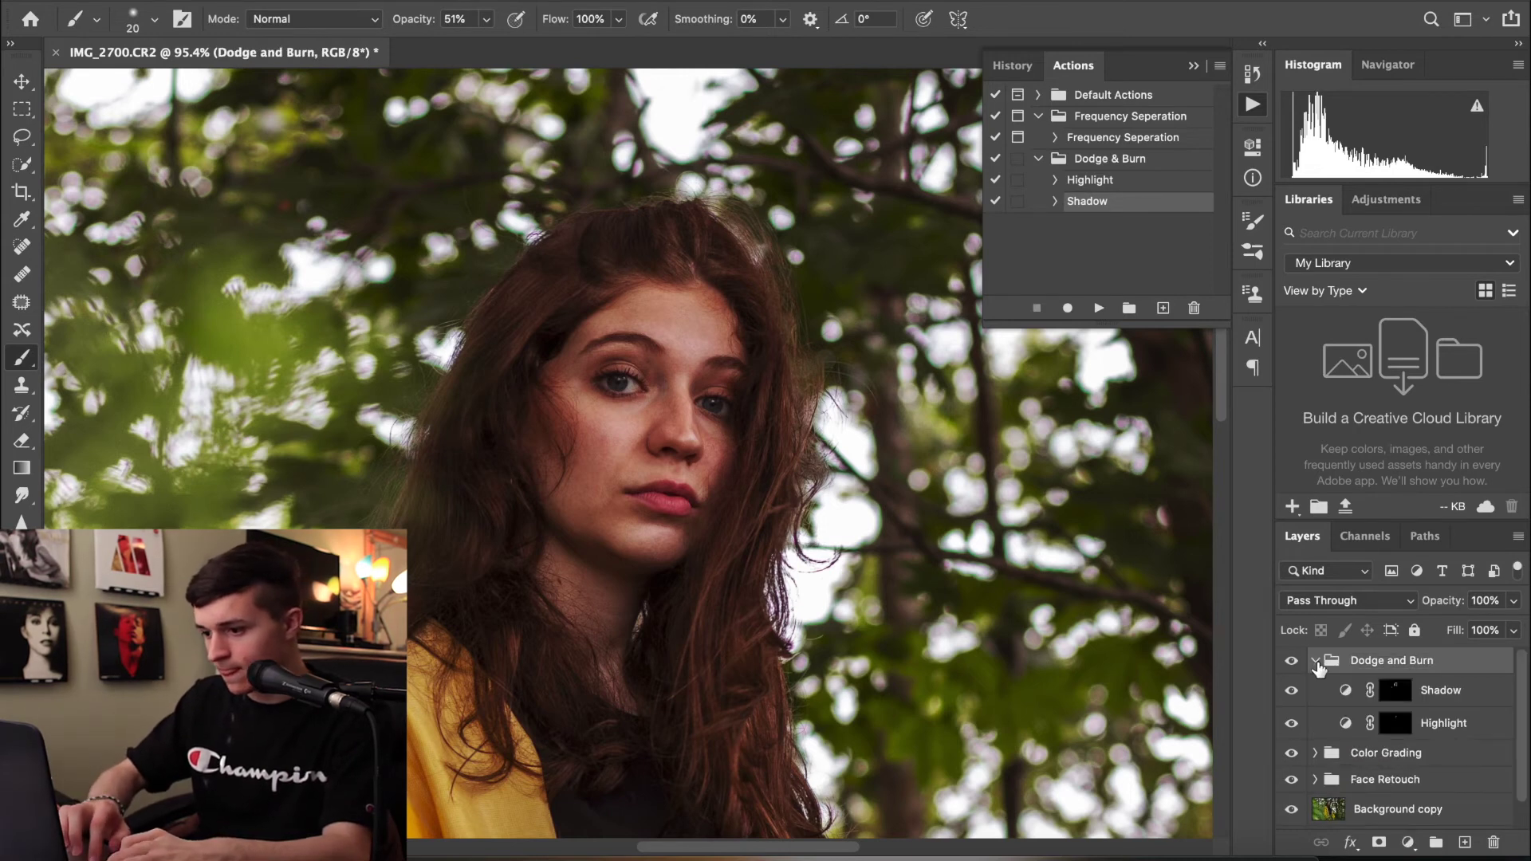
{"action": "left_click", "coordinate": [1430, 693]}
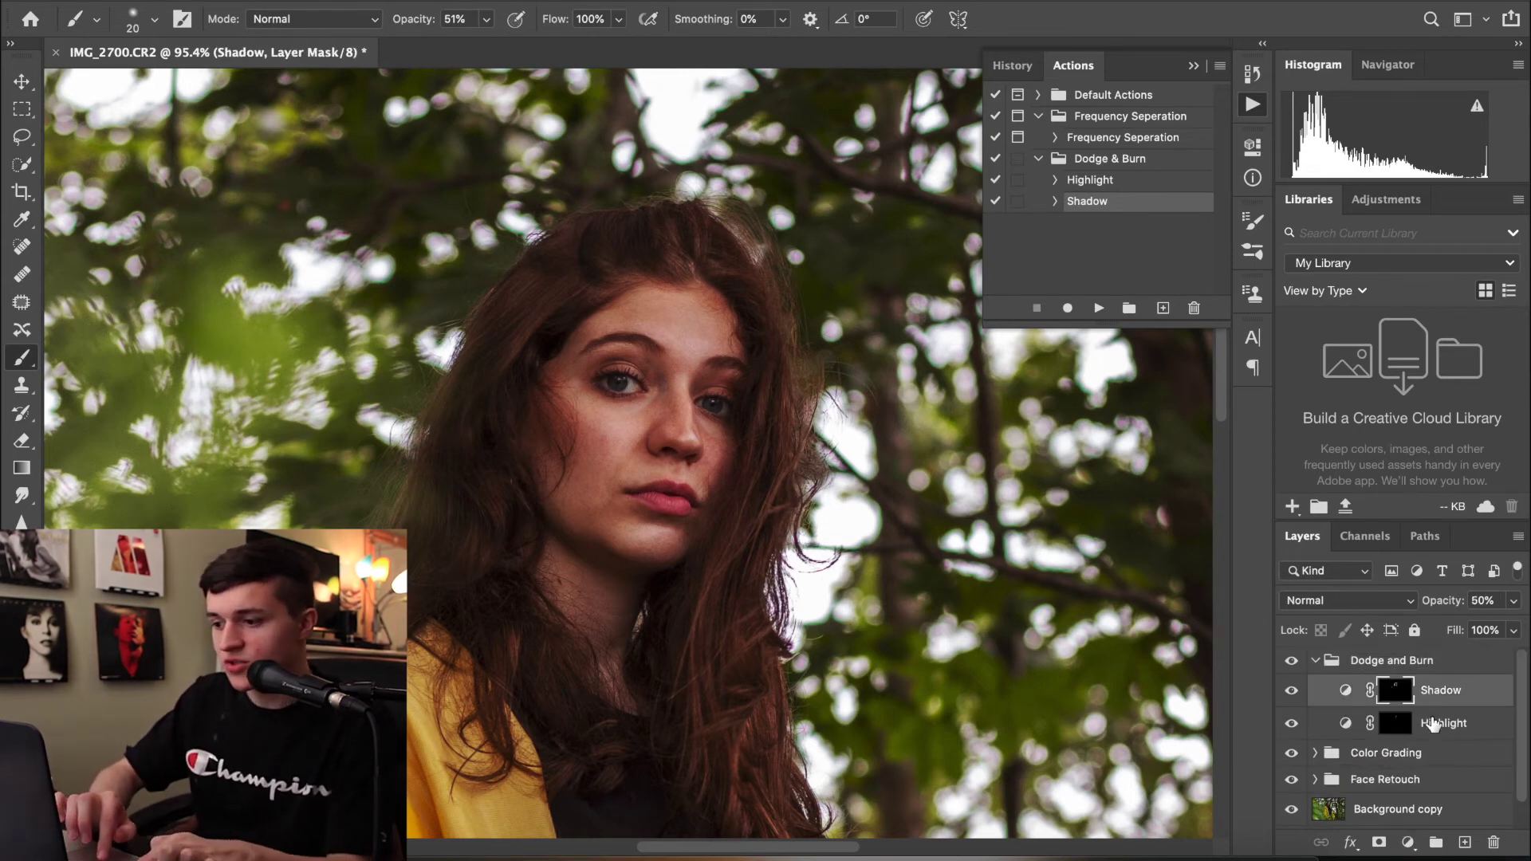
{"action": "left_click", "coordinate": [1425, 730], "text": "shift"}
{"action": "left_click", "coordinate": [1447, 845]}
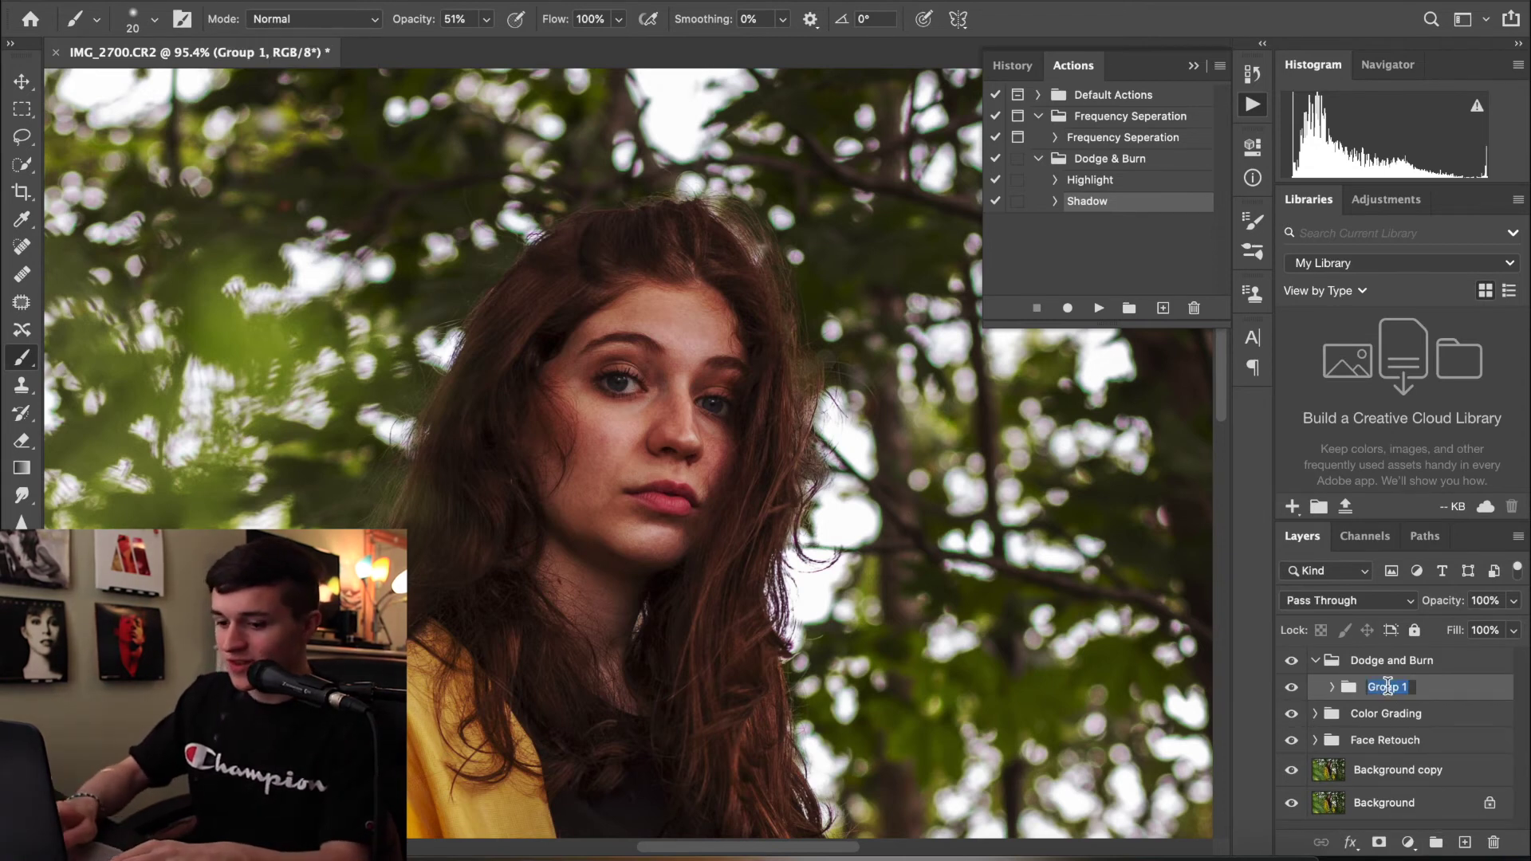
{"action": "type", "text": "Face"}
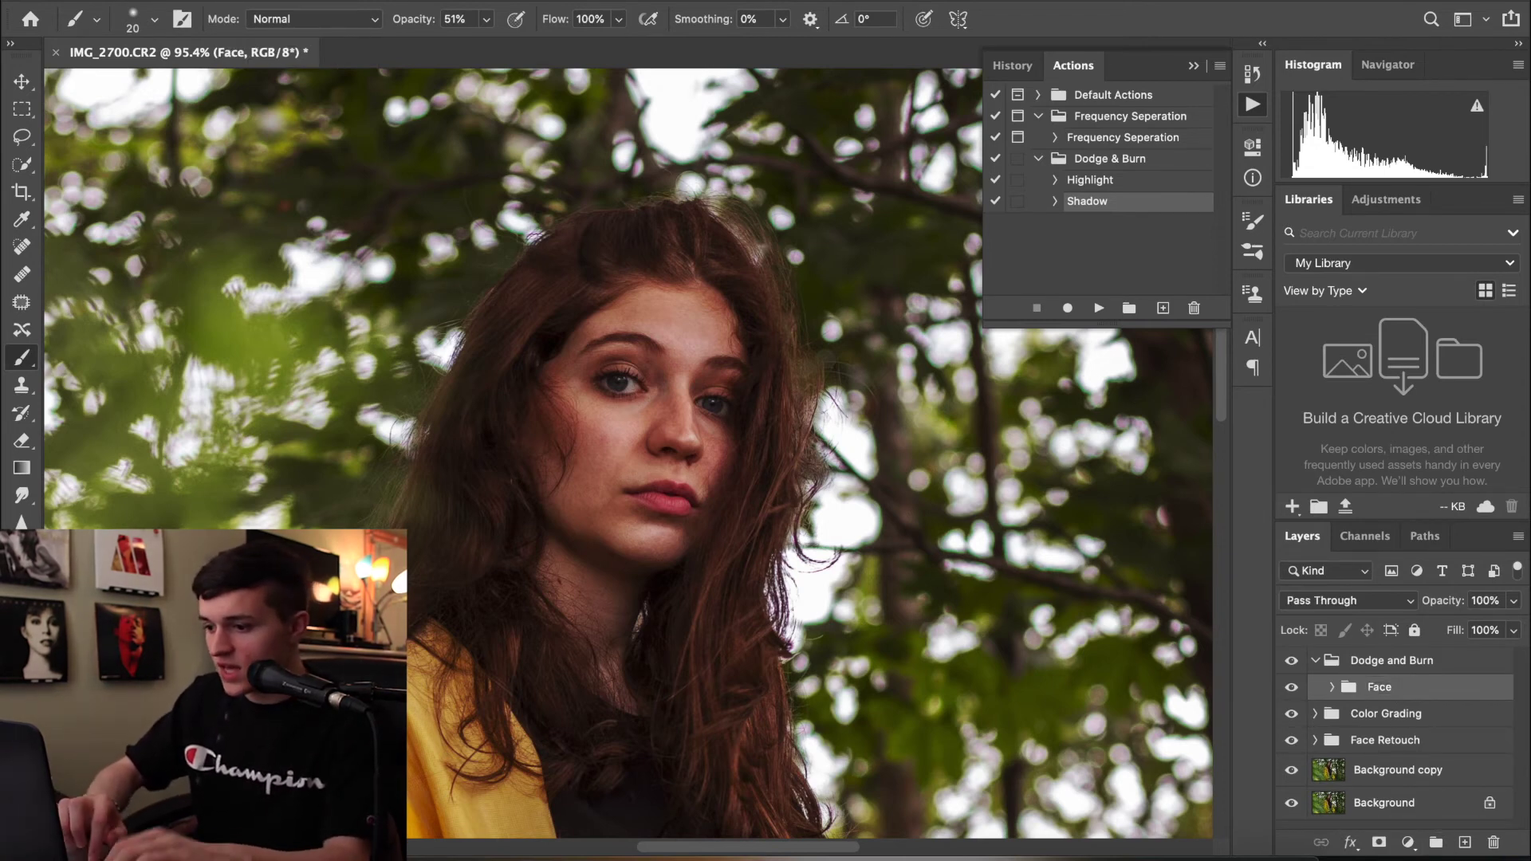
Run the Highlight action and move the resulting Curves 2 layer above the Dodge and Burn group
{"action": "left_click", "coordinate": [1332, 664]}
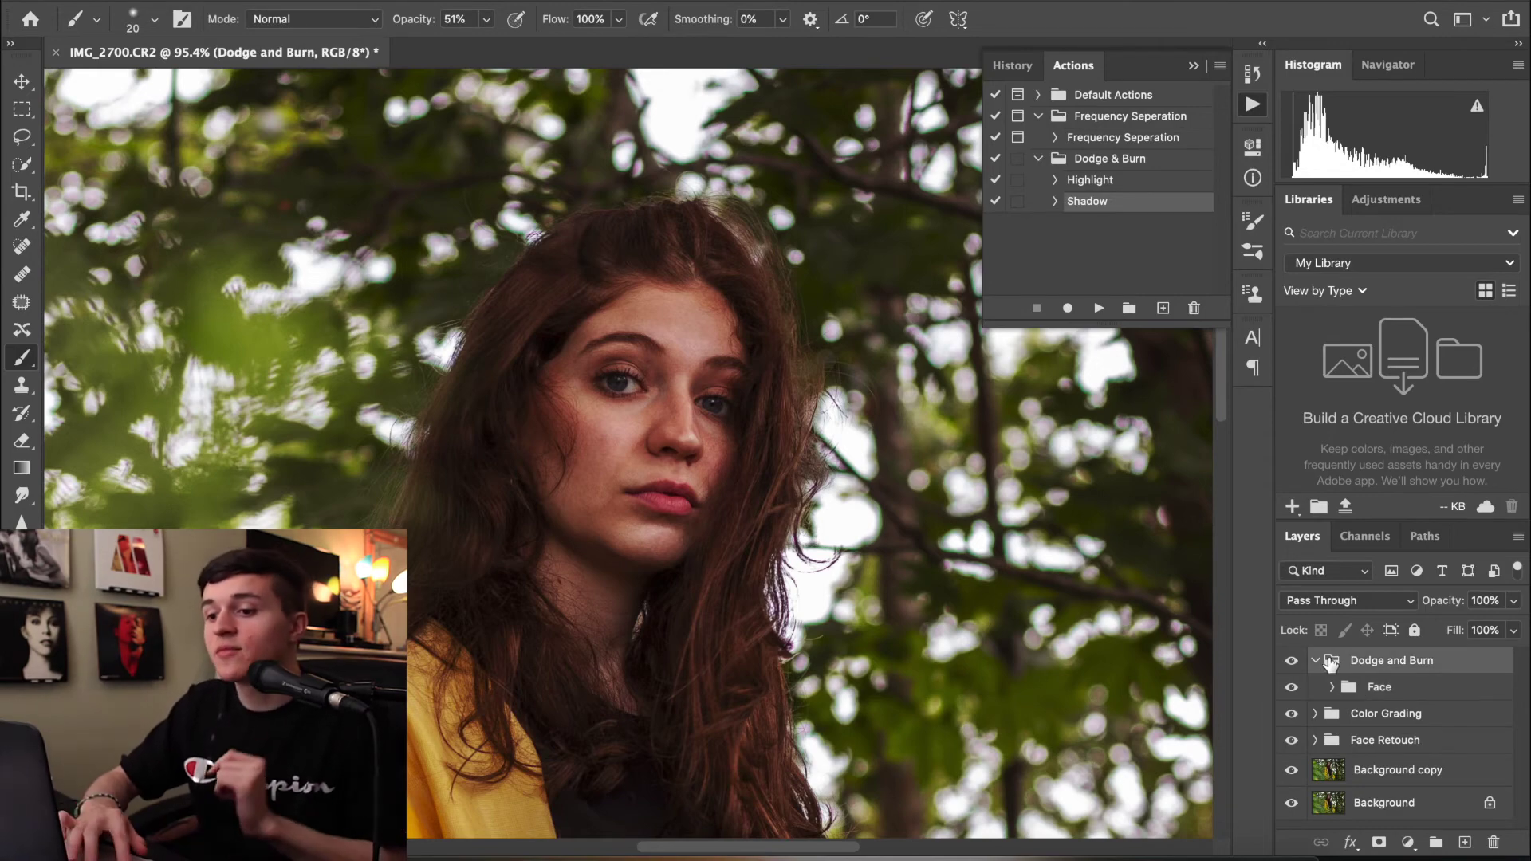
{"action": "scroll", "coordinate": [781, 540], "scroll_direction": "down", "scroll_amount": 5}
{"action": "scroll", "coordinate": [782, 540], "scroll_direction": "down", "scroll_amount": 3}
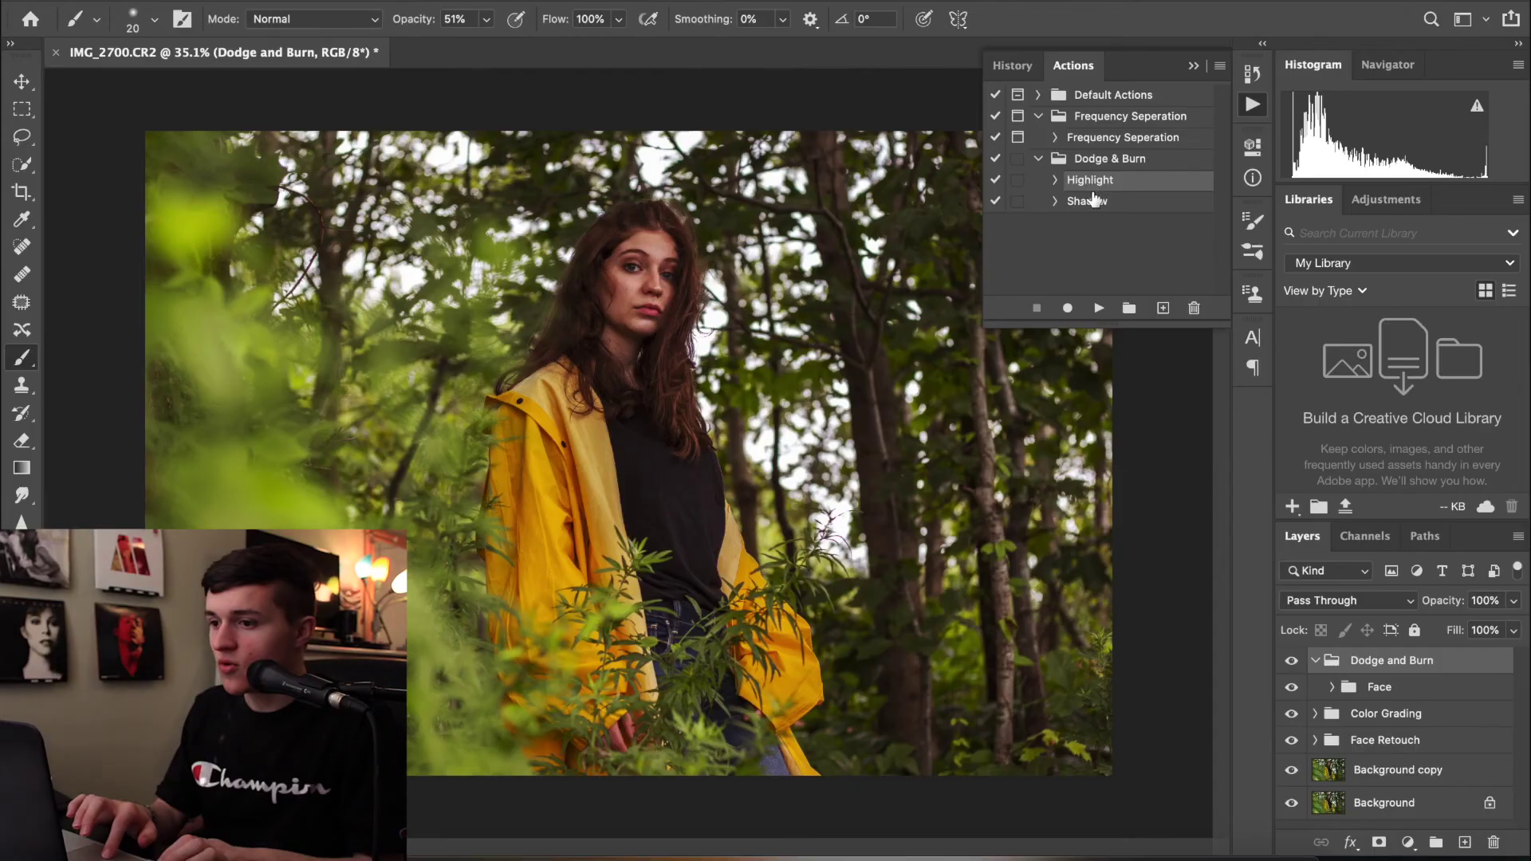
{"action": "left_click", "coordinate": [1101, 307]}
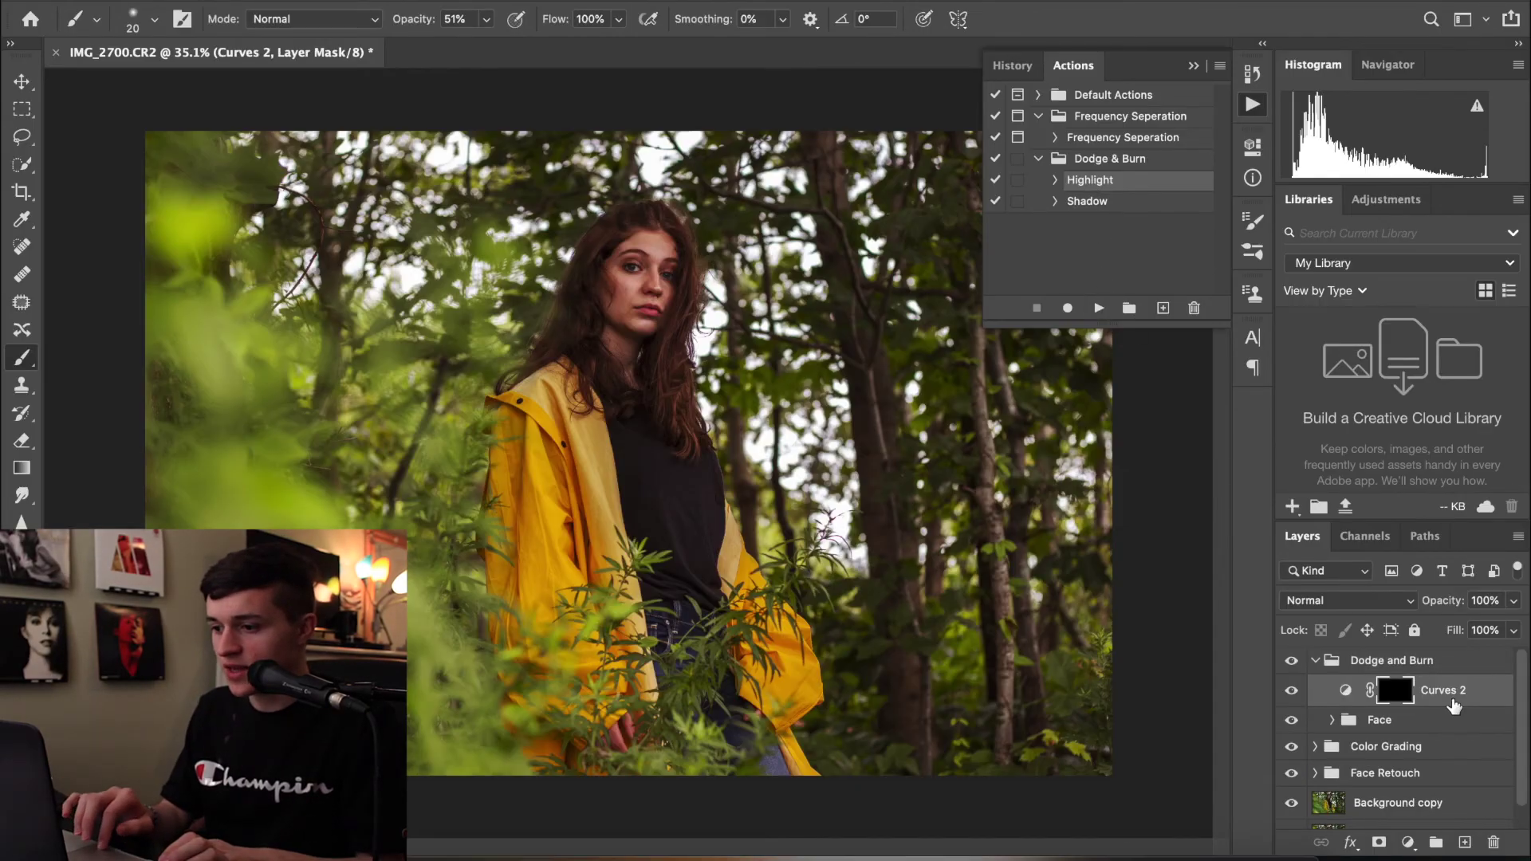
{"action": "left_click_drag", "start_coordinate": [1449, 697], "coordinate": [1444, 655]}
Brighten the foliage around the woman and her jacket by painting in the Curves 2 mask with a size 900 brush
{"action": "scroll", "coordinate": [628, 453], "scroll_direction": "up", "scroll_amount": 1}
{"action": "scroll", "coordinate": [628, 453], "scroll_direction": "down", "scroll_amount": 4}
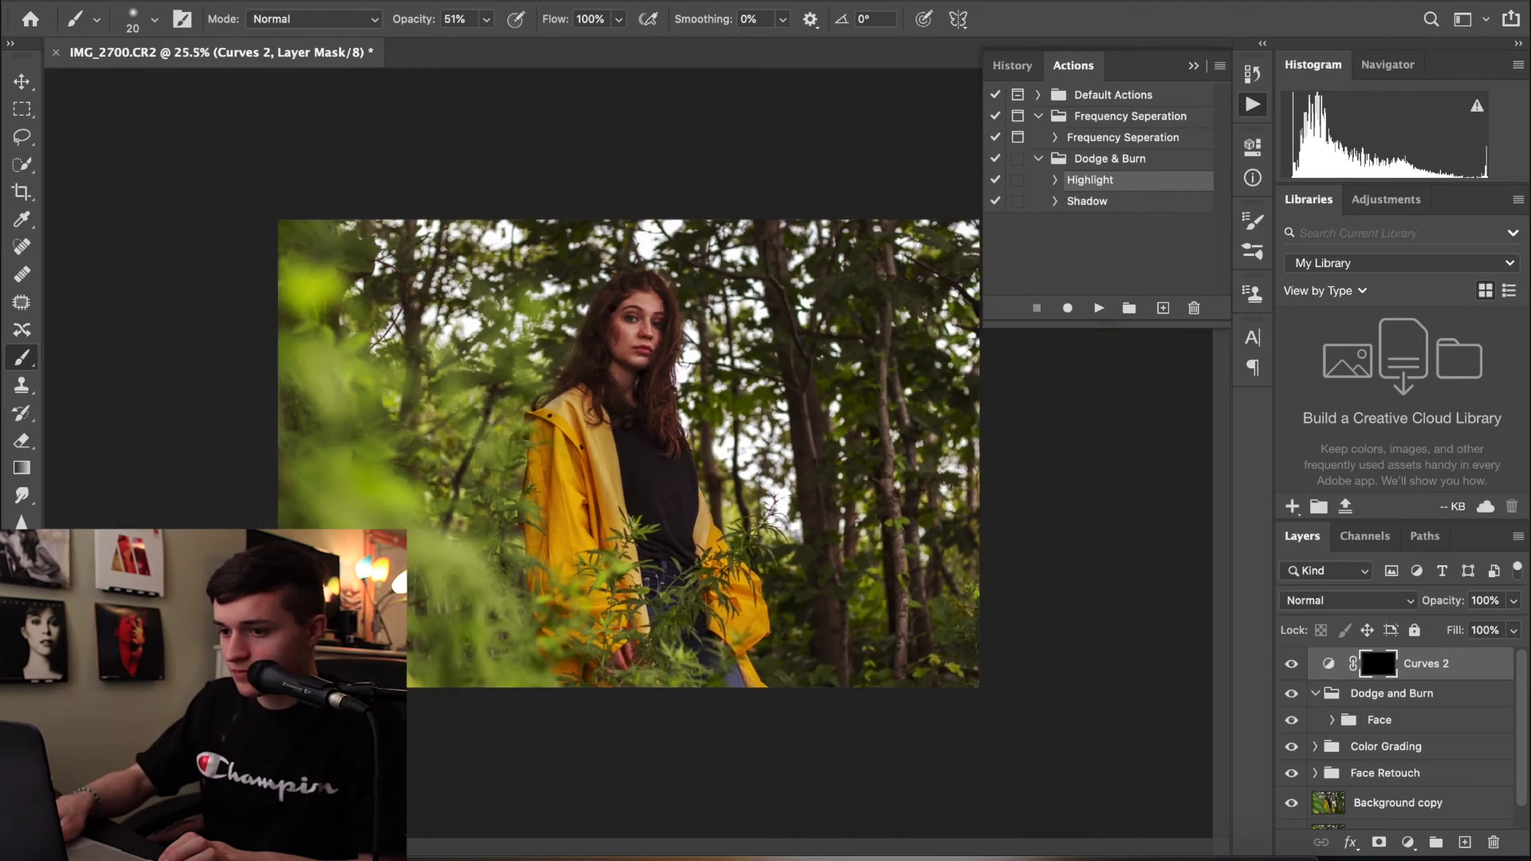
{"action": "key", "text": "bracketright"}
{"action": "key", "text": "bracketright"}
{"action": "key", "text": "bracketright"}
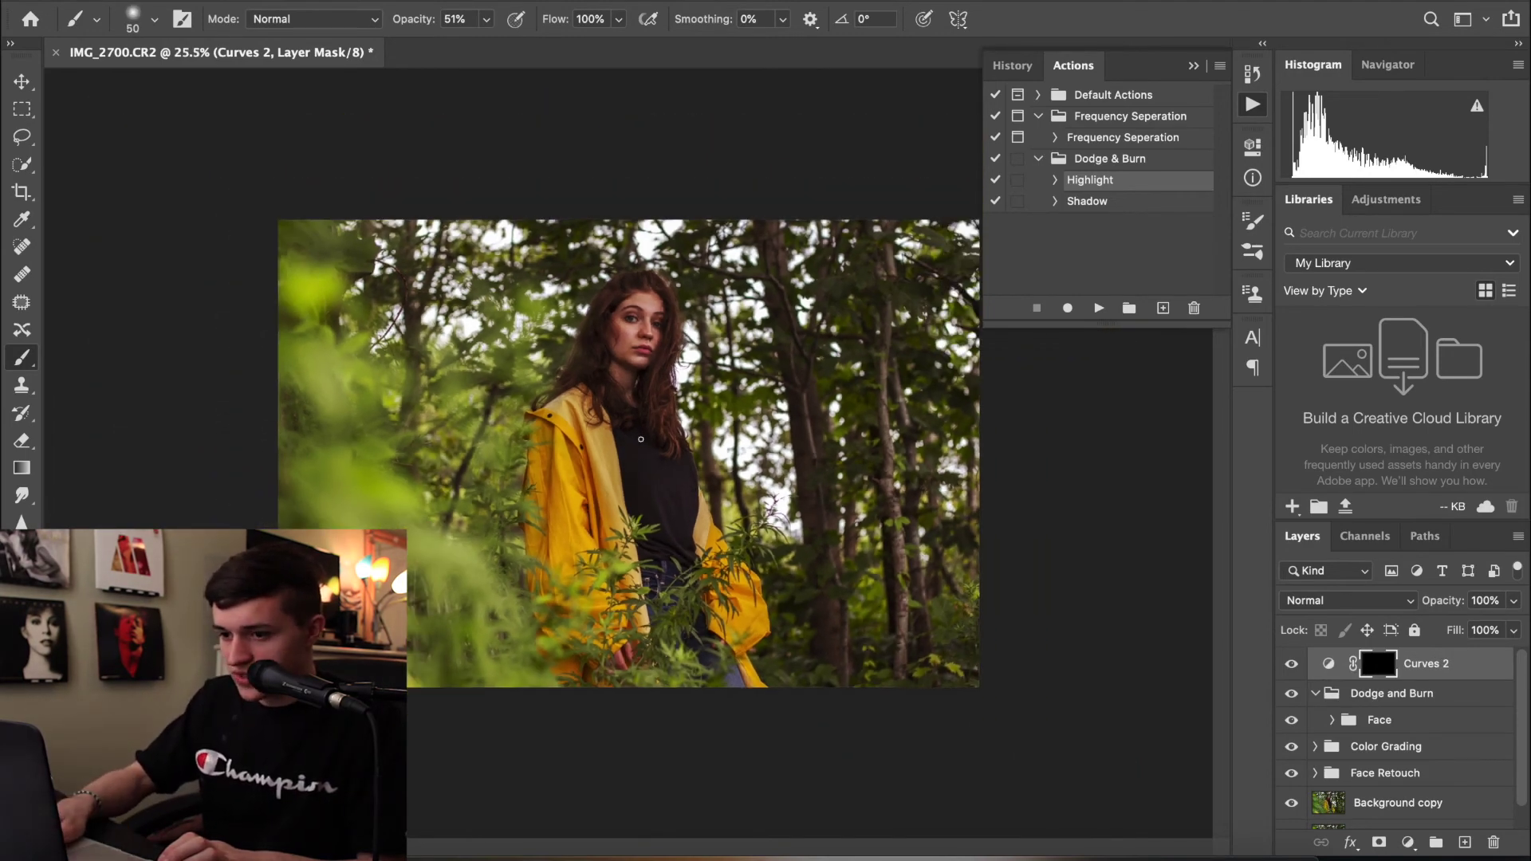
{"action": "key", "text": "bracketright"}
{"action": "key", "text": "bracketright"}
{"action": "key", "text": "bracketright"}
{"action": "key", "text": "bracketright"}
{"action": "key", "text": "bracketright"}
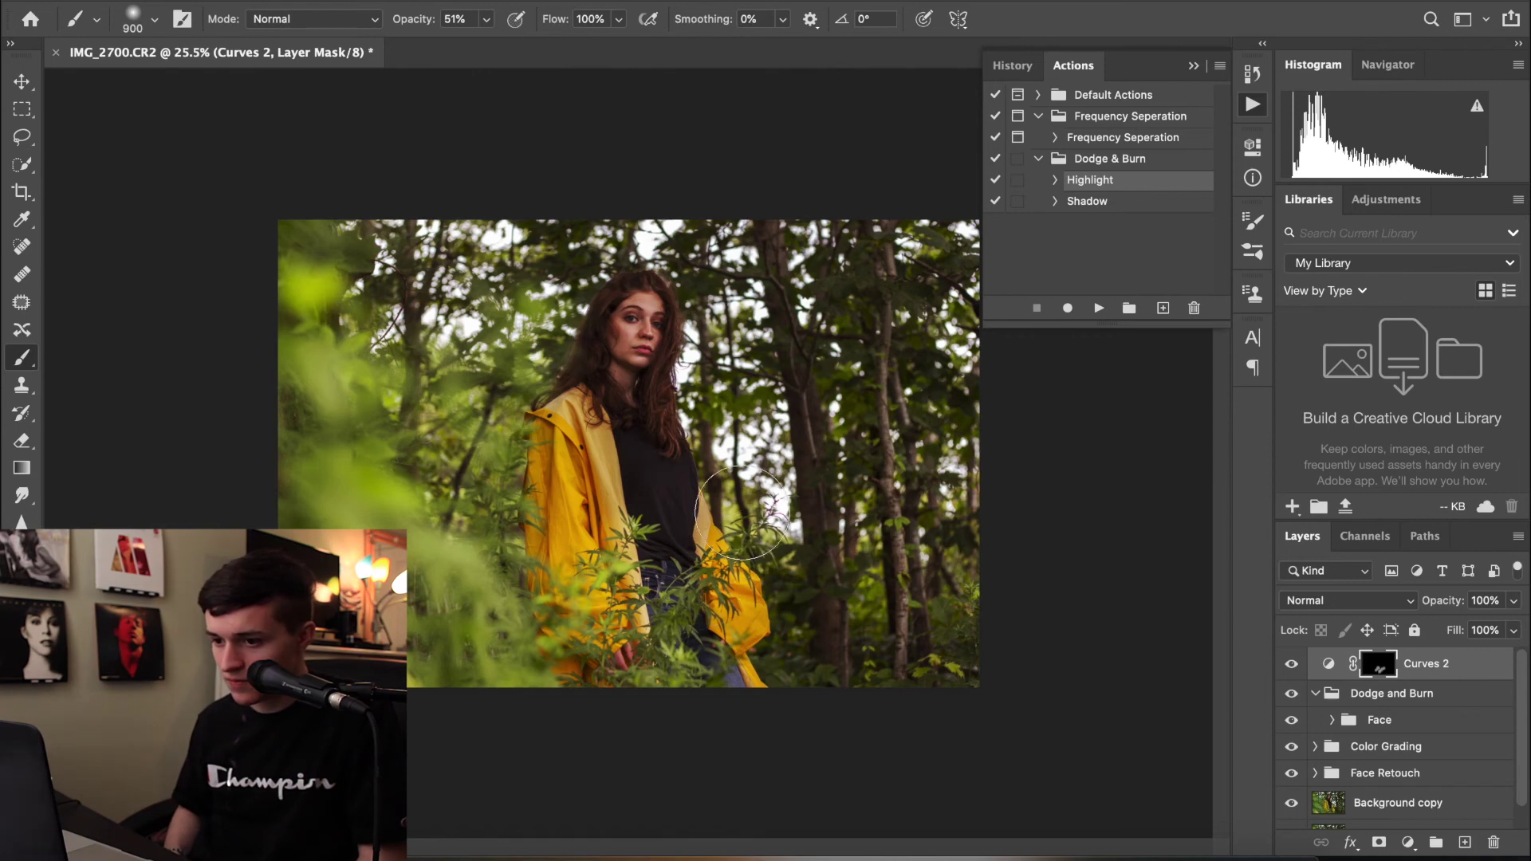
{"action": "mouse_move", "coordinate": [747, 519]}
{"action": "left_mouse_down"}
{"action": "mouse_move", "coordinate": [745, 588]}
{"action": "mouse_move", "coordinate": [779, 636]}
{"action": "mouse_move", "coordinate": [772, 666]}
{"action": "left_mouse_up"}
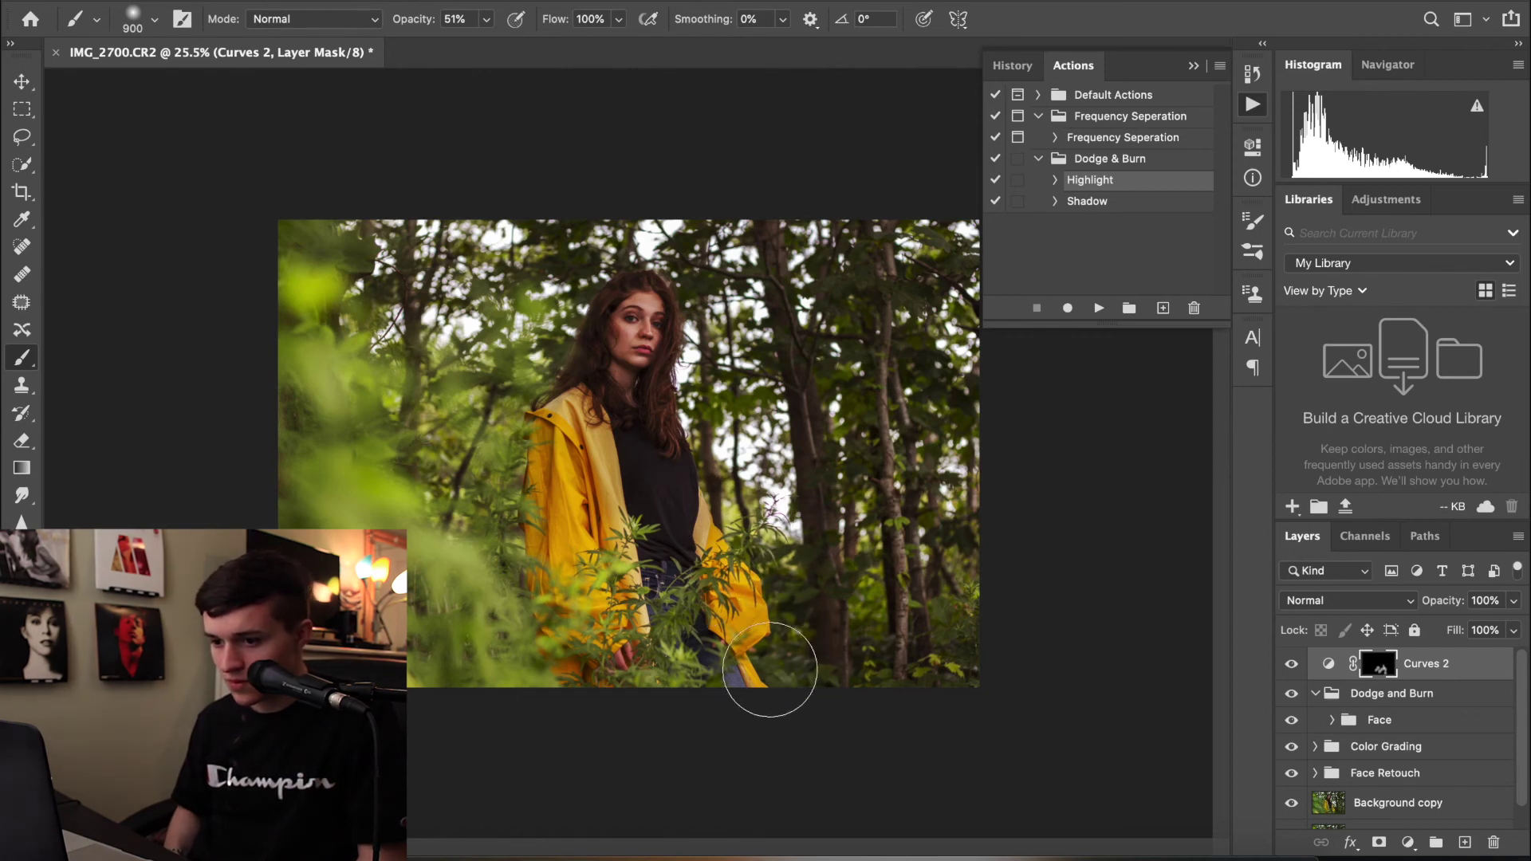
{"action": "left_click_drag", "start_coordinate": [511, 503], "coordinate": [517, 465]}
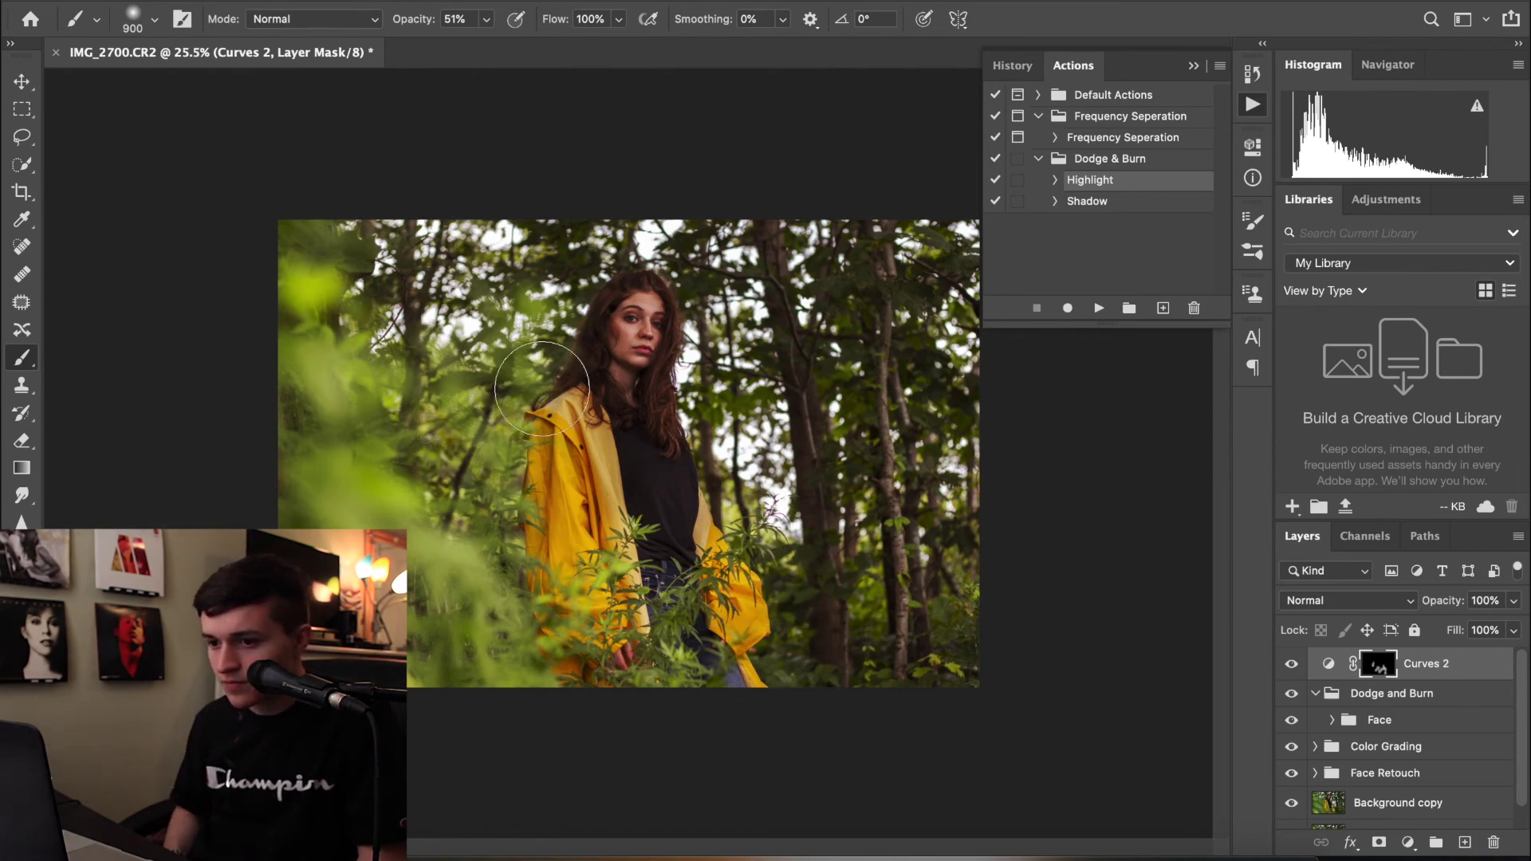
{"action": "left_click_drag", "start_coordinate": [542, 389], "coordinate": [544, 365]}
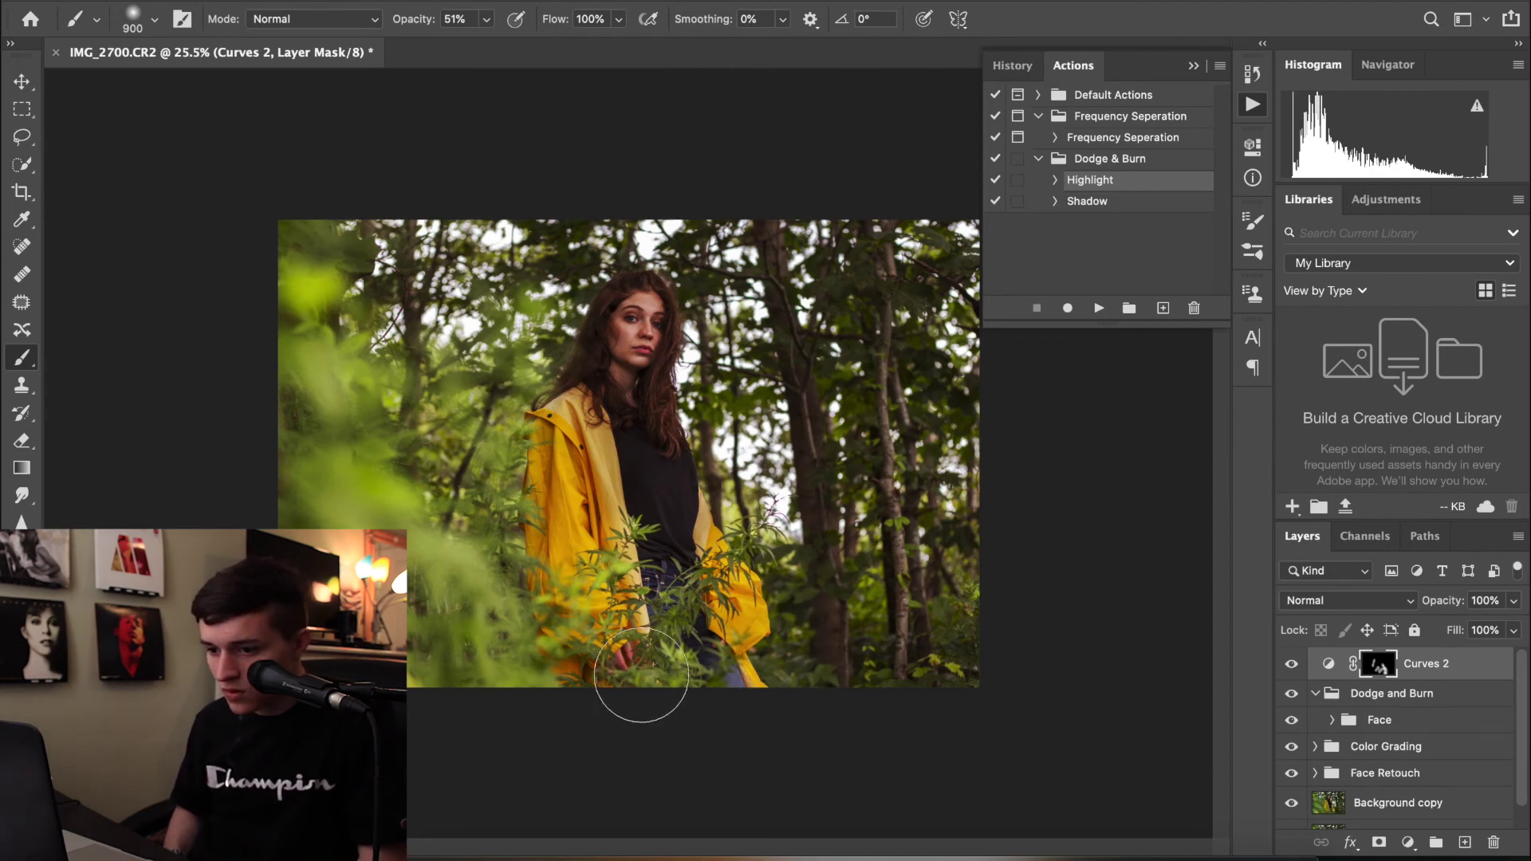
{"action": "mouse_move", "coordinate": [596, 668]}
{"action": "left_mouse_down"}
{"action": "mouse_move", "coordinate": [547, 646]}
{"action": "mouse_move", "coordinate": [527, 660]}
{"action": "left_mouse_up"}
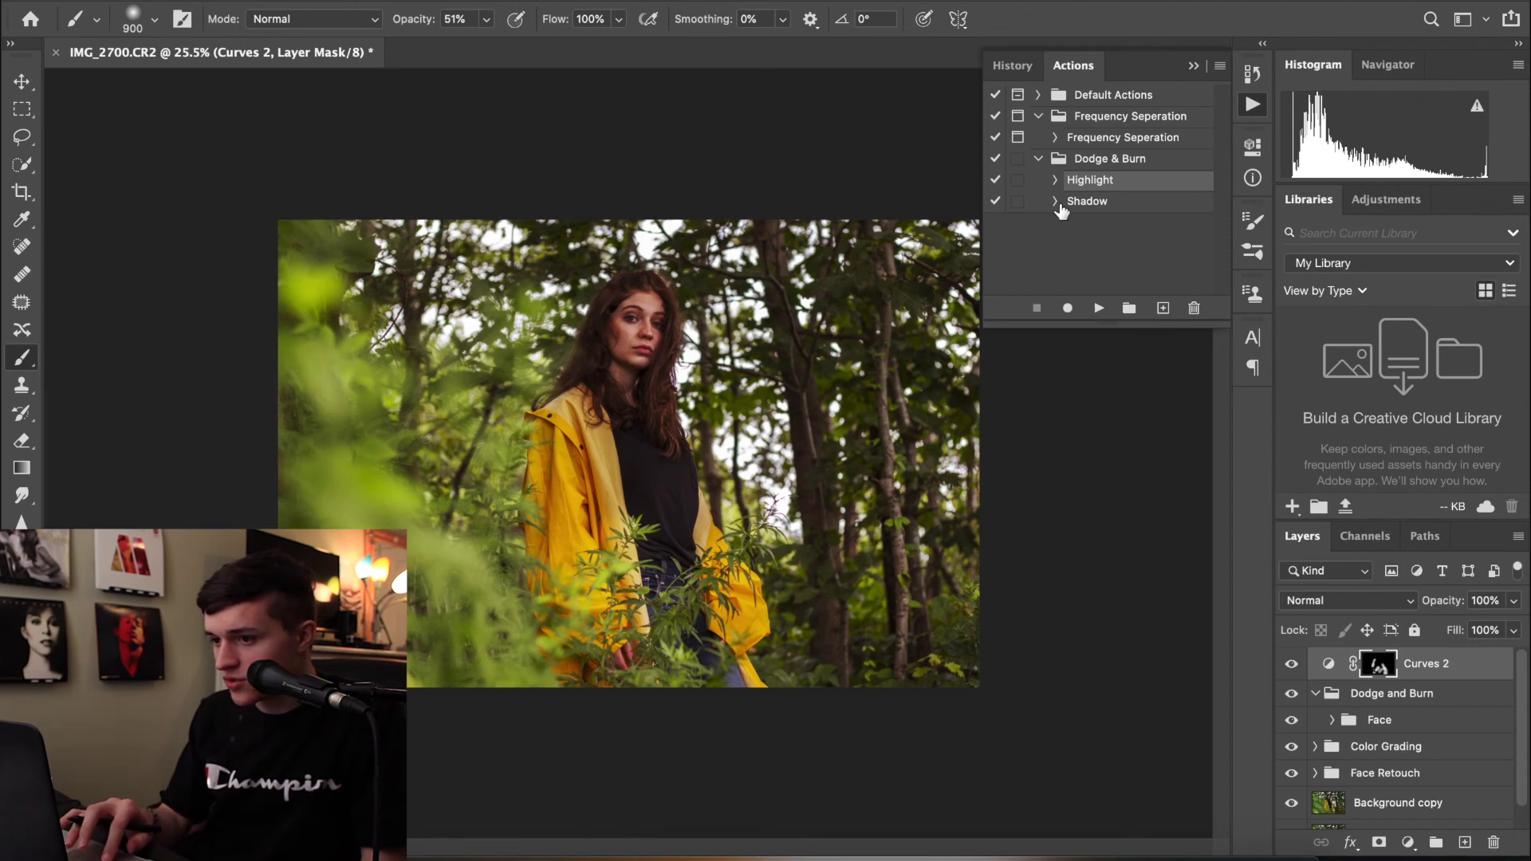
Run the Shadow action and darken the outer forest background by painting in the Curves 3 mask with a size 1100 brush
{"action": "left_click", "coordinate": [1097, 203]}
{"action": "left_click", "coordinate": [1099, 308]}
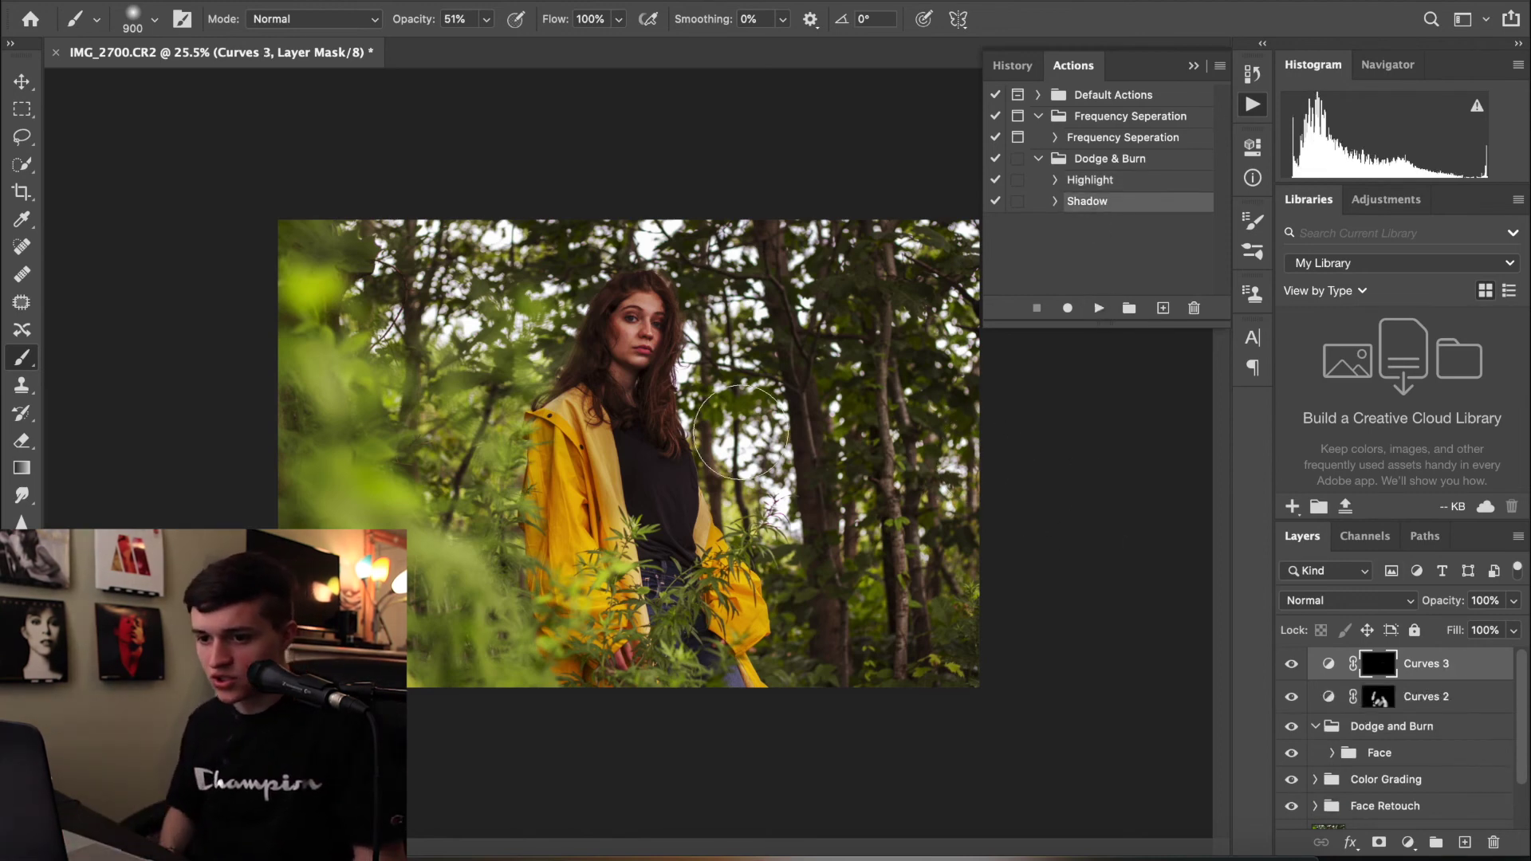
{"action": "key", "text": "bracketright"}
{"action": "key", "text": "bracketright"}
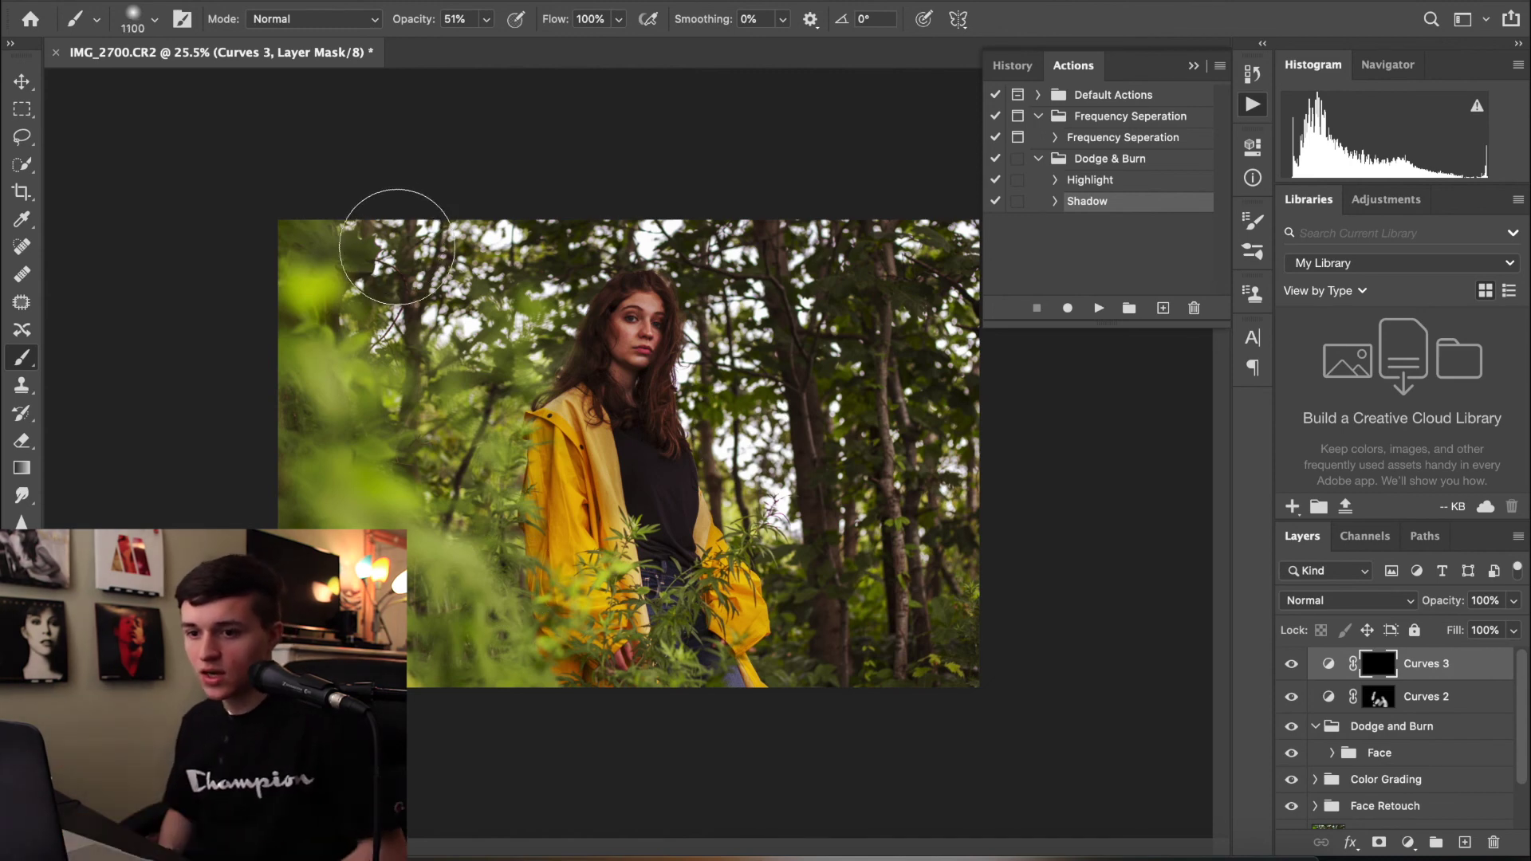
{"action": "left_click_drag", "start_coordinate": [315, 231], "coordinate": [314, 215]}
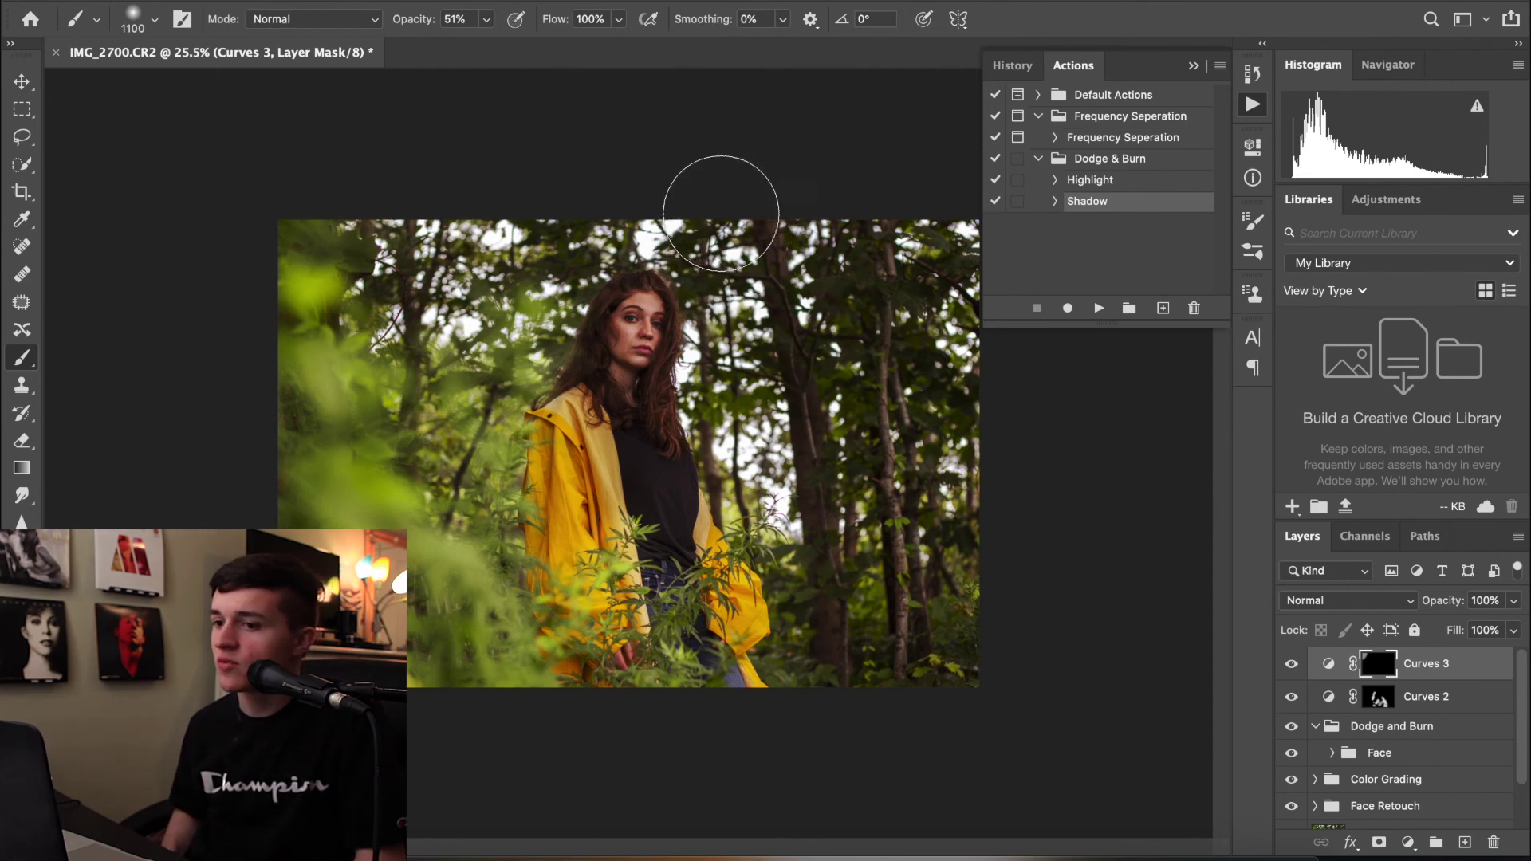
{"action": "left_click_drag", "start_coordinate": [491, 241], "coordinate": [420, 253]}
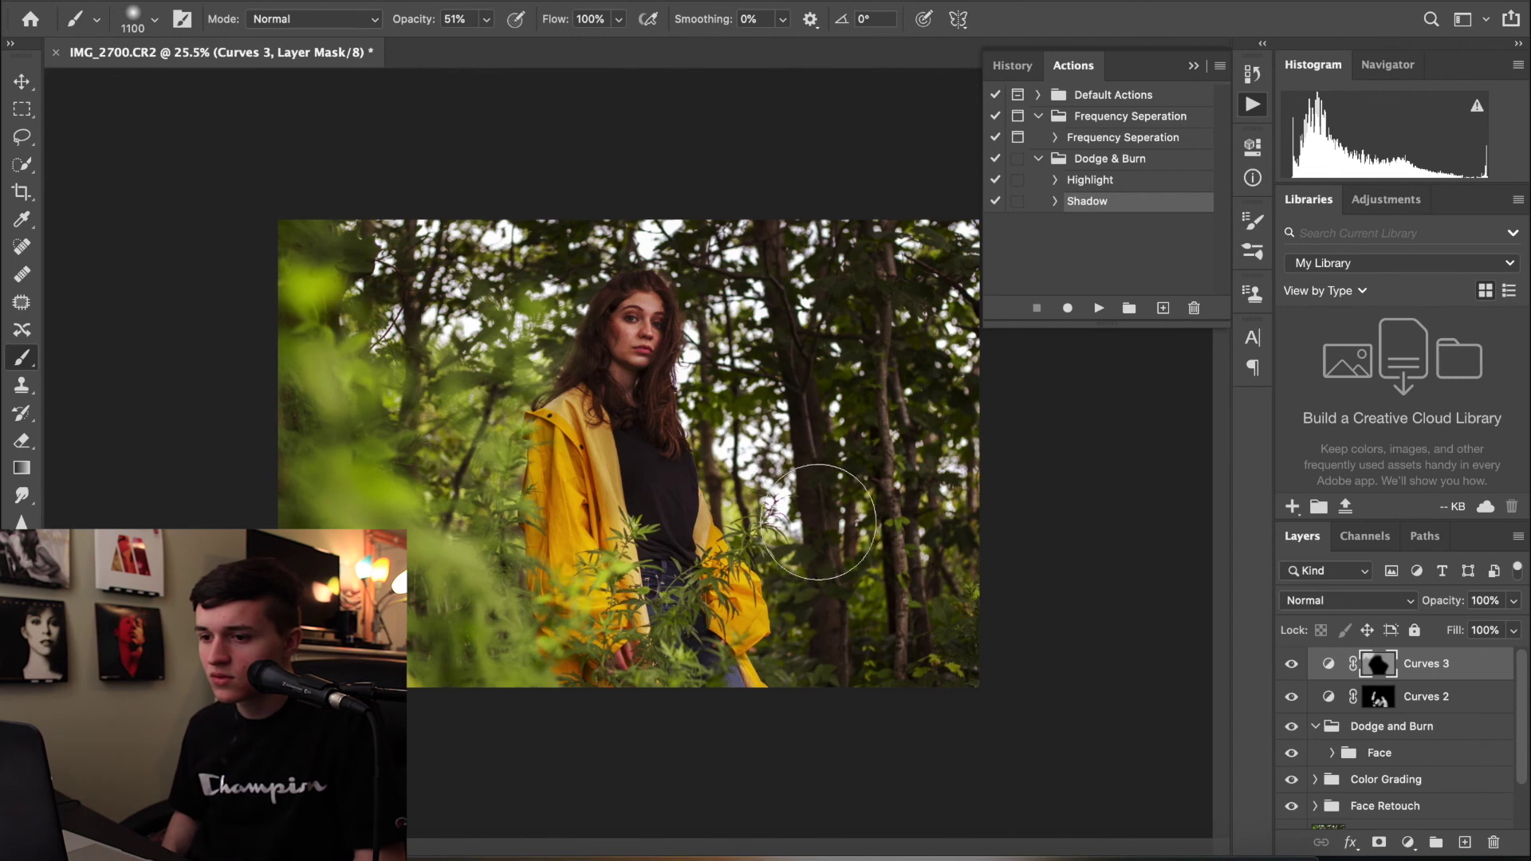
{"action": "mouse_move", "coordinate": [759, 380]}
{"action": "left_mouse_down"}
{"action": "mouse_move", "coordinate": [775, 362]}
{"action": "mouse_move", "coordinate": [813, 426]}
{"action": "left_mouse_up"}
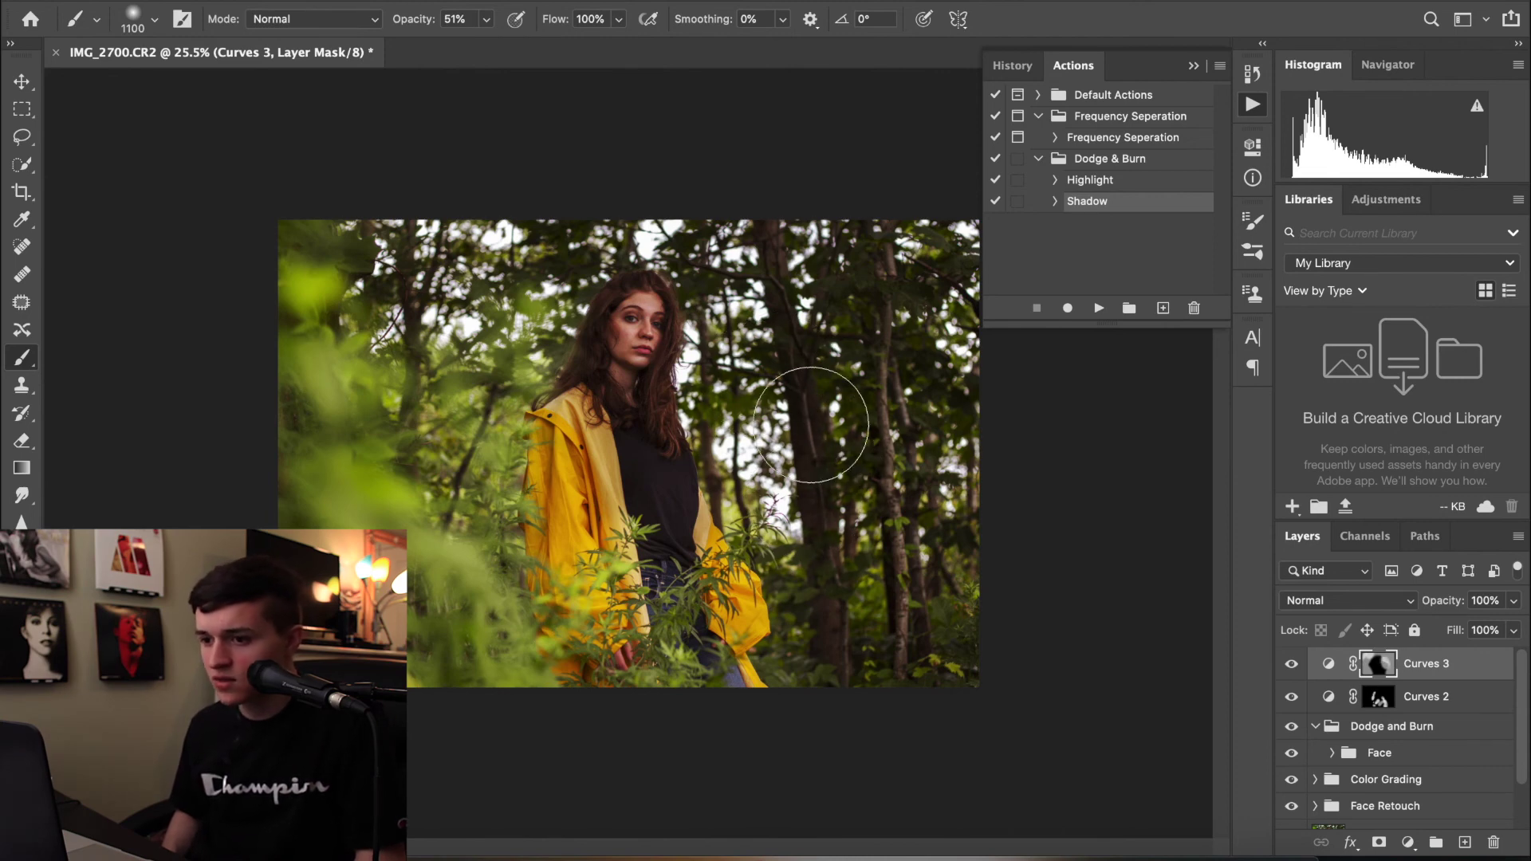
{"action": "left_click_drag", "start_coordinate": [845, 562], "coordinate": [837, 649]}
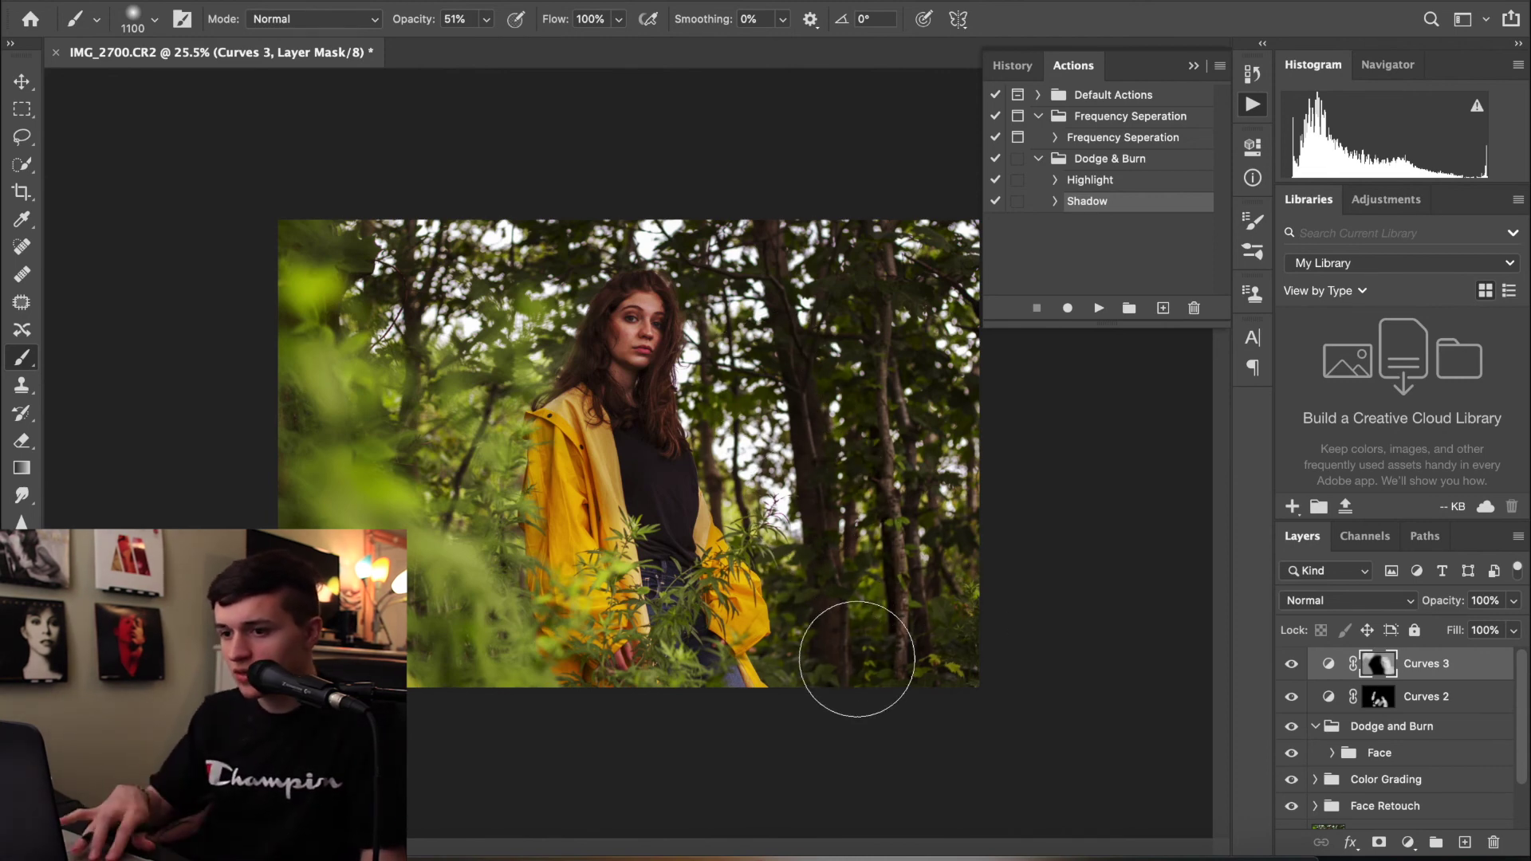
Group the Curves 3 and Curves 2 layers as Background and move that group into the Dodge and Burn group
{"action": "key", "text": "super+plus"}
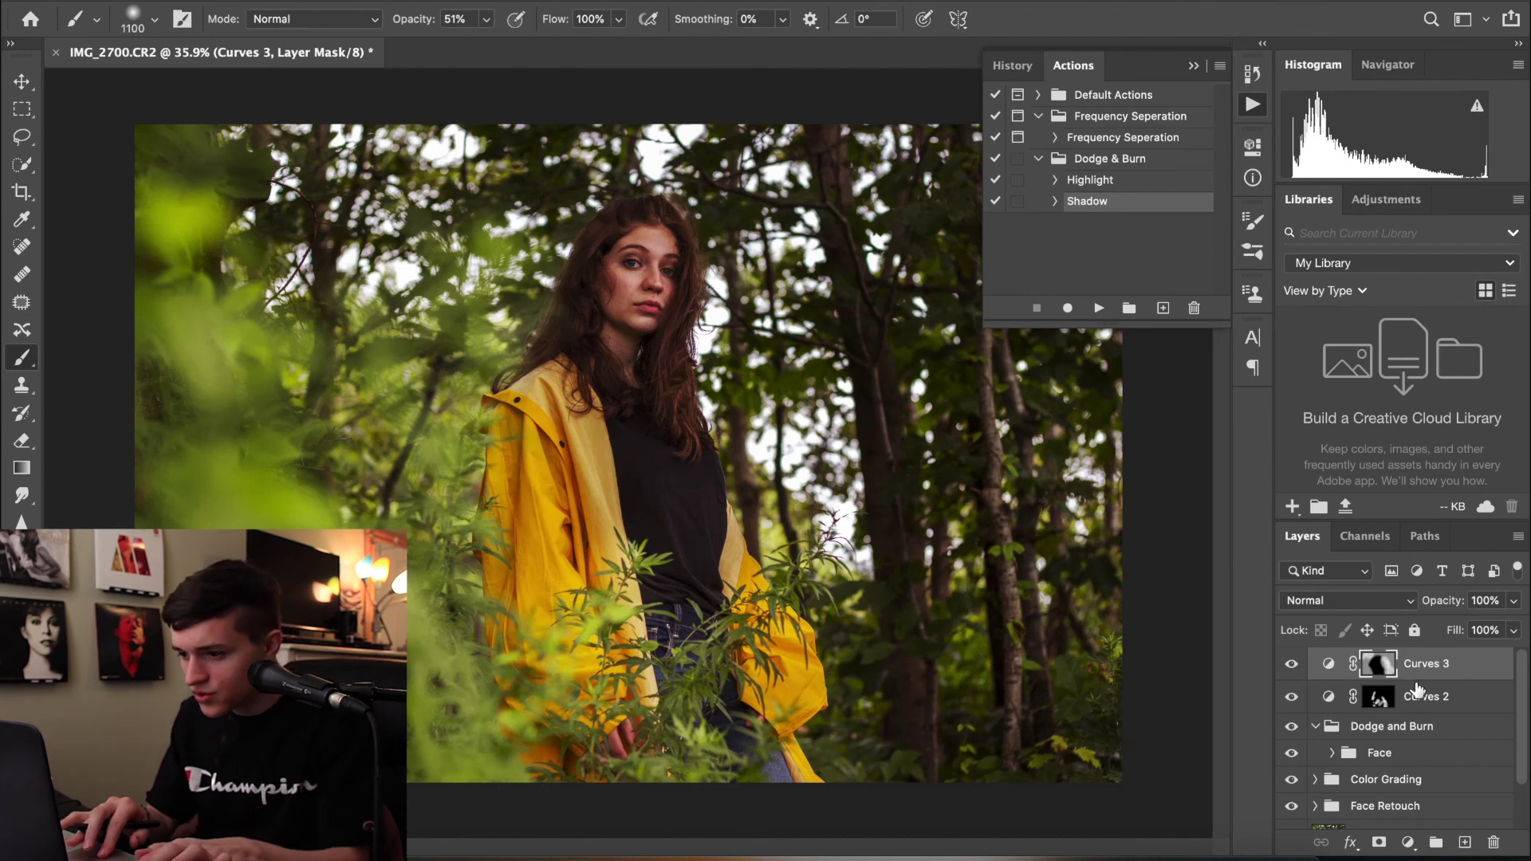
{"action": "left_click", "coordinate": [1423, 697], "text": "shift"}
{"action": "left_click", "coordinate": [1436, 844]}
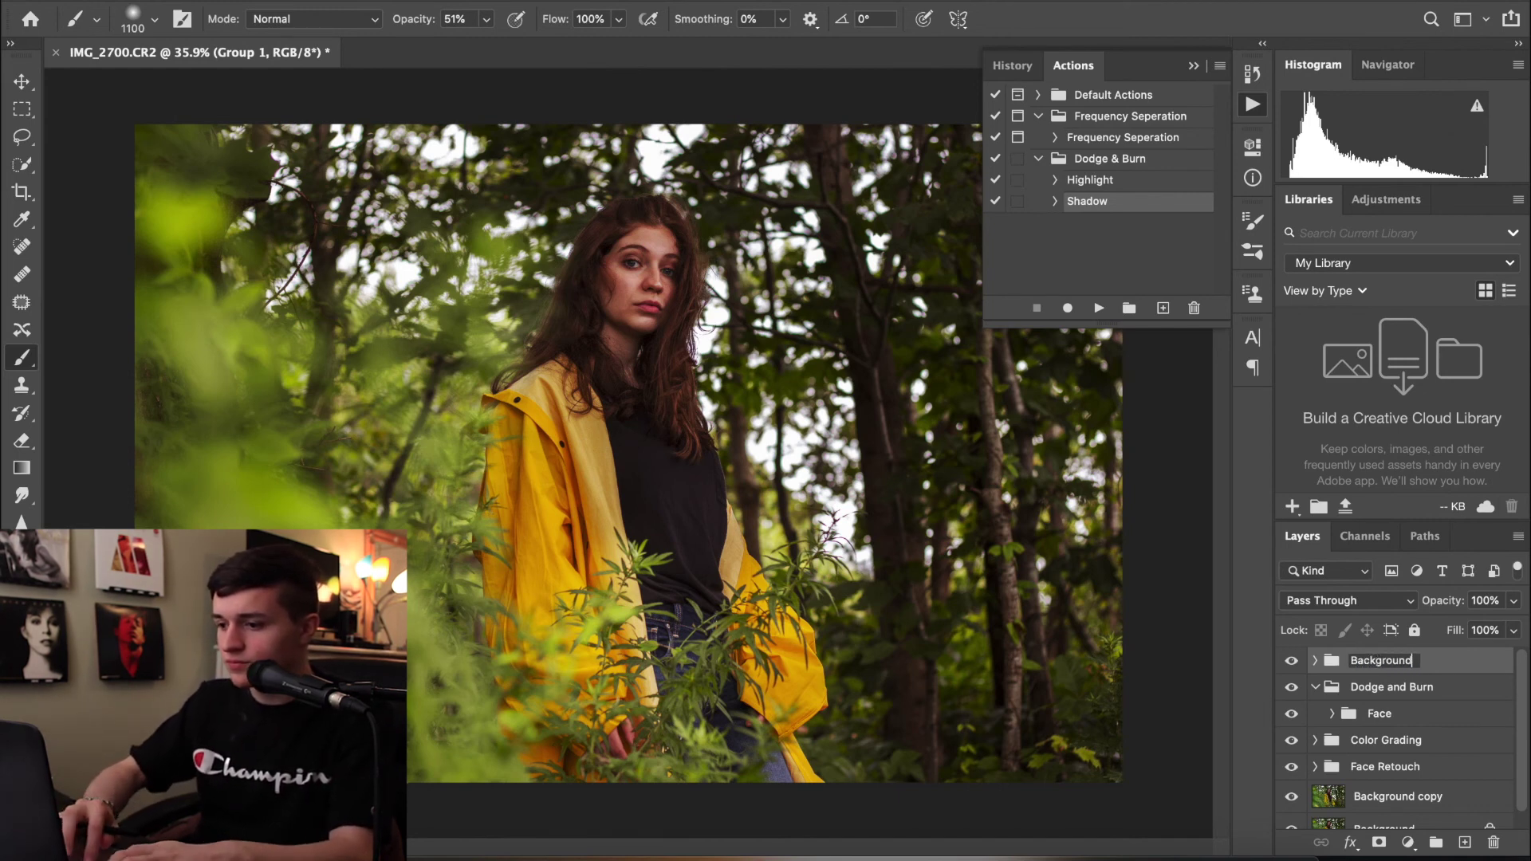
{"action": "key", "text": "Return"}
{"action": "left_click_drag", "start_coordinate": [1382, 662], "coordinate": [1379, 698]}
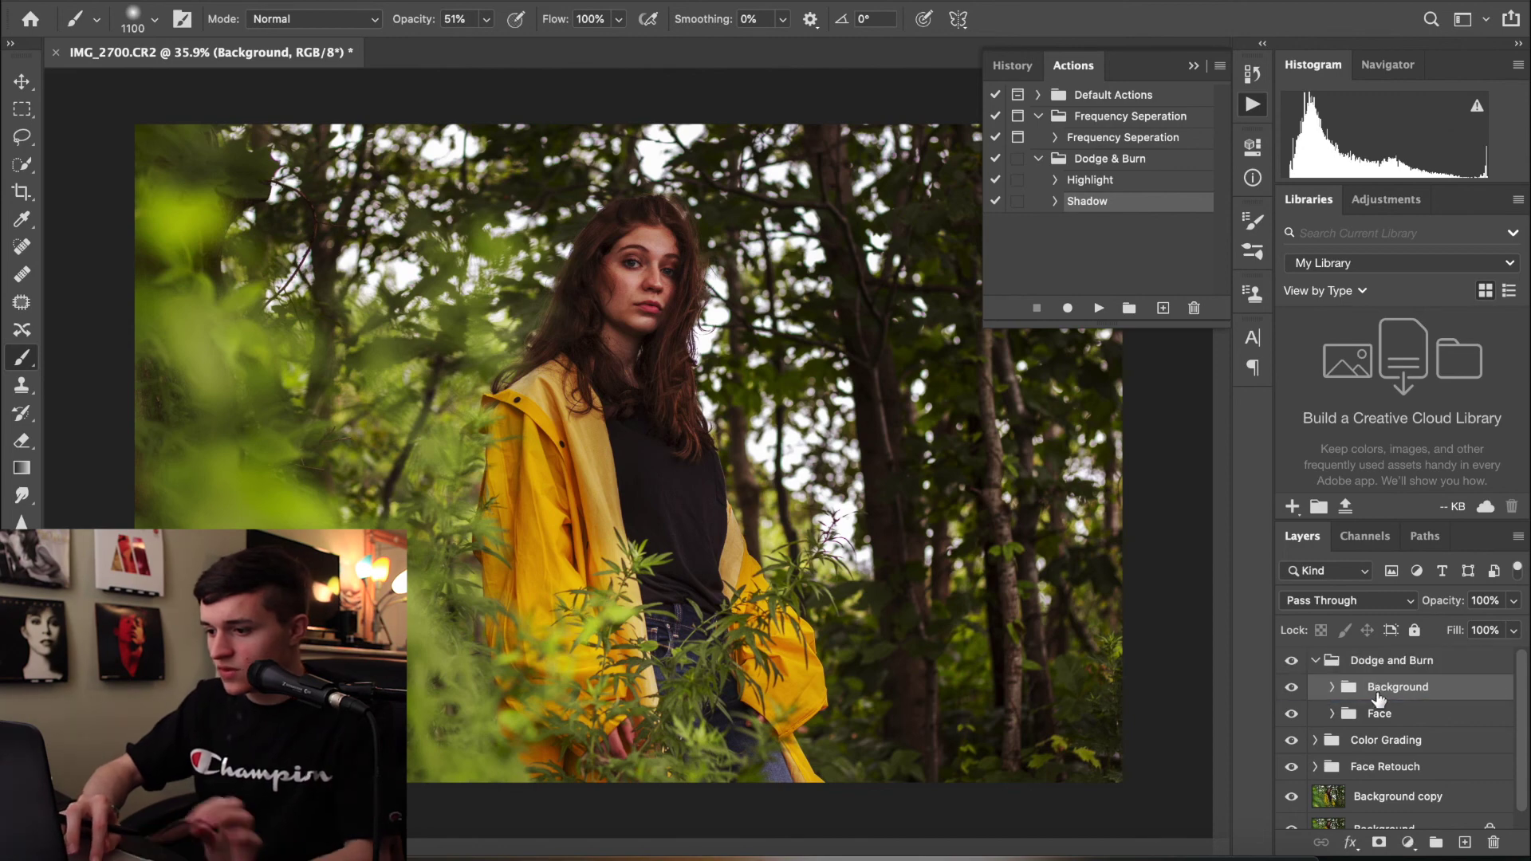
Compare the portrait with and without the Background and Dodge and Burn groups, and examine the face up close
{"action": "left_click", "coordinate": [1292, 687]}
{"action": "left_click", "coordinate": [1292, 687]}
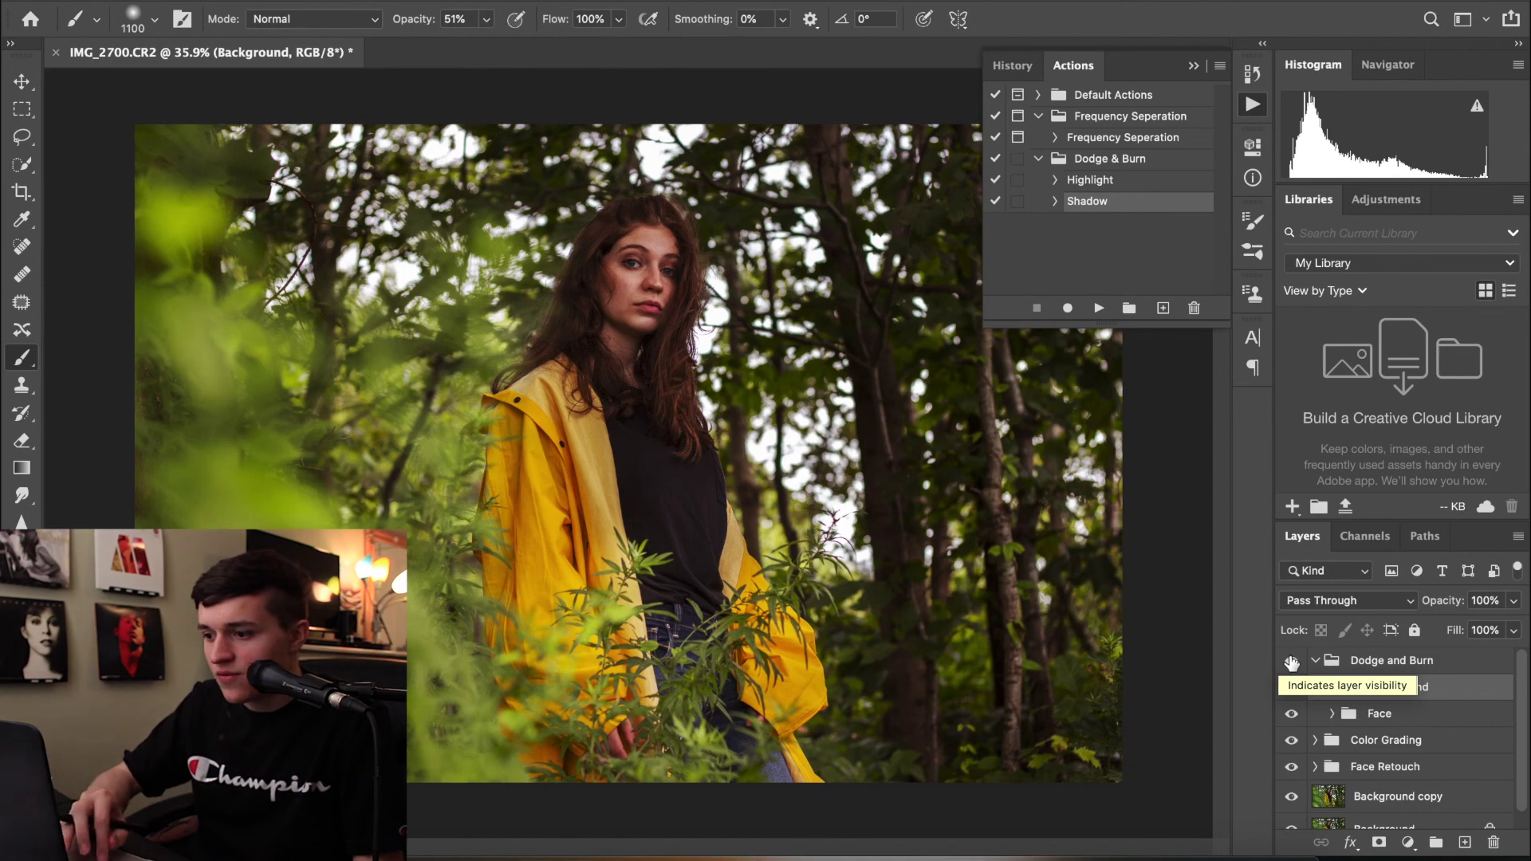
{"action": "left_click", "coordinate": [1316, 660]}
{"action": "left_click", "coordinate": [1292, 661]}
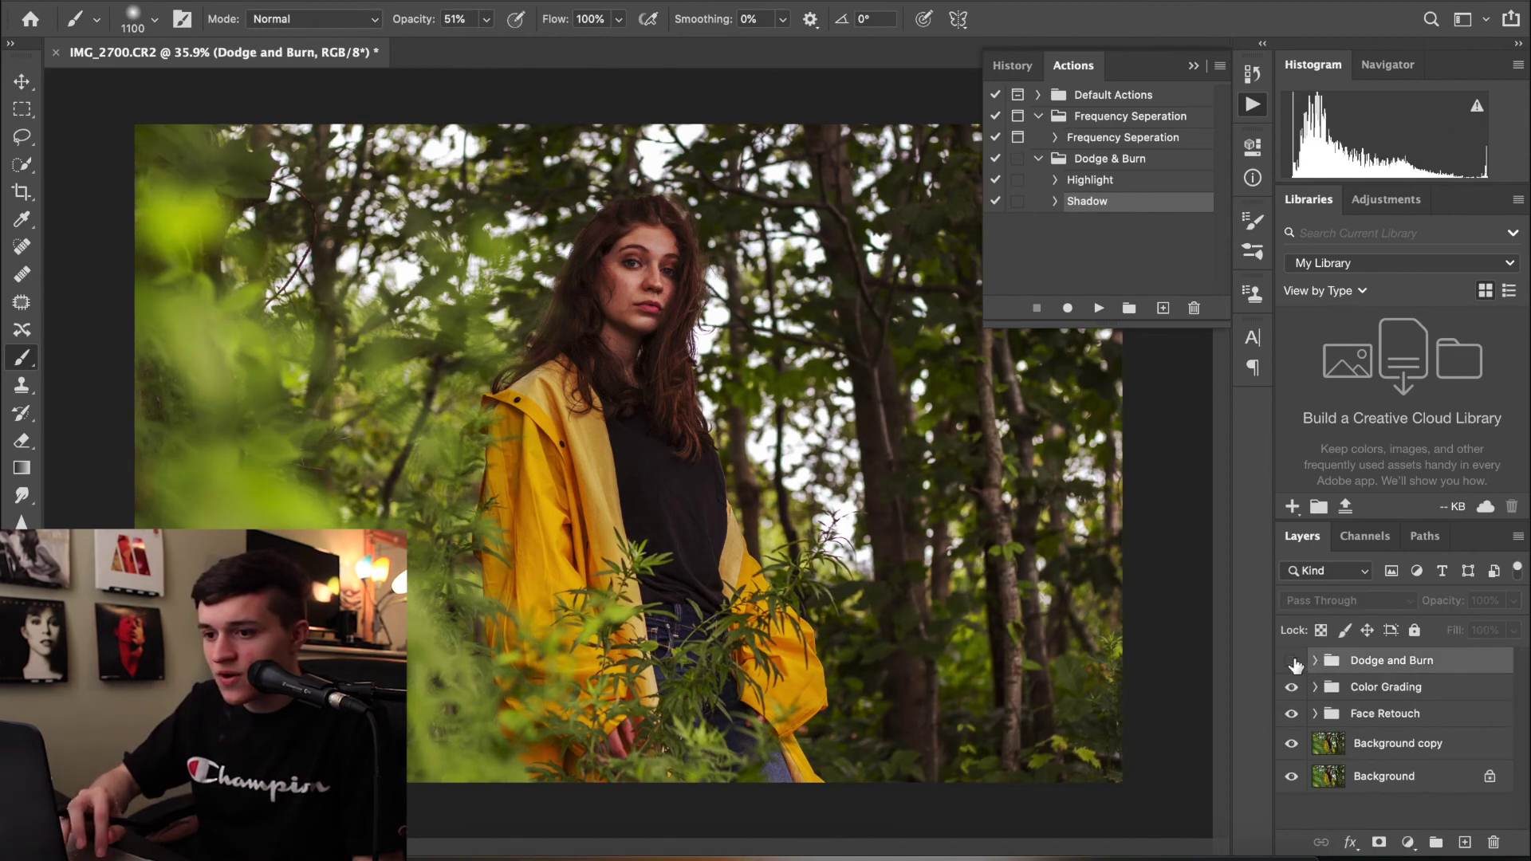
{"action": "left_click", "coordinate": [1292, 661]}
{"action": "left_click", "coordinate": [1292, 662]}
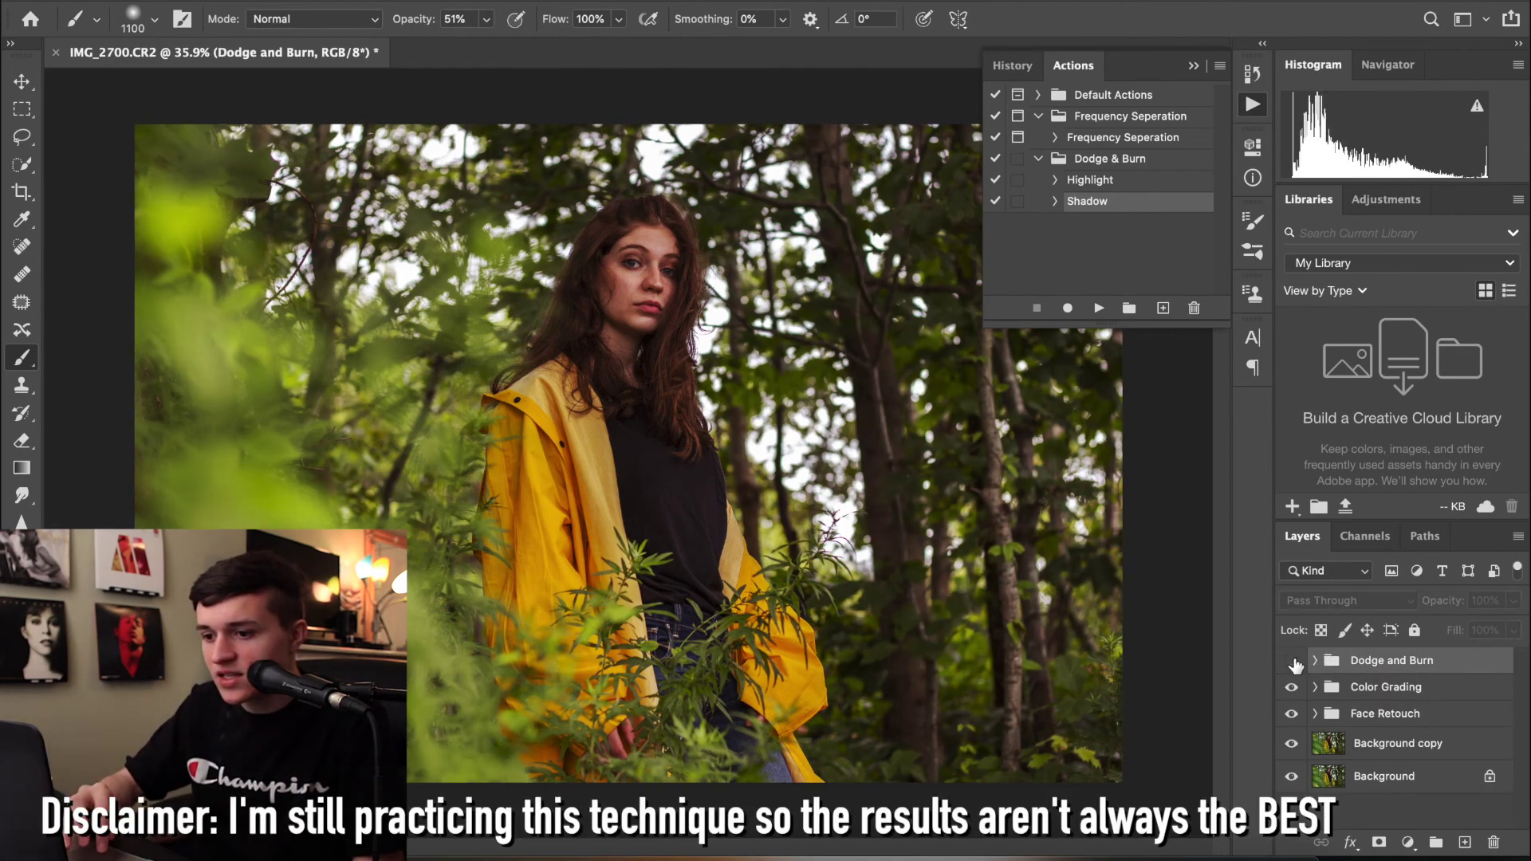
{"action": "left_click", "coordinate": [1292, 661]}
{"action": "scroll", "coordinate": [644, 419], "scroll_direction": "up", "scroll_amount": 10}
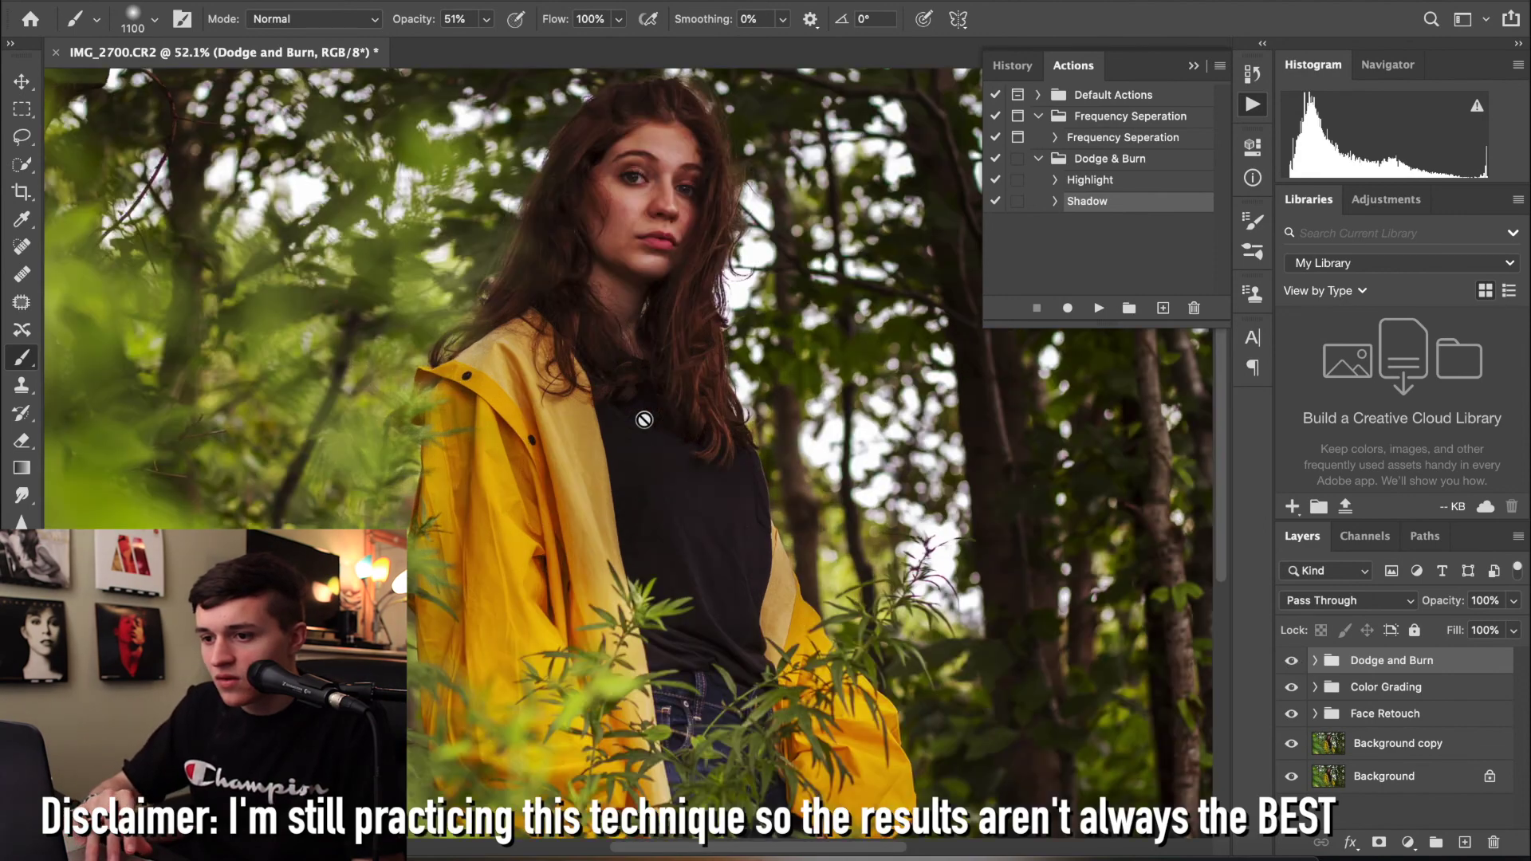
{"action": "scroll", "coordinate": [645, 419], "scroll_direction": "up", "scroll_amount": 5}
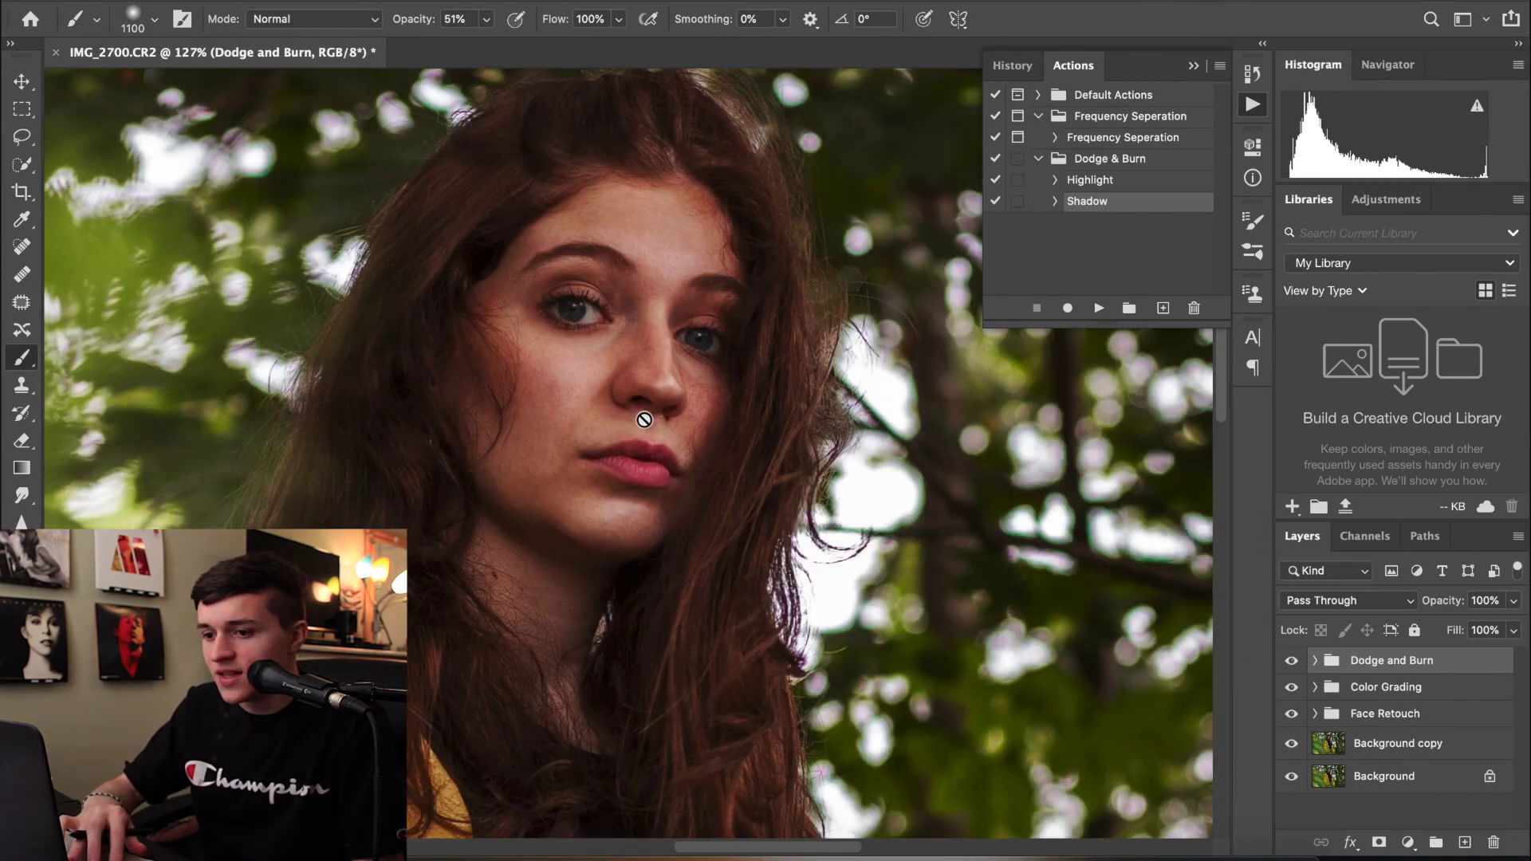
{"action": "scroll", "coordinate": [645, 420], "scroll_direction": "down", "scroll_amount": 10}
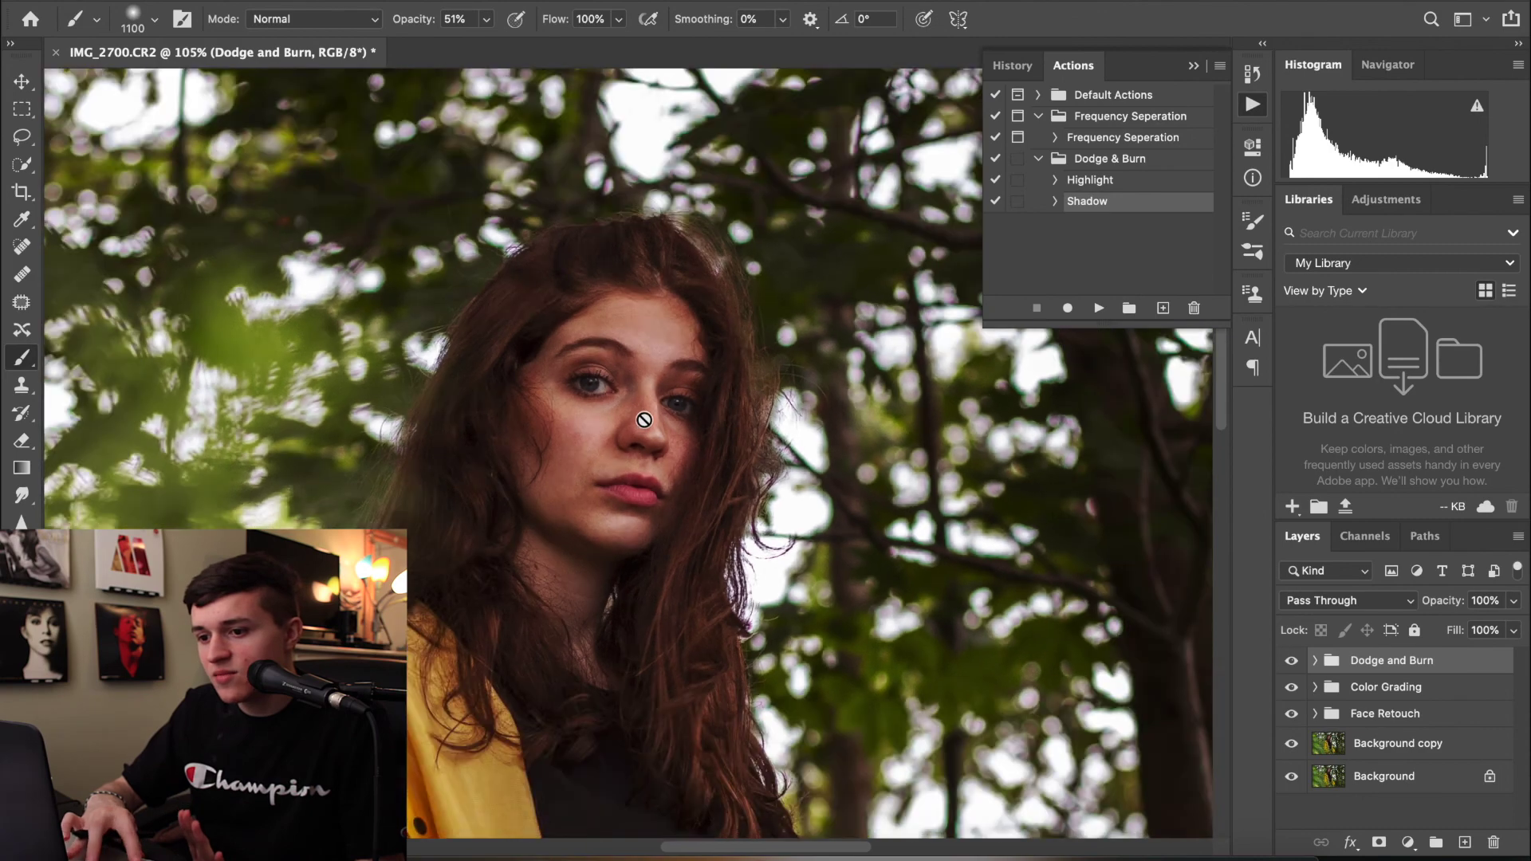
{"action": "scroll", "coordinate": [729, 436], "scroll_direction": "up", "scroll_amount": 2}
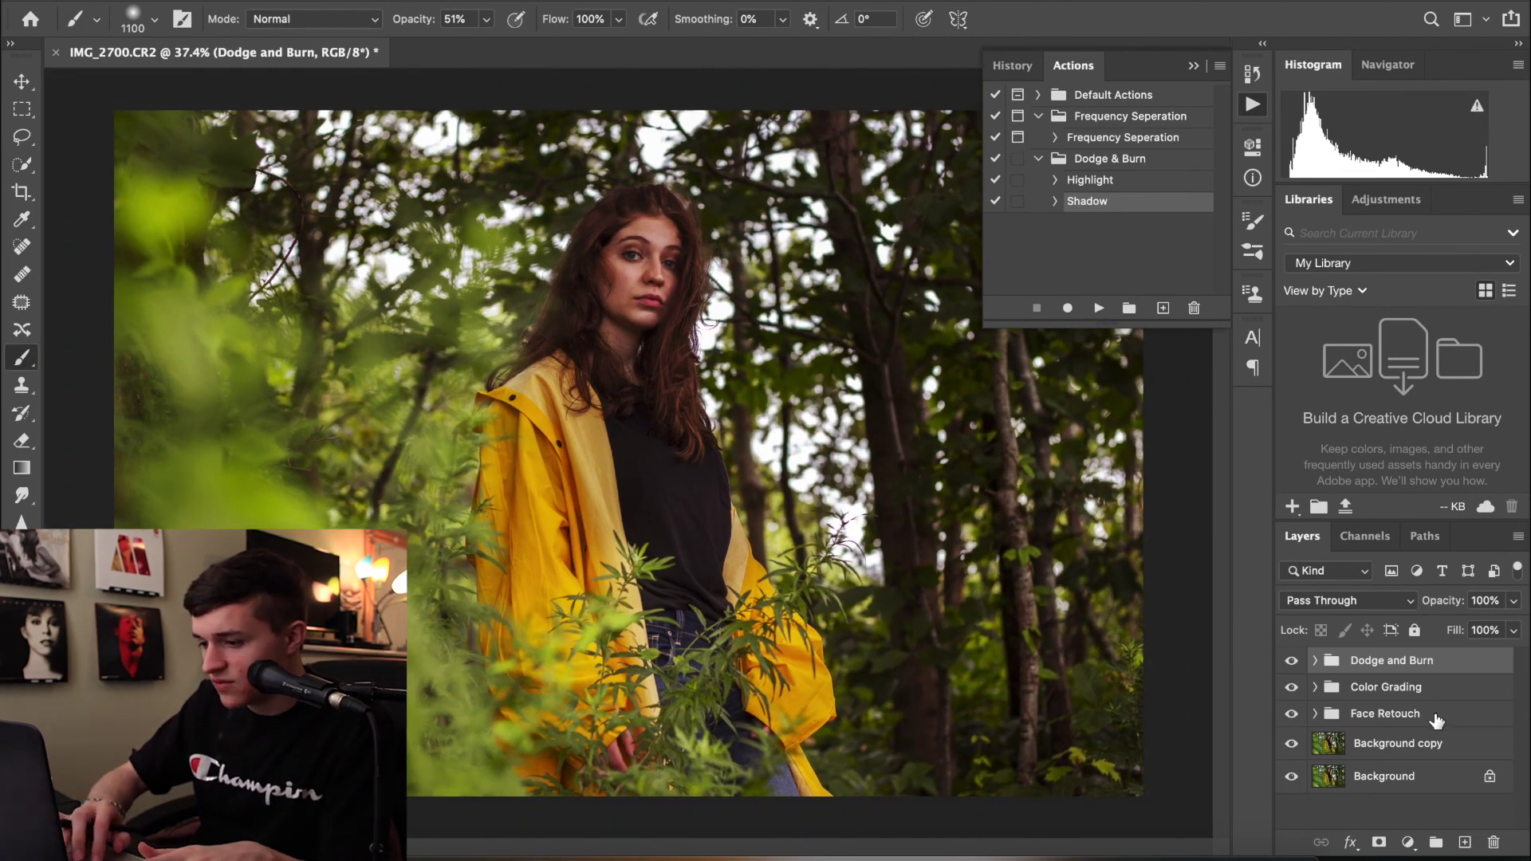
Combine the Dodge and Burn, Color Grading and Face Retouch groups into one parent group
{"action": "left_click", "coordinate": [1436, 721], "text": "super"}
{"action": "left_click", "coordinate": [1413, 697], "text": "super"}
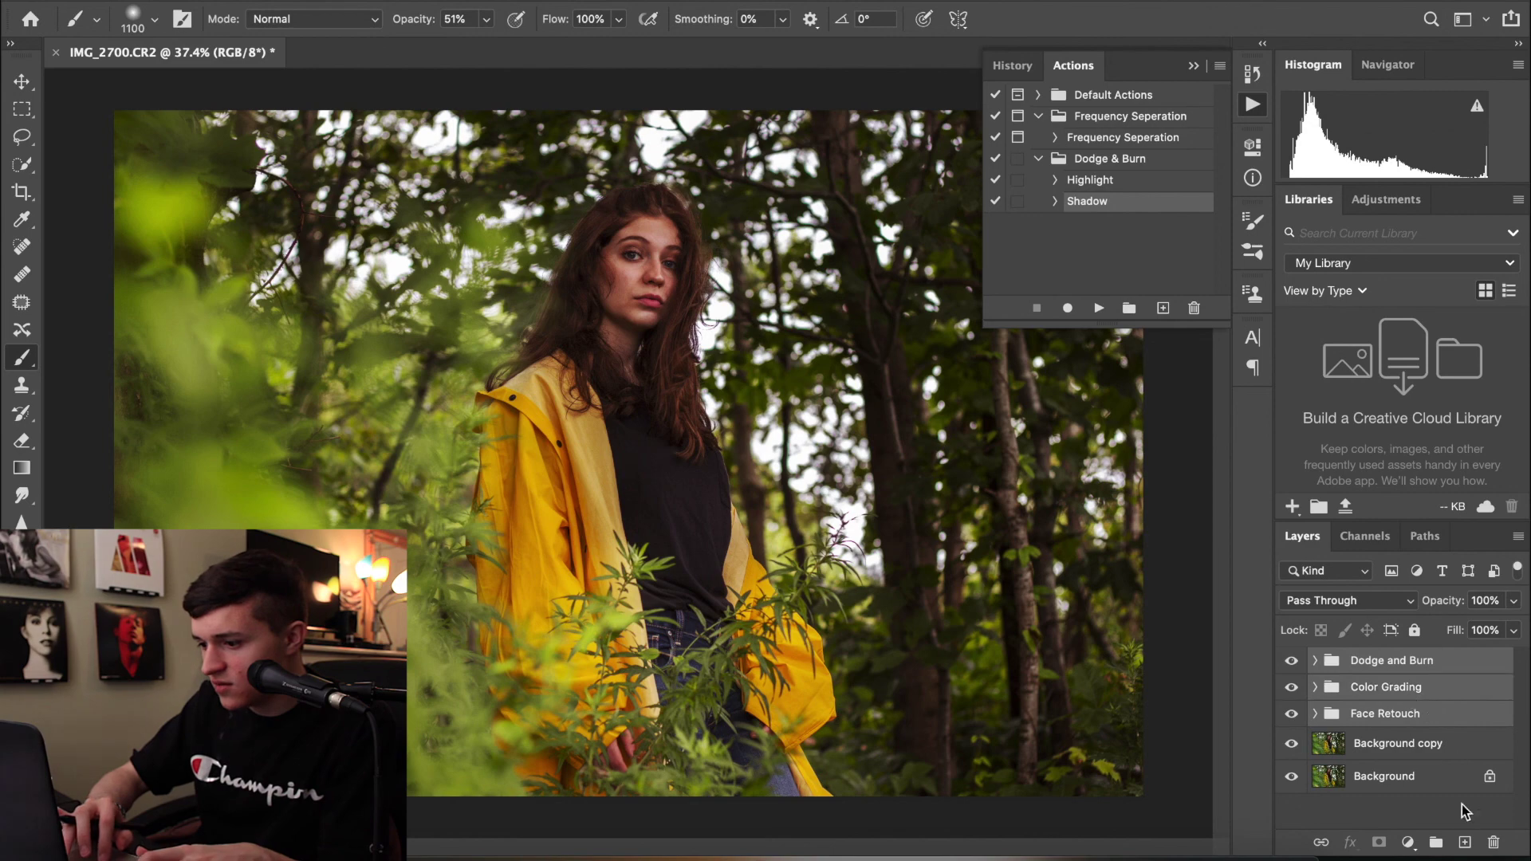
{"action": "left_click", "coordinate": [1438, 846]}
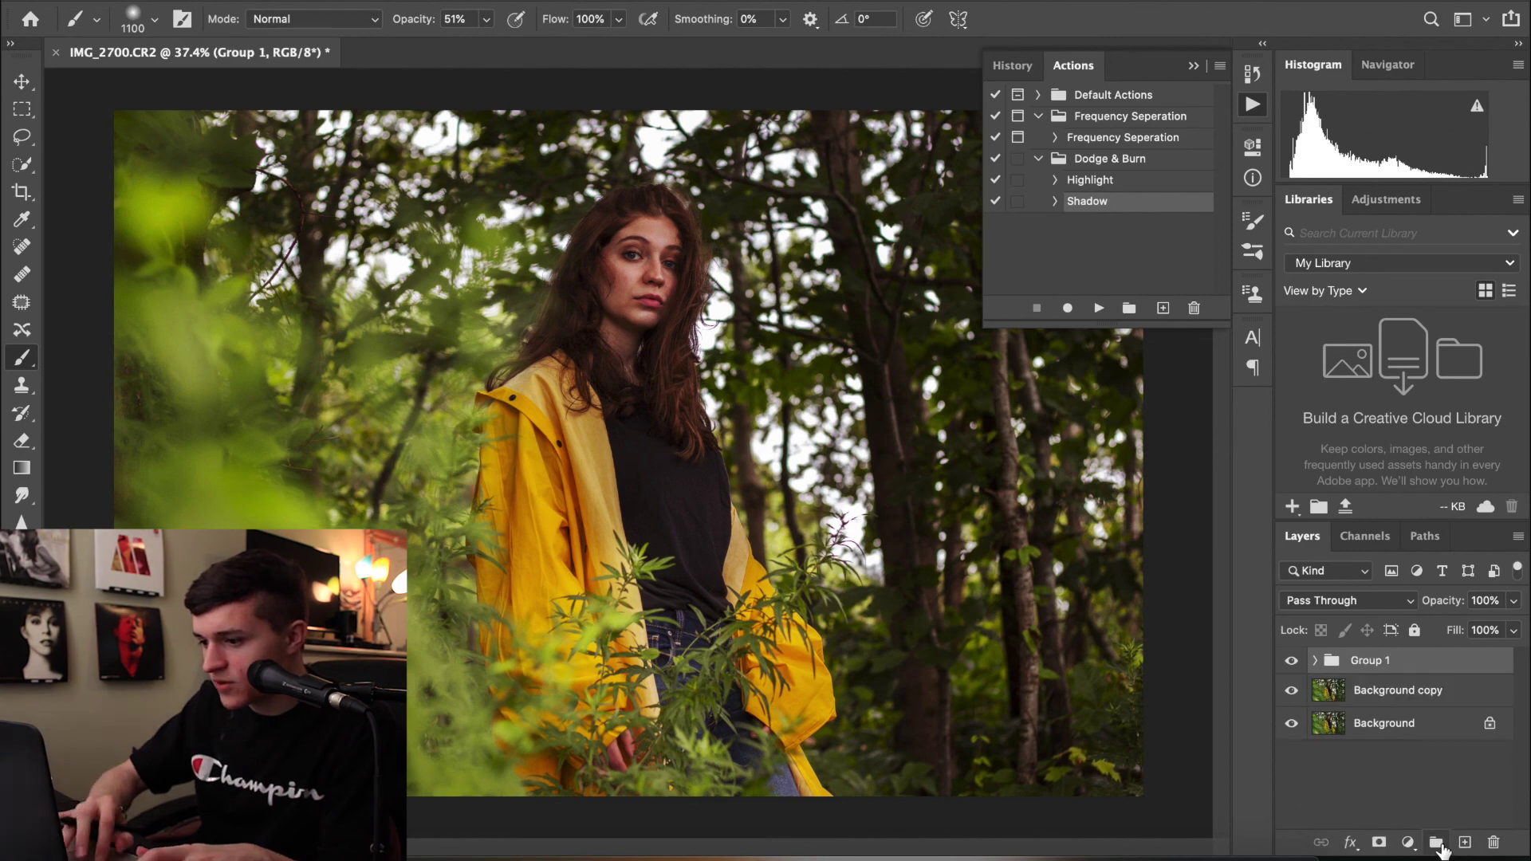
Compare the portrait before and after all edits using the visibility of the parent group
{"action": "left_click", "coordinate": [1291, 663]}
{"action": "left_click", "coordinate": [1292, 663]}
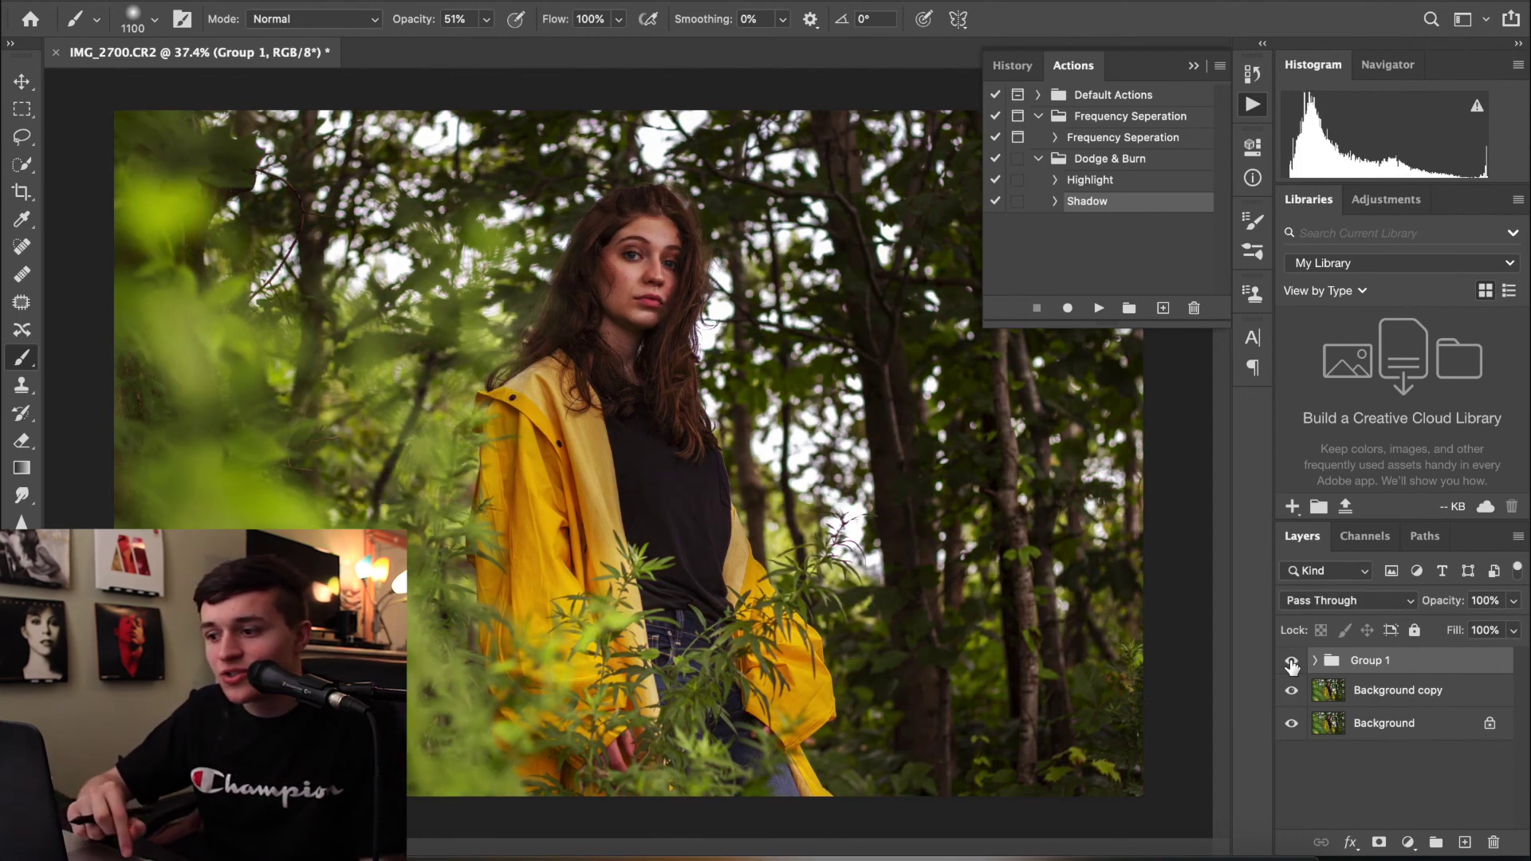
{"action": "left_click", "coordinate": [1291, 662]}
{"action": "left_click", "coordinate": [1291, 663]}
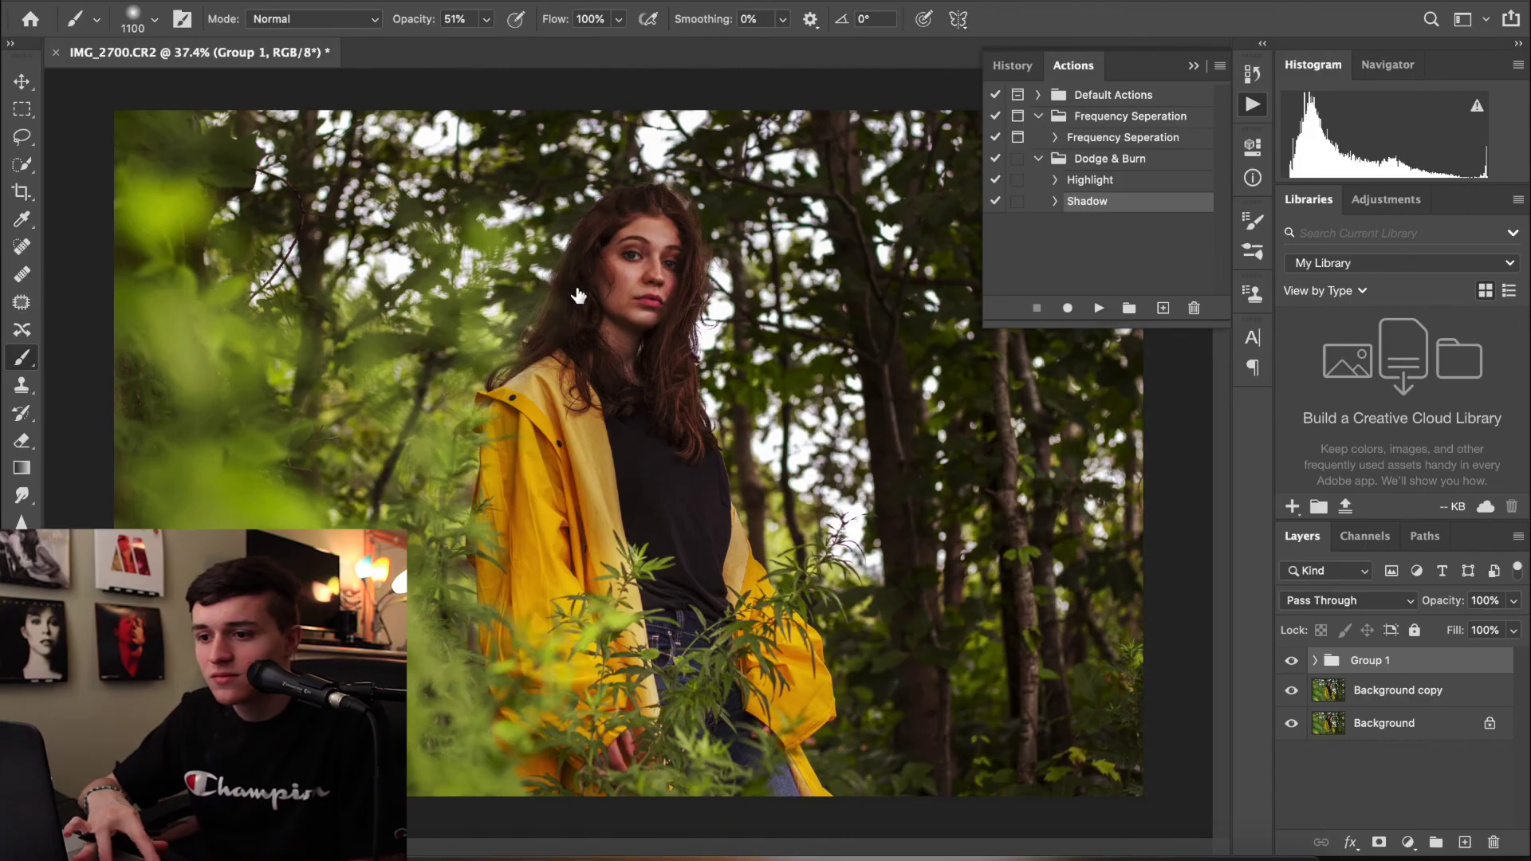
{"action": "scroll", "coordinate": [571, 290], "scroll_direction": "up", "scroll_amount": 5}
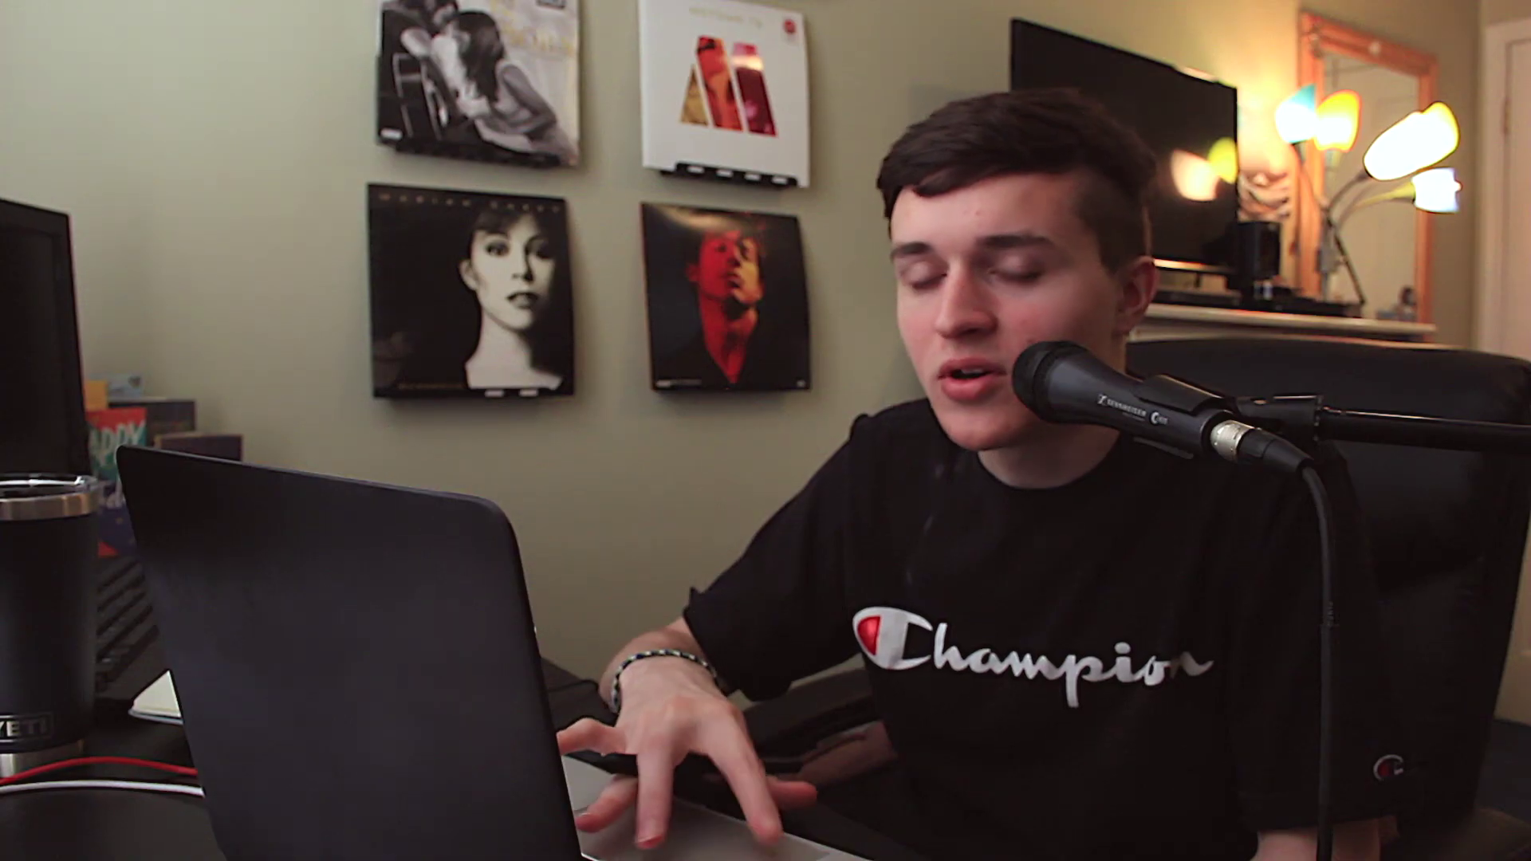